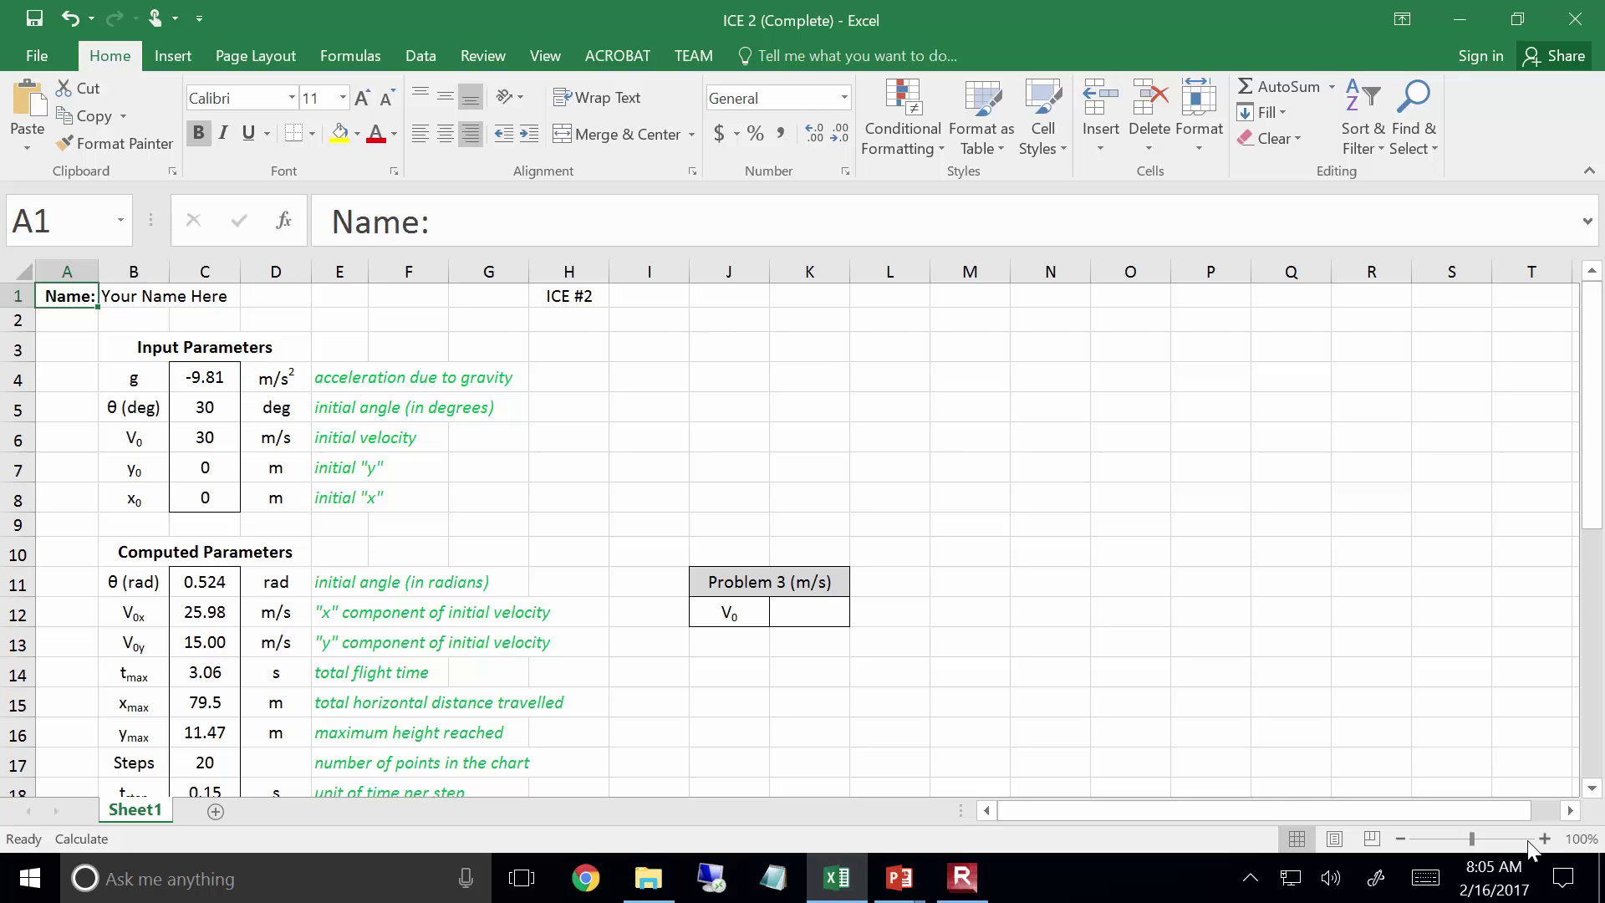
Examine the projectile motion sheet's input parameters, computed parameters, plot values and trajectory chart
mouse_move(1473, 839)
left_mouse_down()
mouse_move(1456, 840)
mouse_move(1488, 845)
mouse_move(1471, 841)
left_mouse_up()
scroll(860, 591, "down", 3)
scroll(860, 591, "up", 2)
scroll(859, 590, "down", 2)
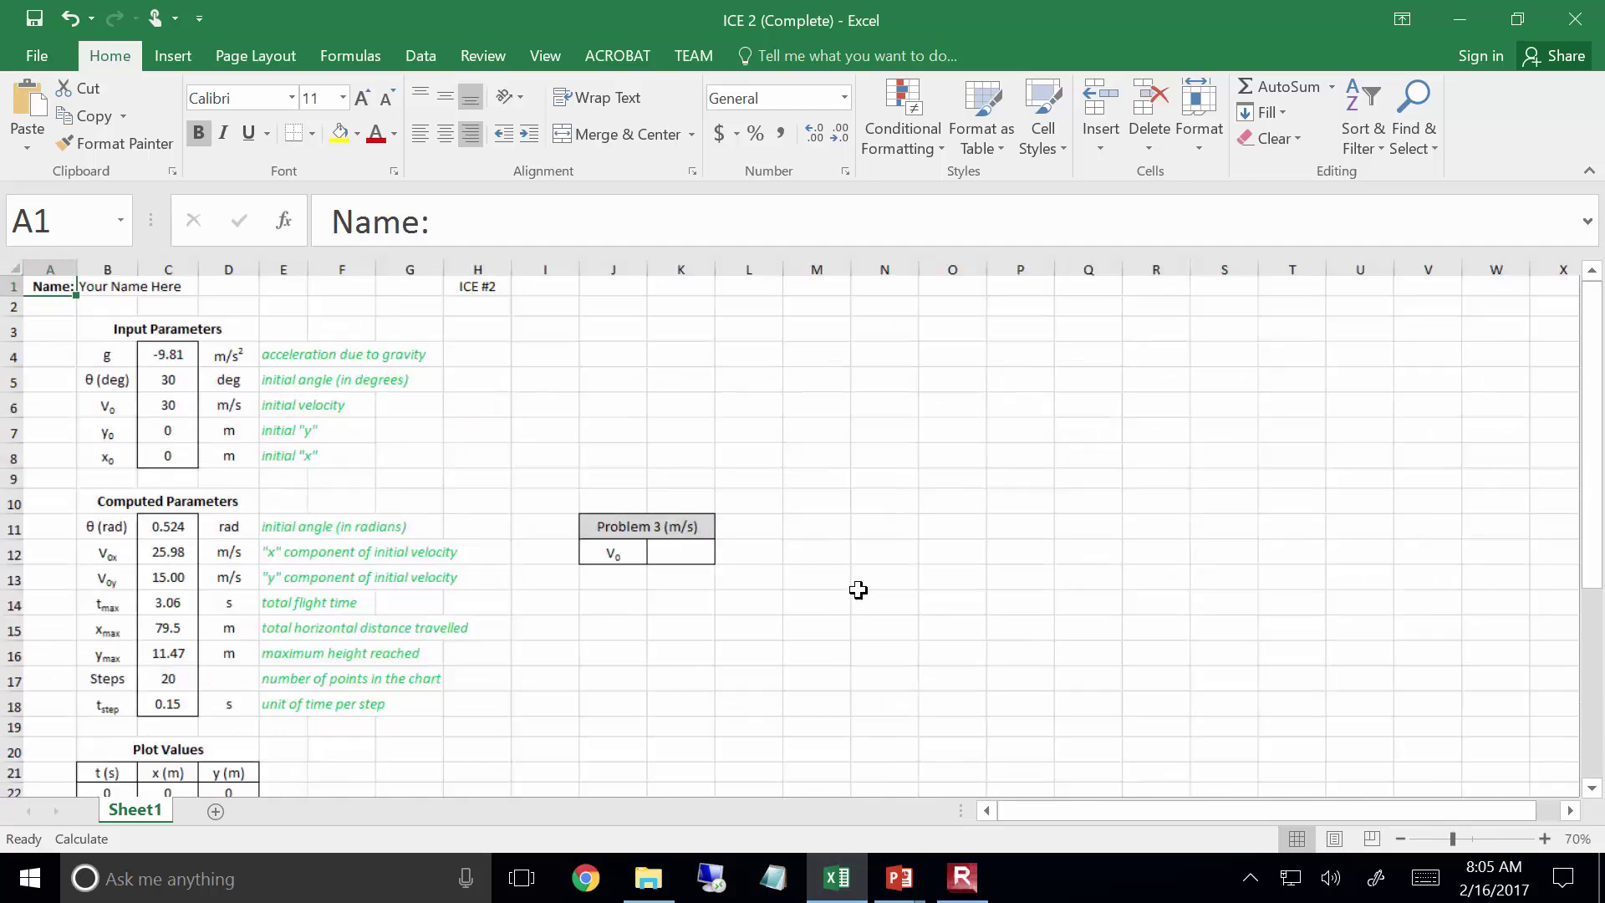
scroll(858, 590, "up", 1)
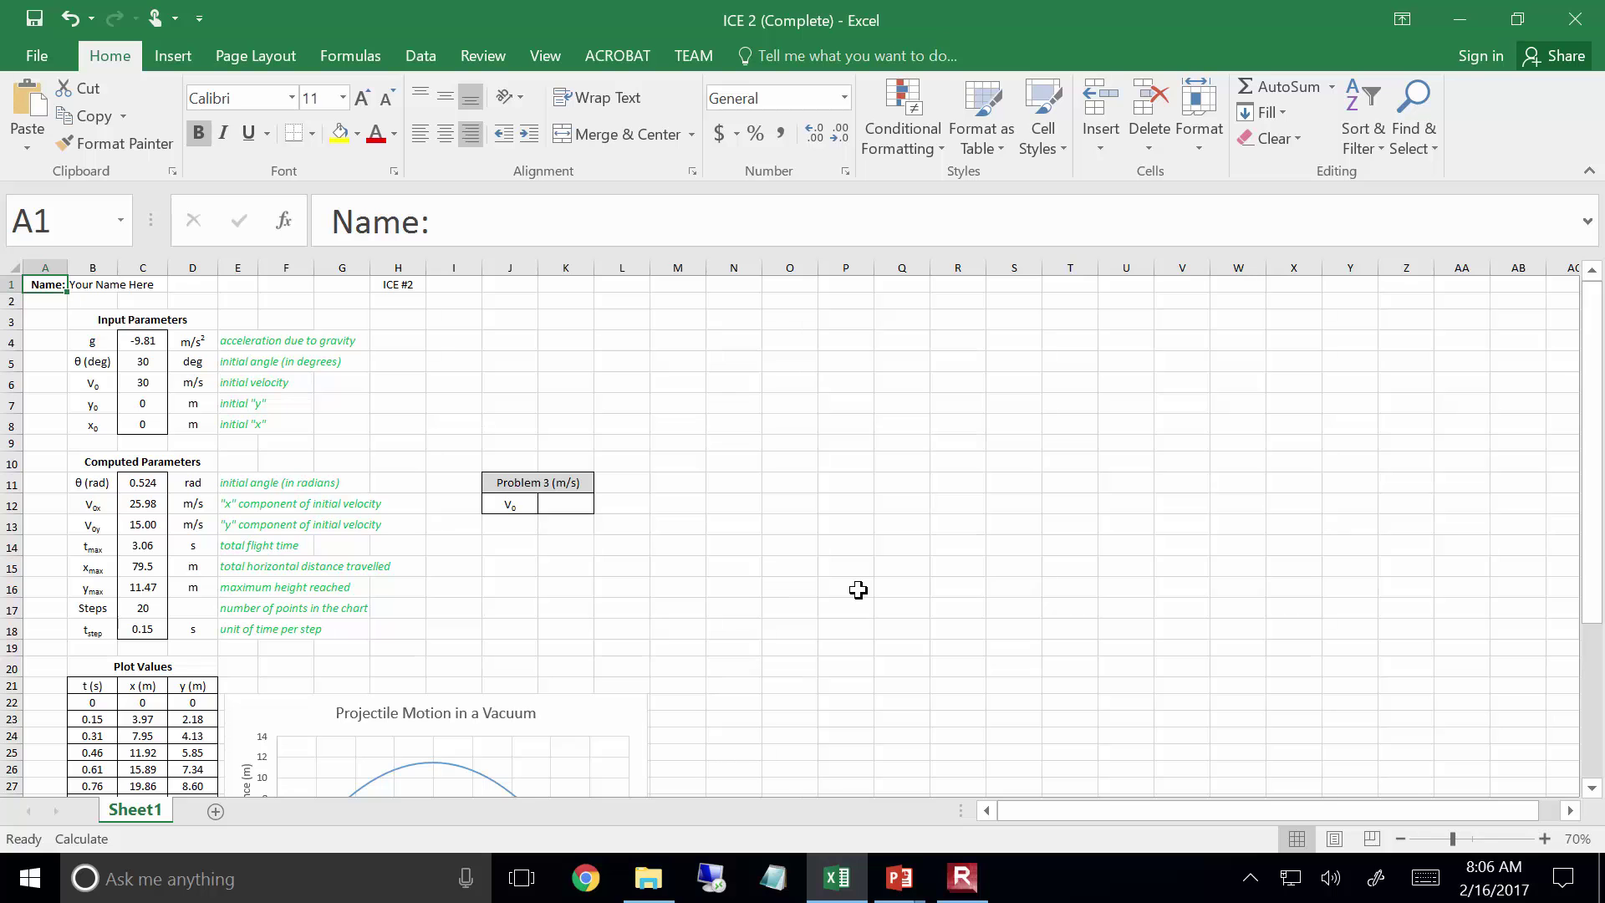
scroll(399, 619, "down", 1)
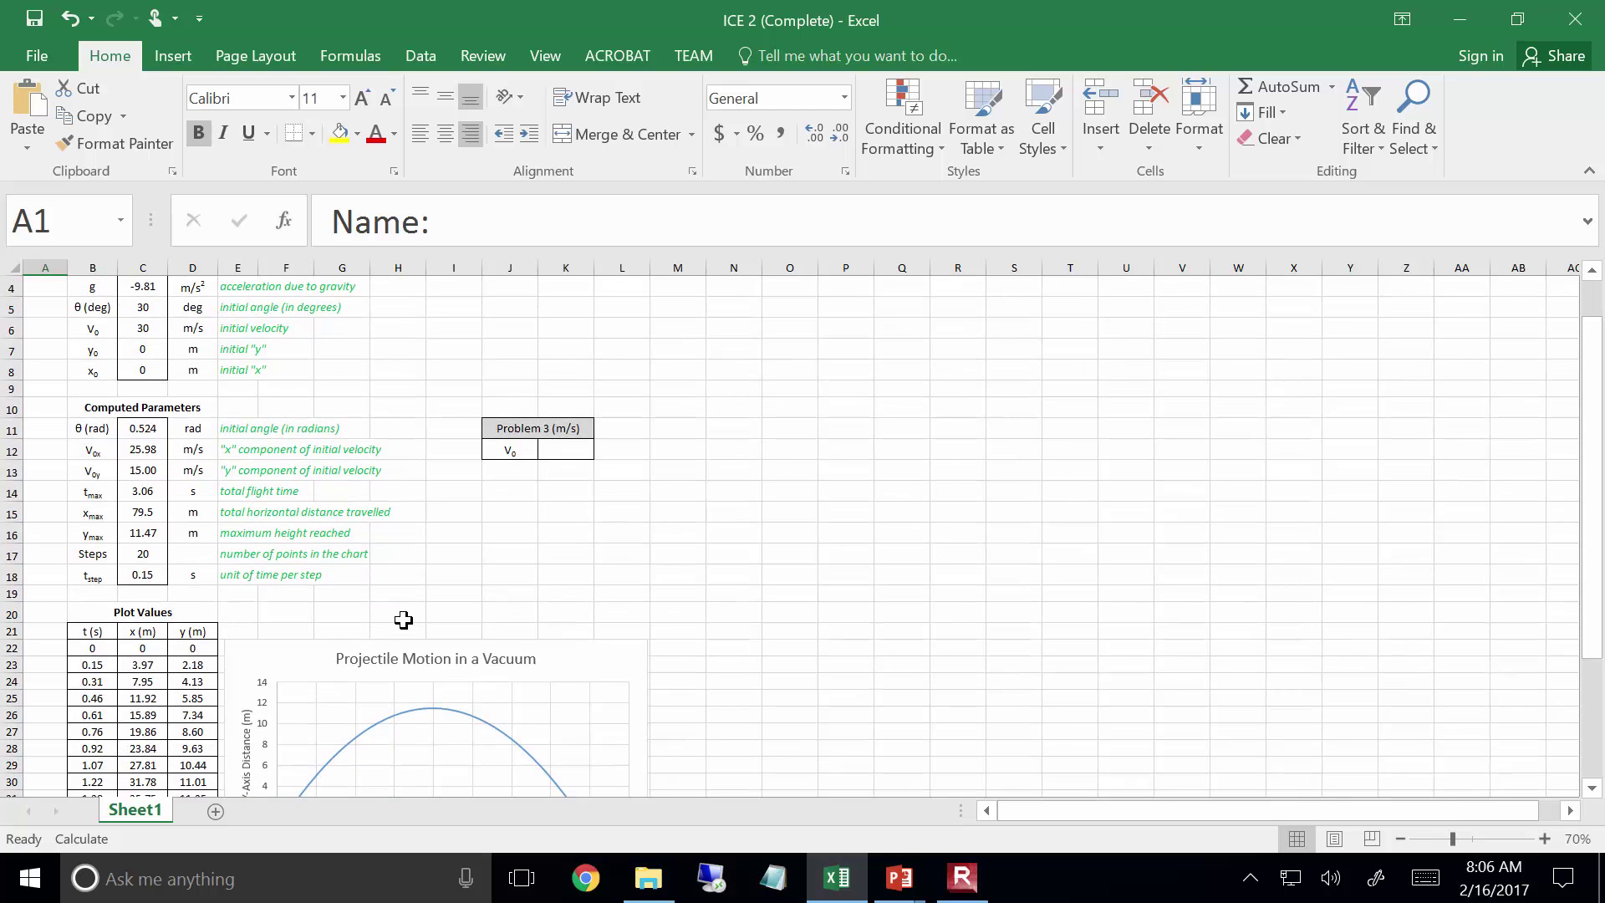
scroll(189, 437, "down", 1)
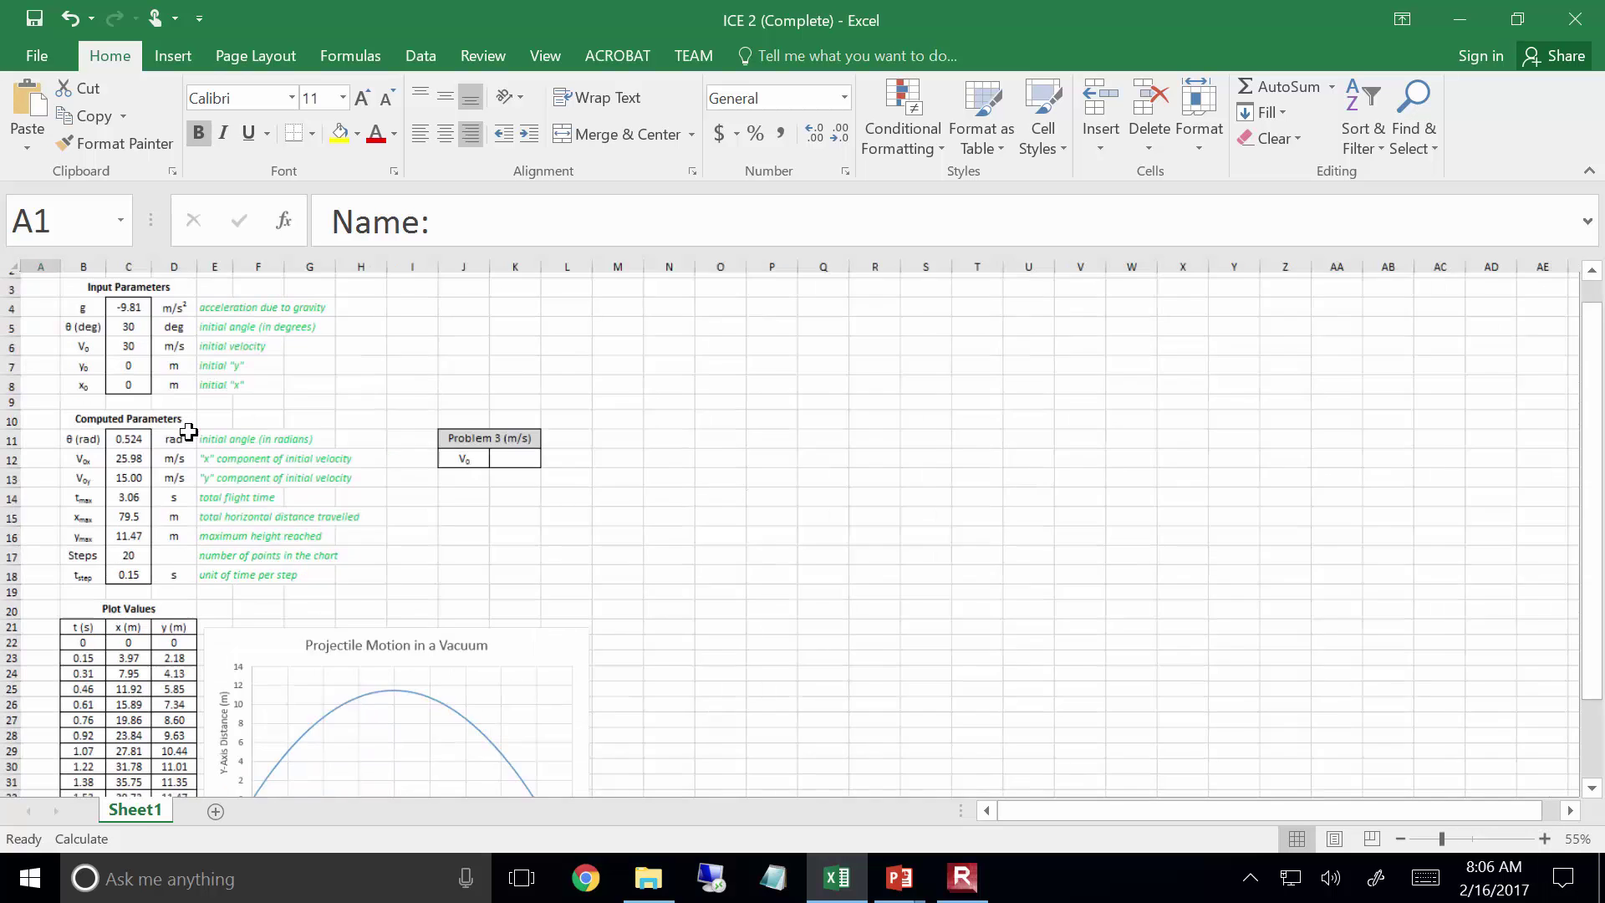
scroll(184, 423, "down", 1)
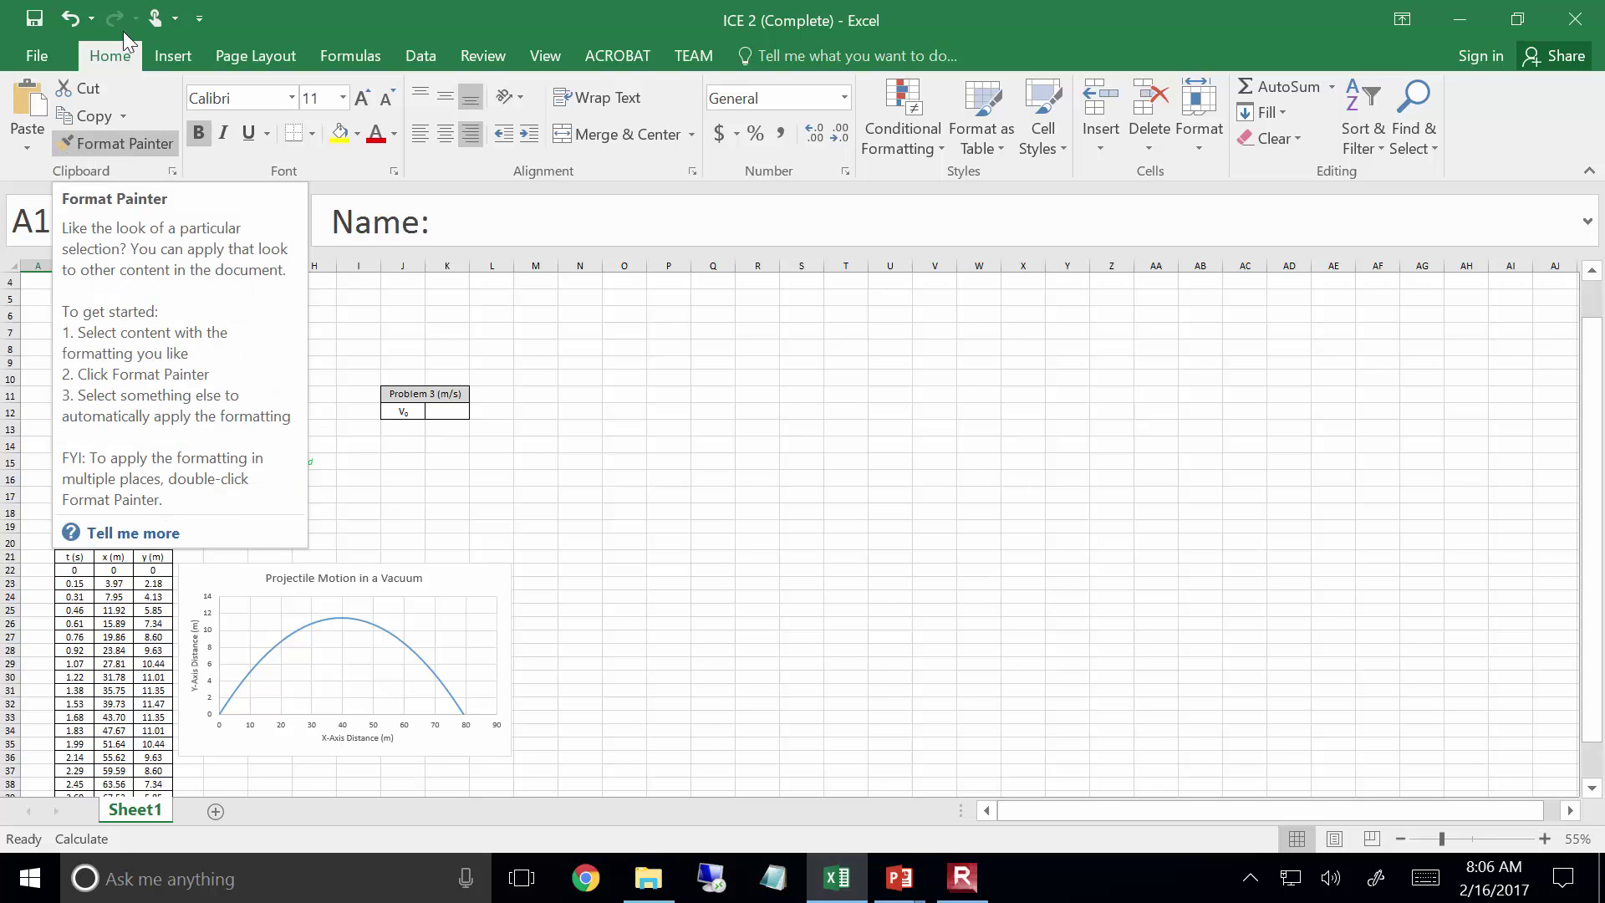
Highlight the four input cells from launch angle through initial x (C5:C8) in yellow
left_click_drag(114, 297, 114, 348)
left_click(349, 143)
left_click(341, 311)
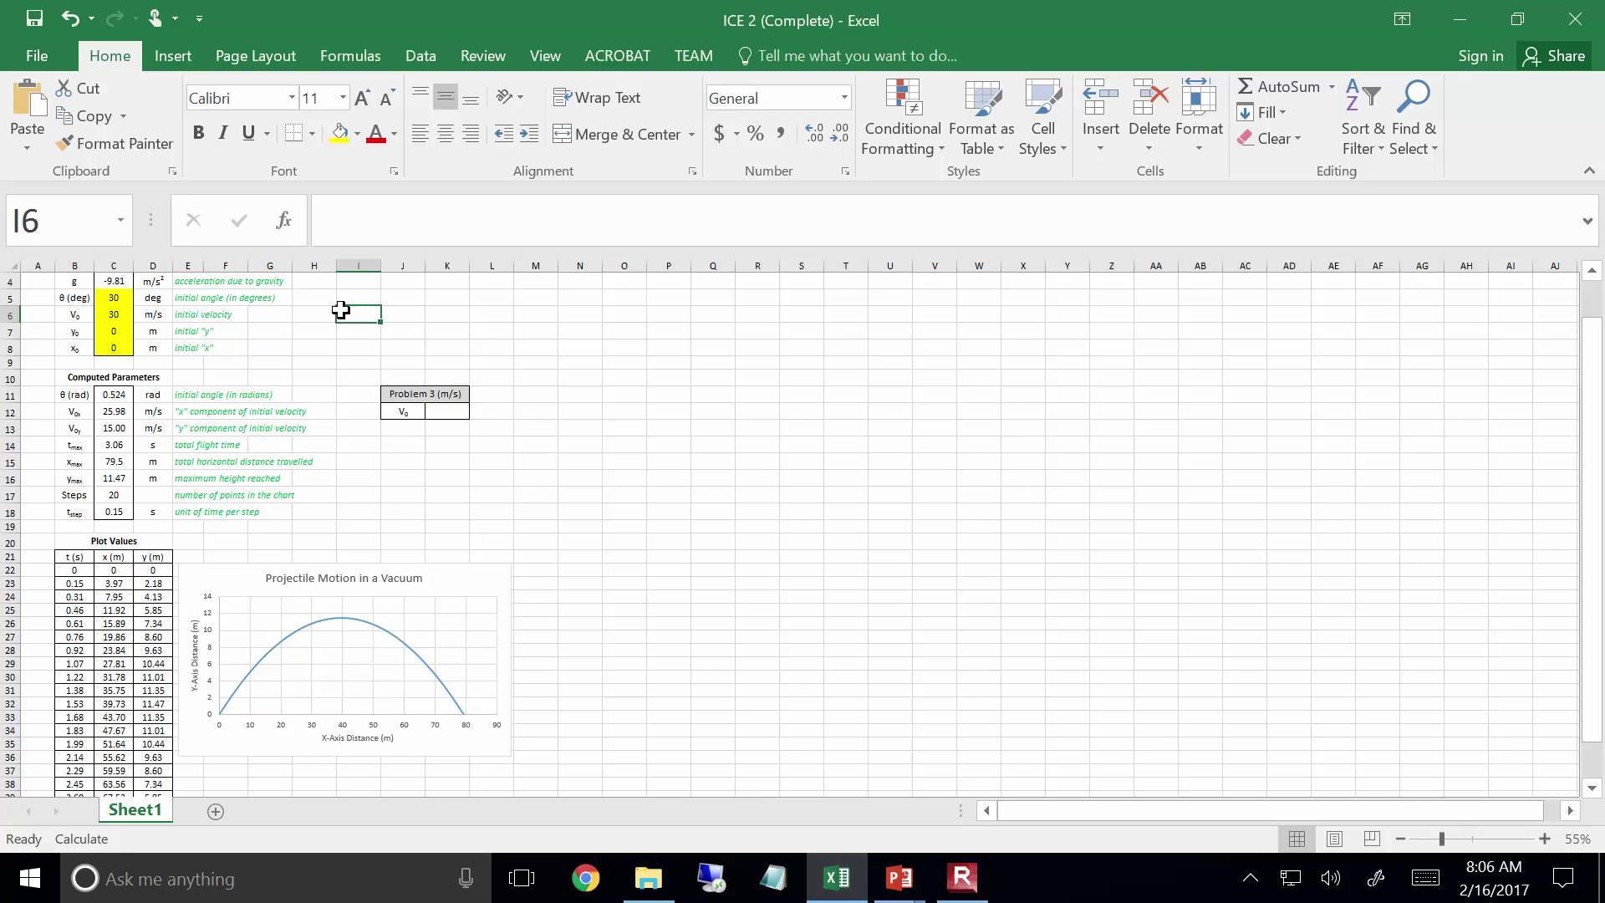
Set the initial velocity V0 in C6 to 35 m/s
left_click(114, 306)
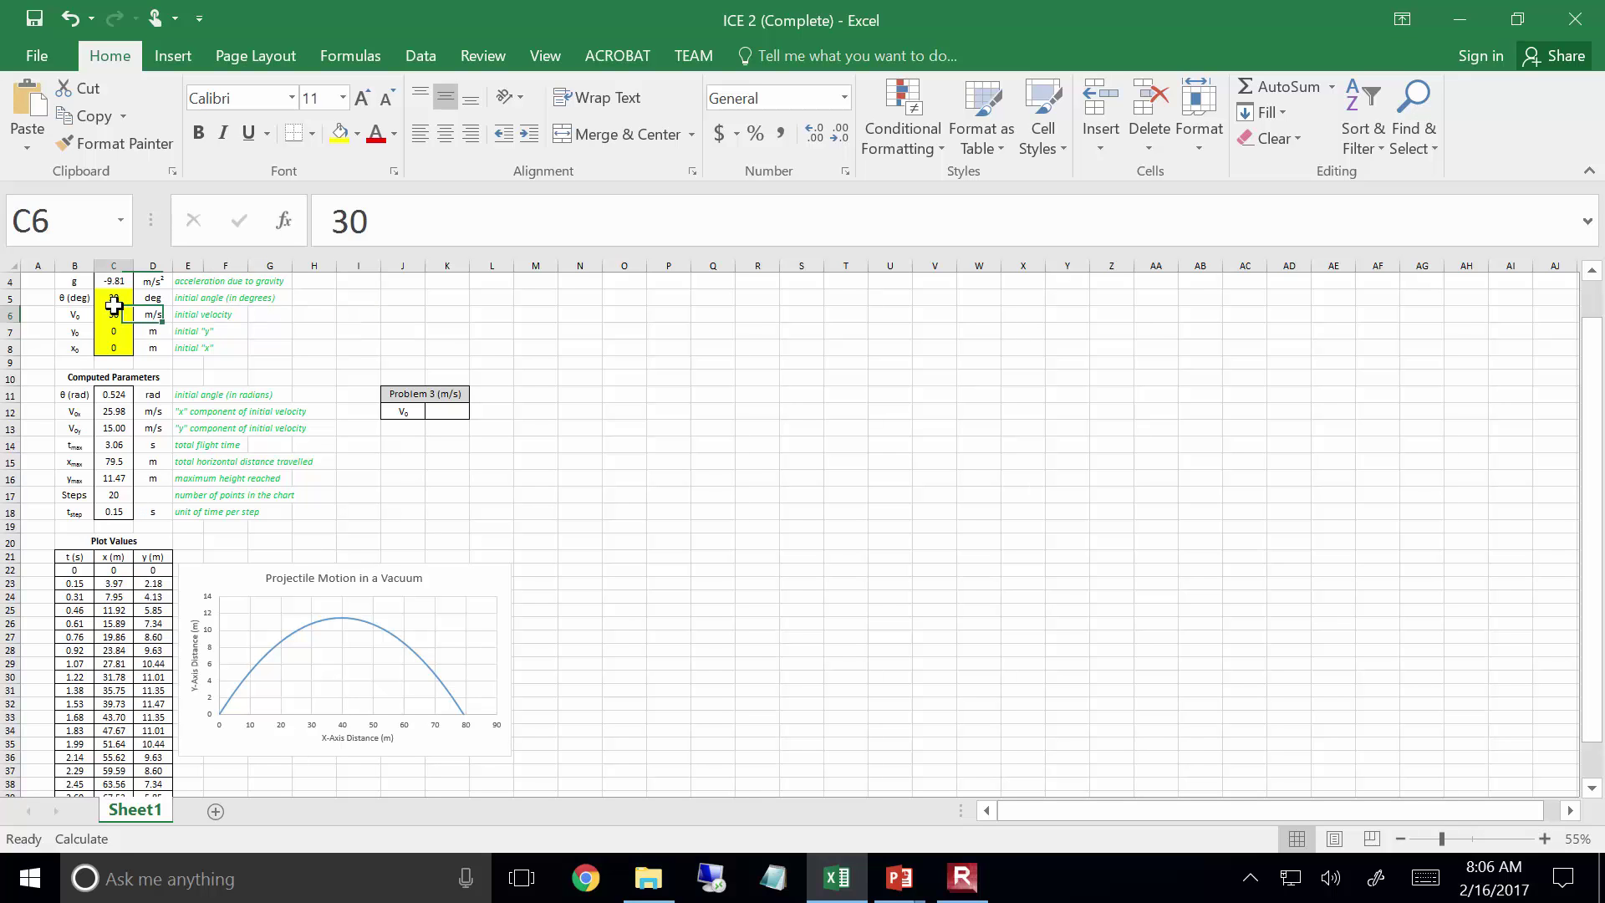
type("358")
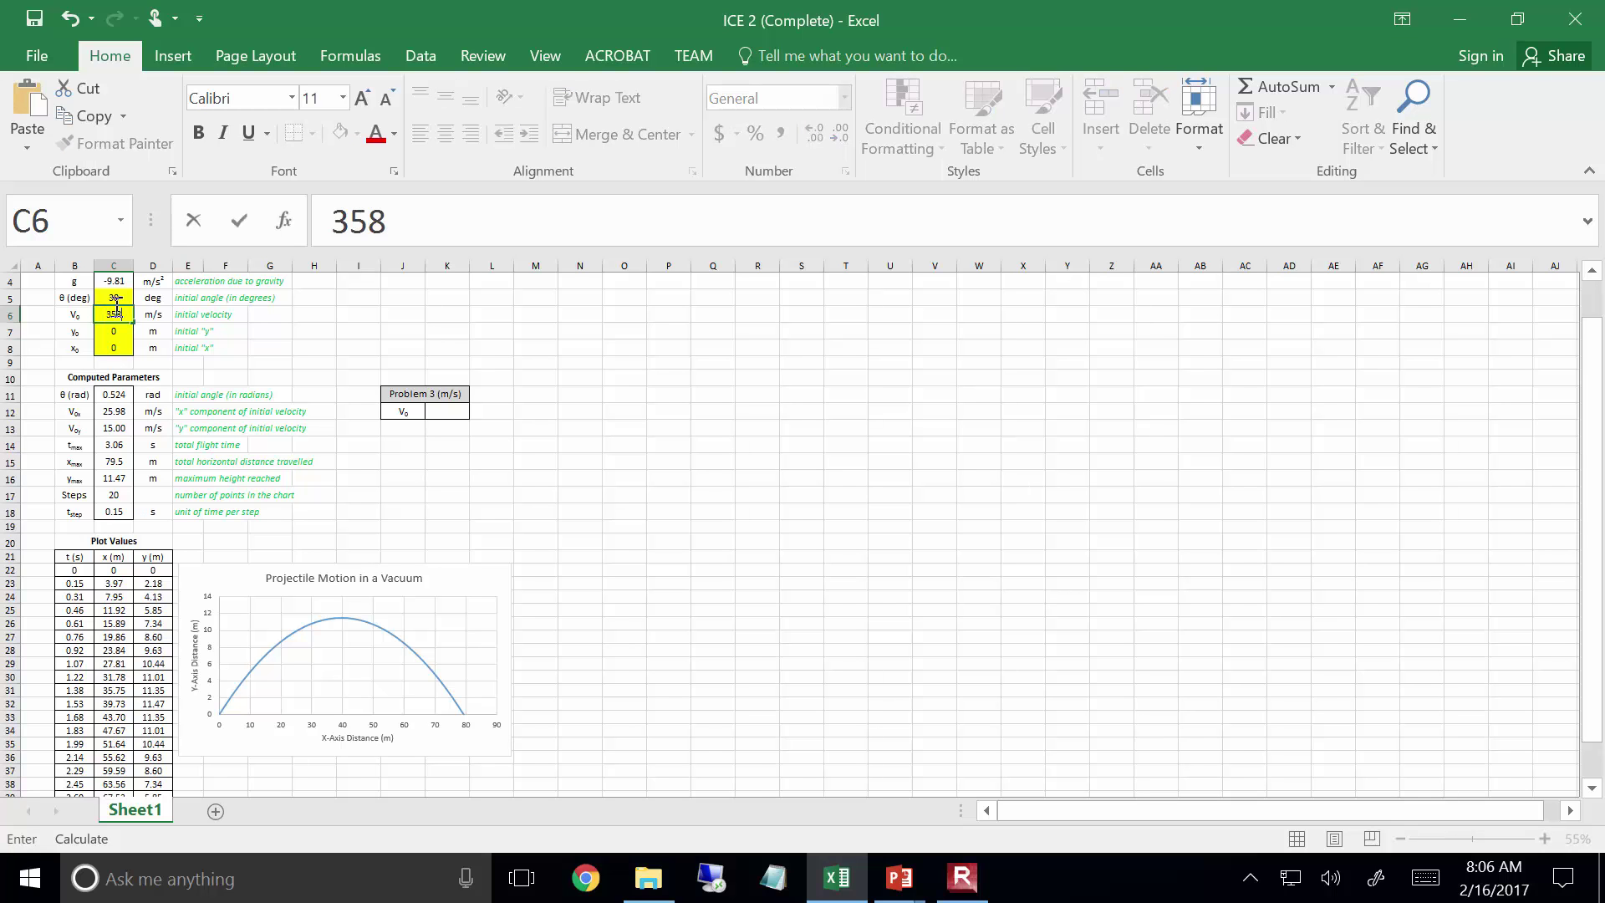
key("BackSpace")
key("Return")
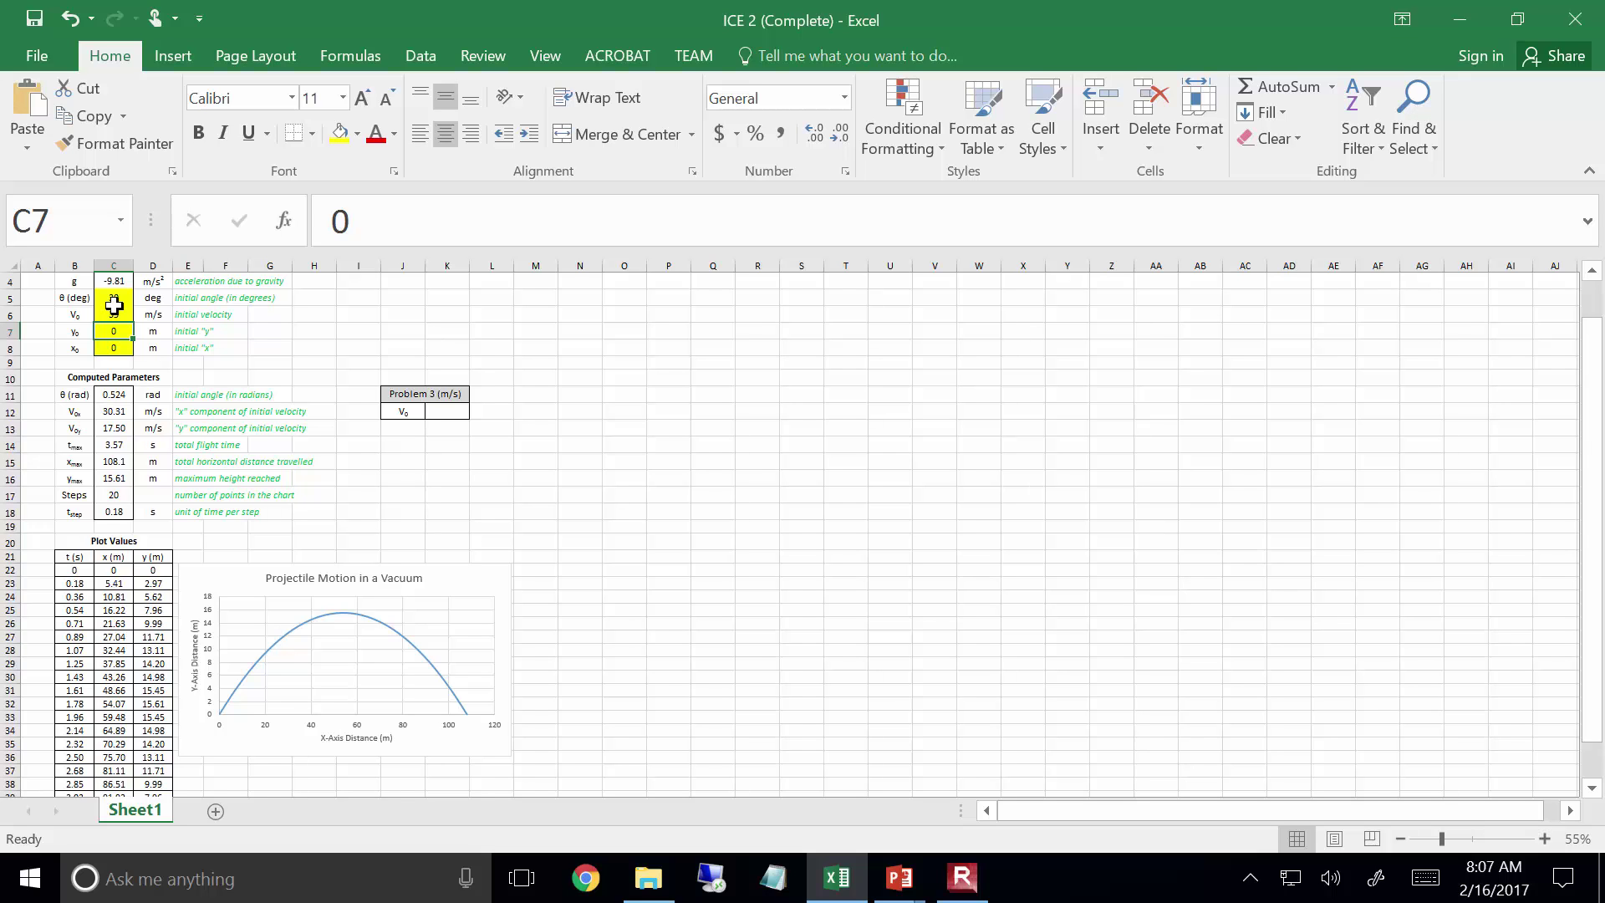
Return the initial velocity V0 in C6 to 30 m/s
key("Up")
type("30")
key("Return")
Set the launch angle in C5 to 80 degrees
key("Up")
key("Up")
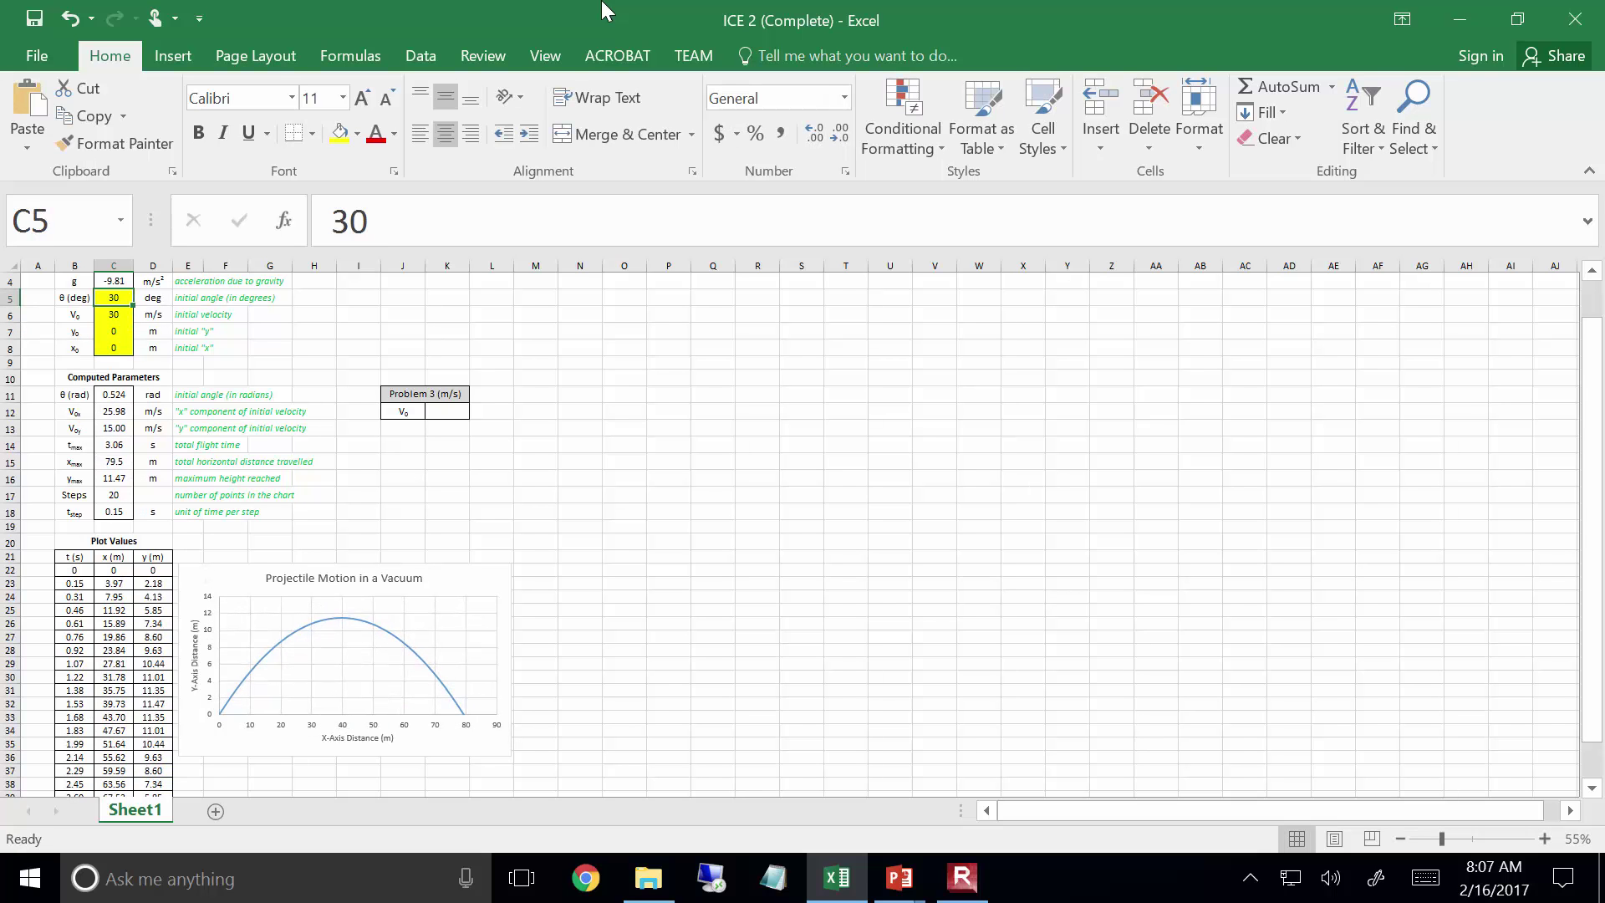
type("80")
key("Return")
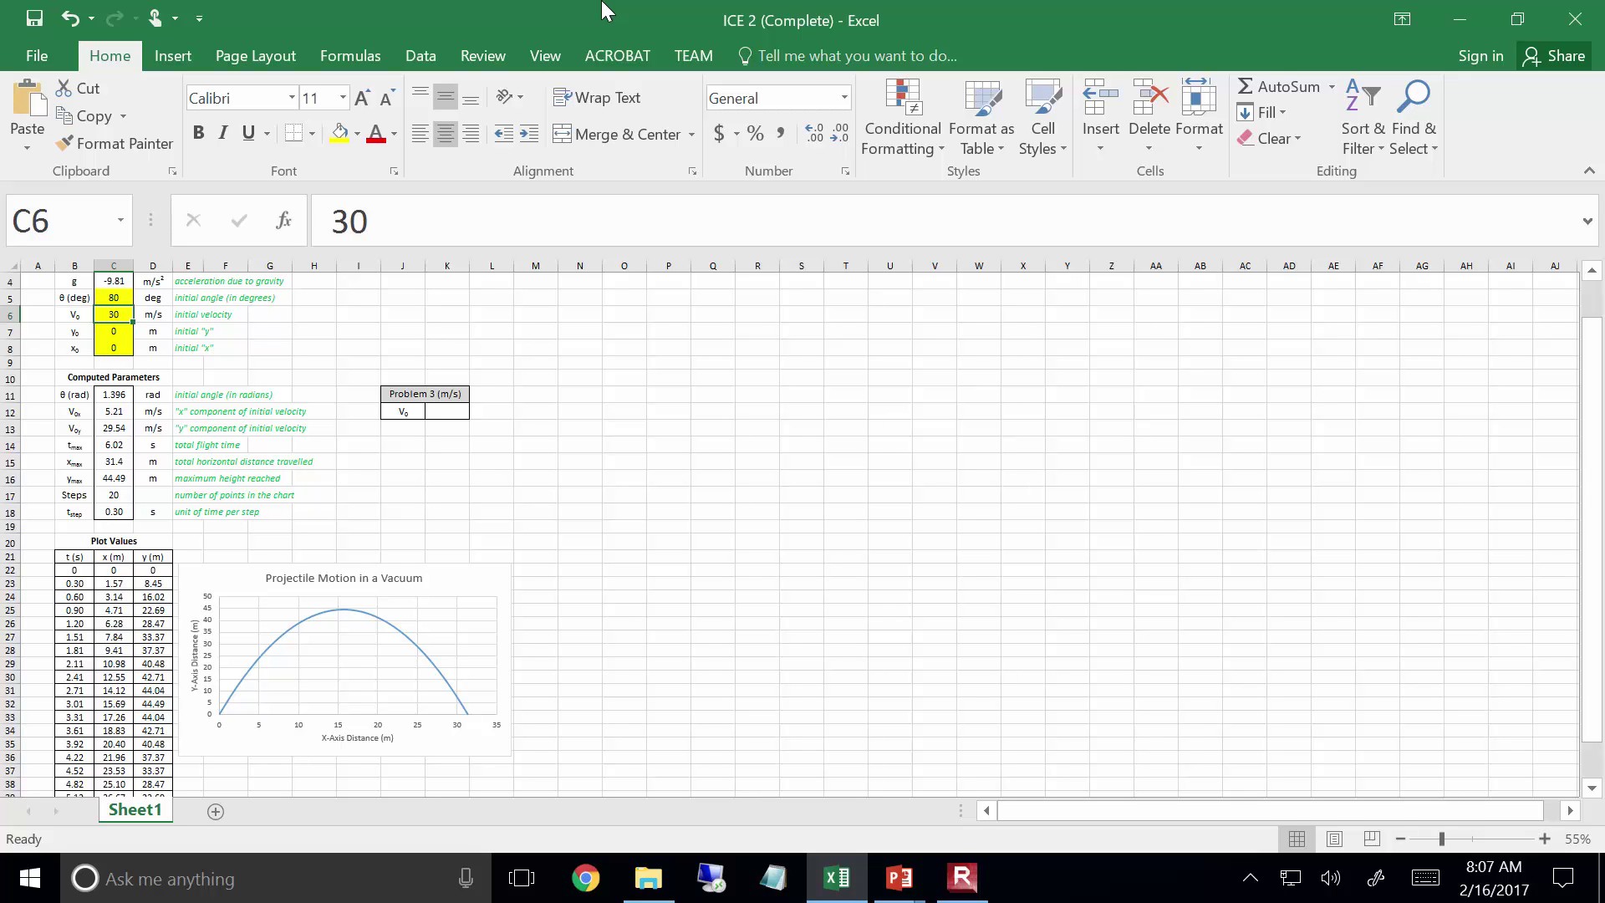
Return the launch angle in C5 to 30 degrees
key("Up")
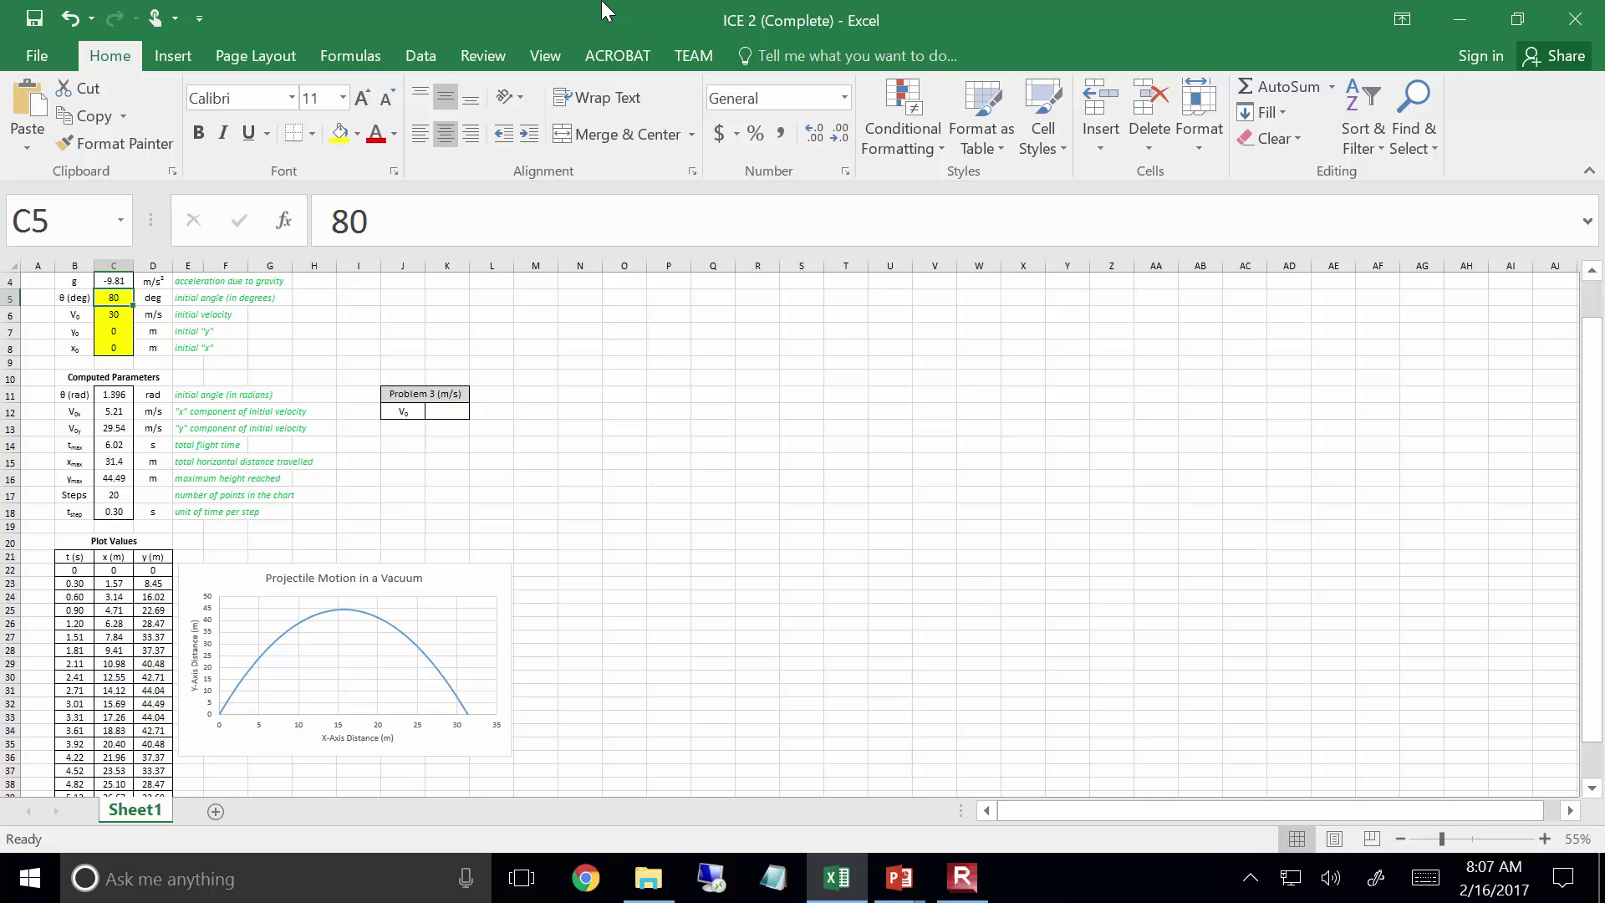
type("30")
key("Return")
key("Up")
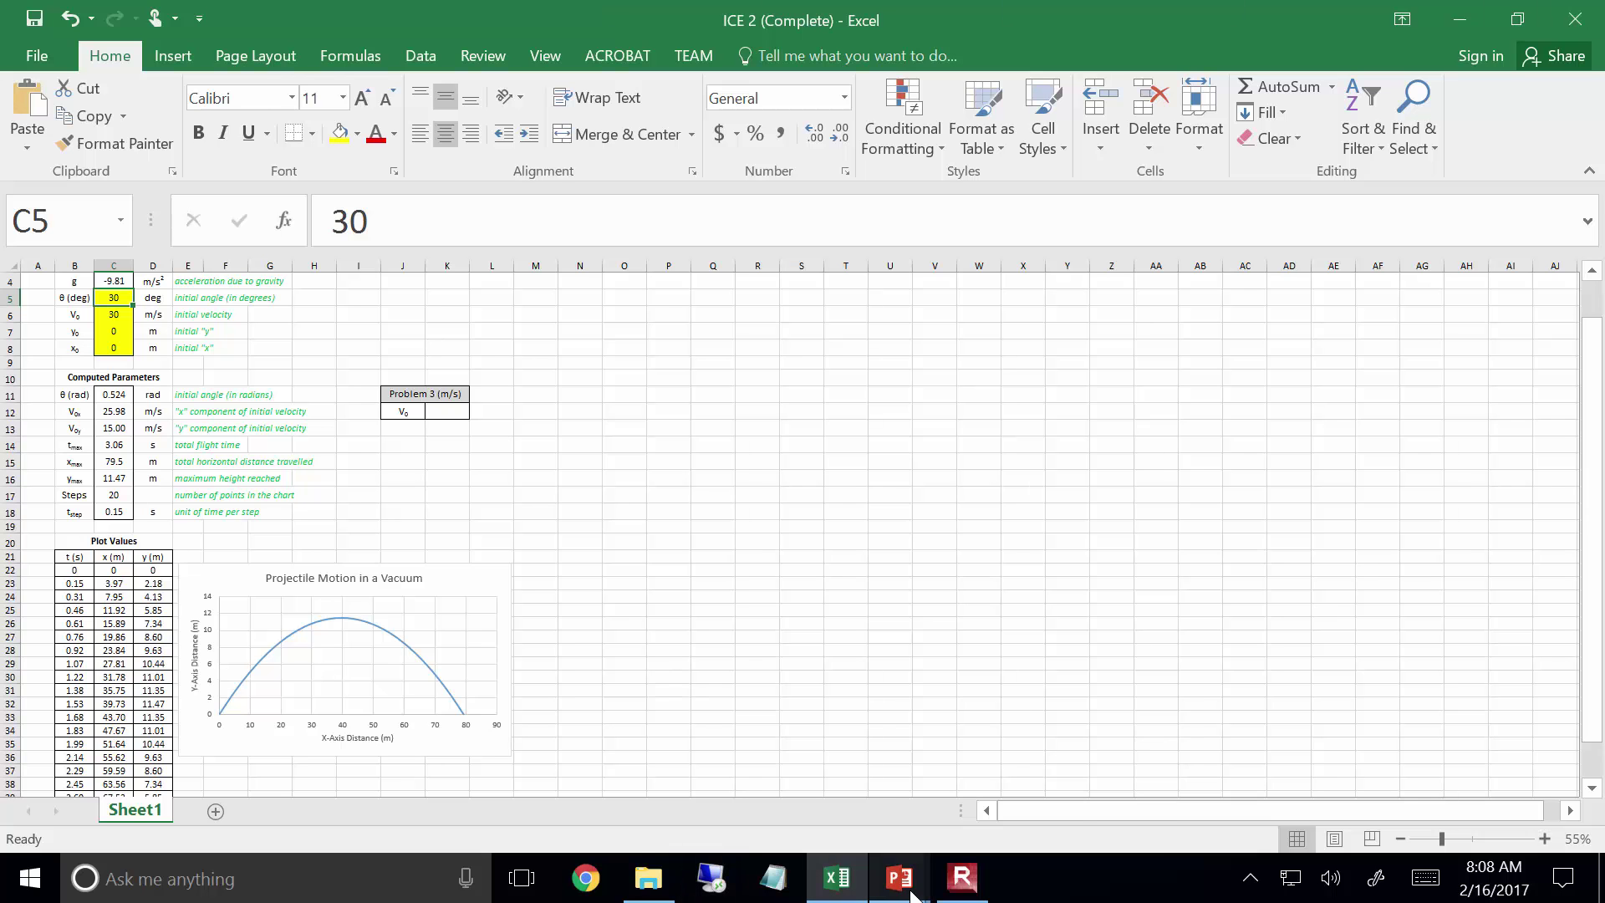
Switch to the PowerPoint lecture and read the Iterative Solutions slide with the projectile problem
left_click(918, 851)
left_click(965, 799)
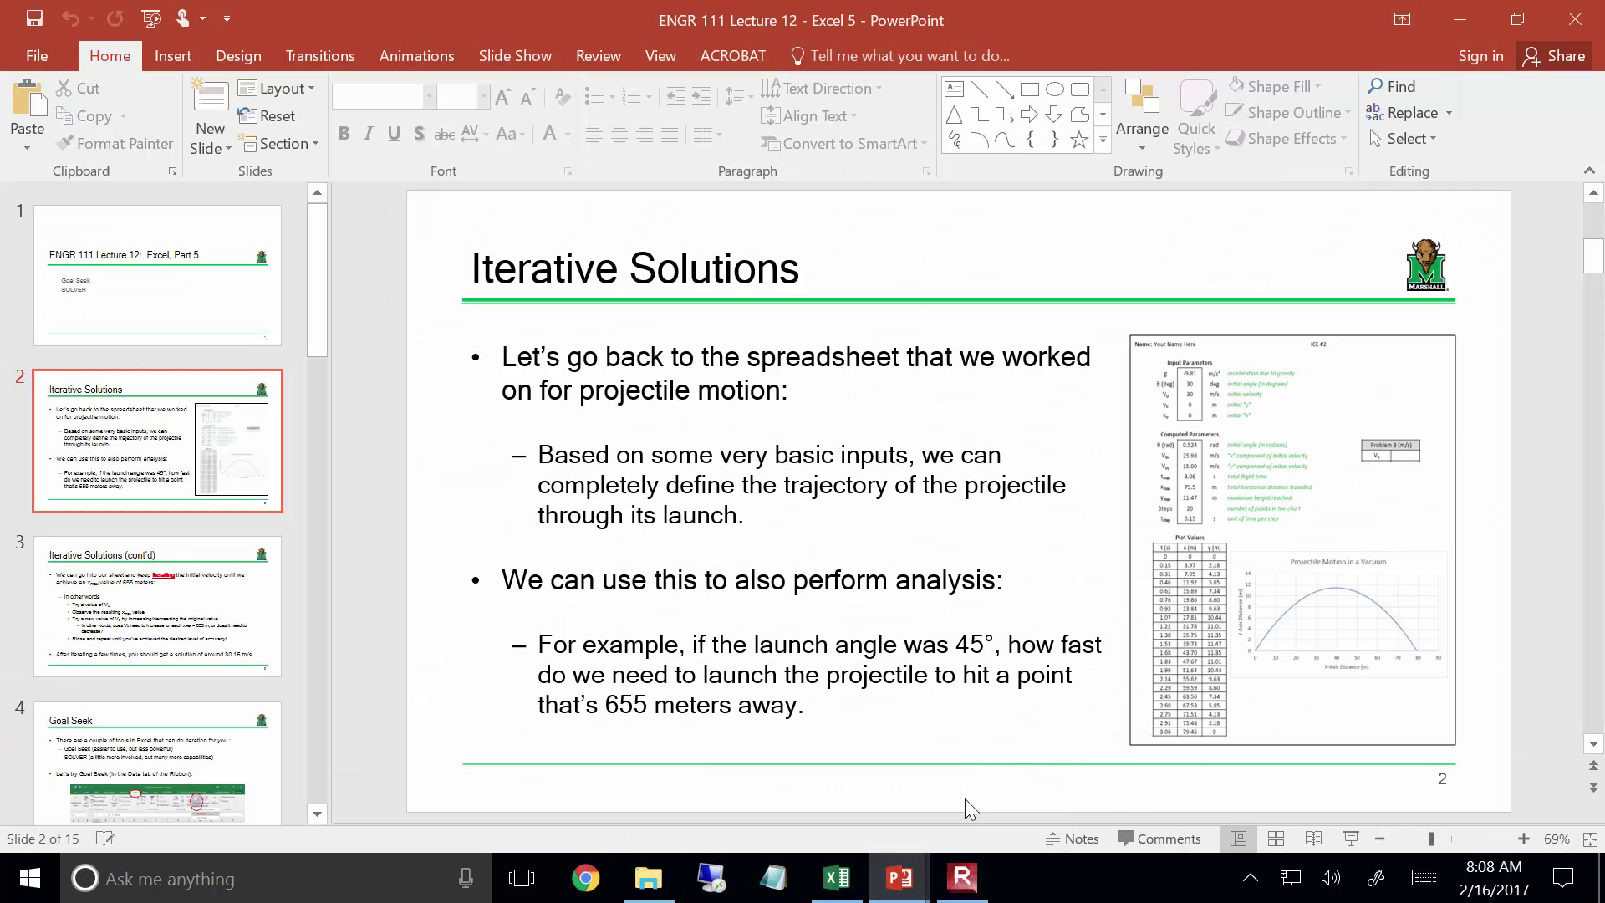
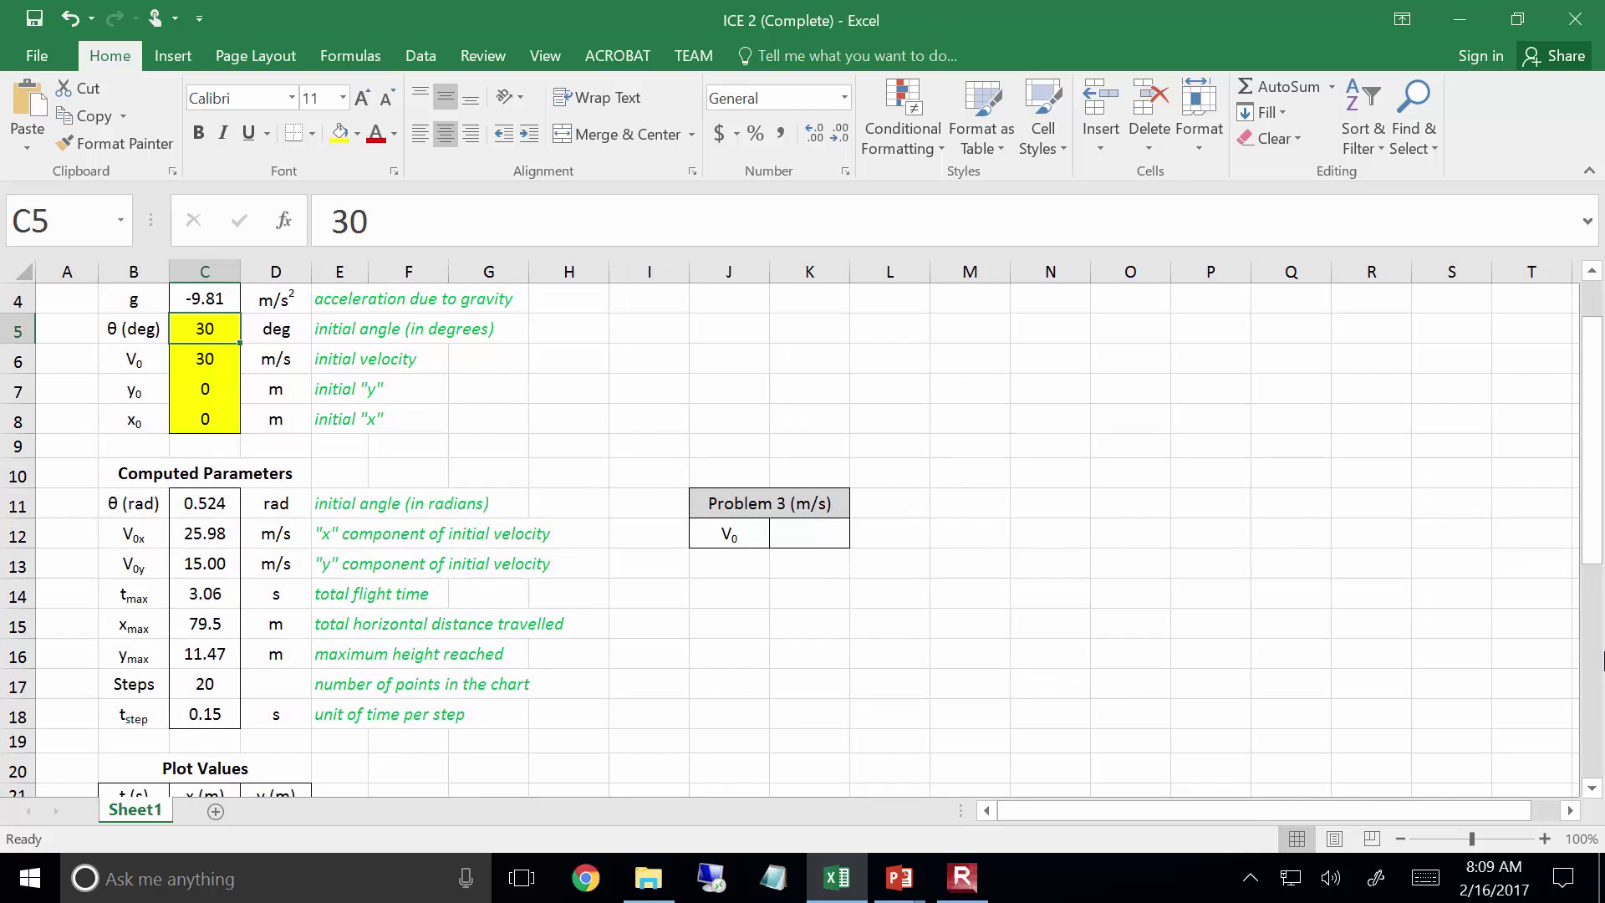
In the Excel sheet, remove the yellow fill from the input cells C5:C8
left_click_drag(1593, 522, 1597, 502)
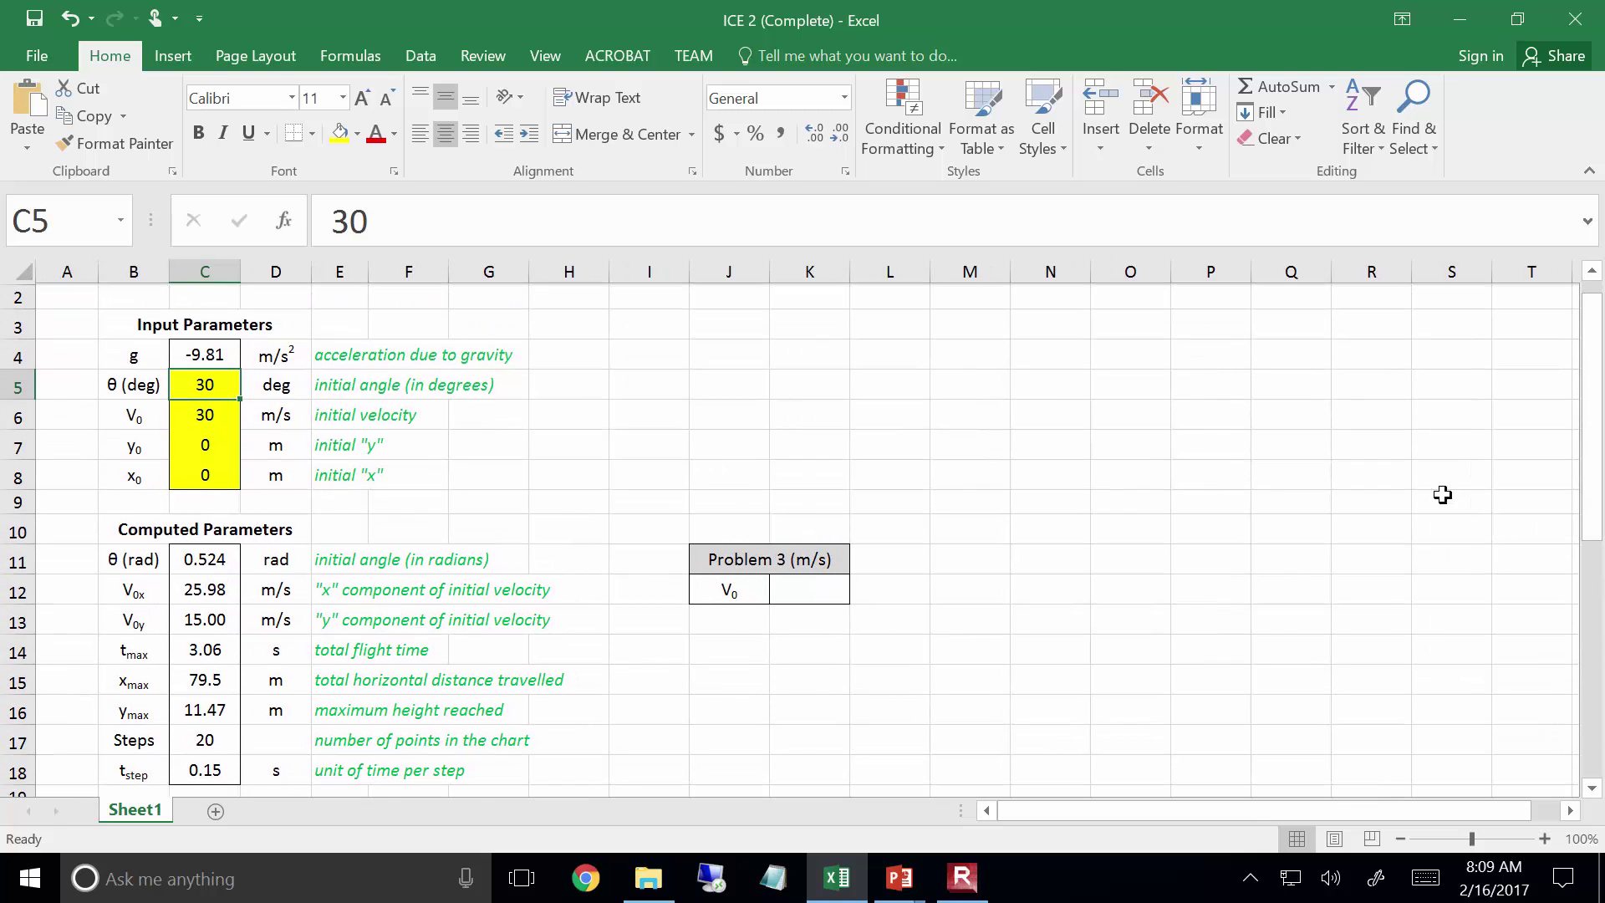
left_click_drag(220, 387, 234, 478)
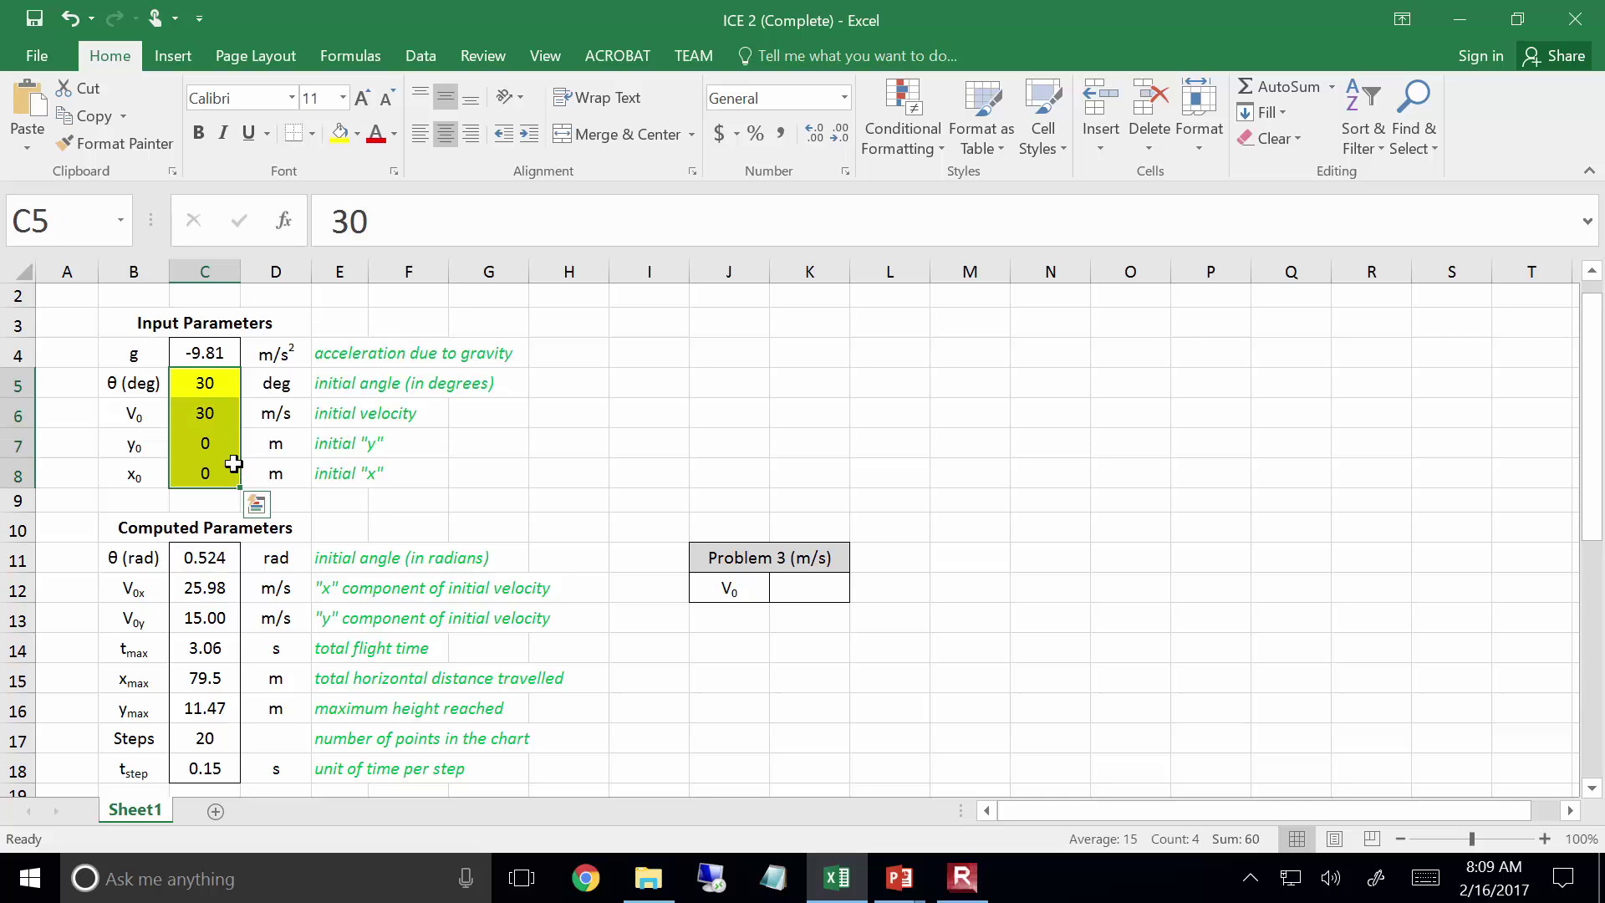
left_click(357, 134)
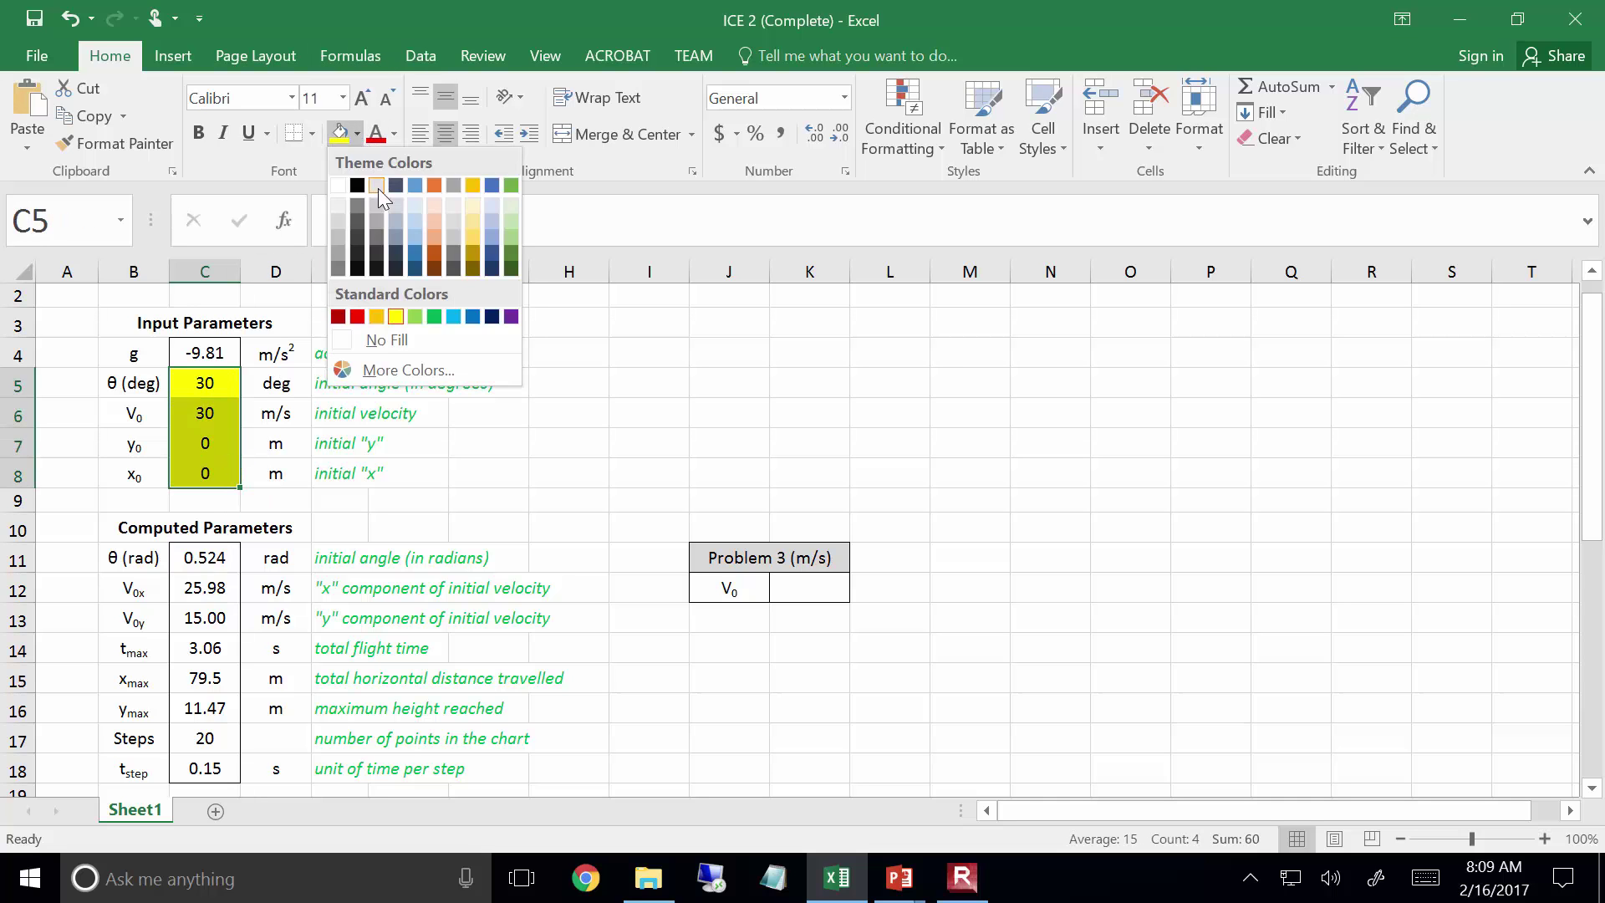
left_click(387, 339)
left_click(644, 441)
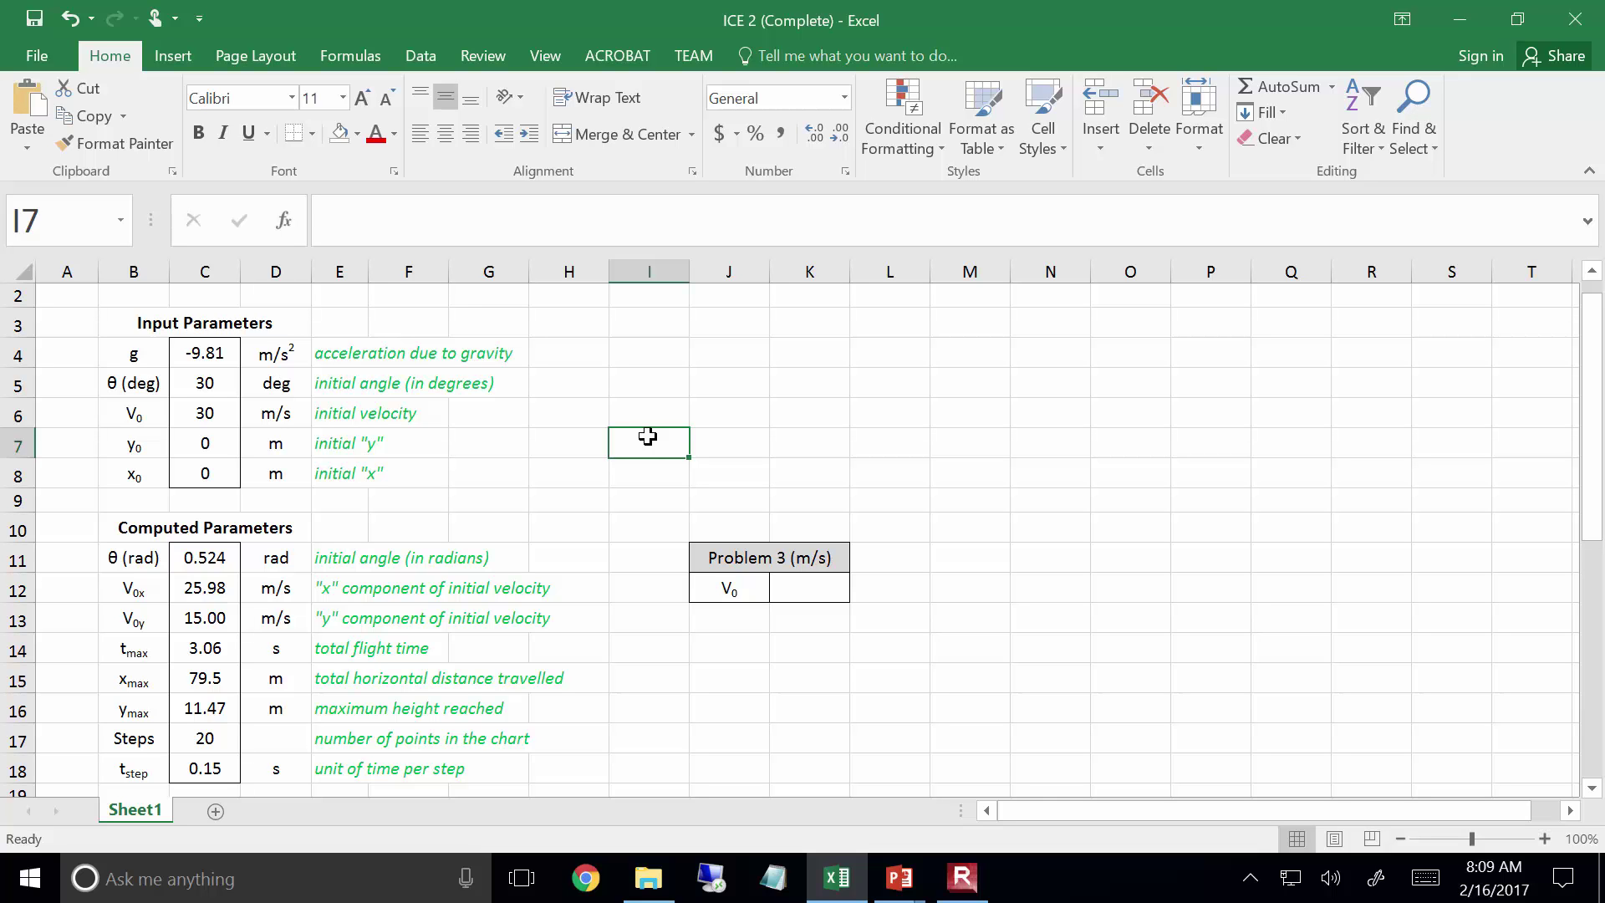
Set the launch angle in C5 to 45 degrees
key("Up")
key("Left")
key("Left")
key("Left")
key("Left")
key("Left")
key("Left")
key("Up")
type("45")
key("Return")
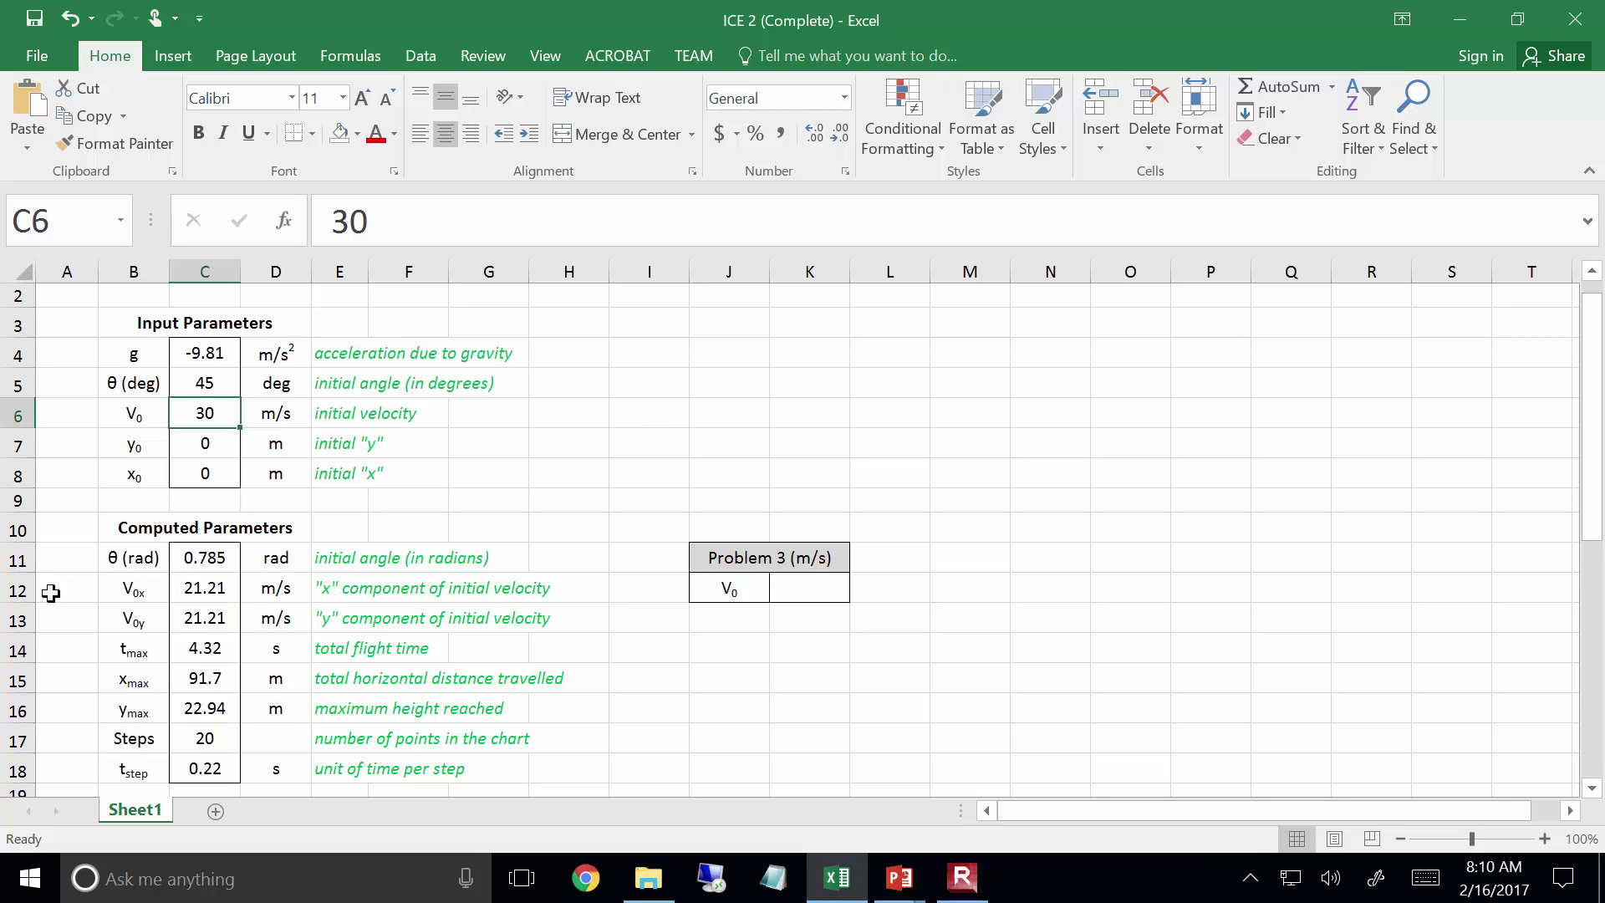
Shade the total horizontal distance cell (xmax, C15) light orange
left_click(199, 673)
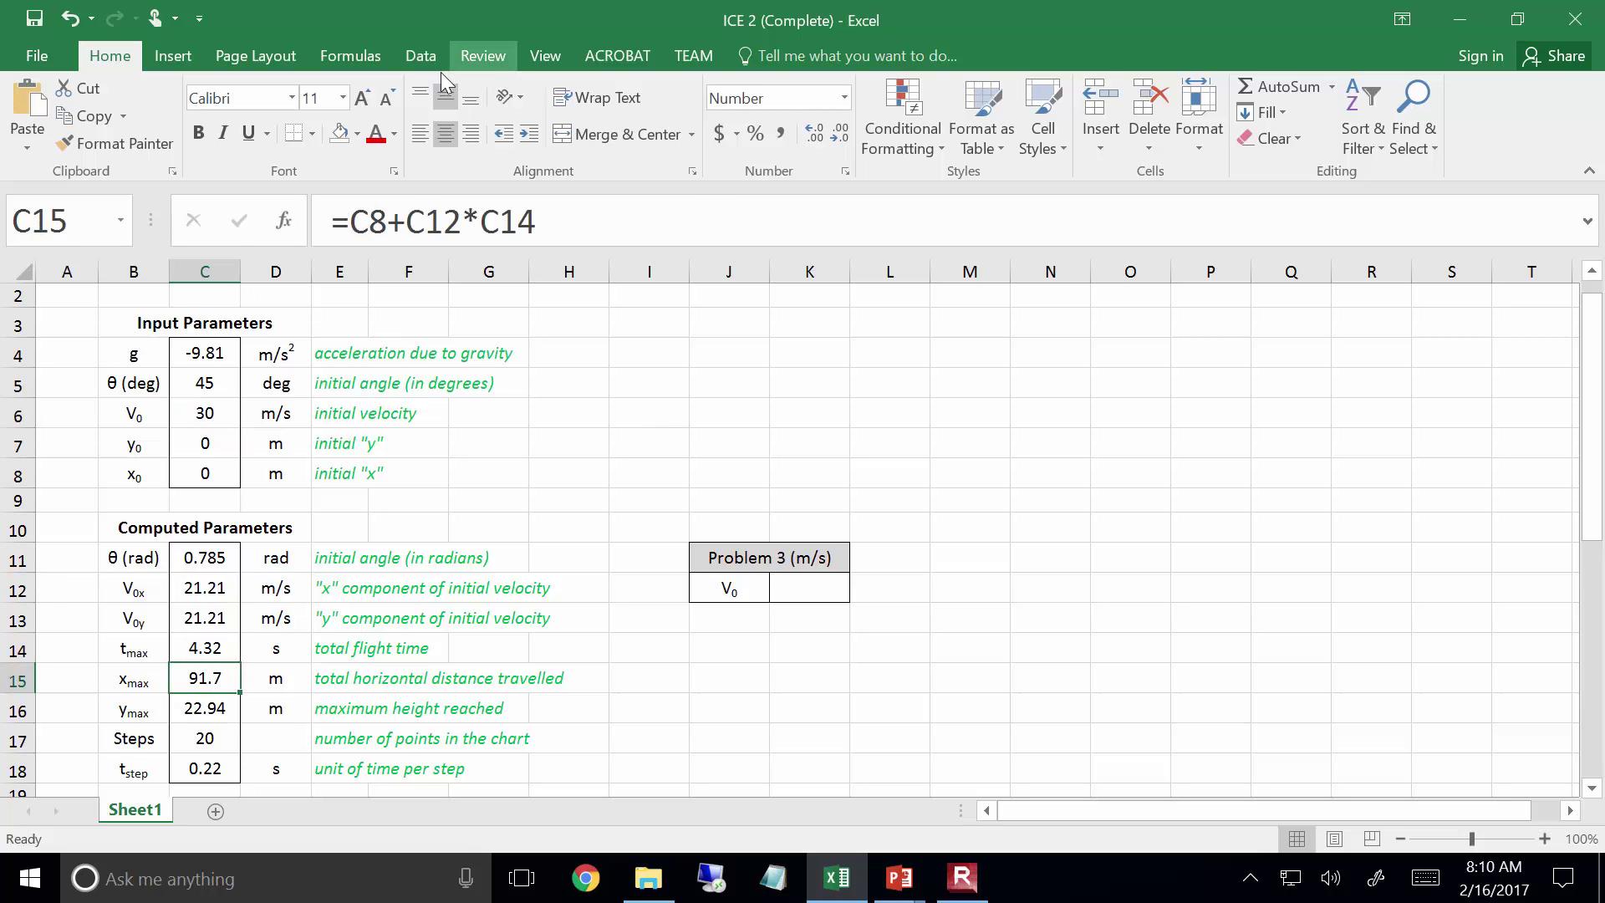
left_click(357, 134)
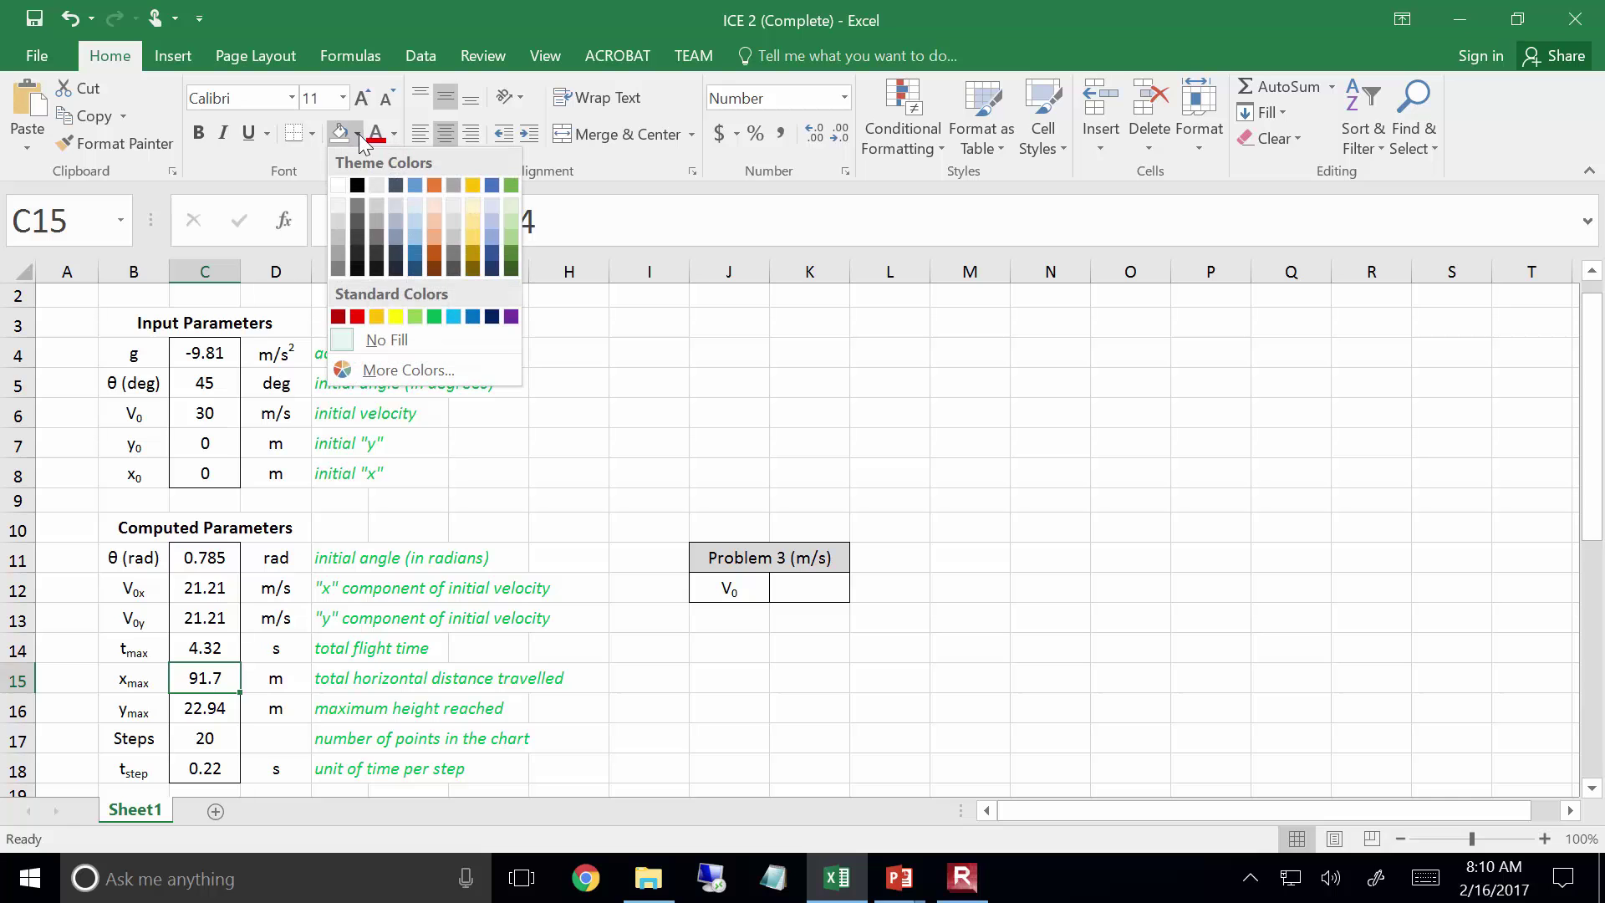
left_click(435, 228)
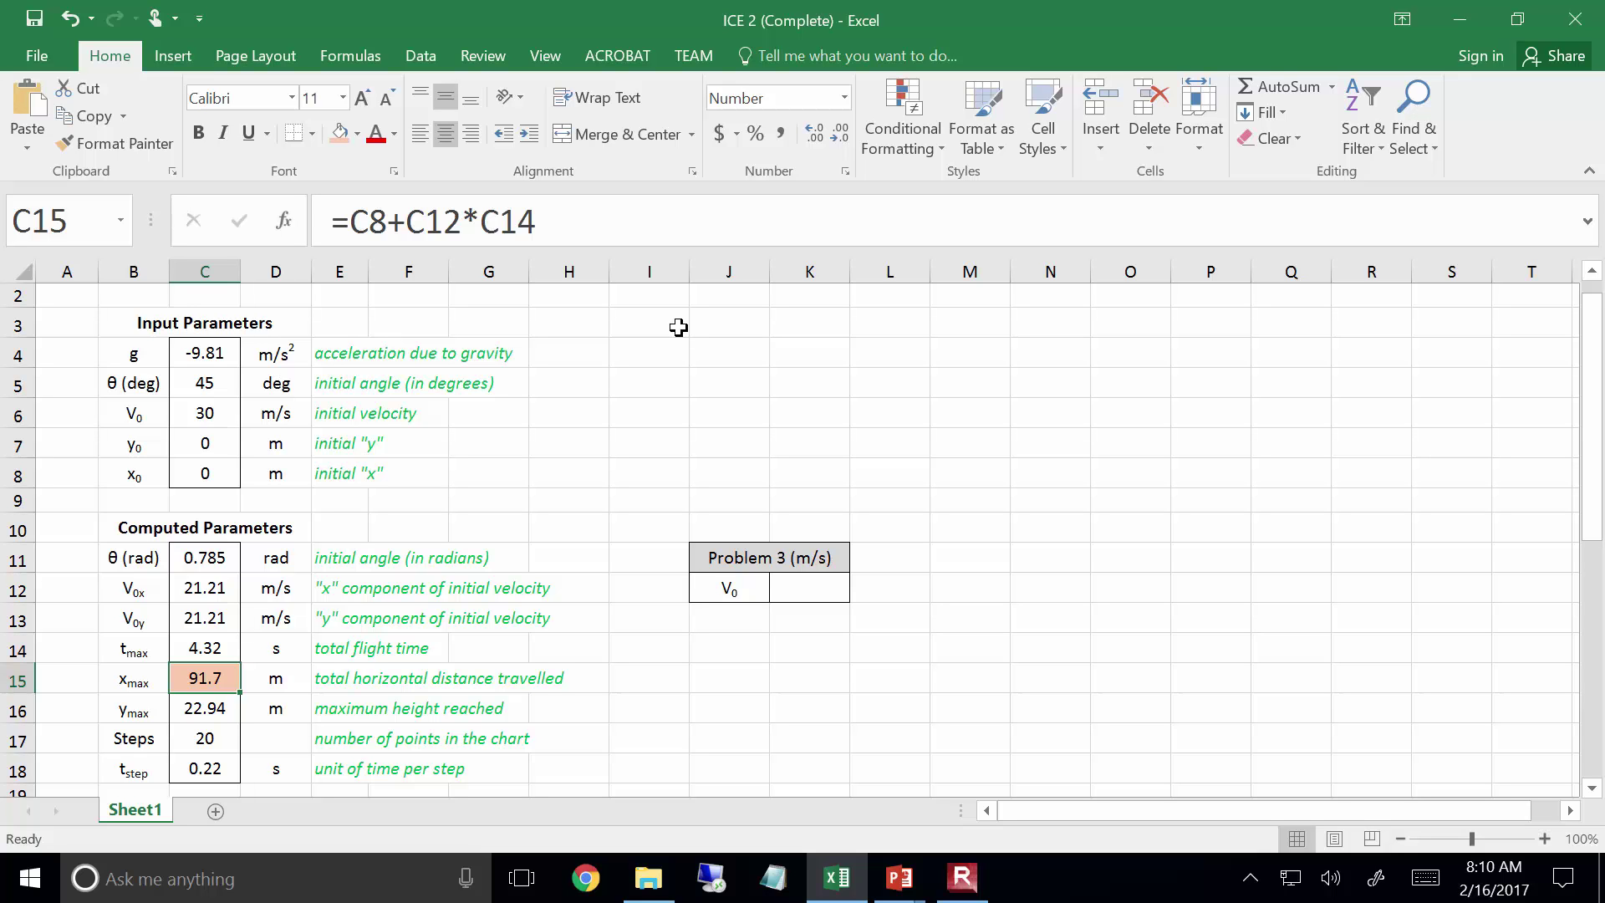
Shade the initial velocity cell (V0, C6) light blue
left_click(203, 416)
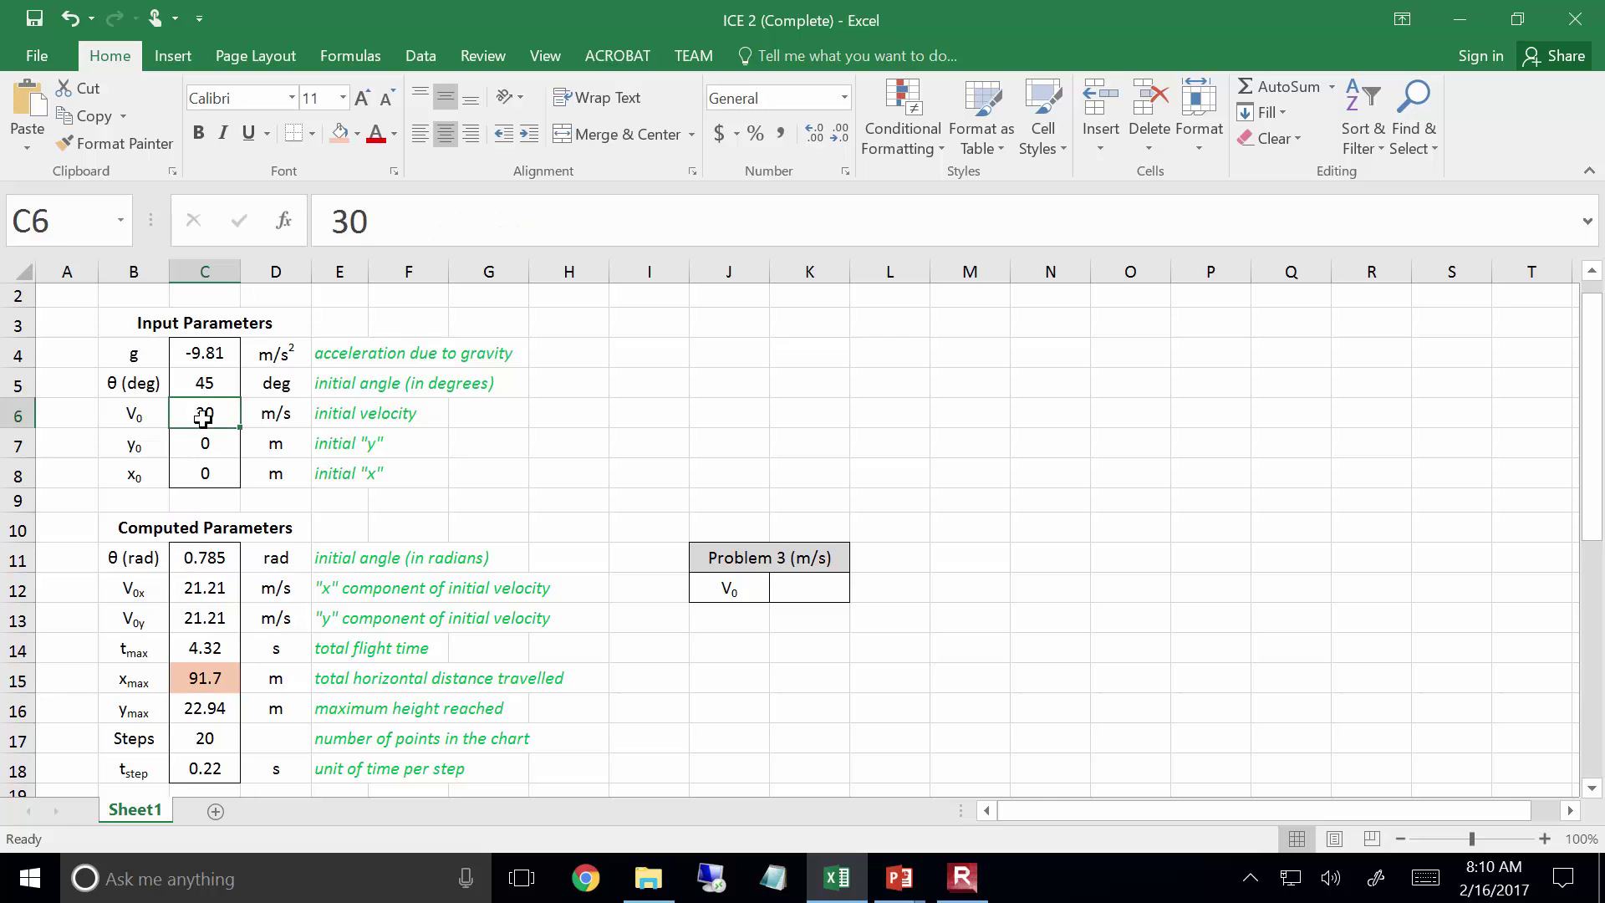
left_click(358, 134)
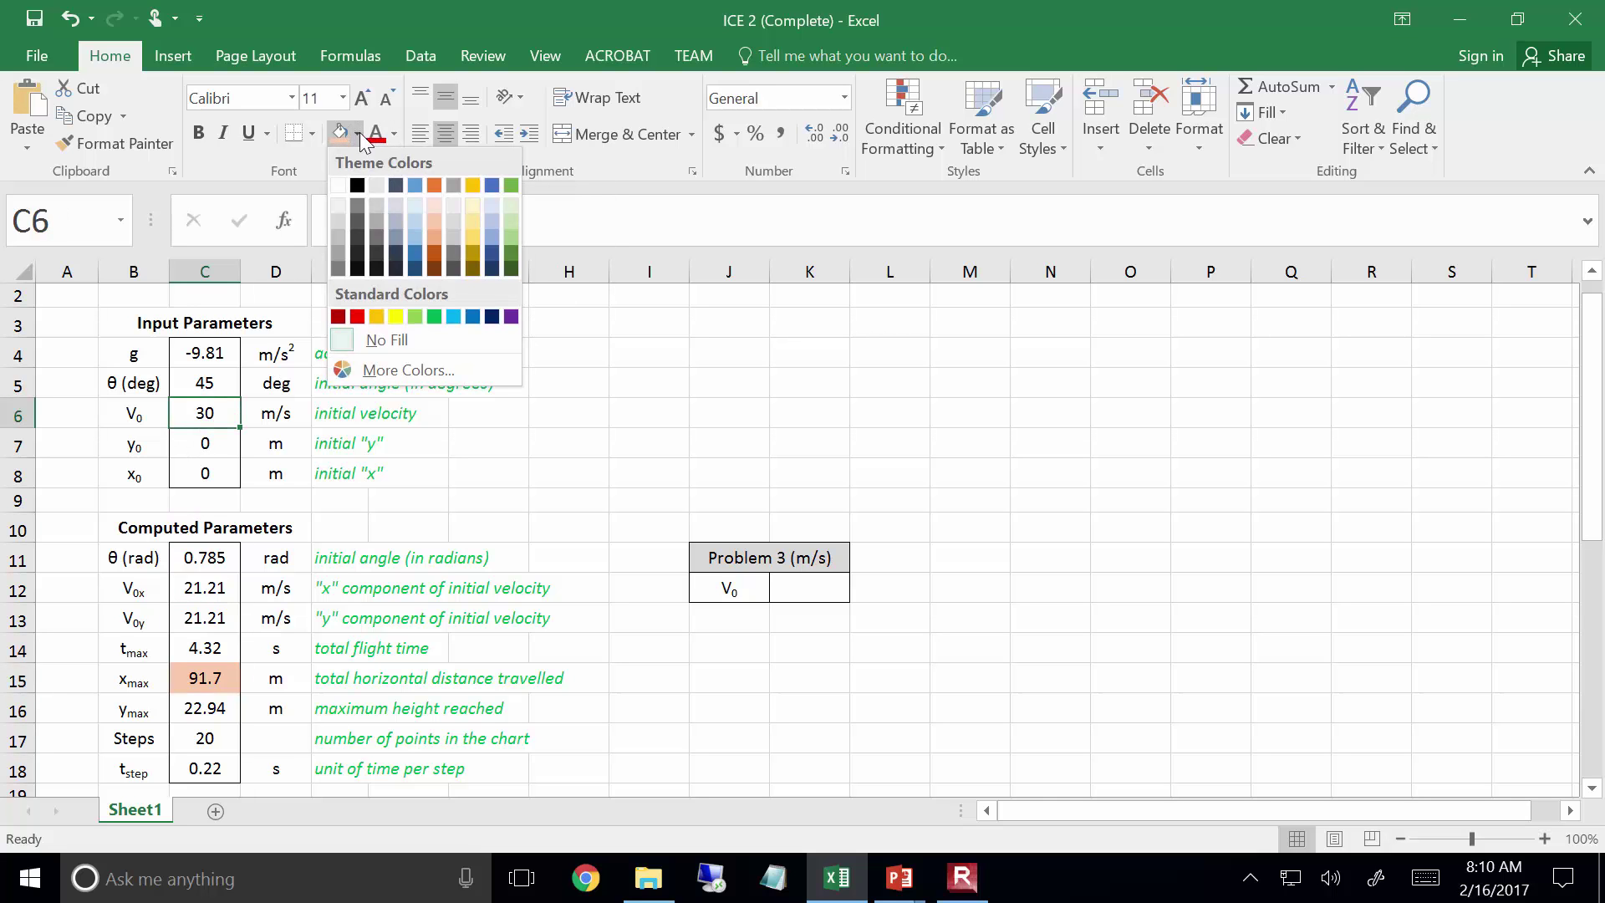
left_click(419, 221)
left_click(633, 405)
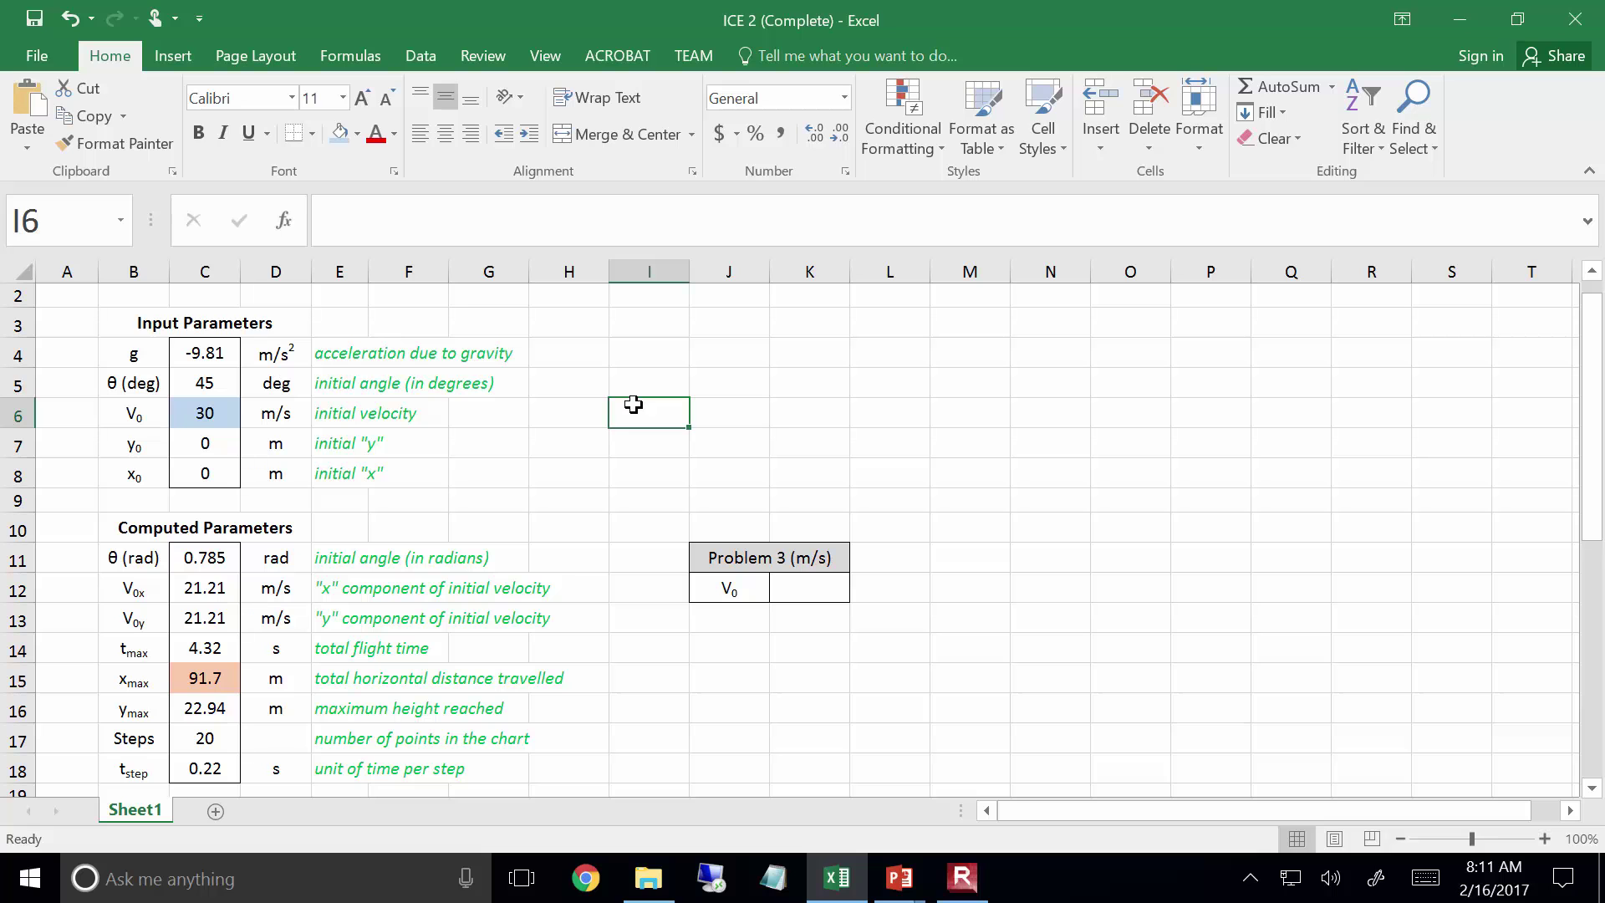
Set the initial velocity V0 in C6 to a trial value of 120 m/s
key("Left")
key("Left")
key("Left")
key("Left")
key("Left")
key("Left")
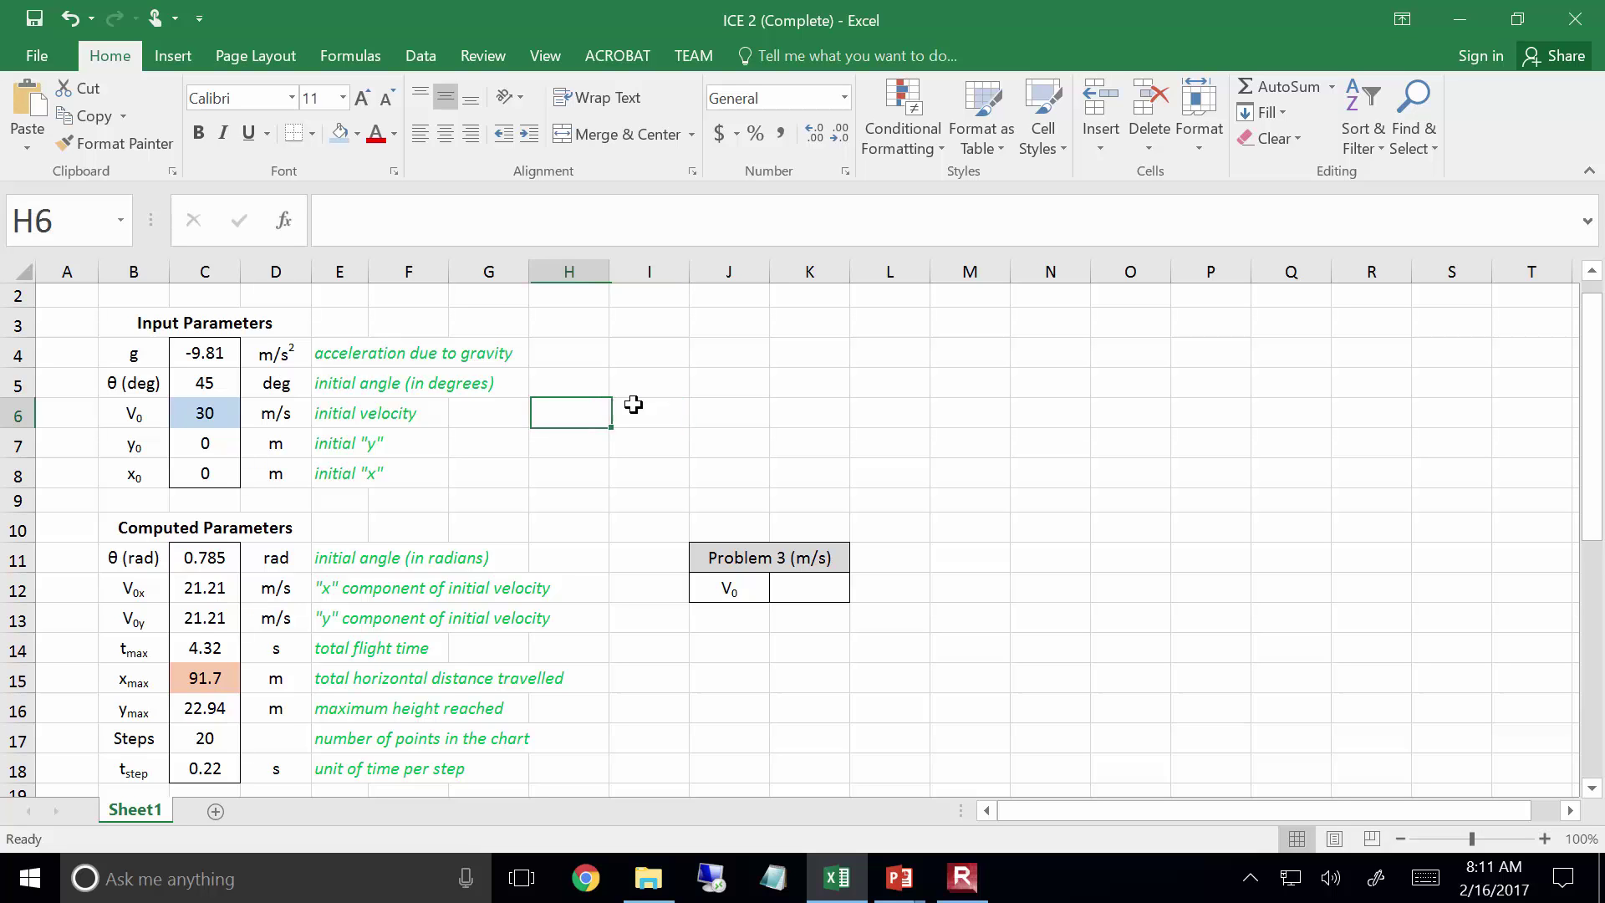
key("F2")
key("Delete")
type("12")
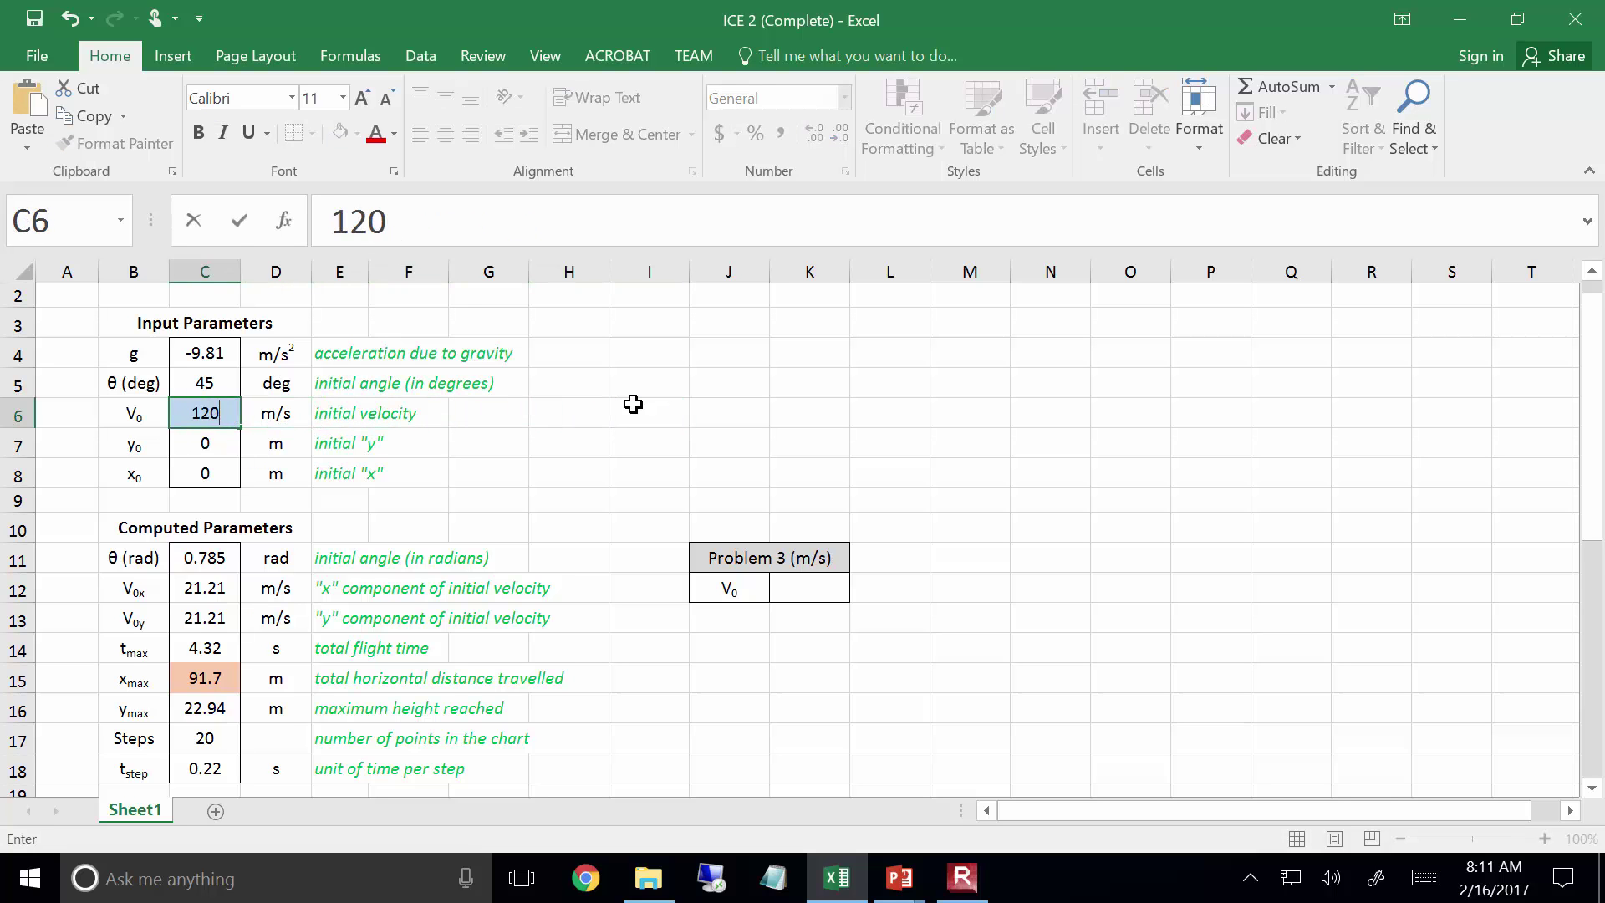
key("Return")
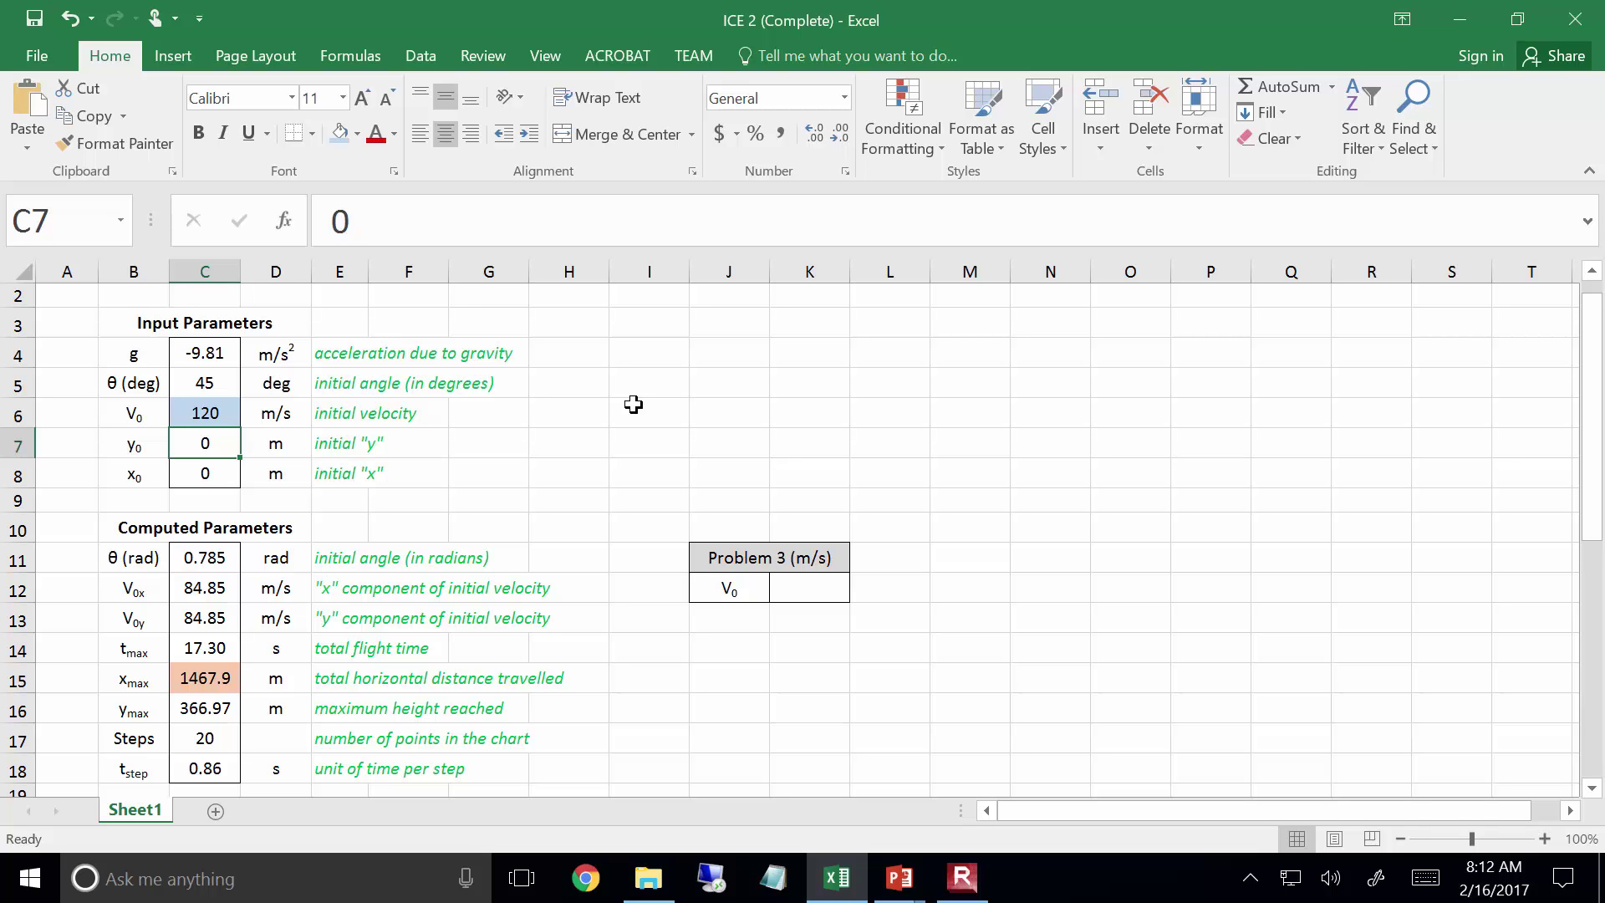
type("60")
key("Return")
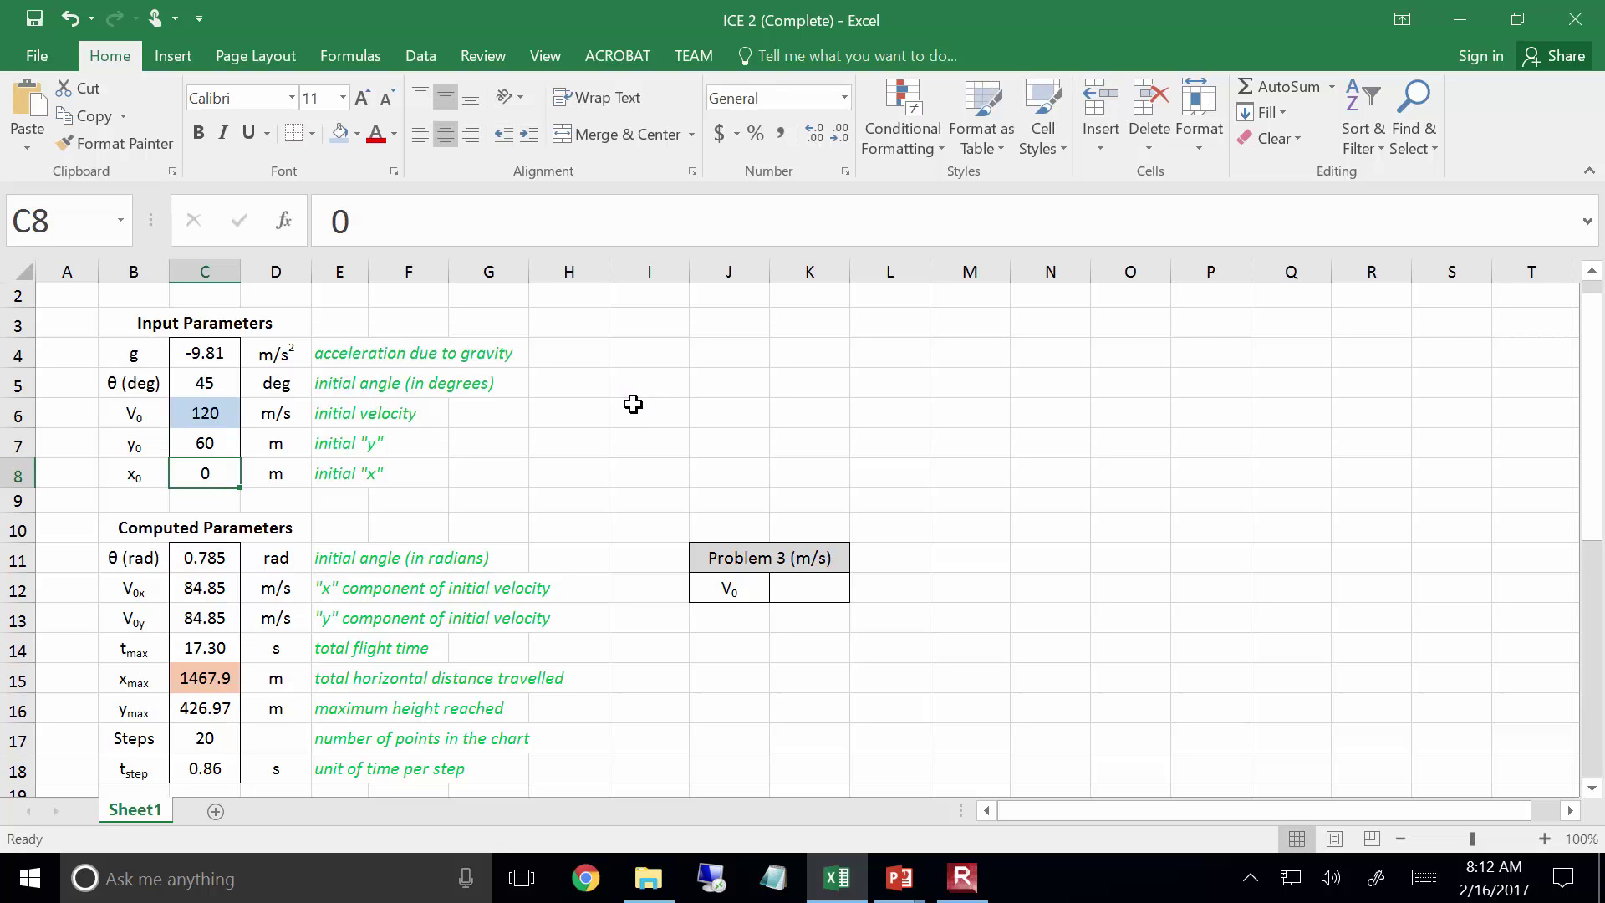
key("ctrl+z")
Set the initial velocity V0 in C6 to a trial value of 60 m/s
key("Up")
type("60")
key("Return")
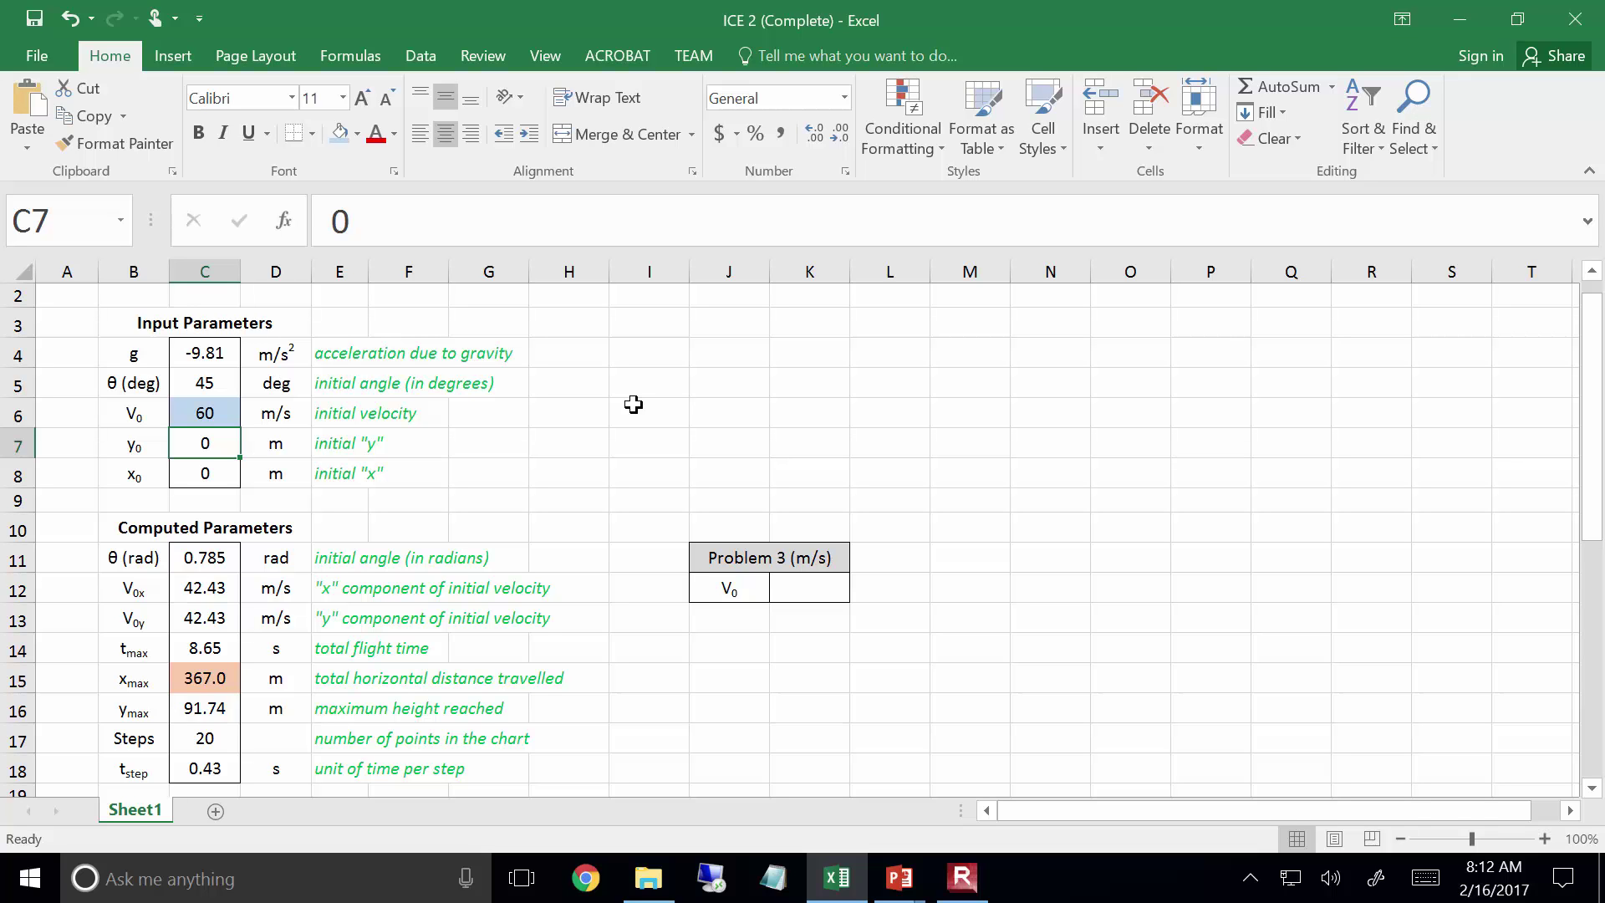
Increase the trial initial velocity V0 in C6 until it is set to 80 m/s
key("Up")
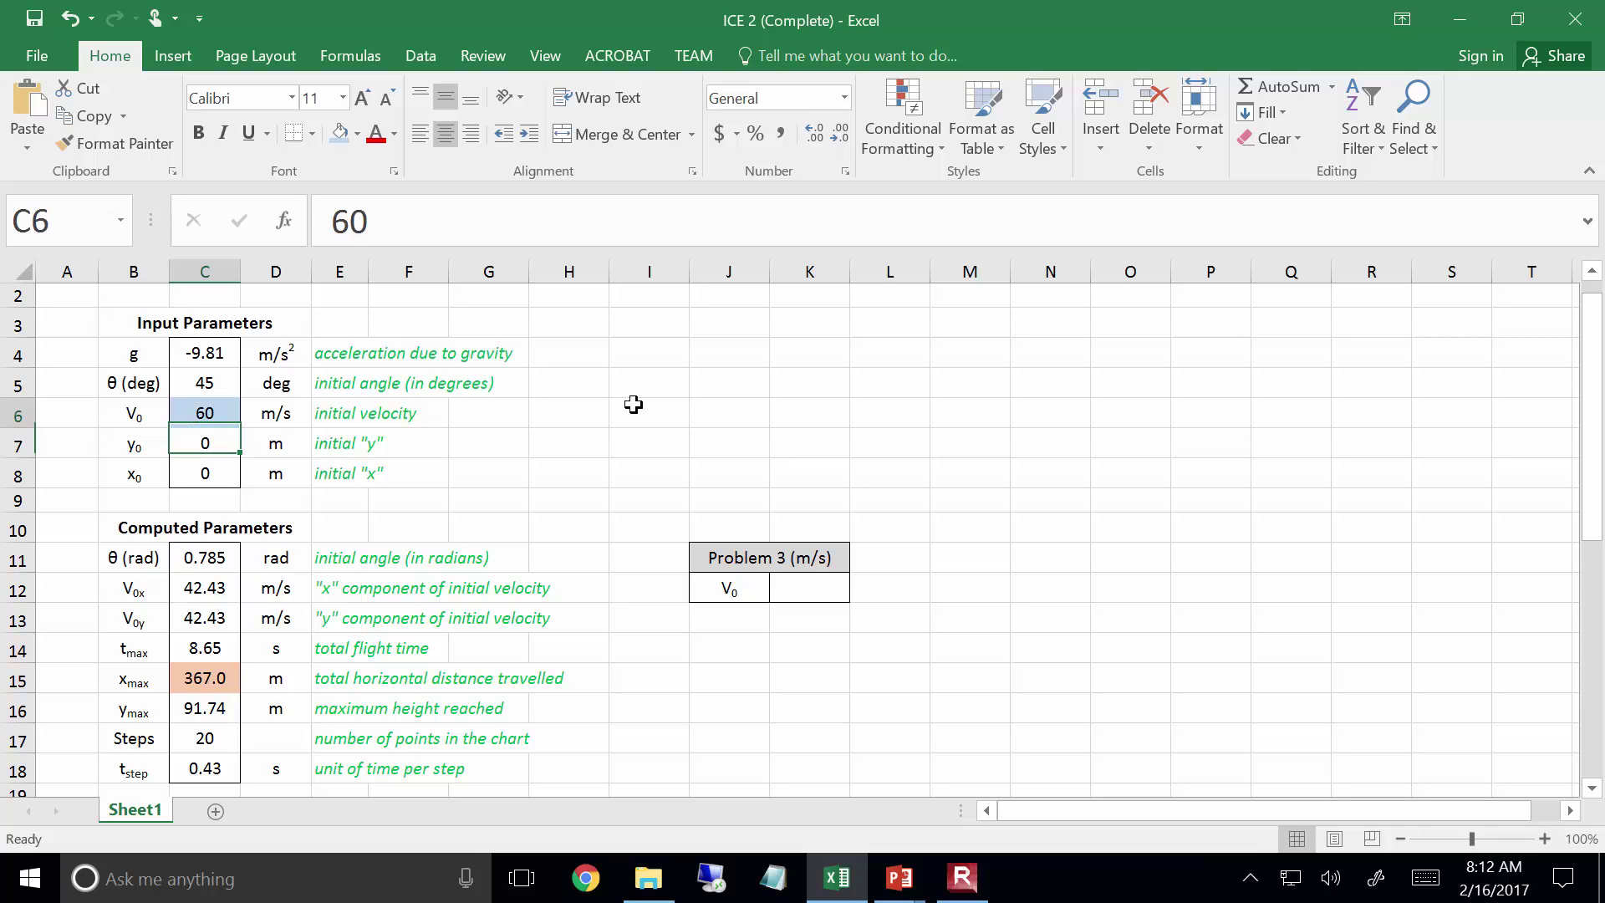
key("F2")
key("Delete")
type("7")
key("Return")
key("Up")
key("F2")
key("BackSpace")
key("BackSpace")
type("80")
key("Return")
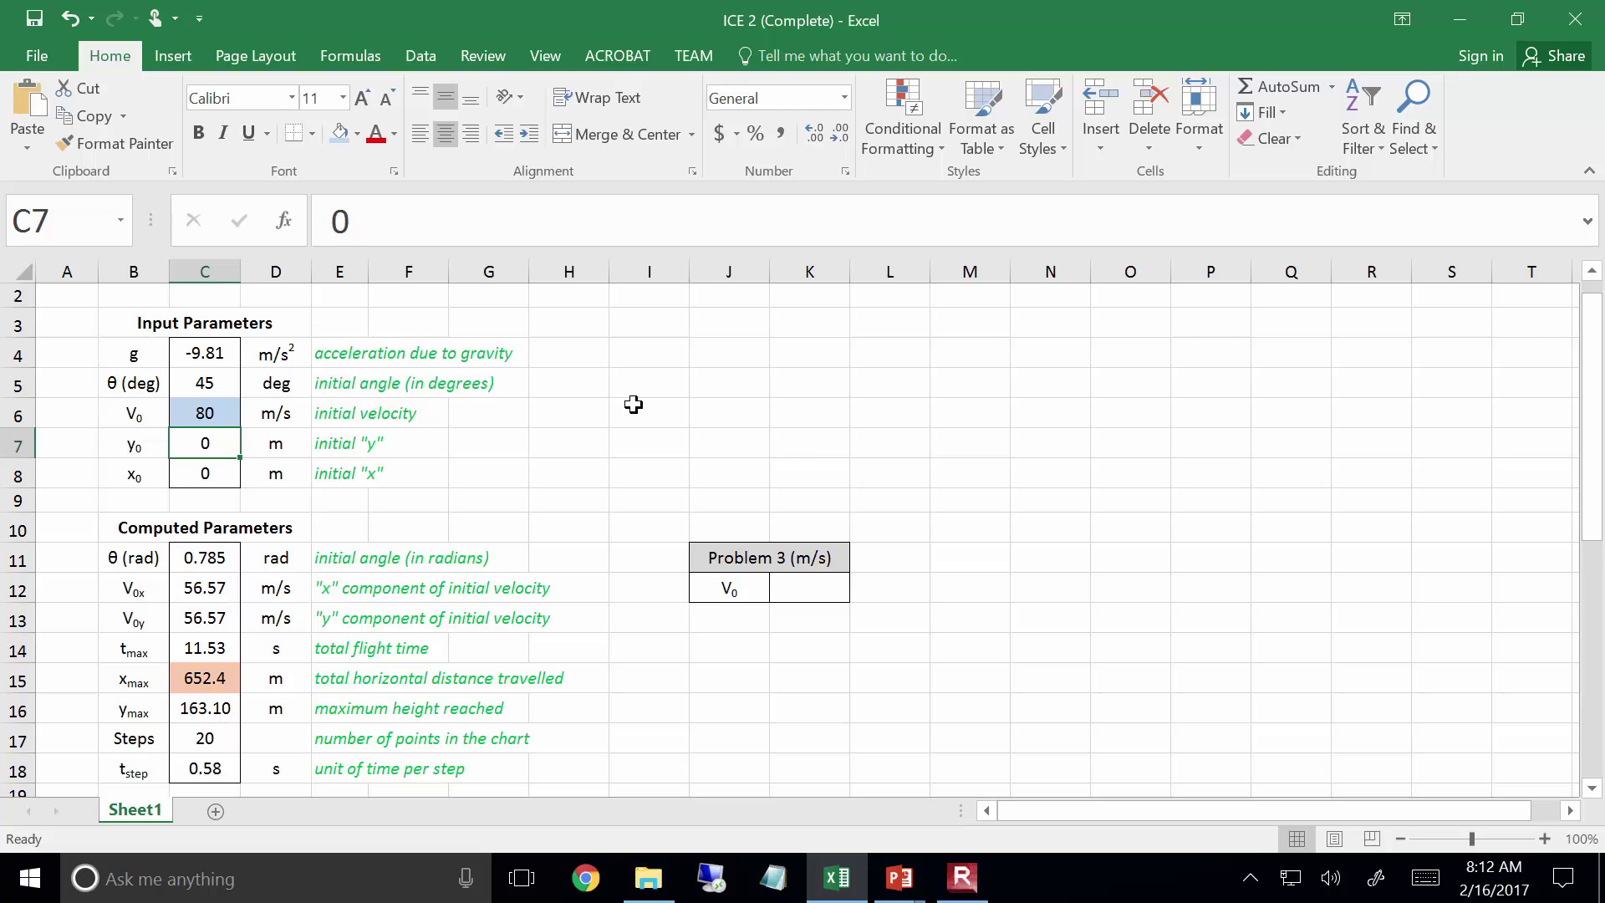
Set the initial velocity V0 in C6 to 81 m/s
key("Up")
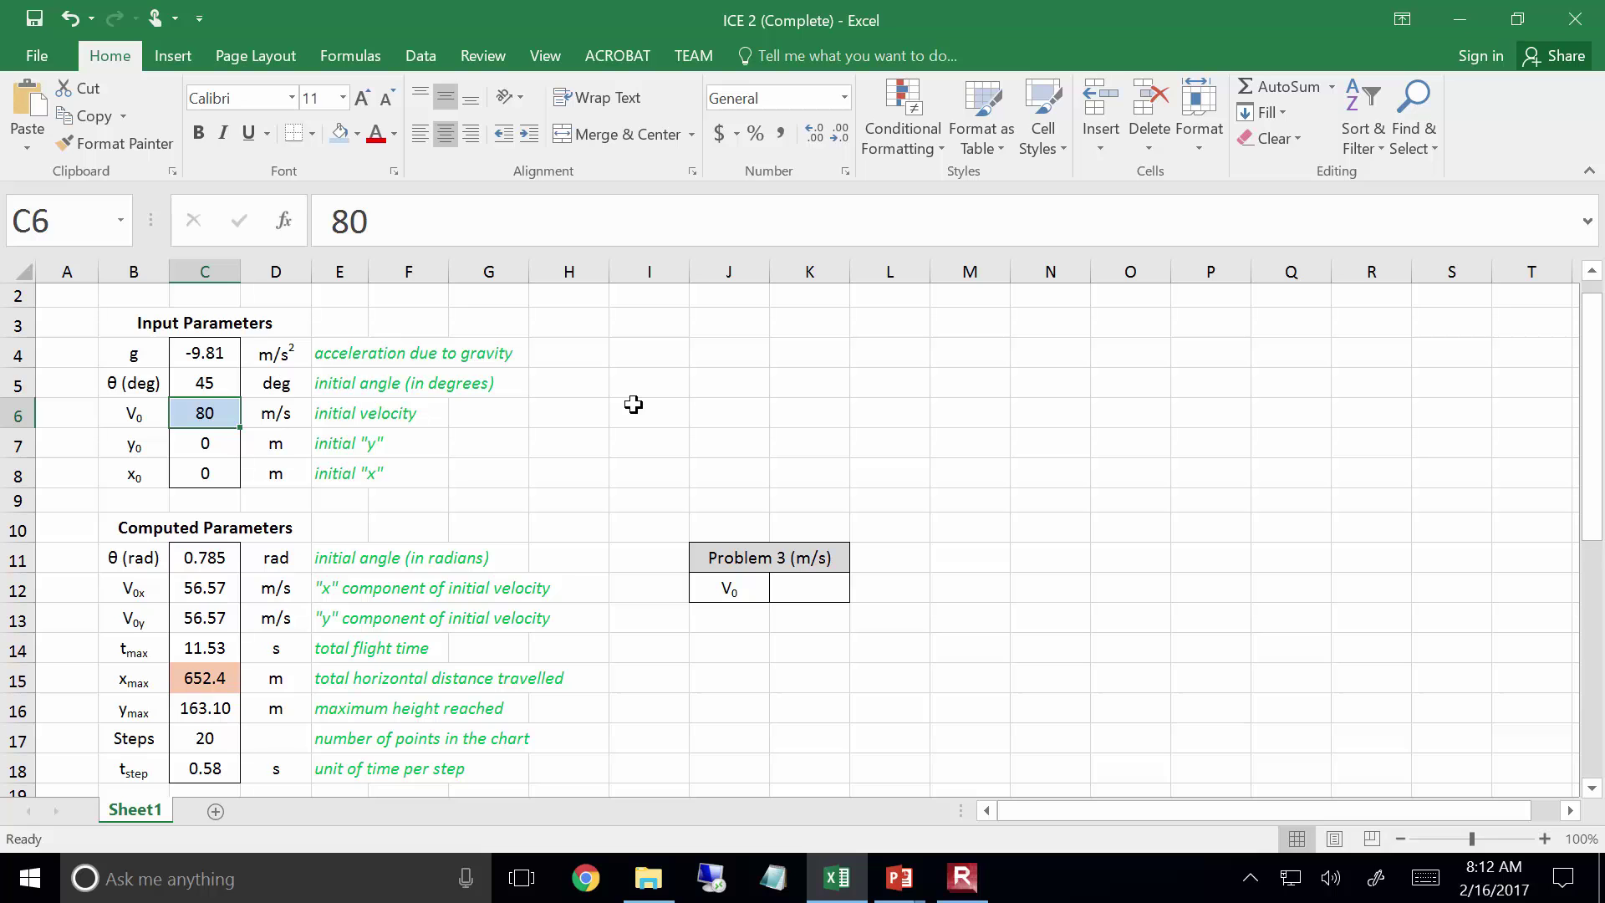
type("81")
key("Return")
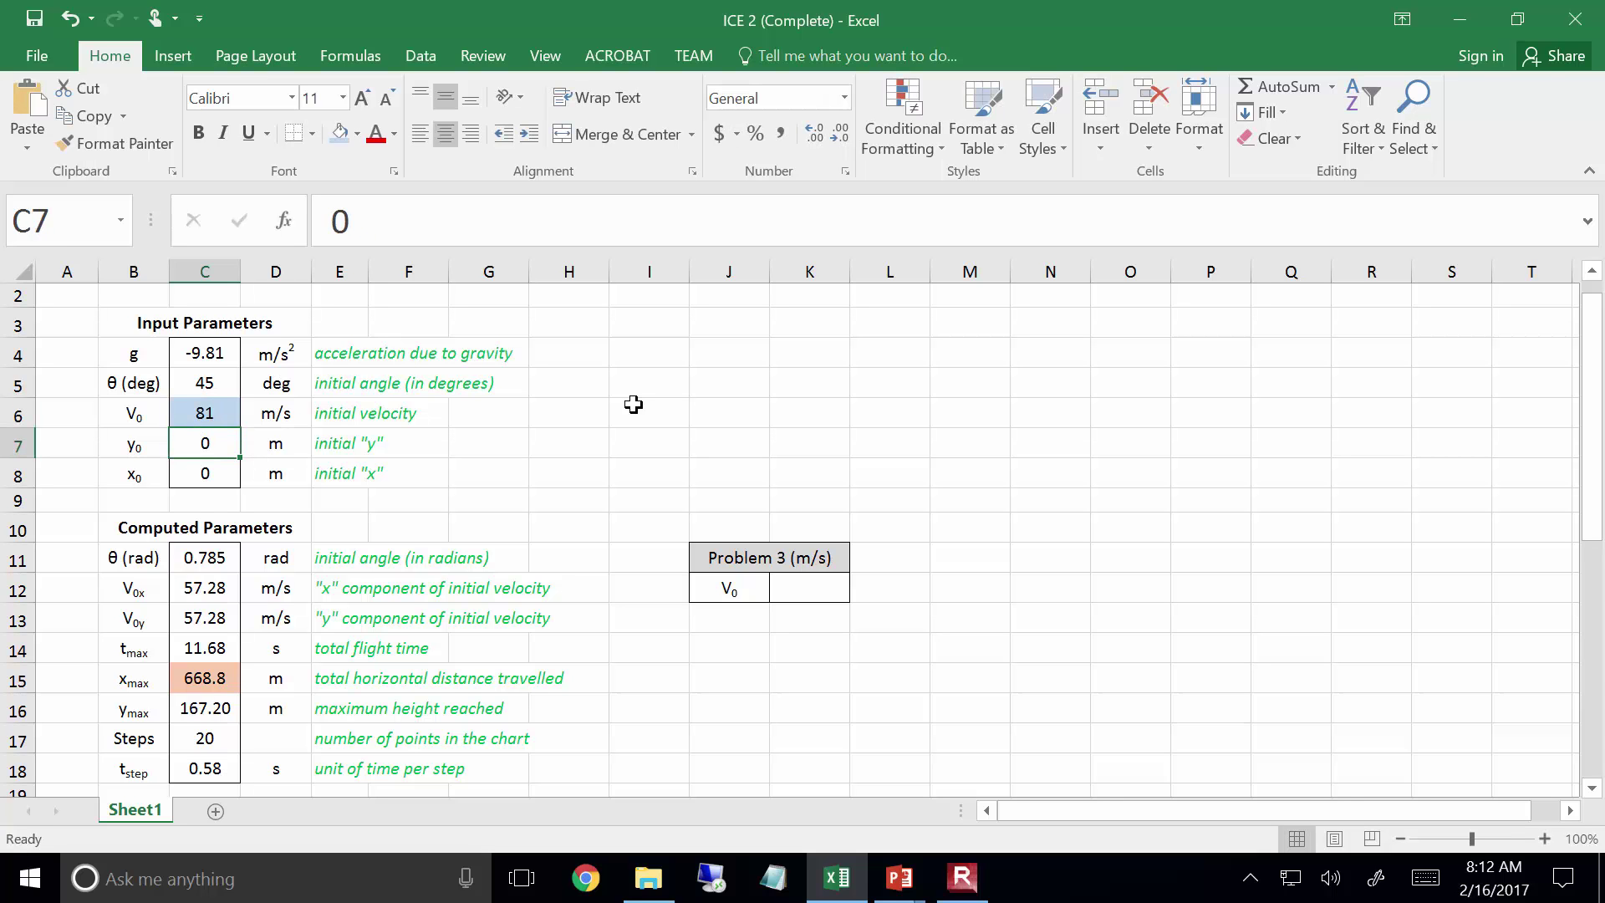
Set the initial velocity V0 in C6 back to 80 m/s
key("Up")
key("F2")
key("Home")
key("Right")
key("Delete")
type("0")
key("Return")
Refine the trial initial velocity V0 in C6 by trying 80.5 m/s and settling on 80.2 m/s
key("Up")
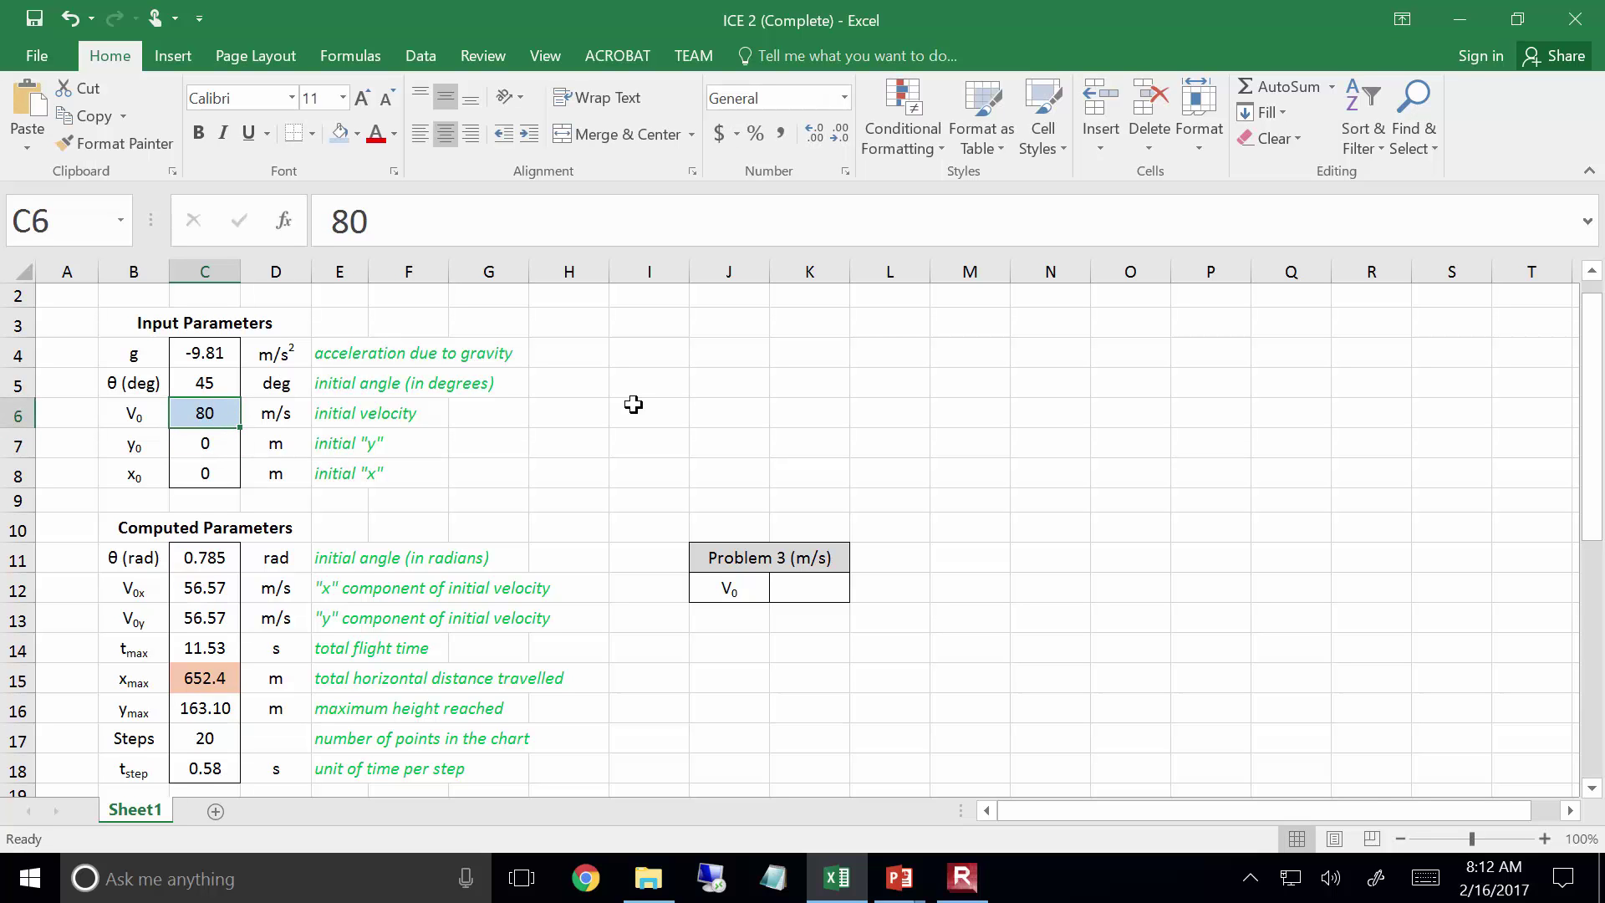
type("80.5")
key("Return")
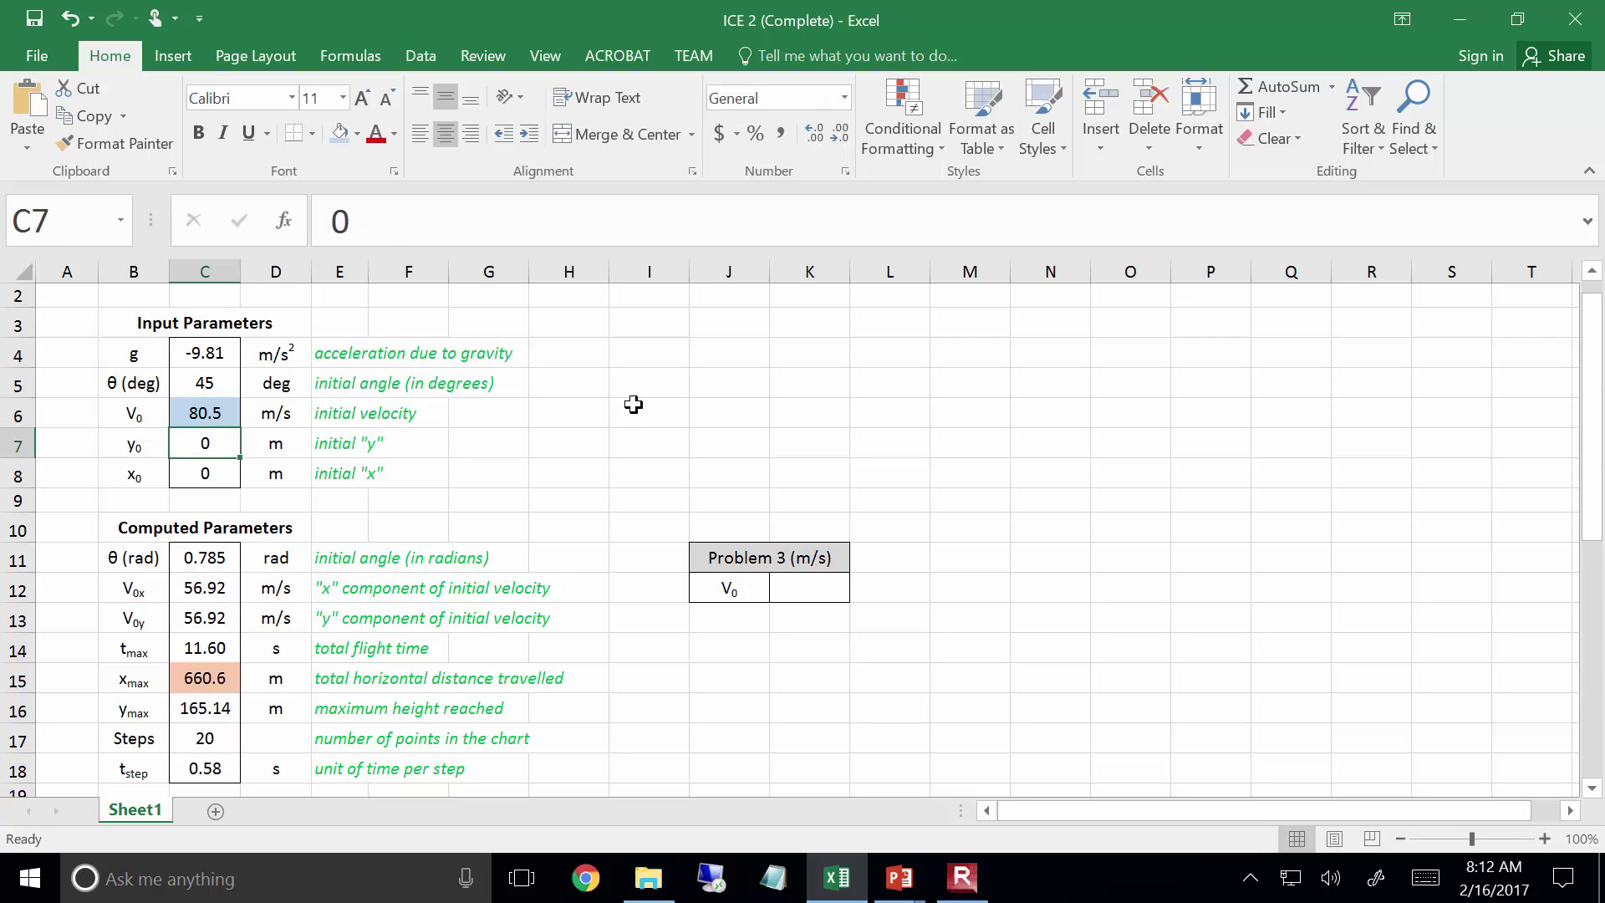
key("Up")
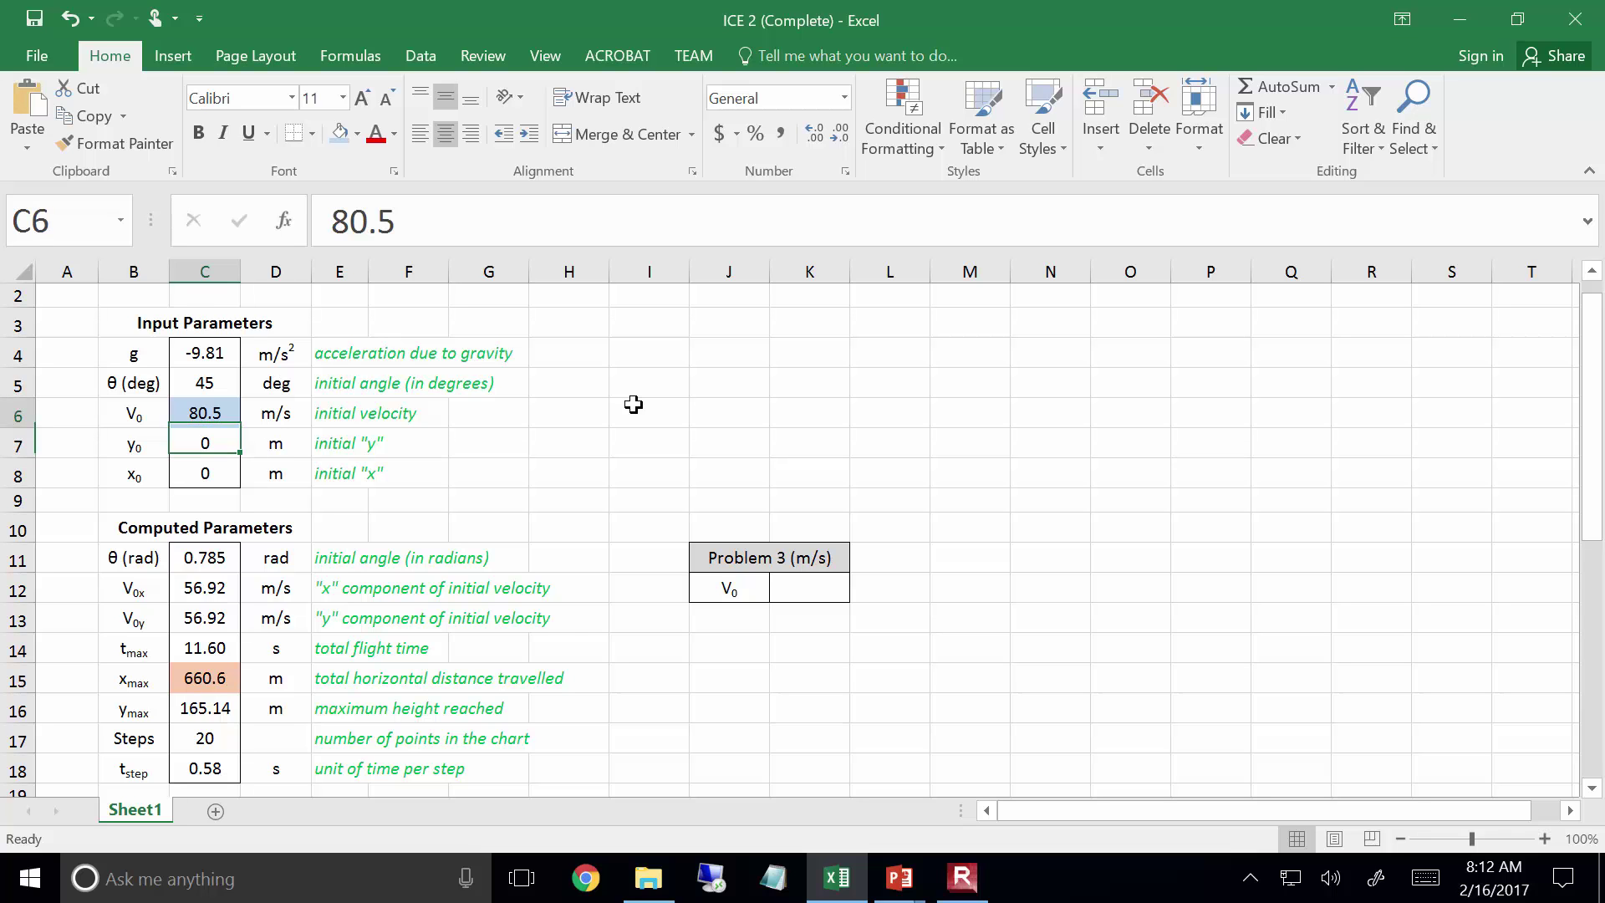
type("80.2")
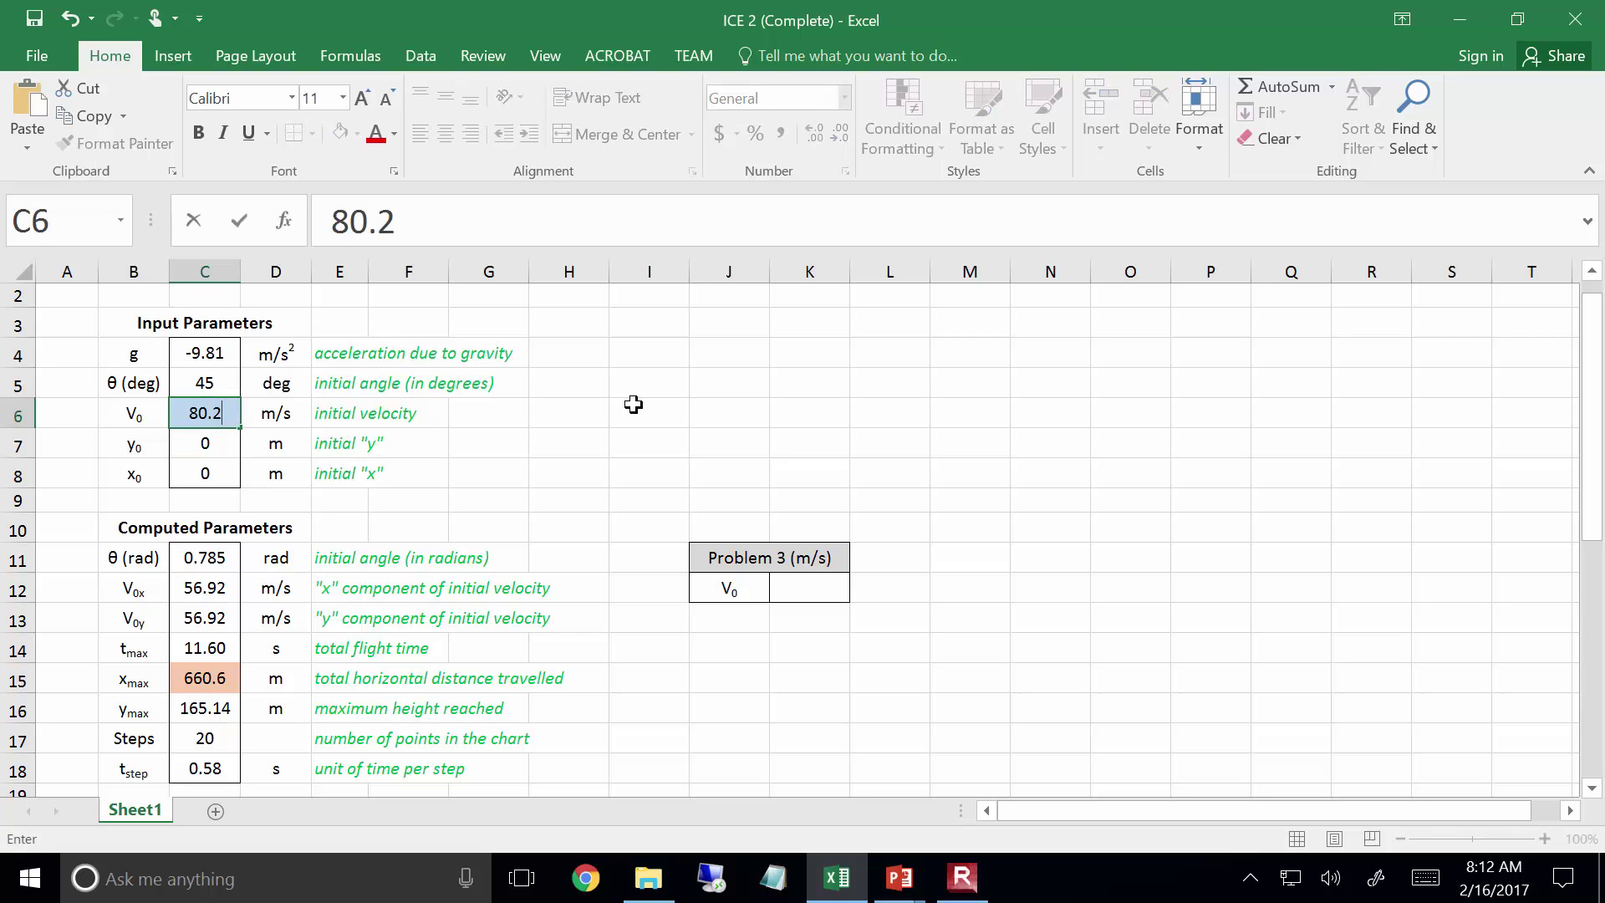
key("Return")
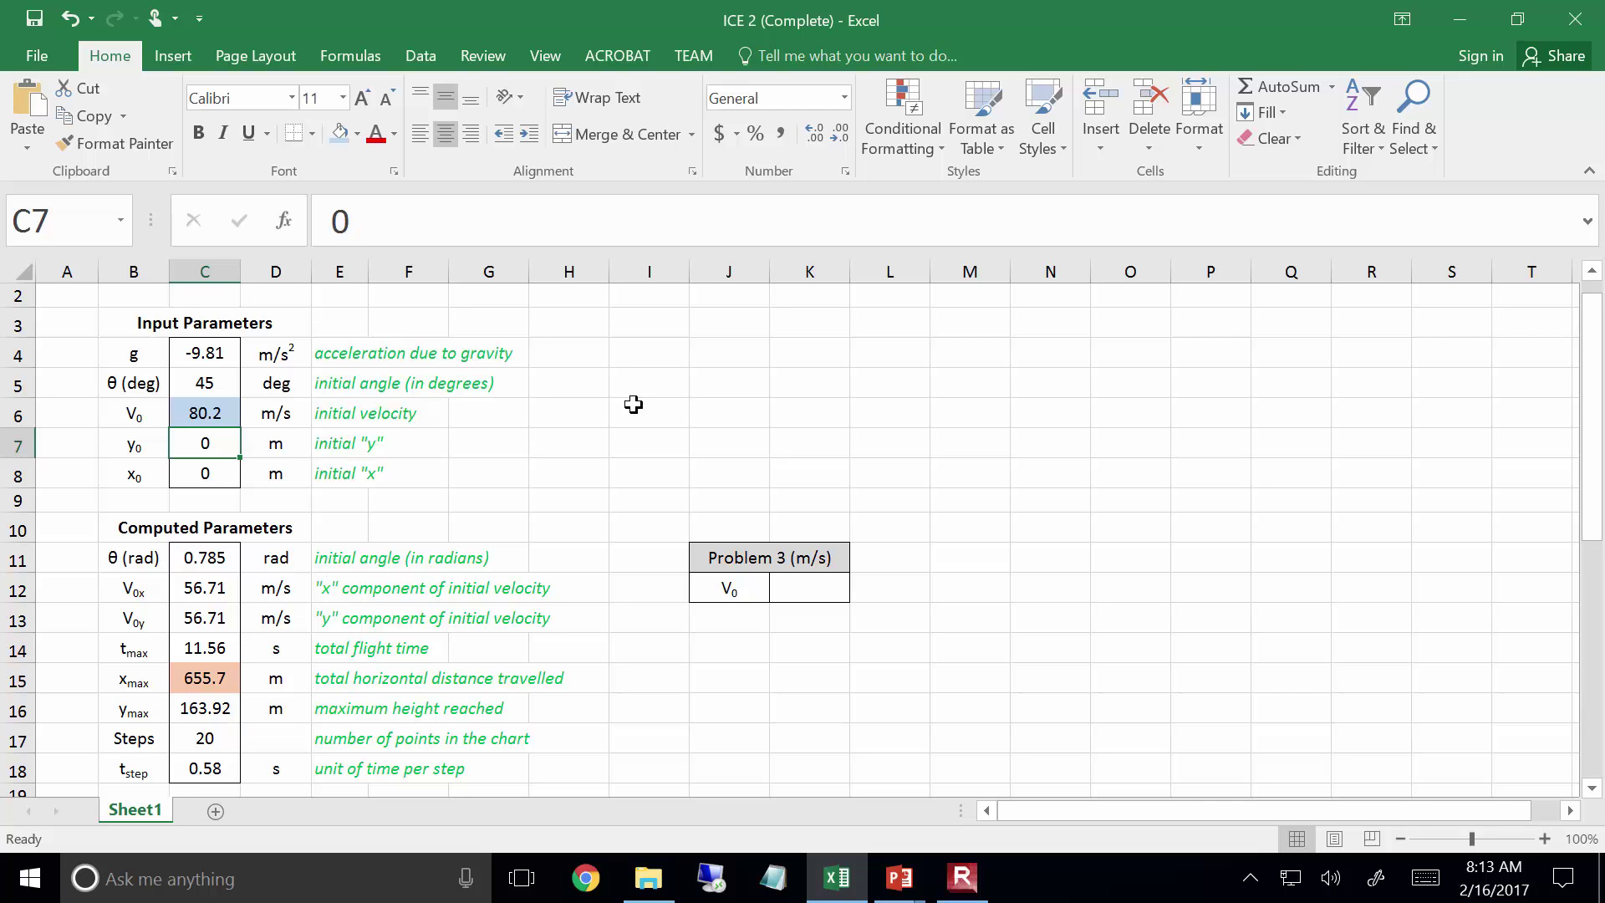
Reset the initial velocity V0 in C6 to 30 m/s
key("Up")
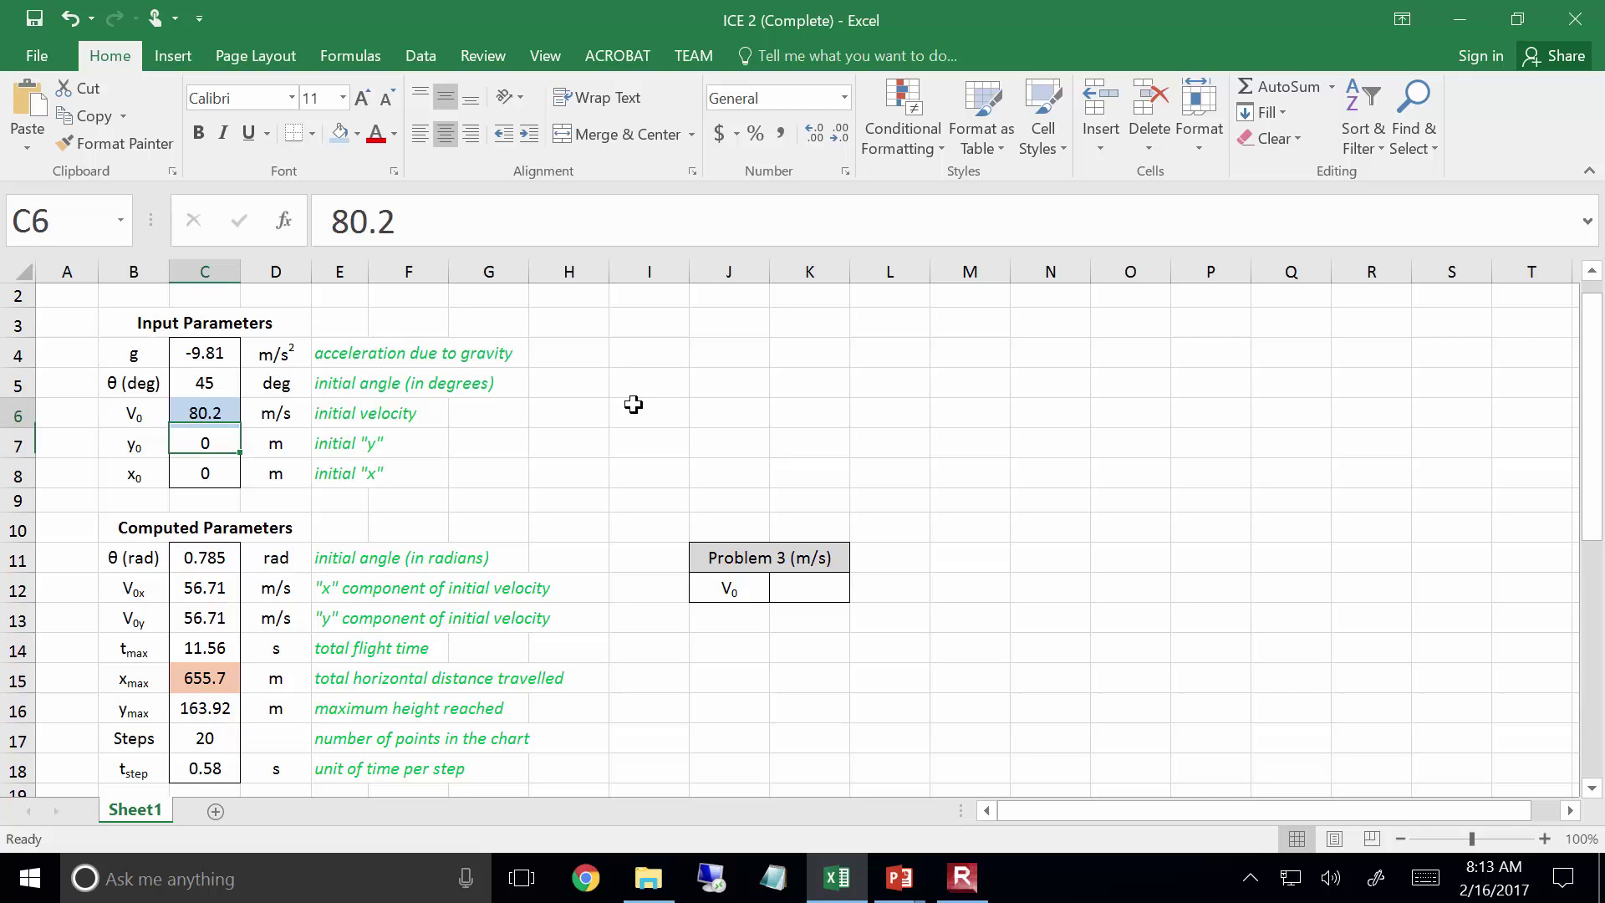
type("30")
key("Return")
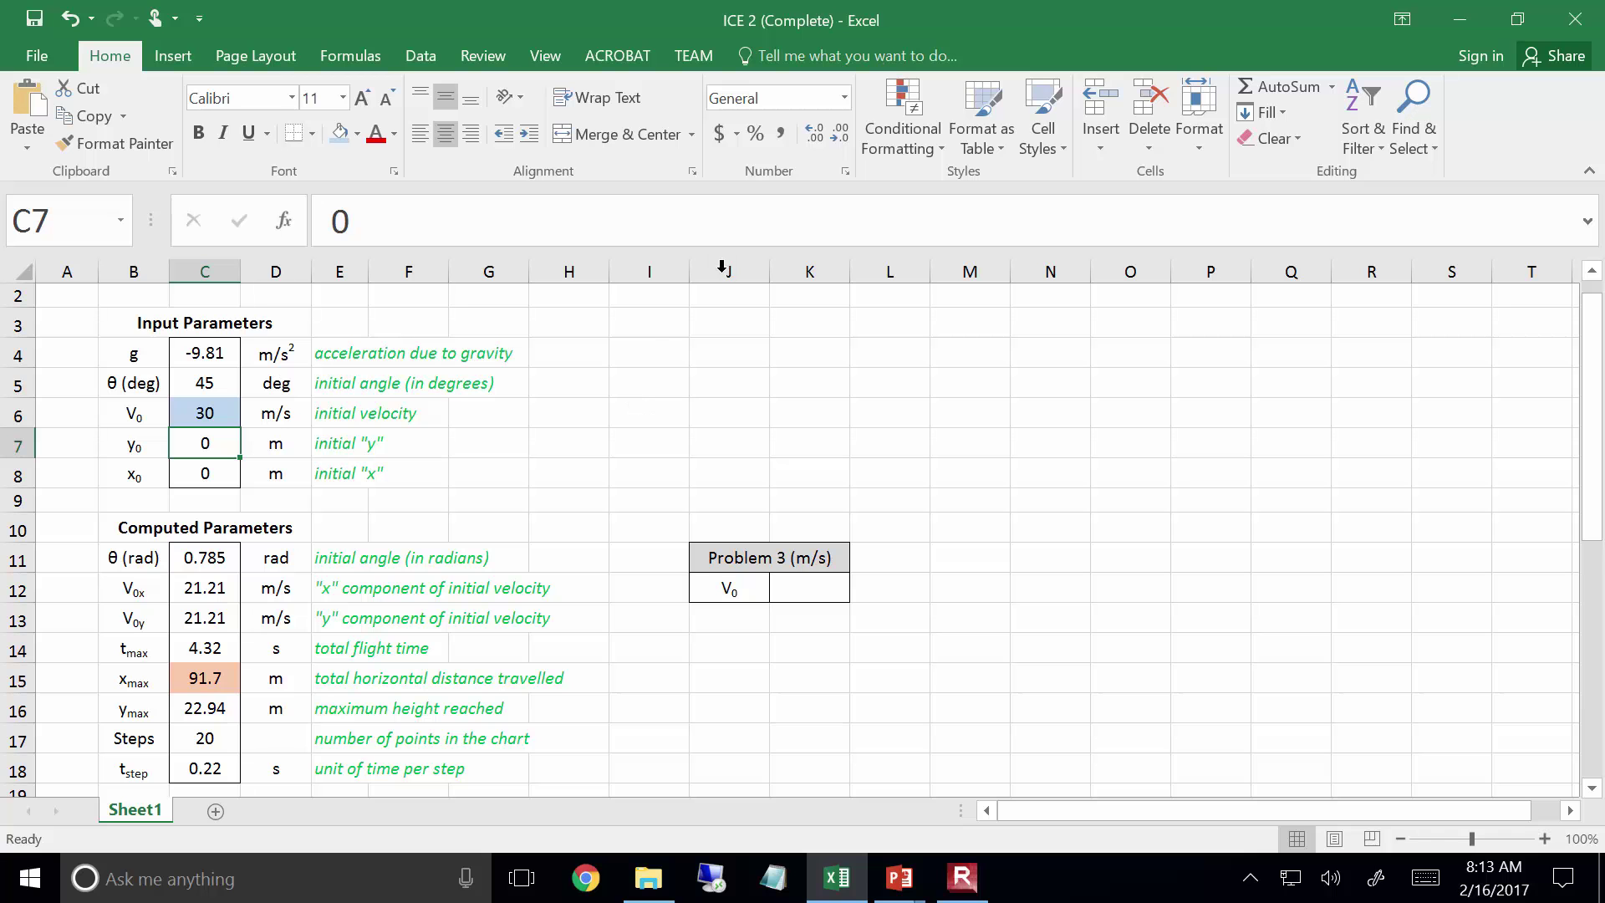
Switch to the ENGR 111 Lecture 12 presentation in PowerPoint and view the "Iterative Solutions (cont'd)" slide
mouse_move(900, 877)
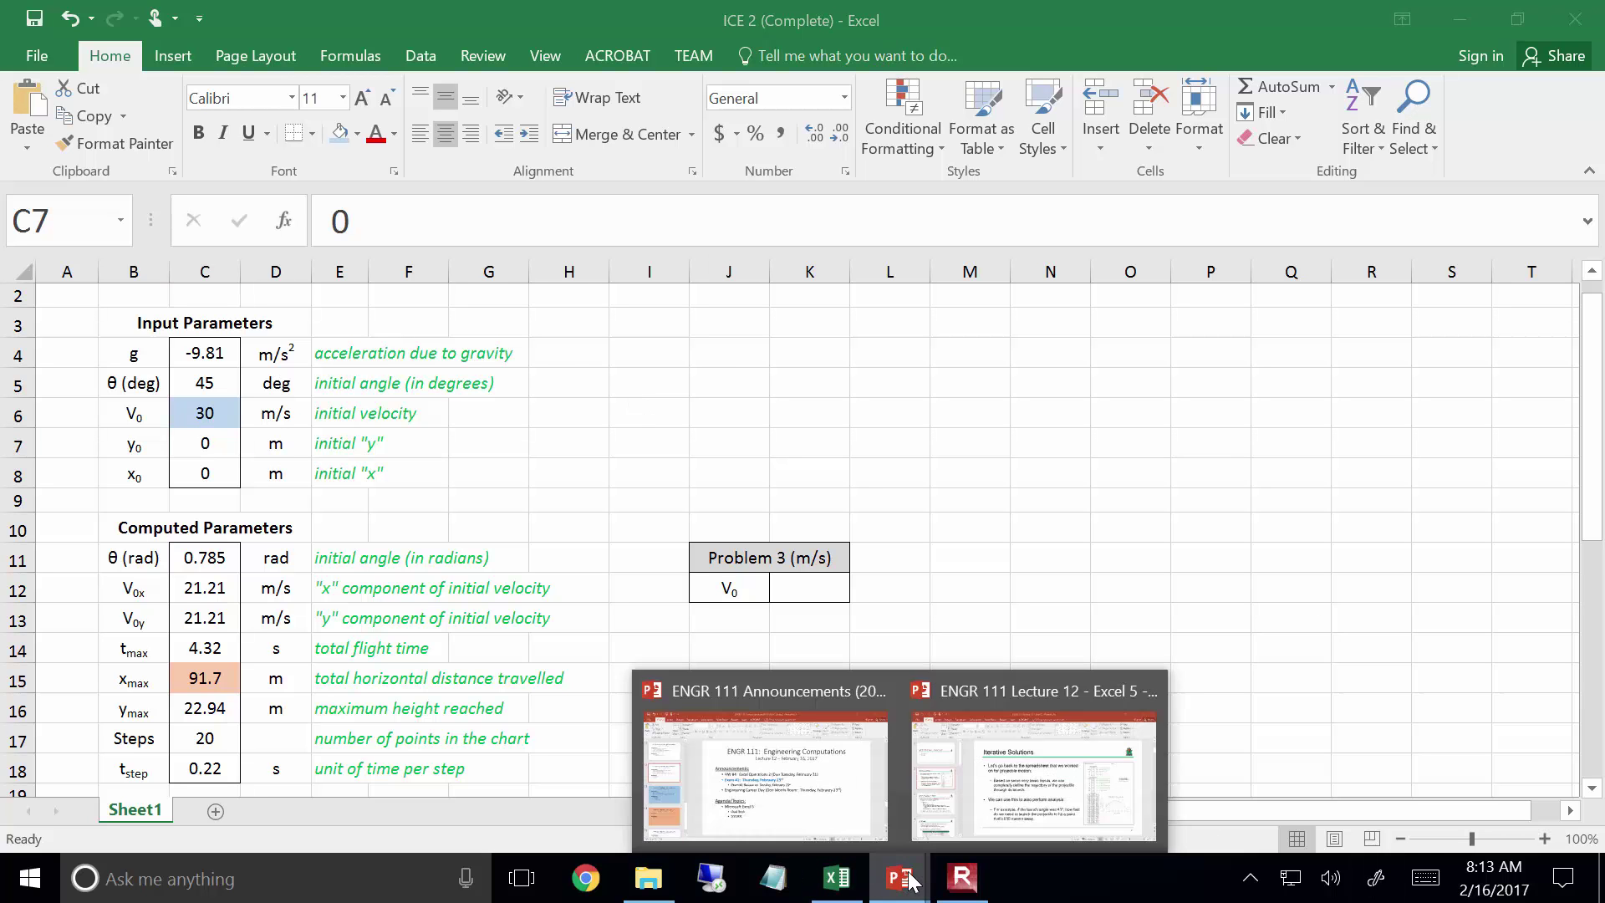
left_click(962, 791)
scroll(964, 800, "down", 1)
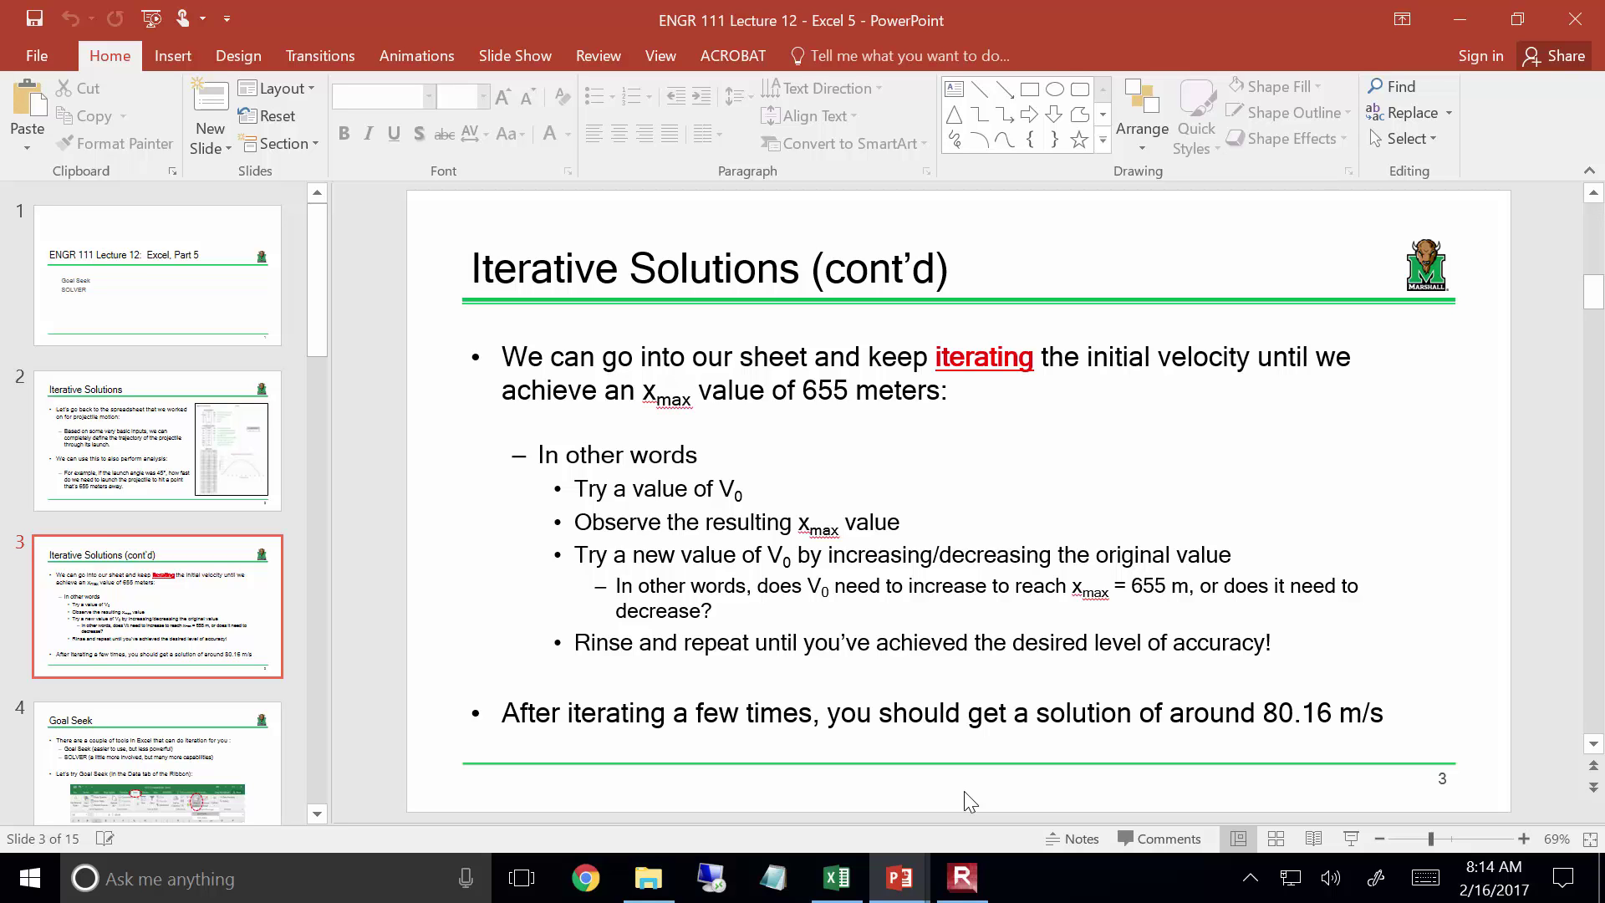
Return to the Excel workbook, open the Goal Seek dialog and place it clear of the parameter tables
left_click(836, 878)
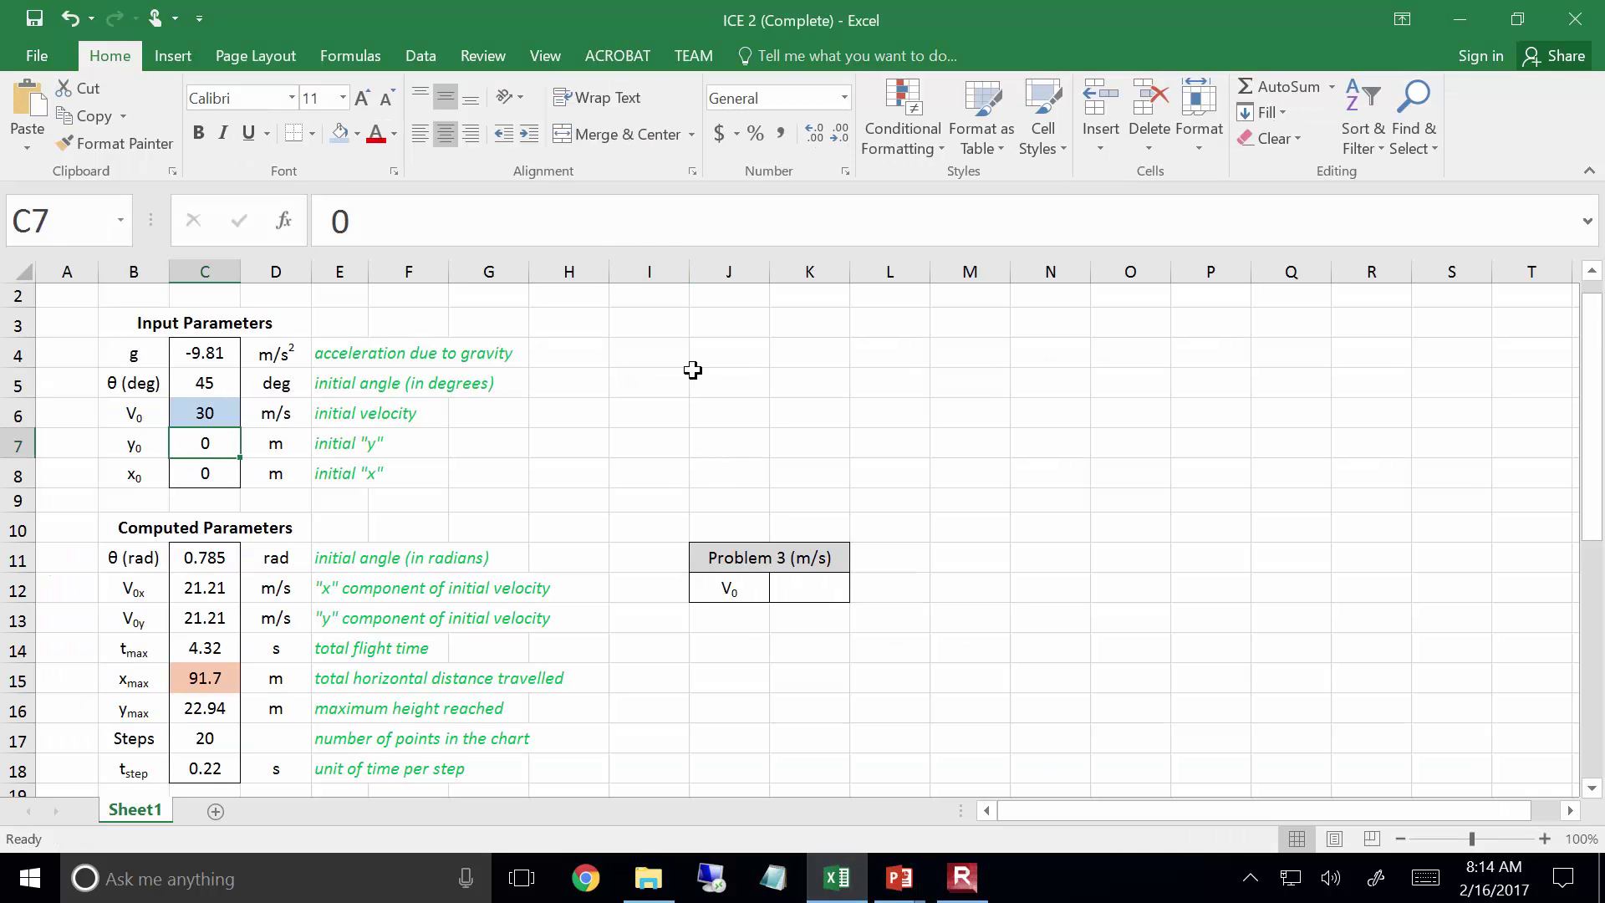
left_click(759, 440)
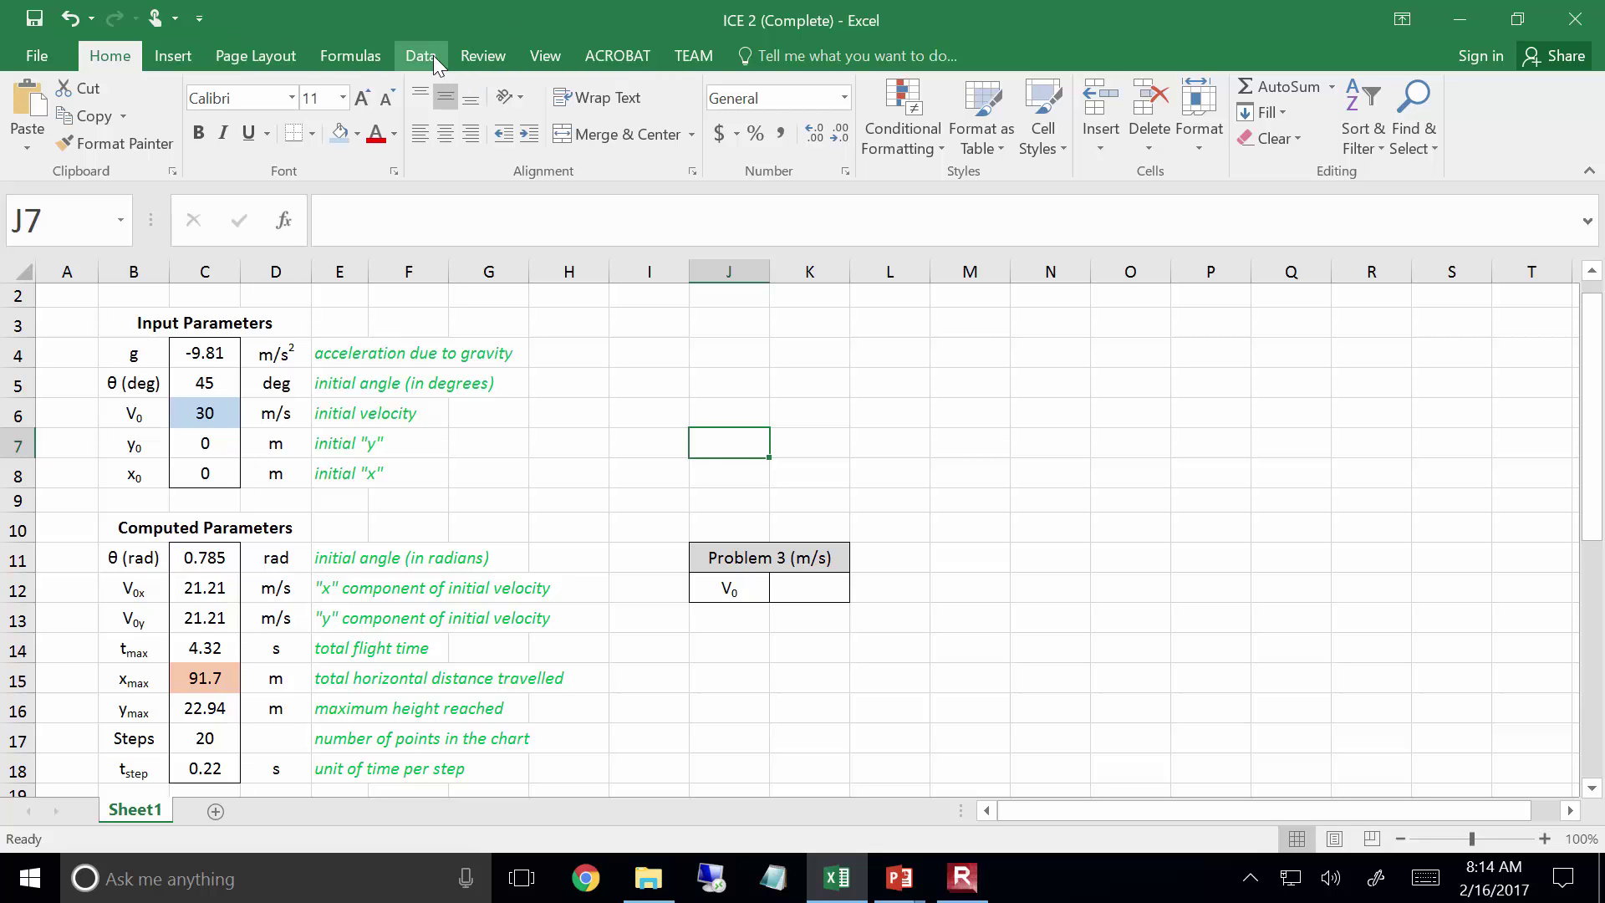
left_click(401, 55)
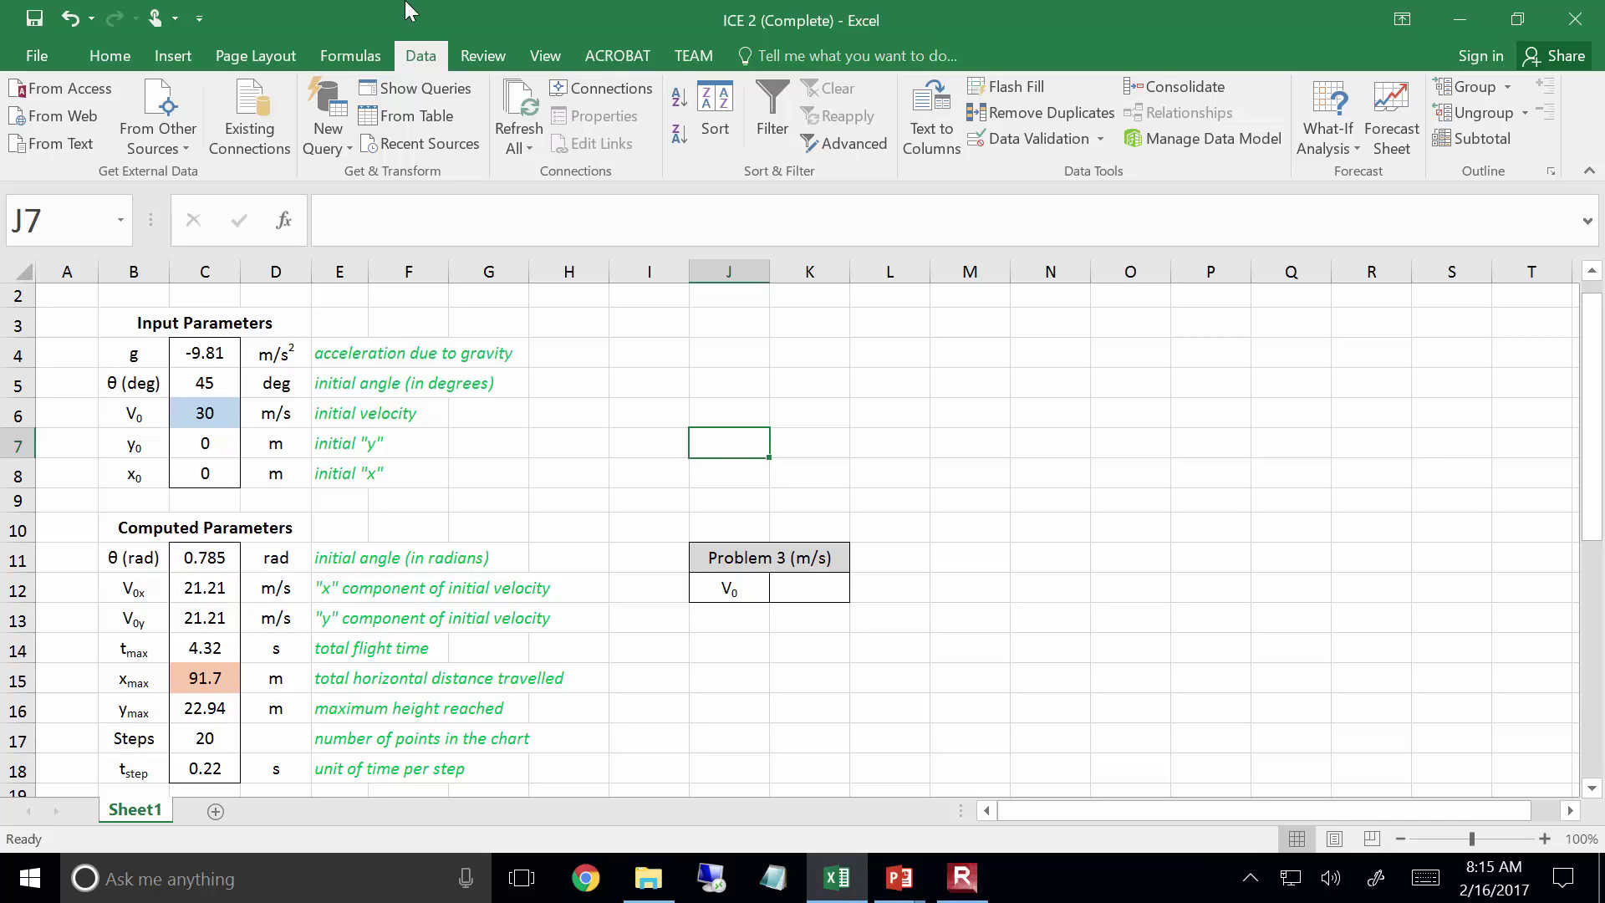
left_click(1321, 126)
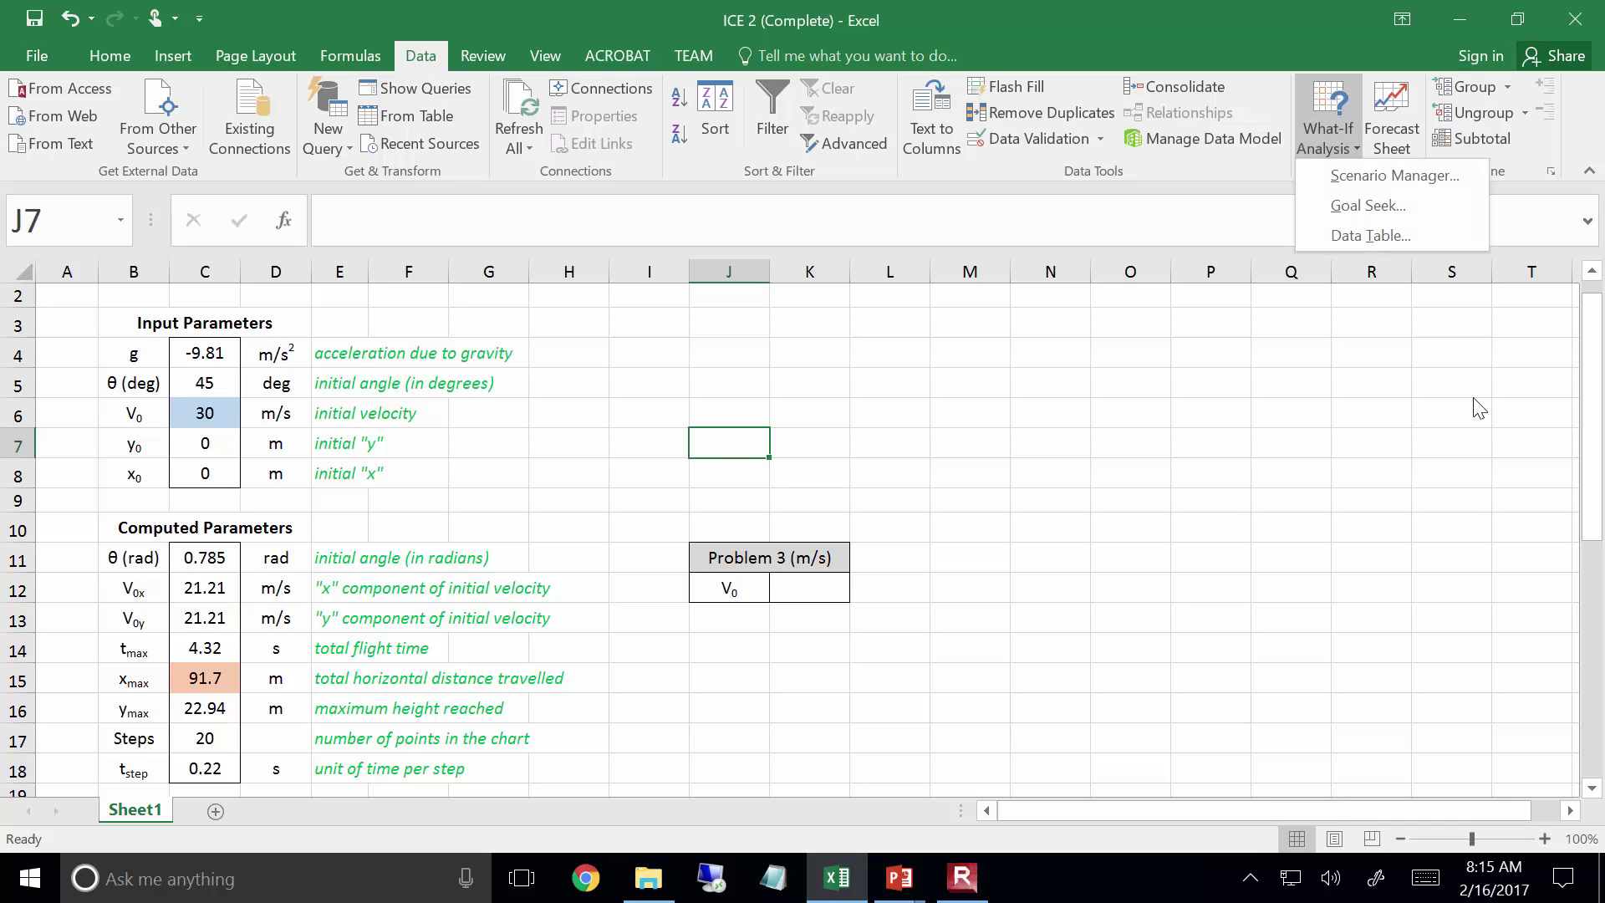
left_click(1458, 213)
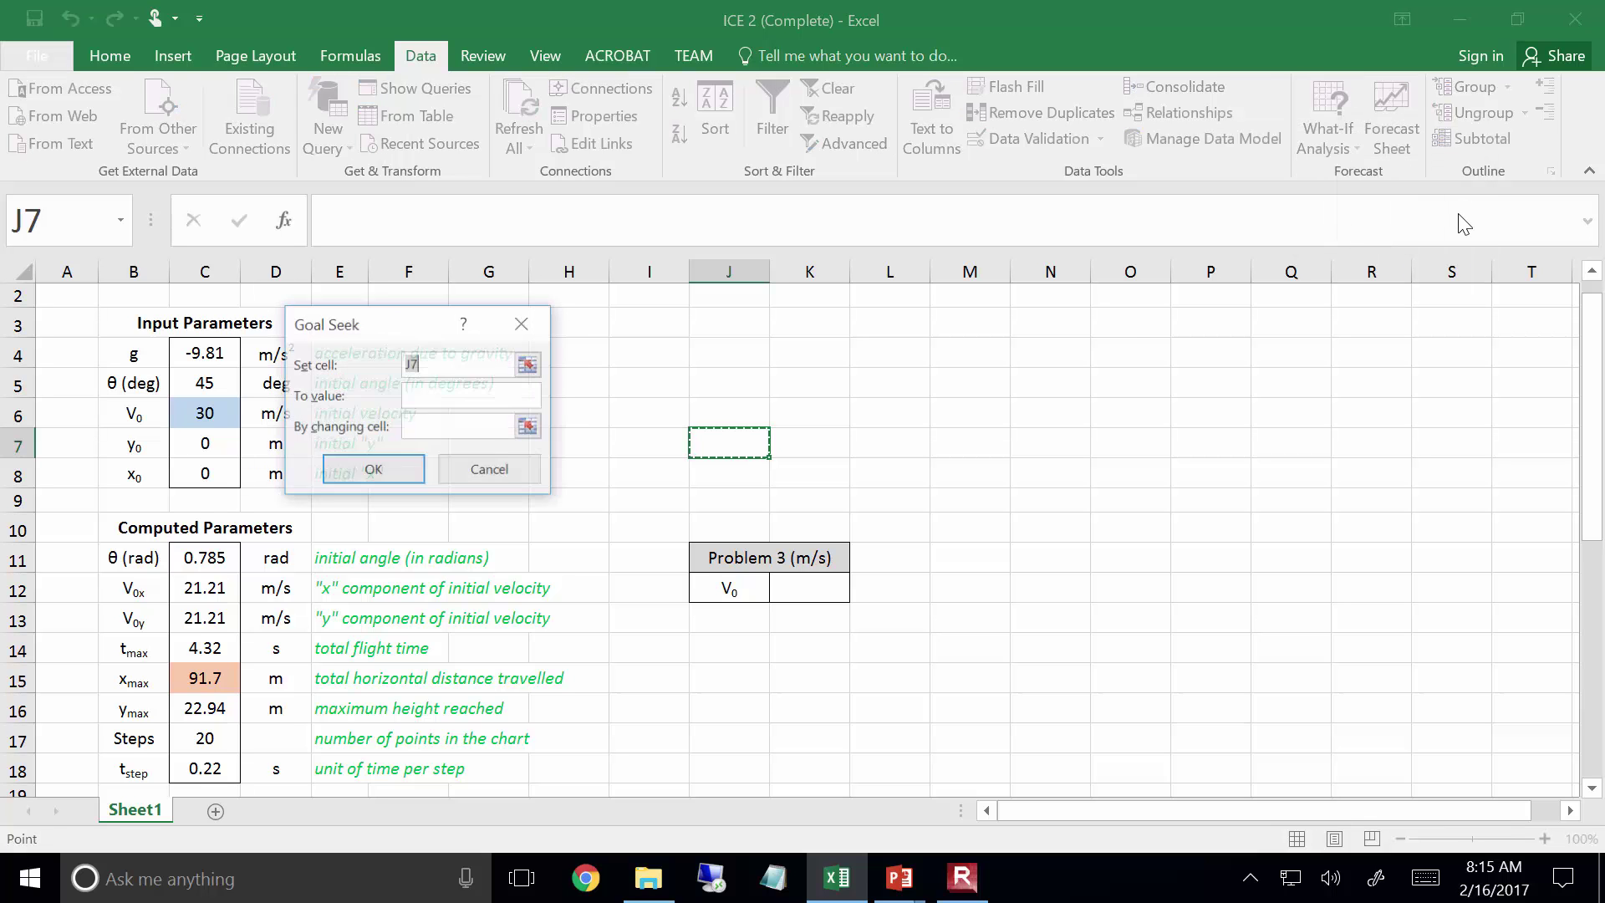
left_click_drag(382, 326, 678, 332)
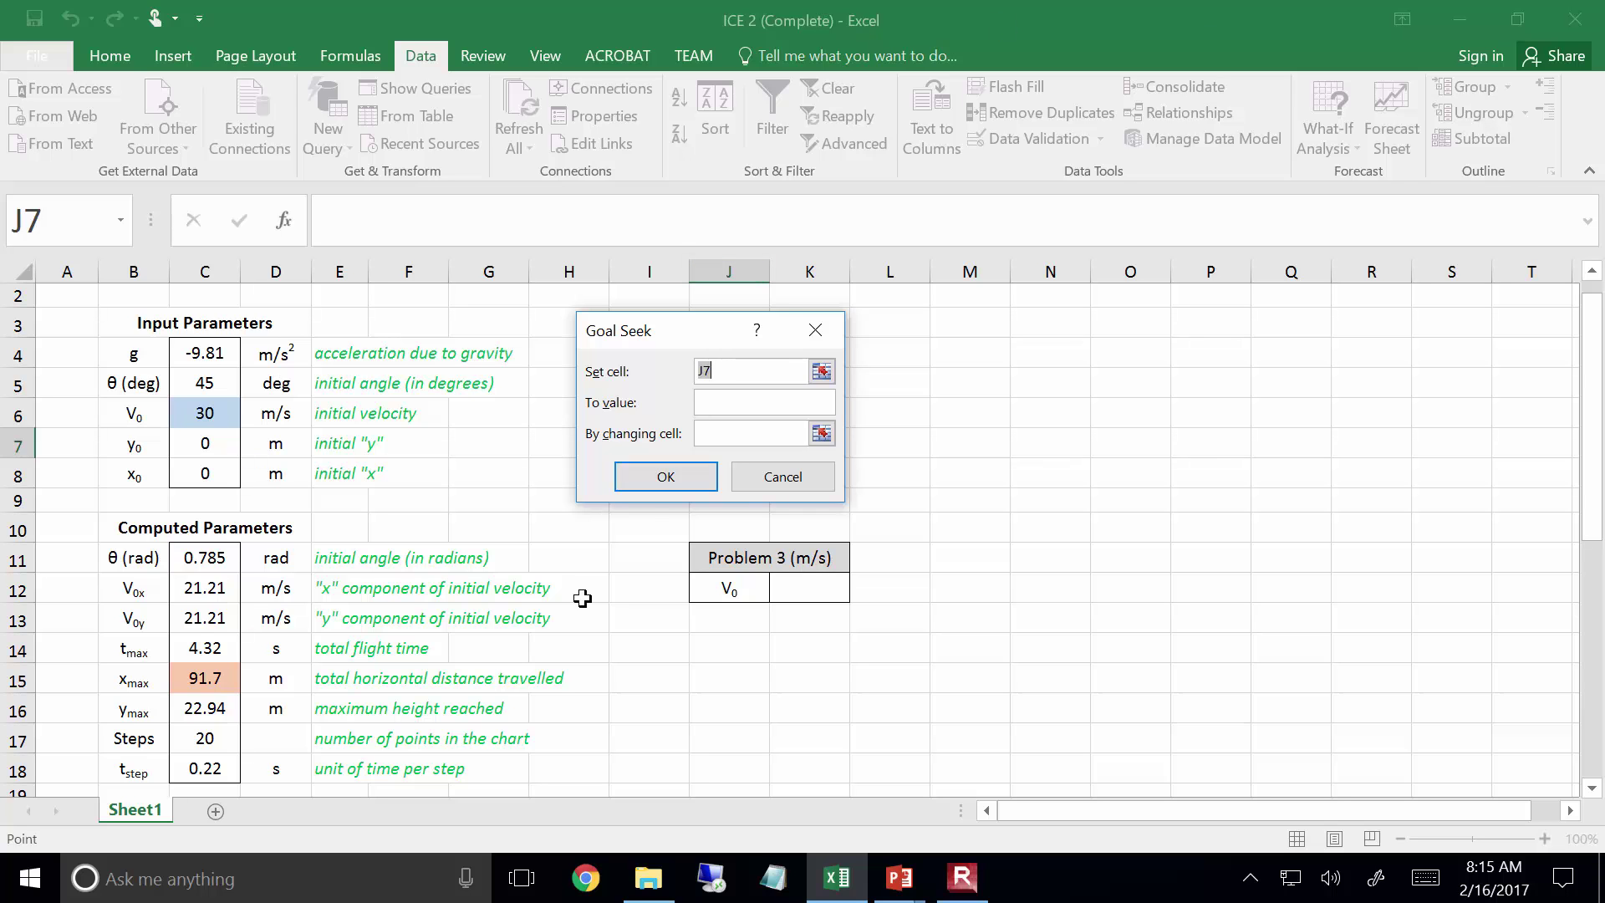
Configure Goal Seek to bring the total horizontal distance in C15 to 655 by changing the initial velocity in C6
left_click(820, 373)
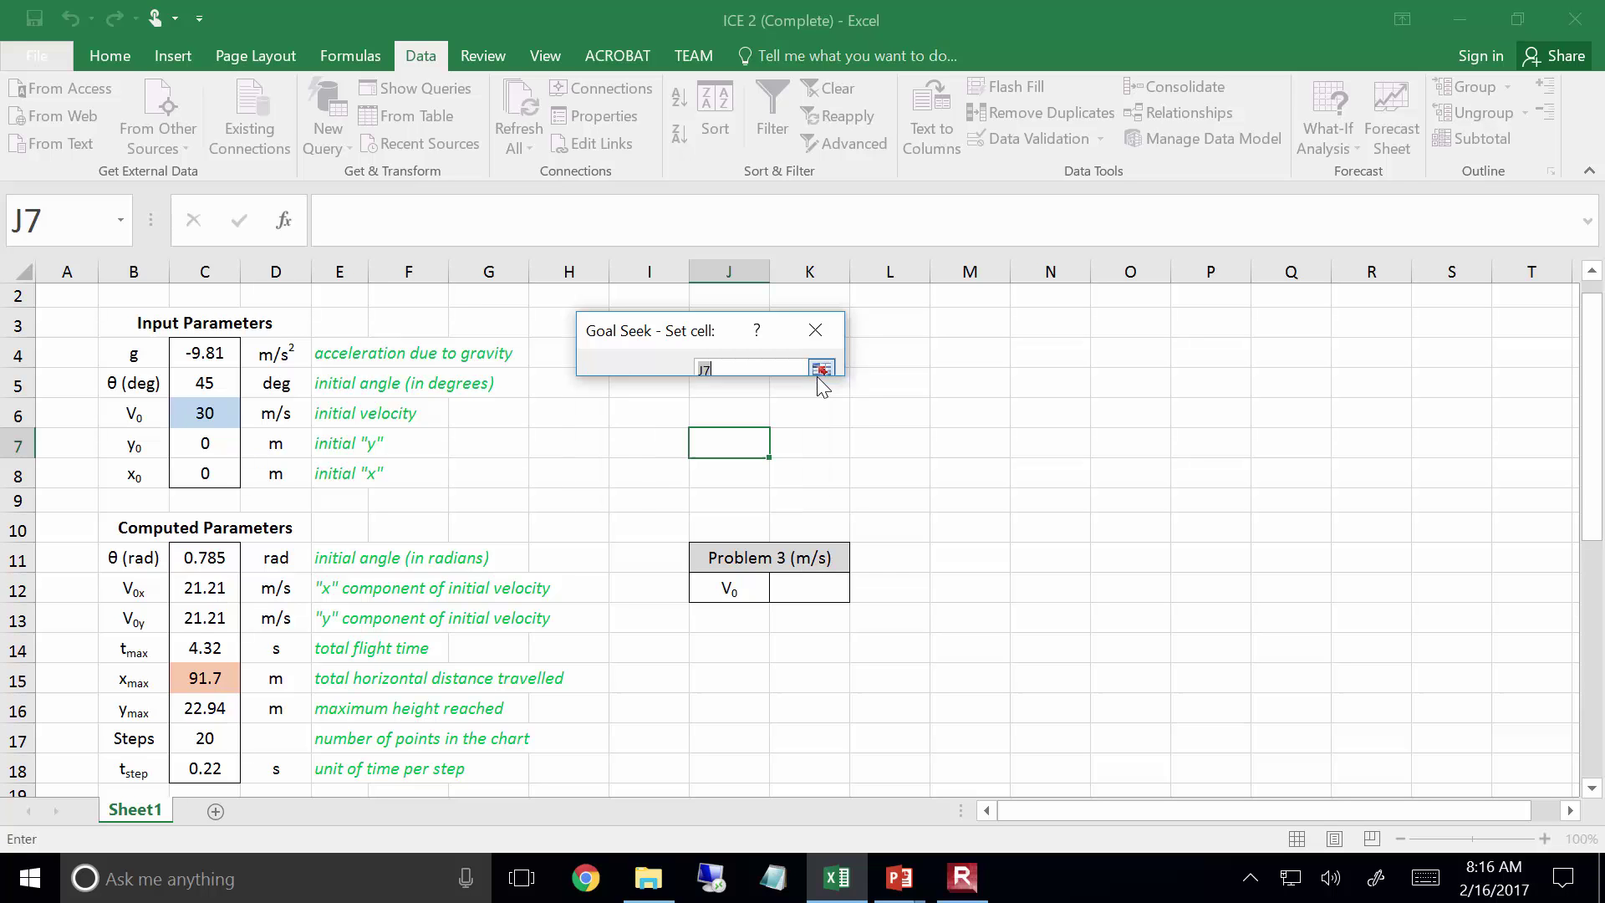
left_click(209, 669)
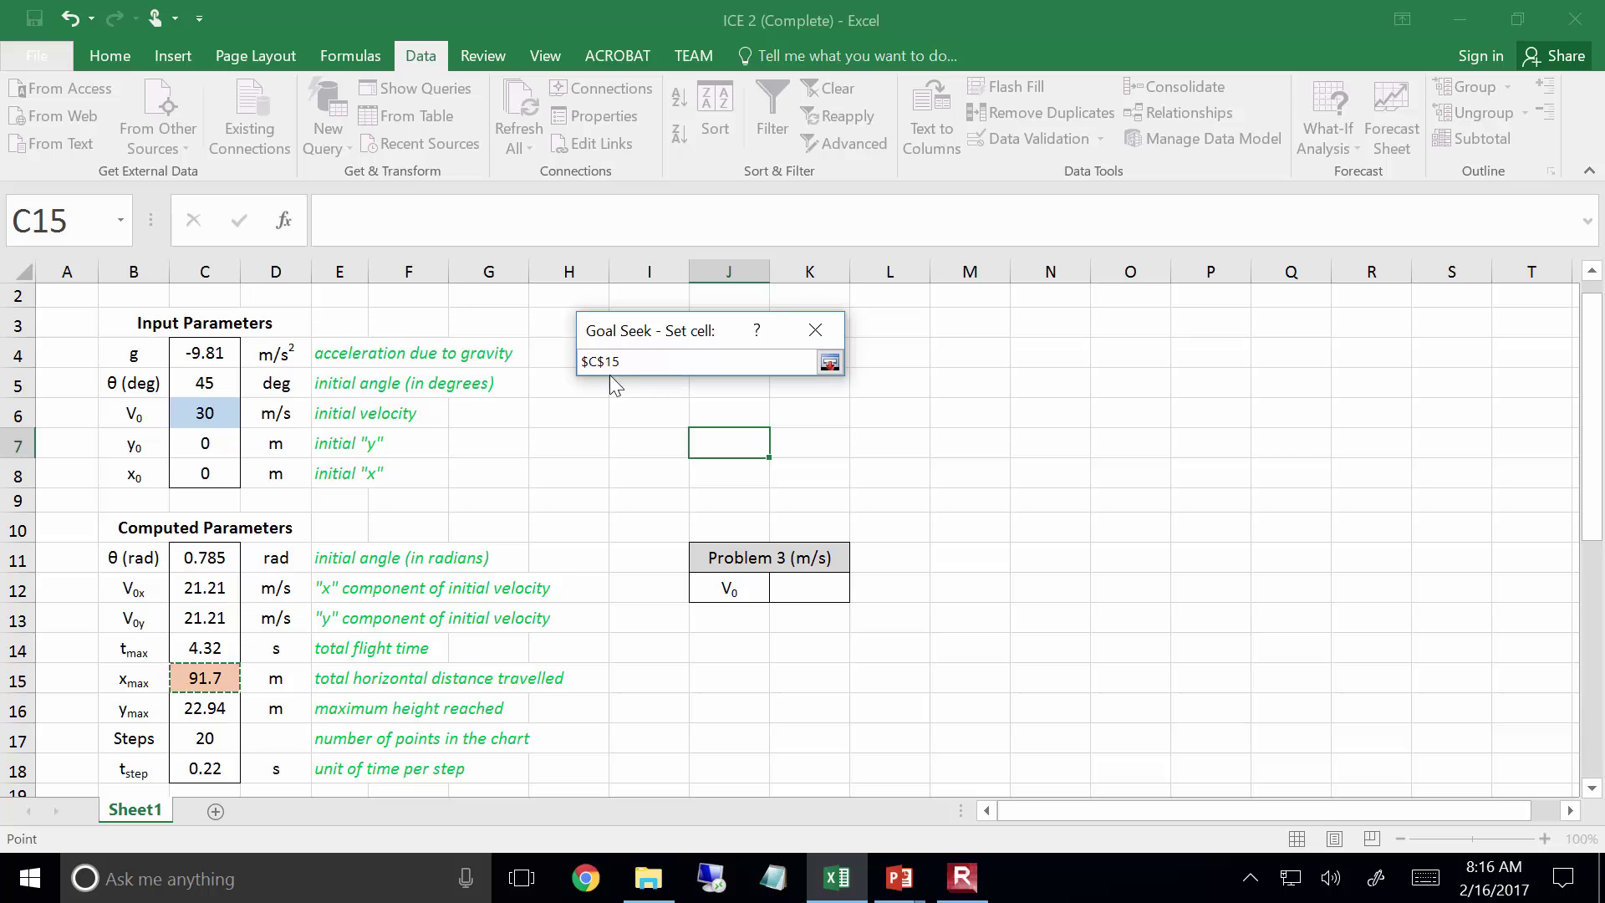
left_click(835, 368)
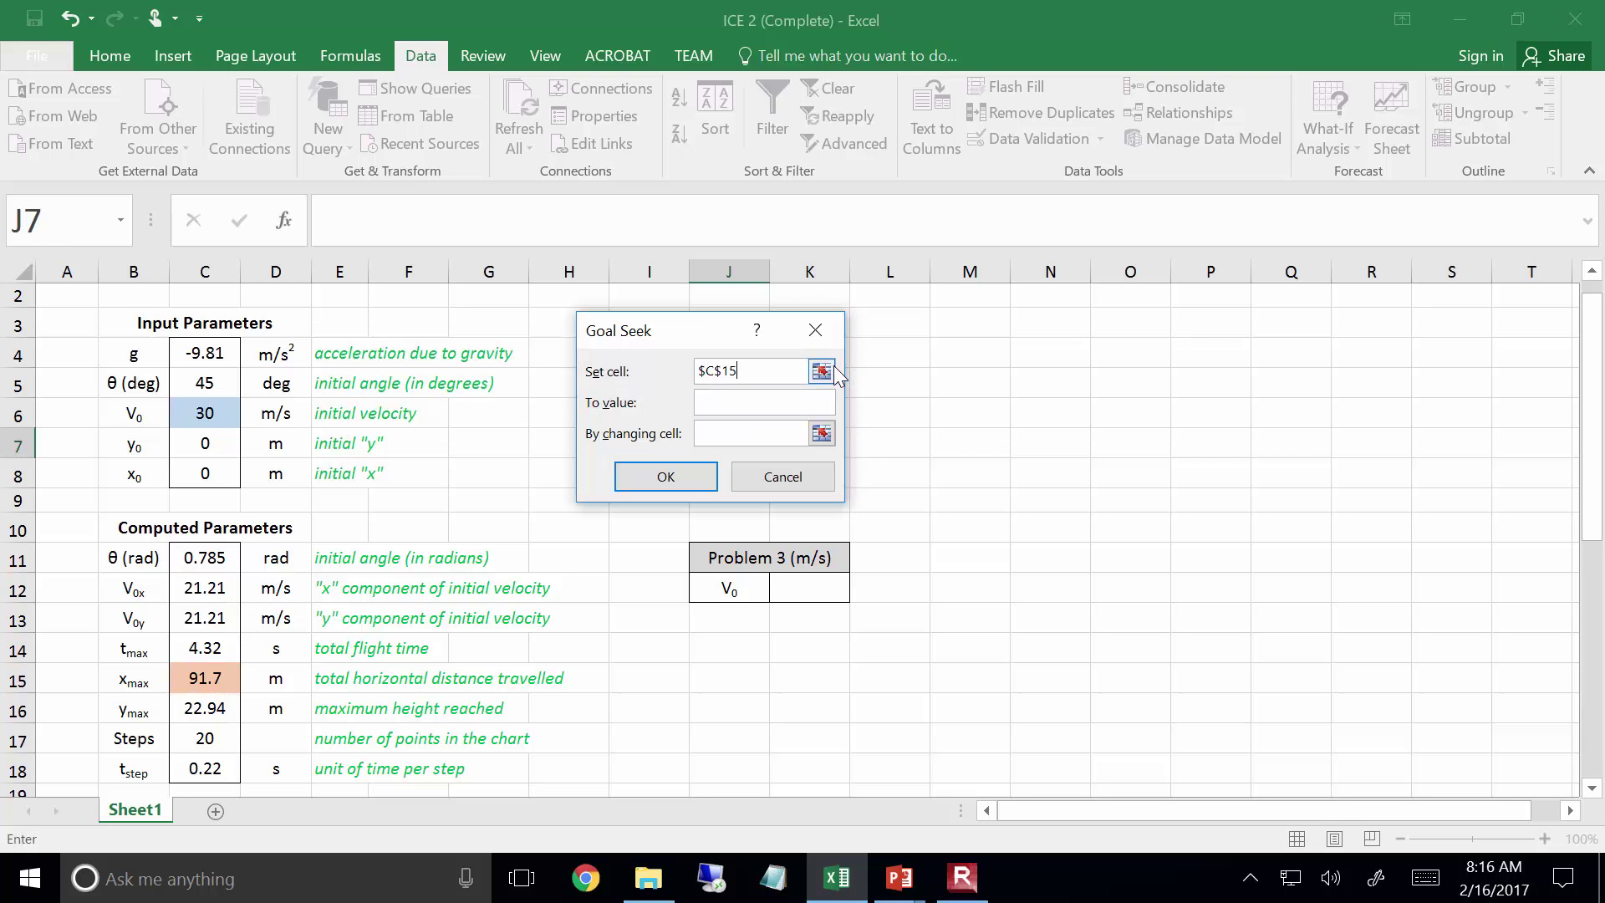
left_click(786, 405)
type("655")
left_click(822, 433)
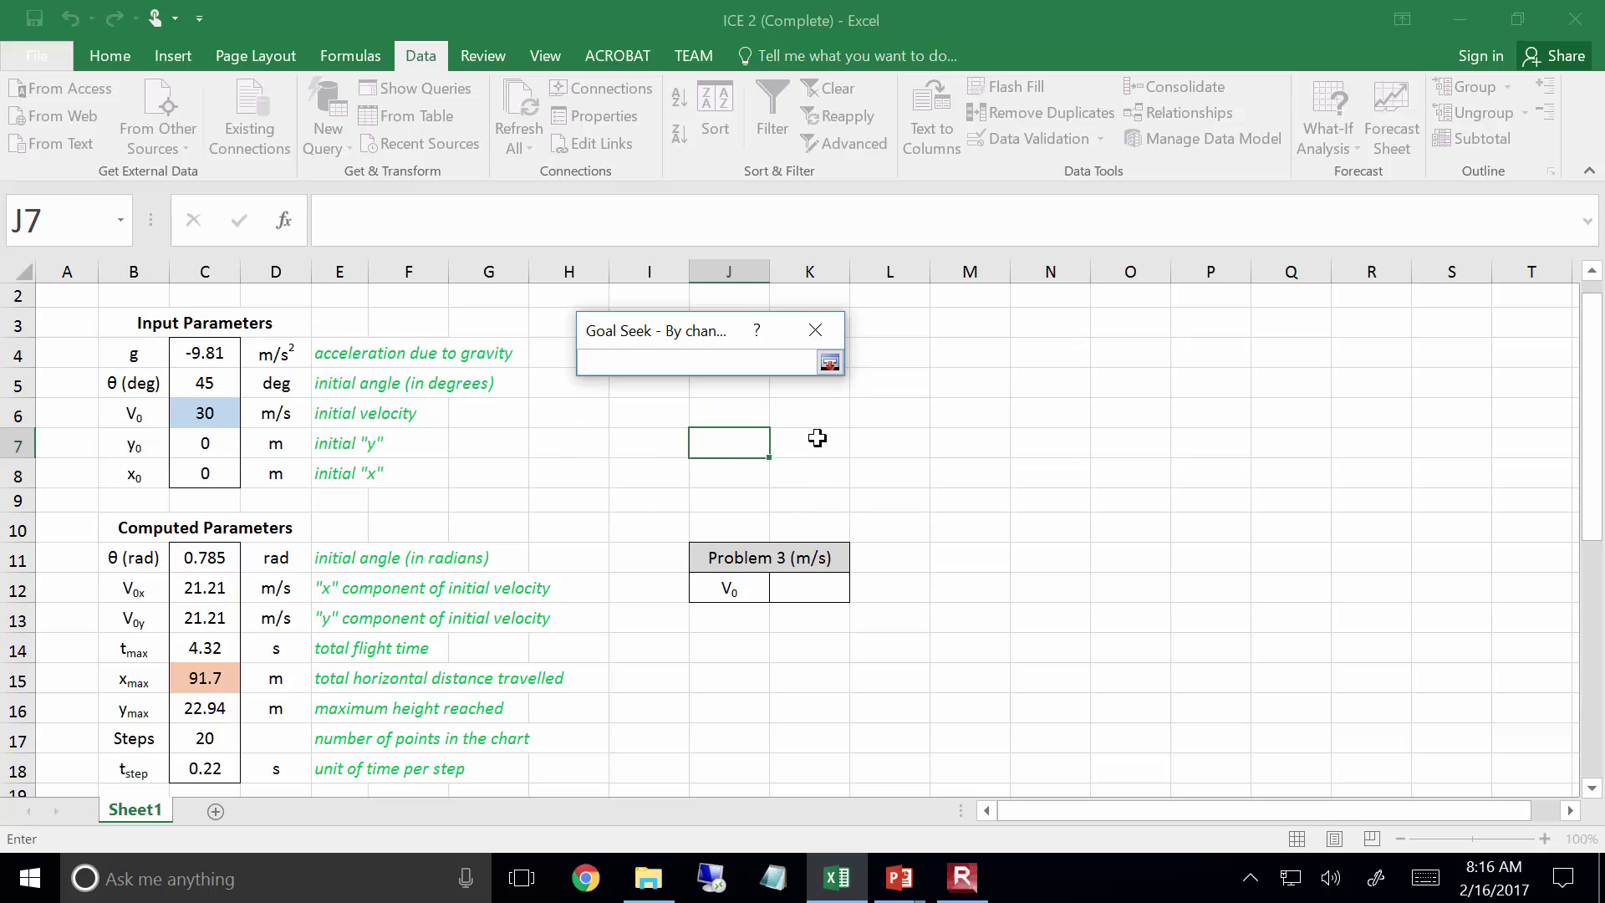
left_click(200, 414)
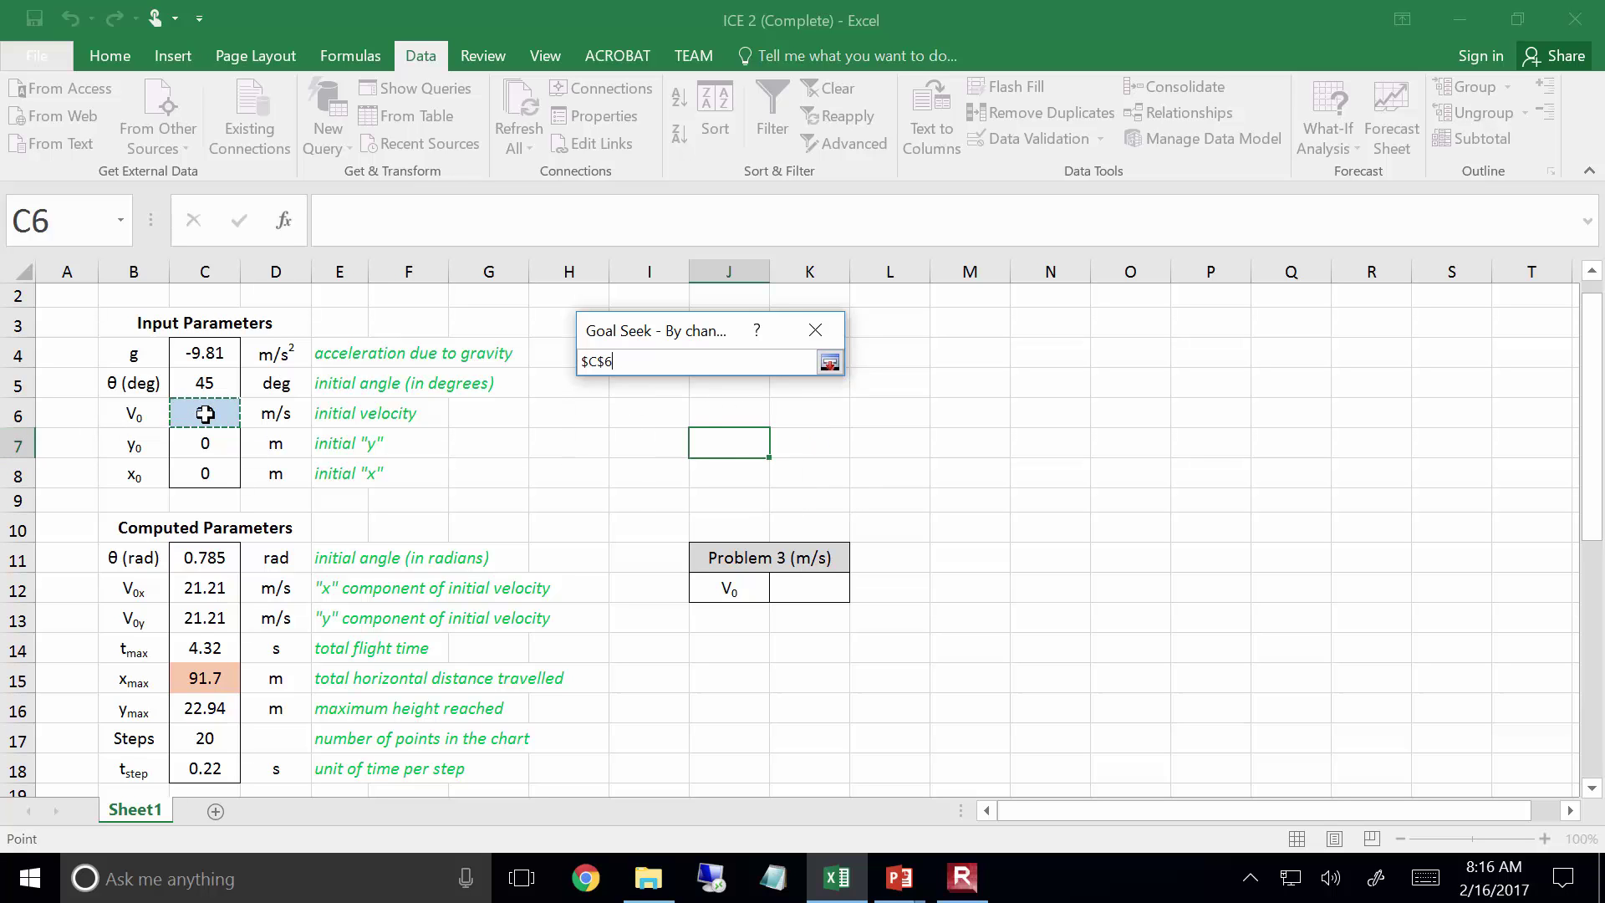
left_click(829, 362)
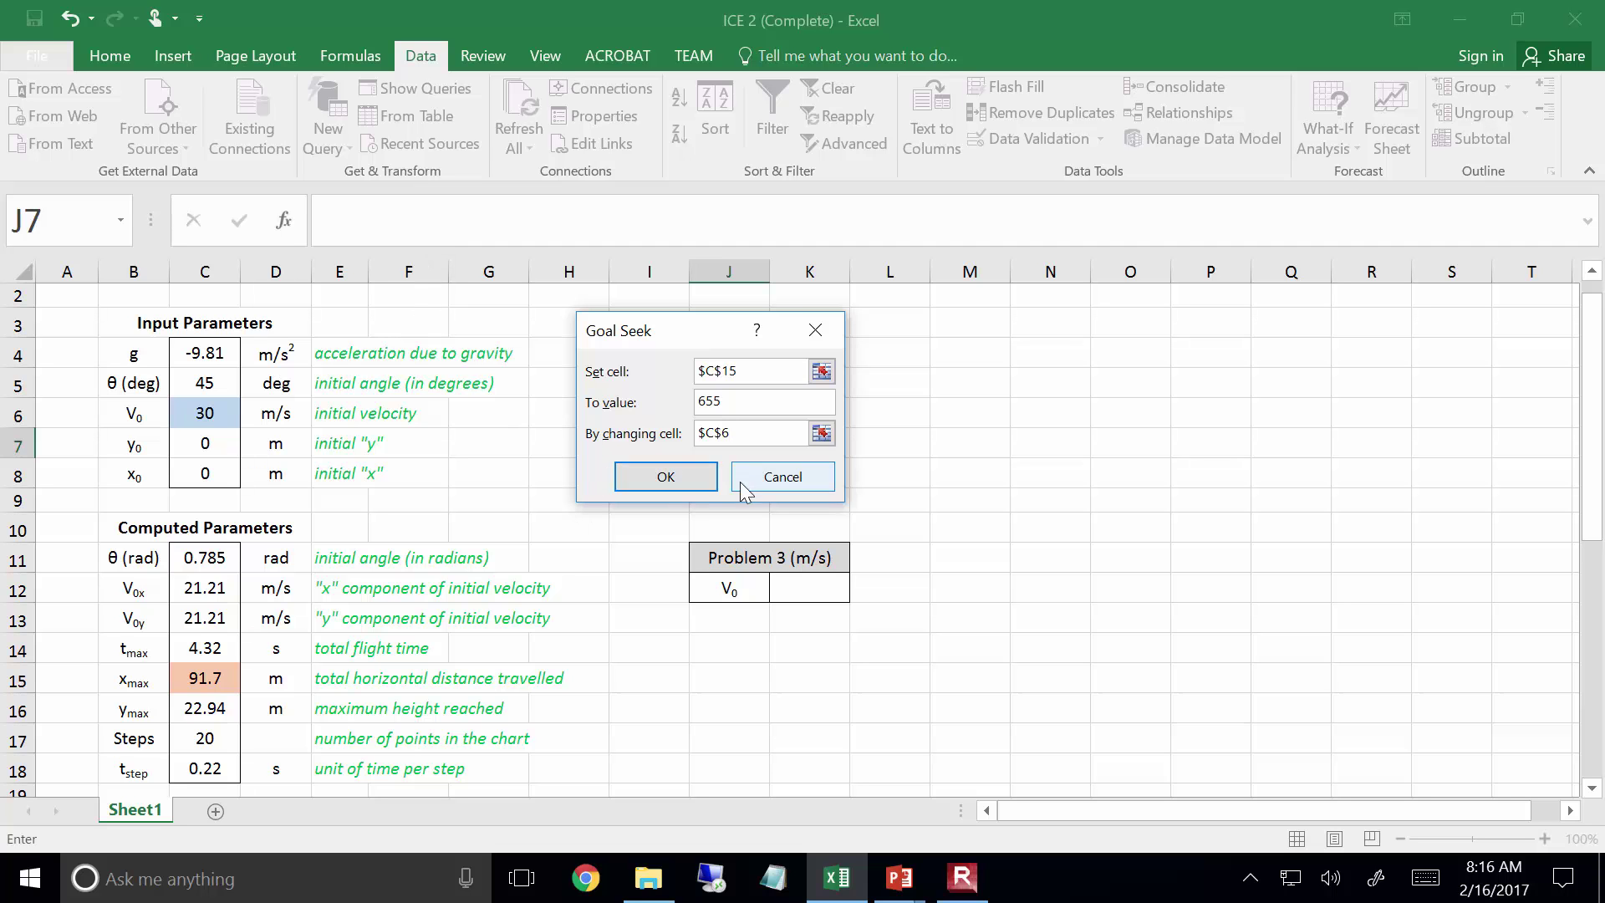
Run Goal Seek, accept its solution and select C6 to inspect the full-precision initial velocity
left_click(679, 477)
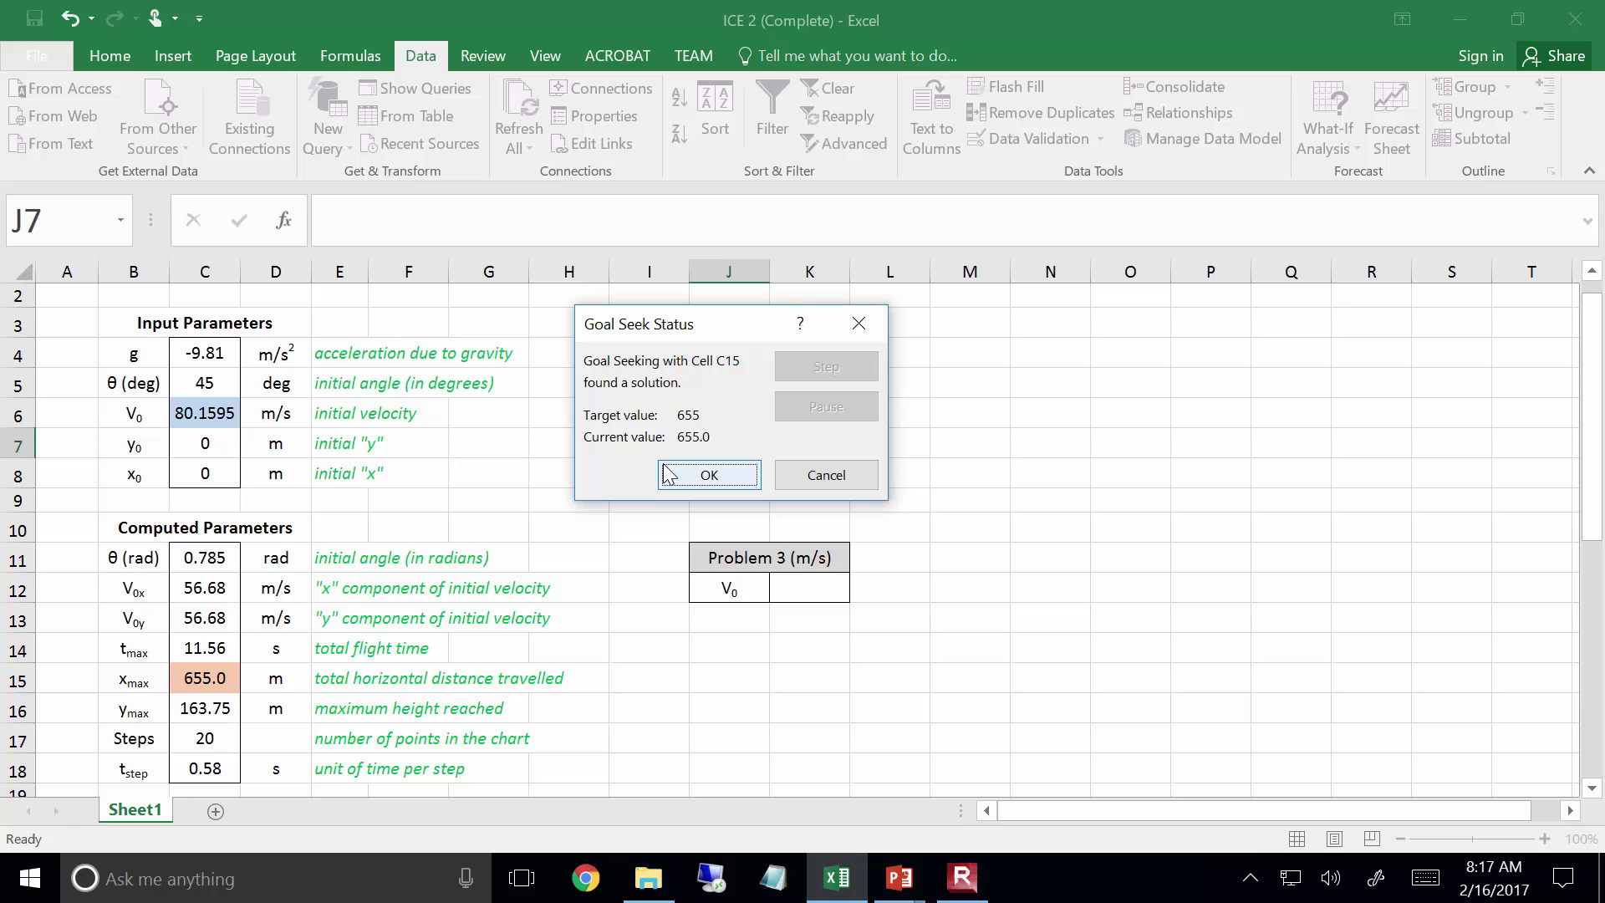
left_click(671, 474)
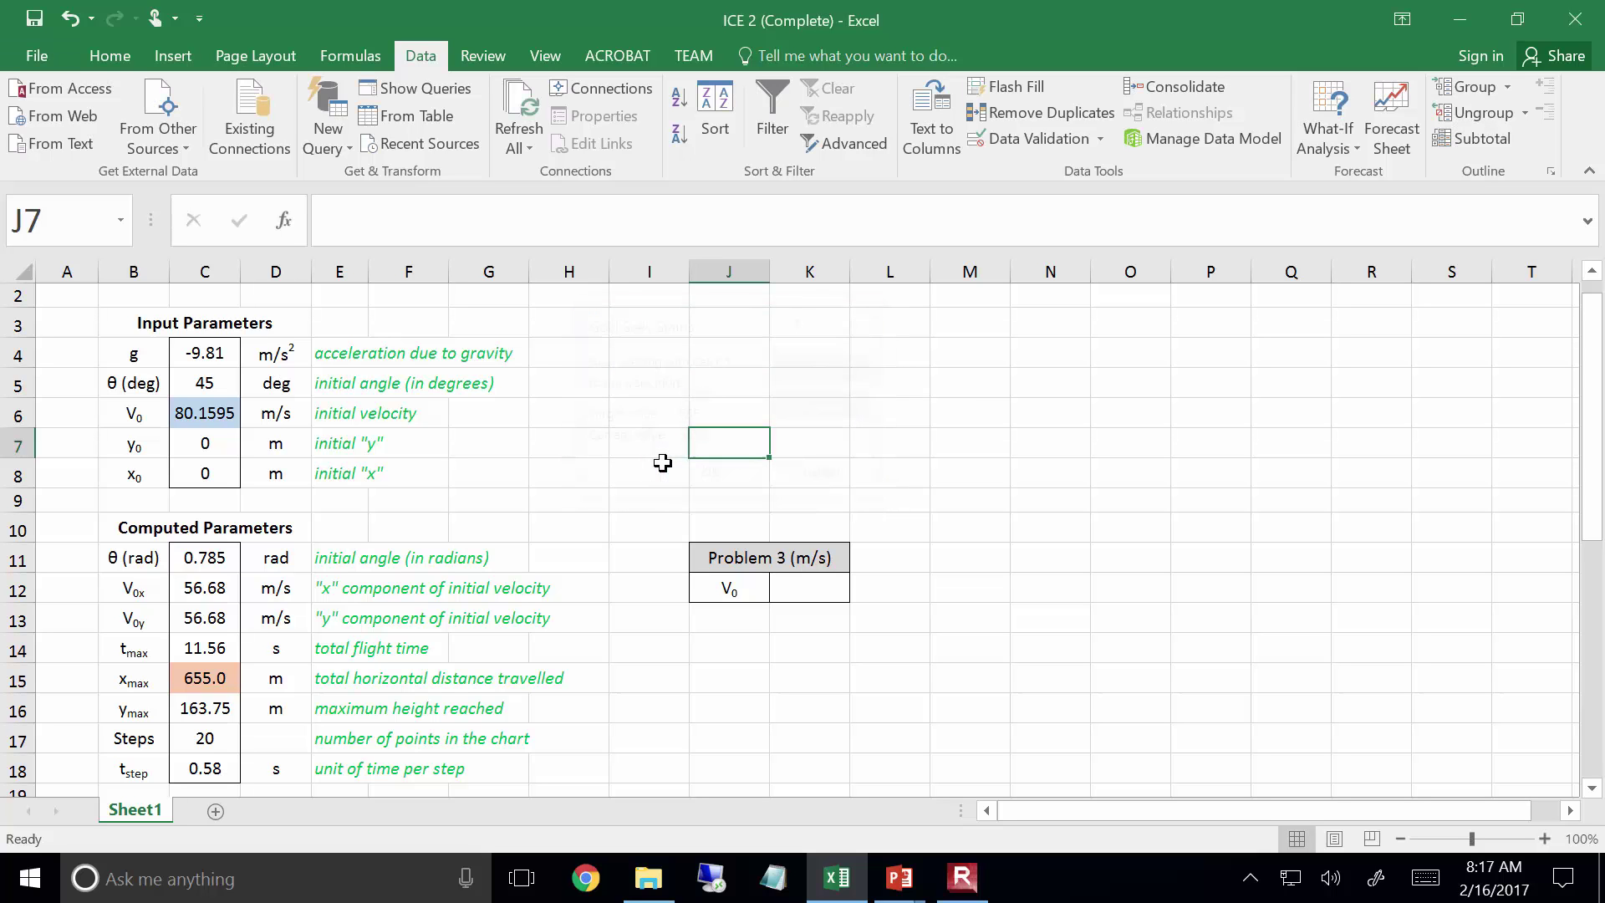
left_click(228, 427)
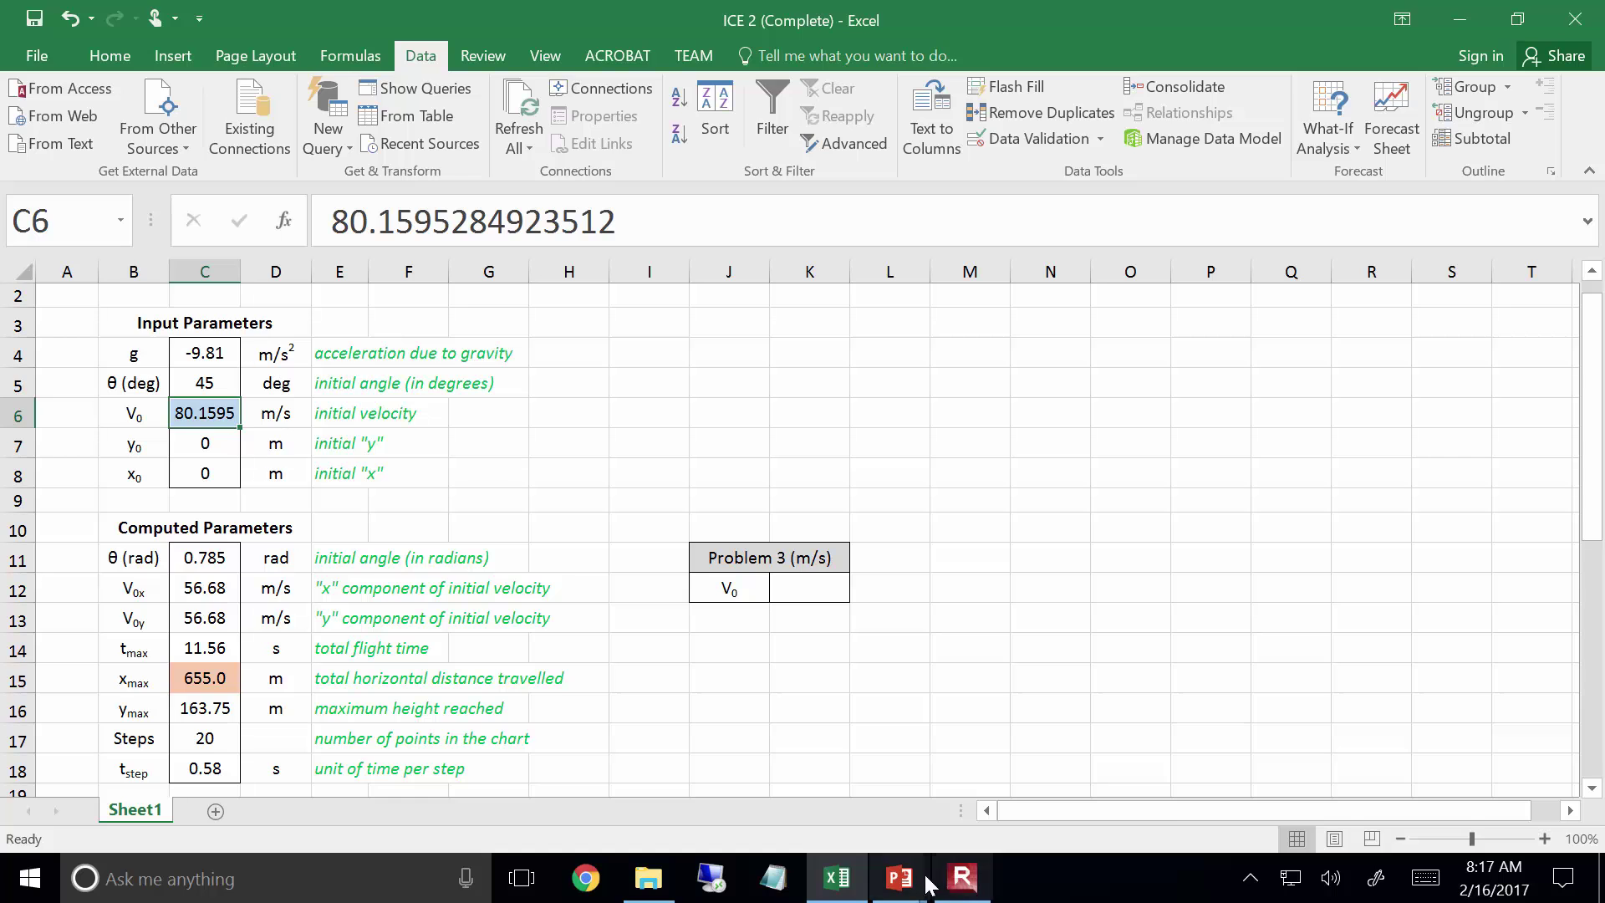
Present the Goal Seek practice examples on slide 6 in PowerPoint, end the slide show and return to the Excel workbook
mouse_move(903, 880)
left_click(941, 798)
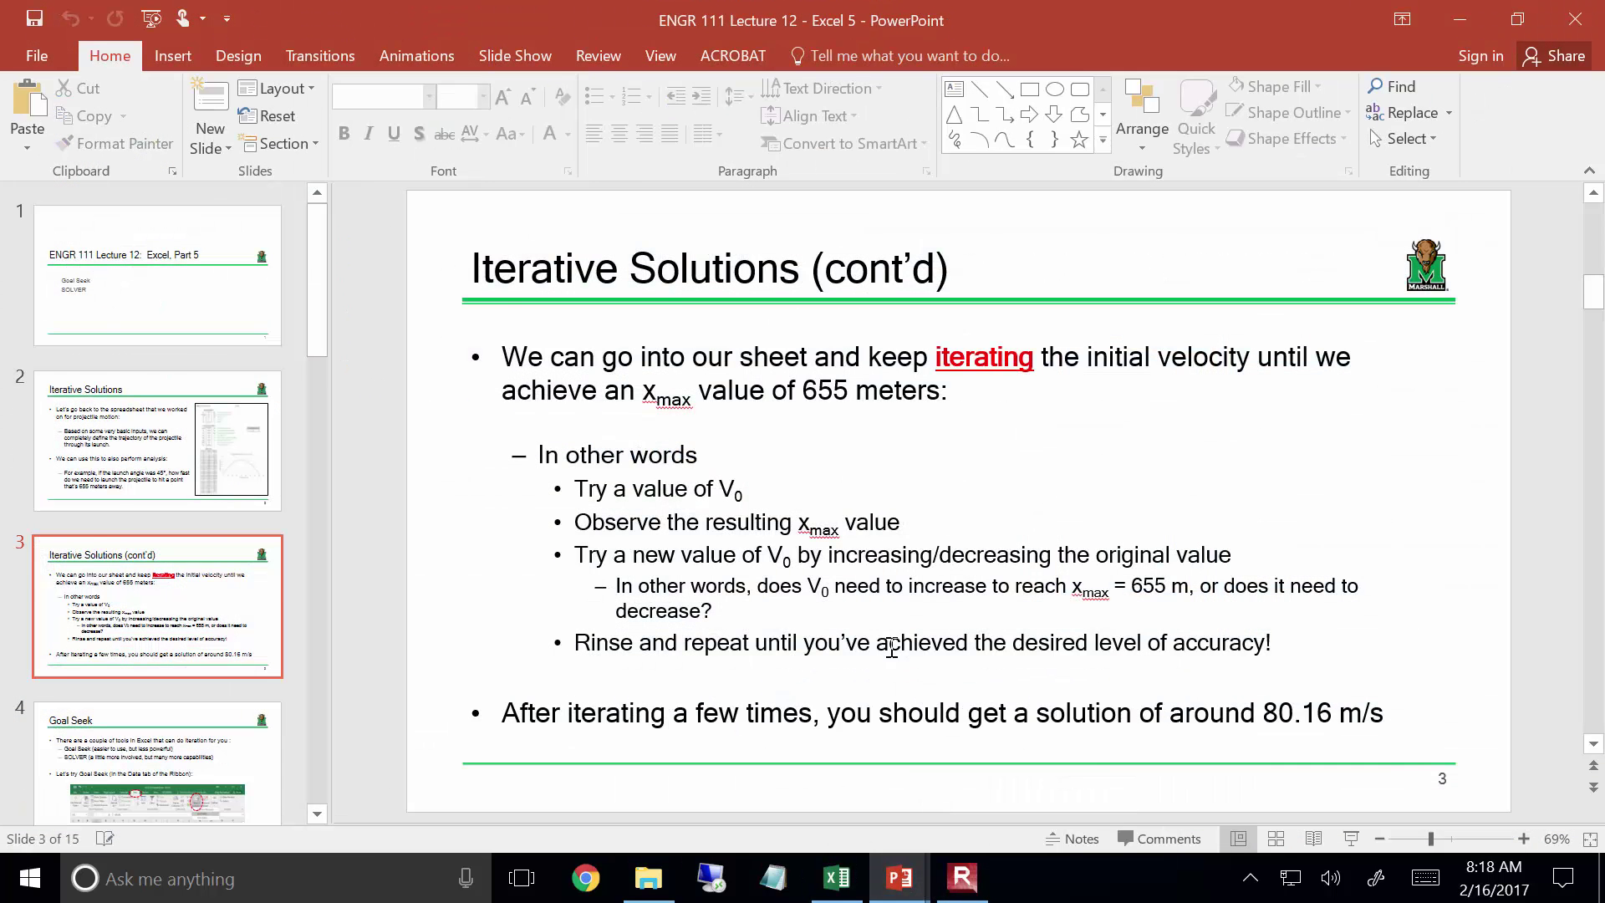
scroll(893, 648, "down", 3)
key("shift+F5")
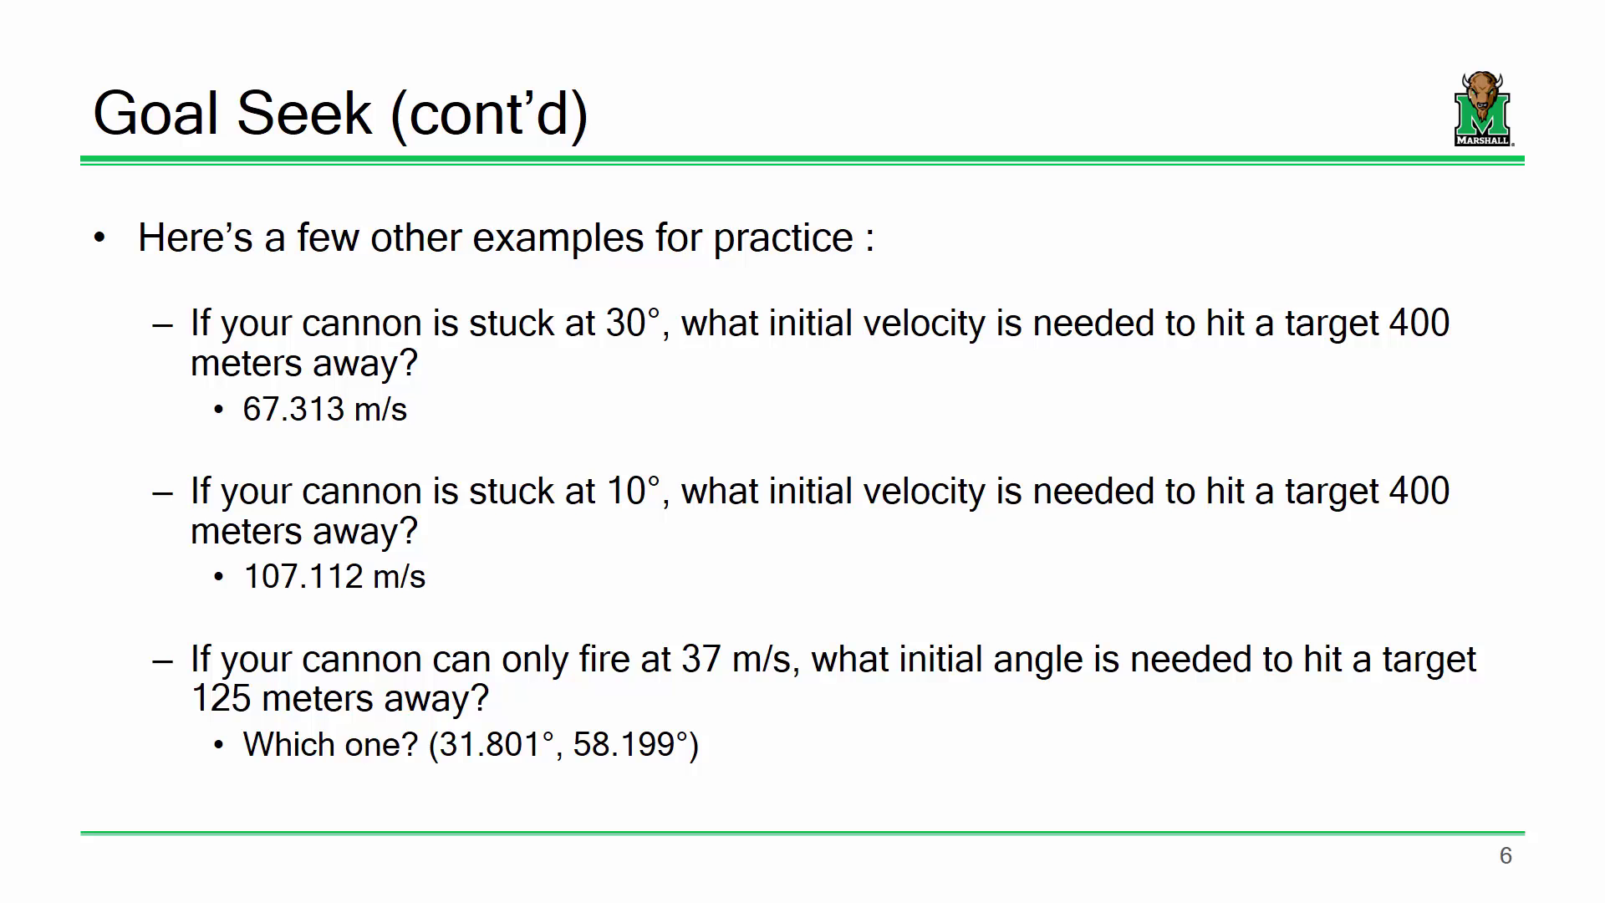
key("Escape")
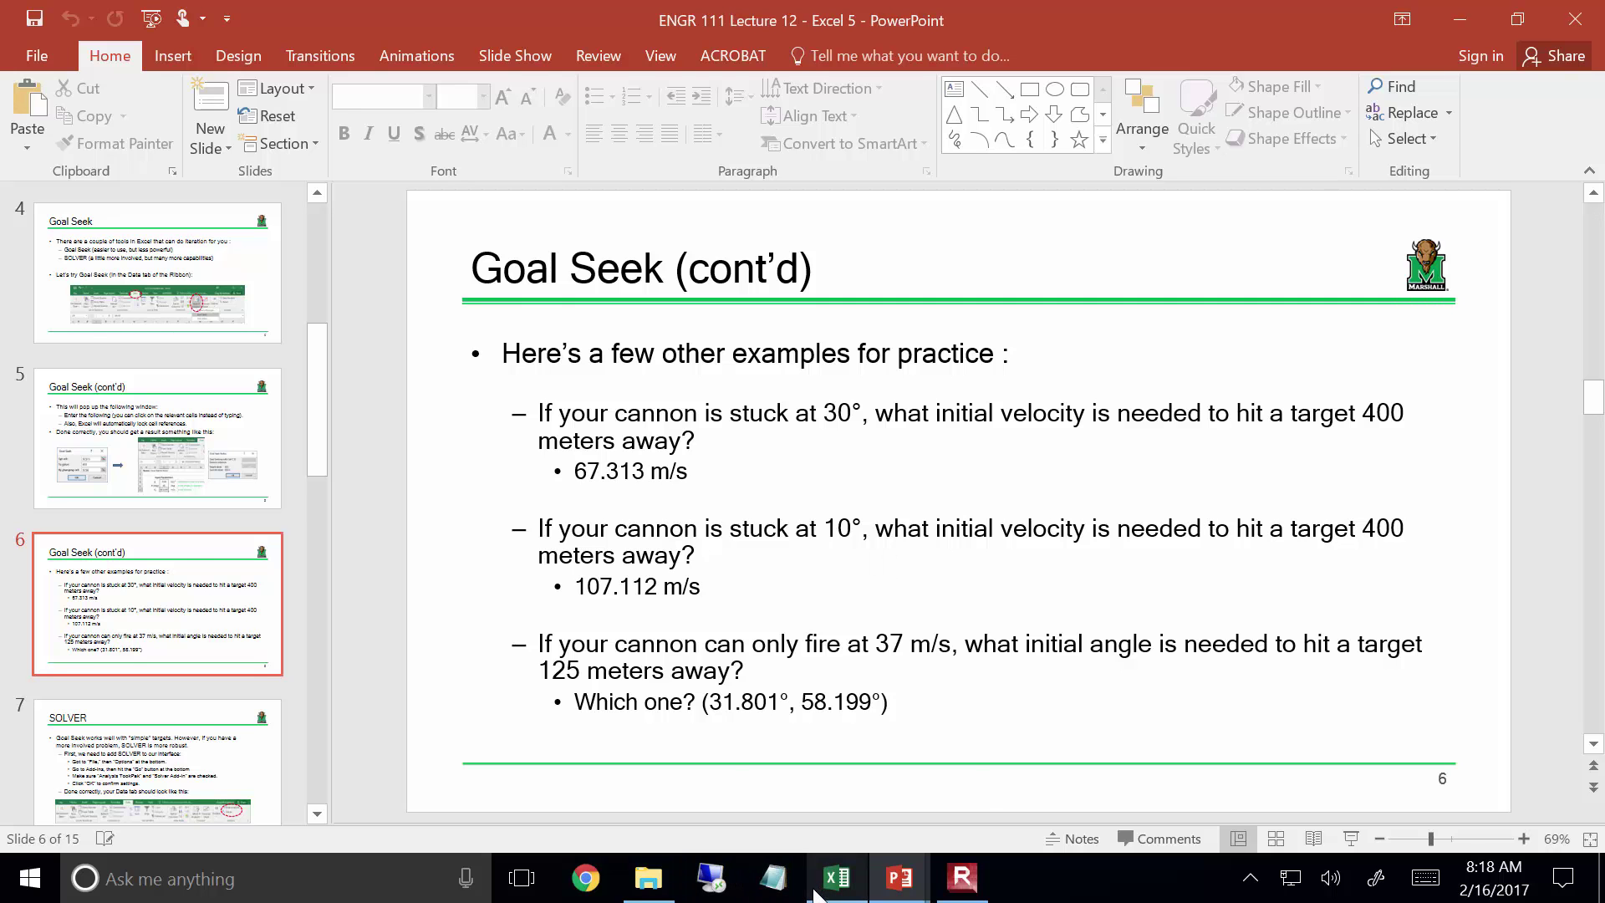
mouse_move(823, 891)
left_click(808, 792)
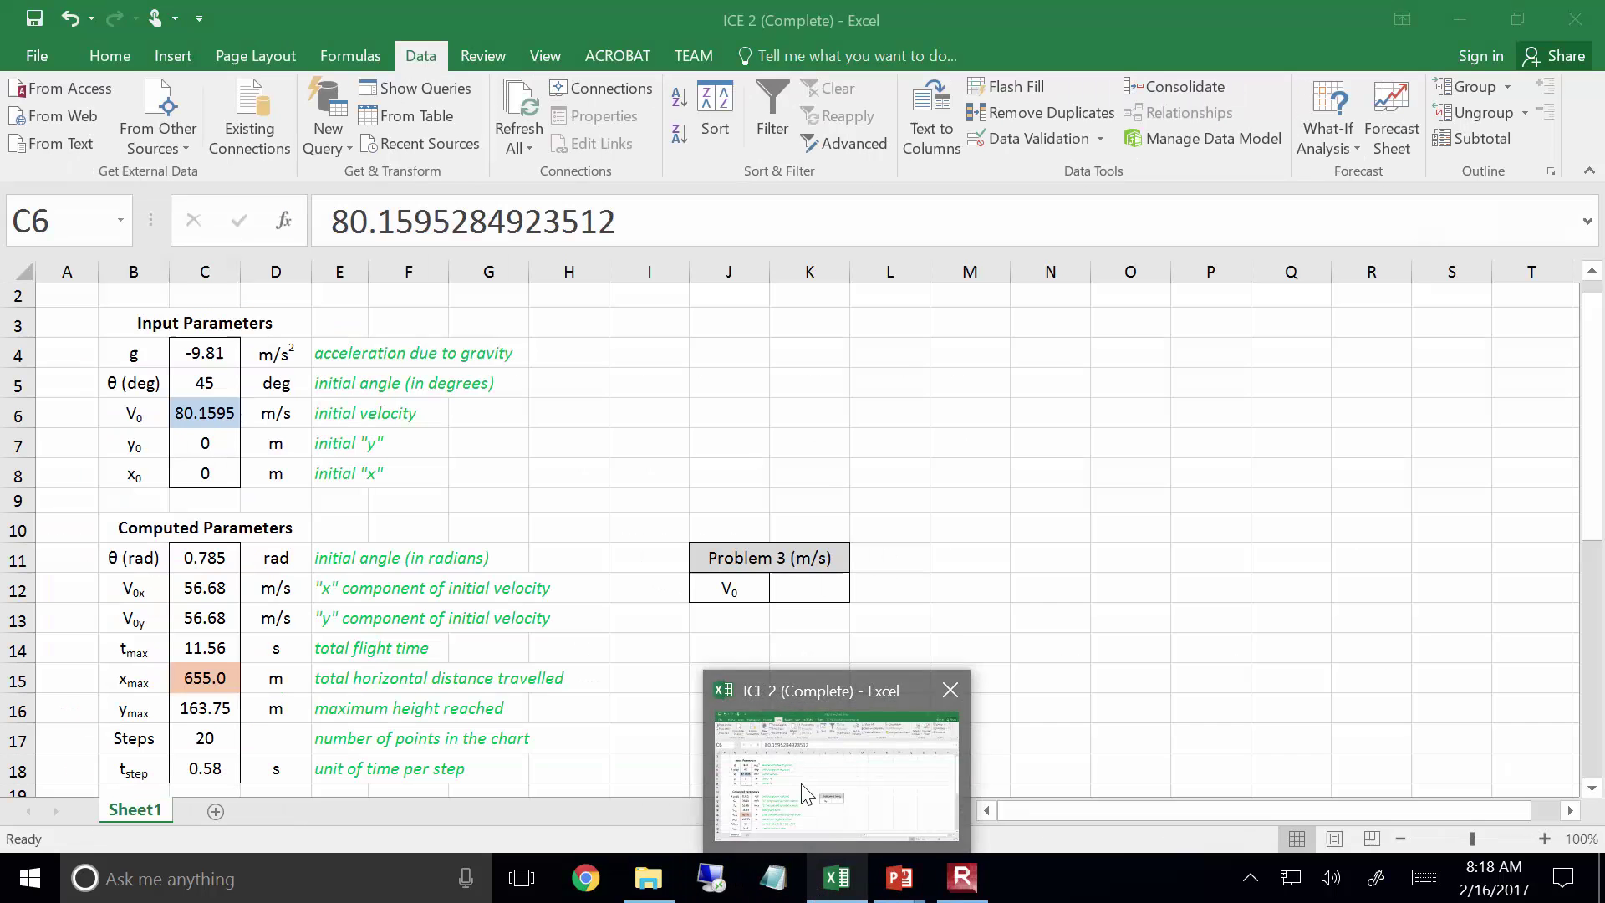
left_click(172, 451)
left_click(179, 465)
left_click(184, 457)
left_click(185, 465)
left_click(186, 454)
left_click(186, 467)
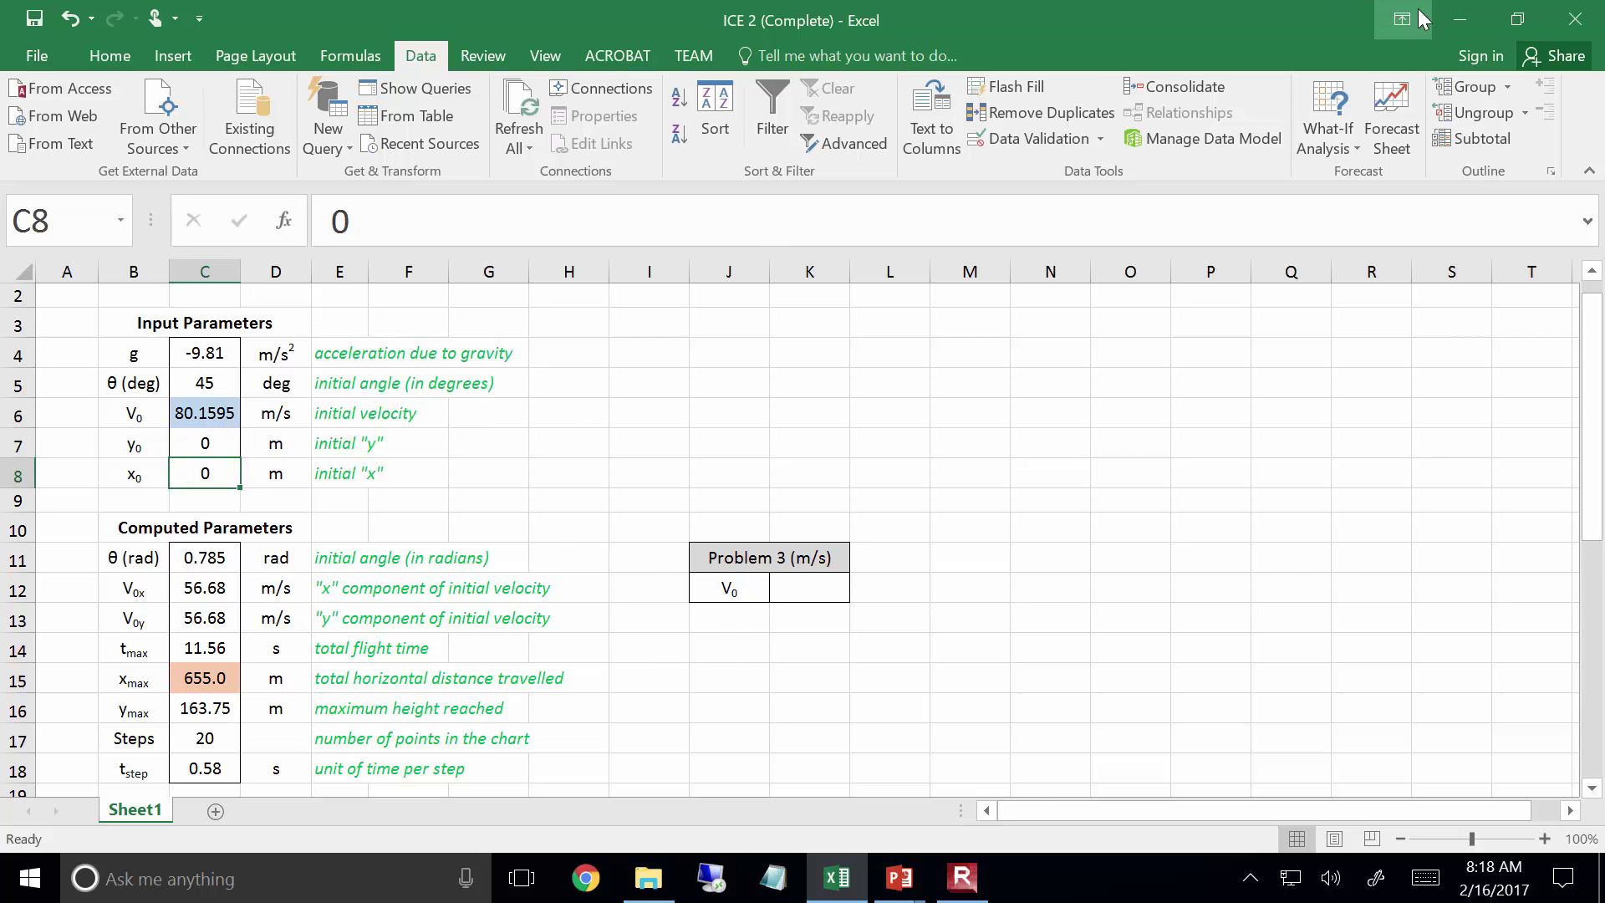
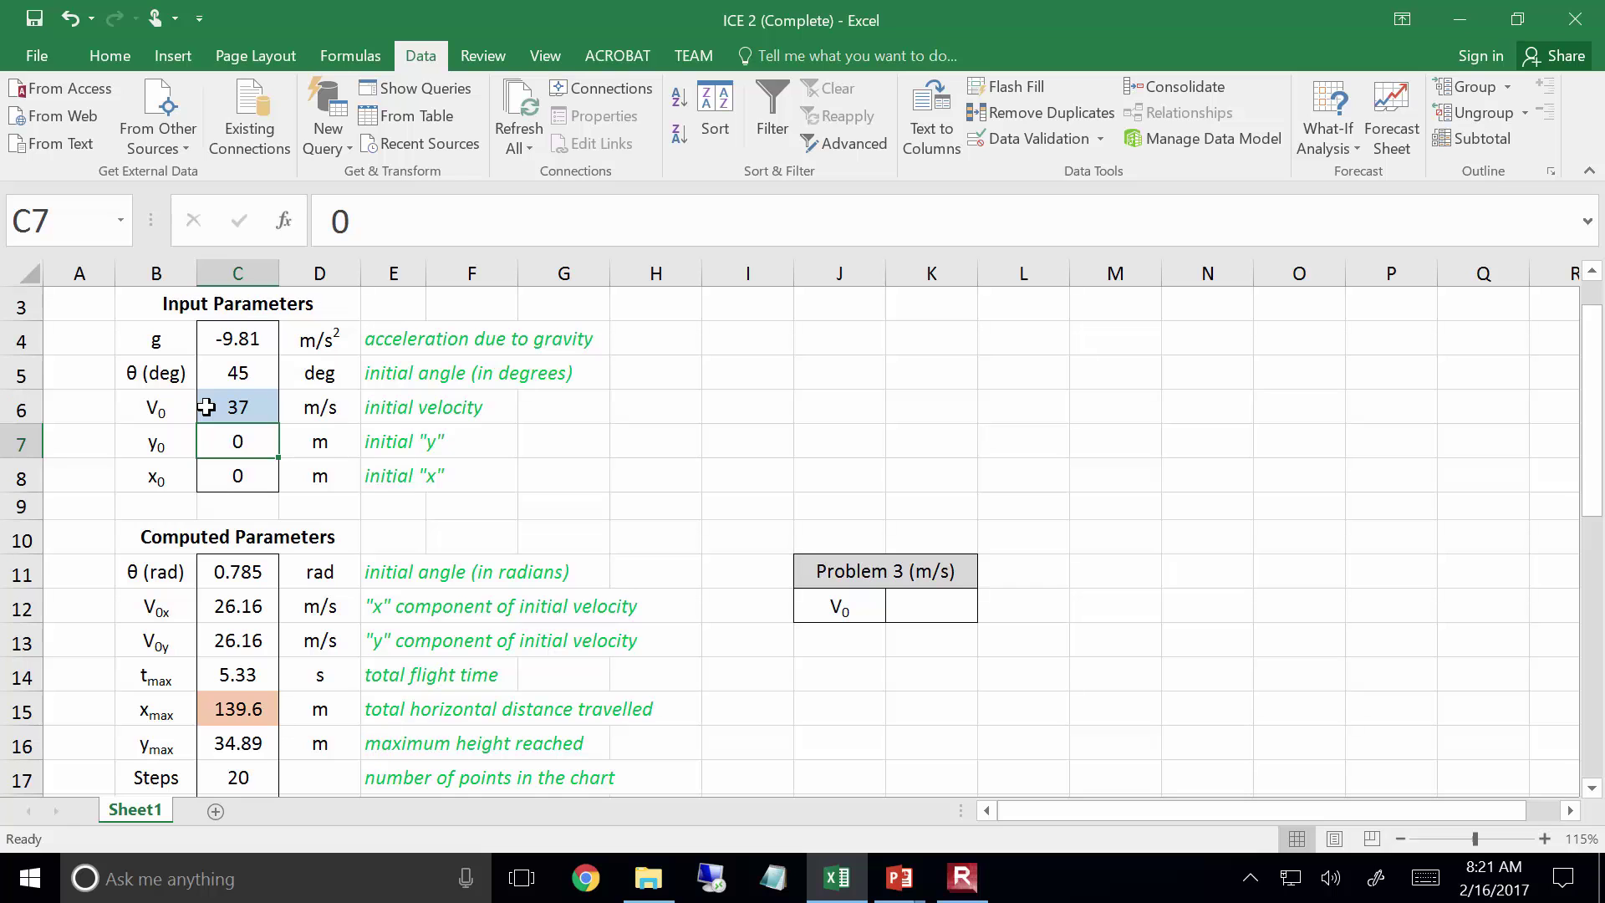
Remove the fill color from the initial velocity cell C6
left_click(237, 410)
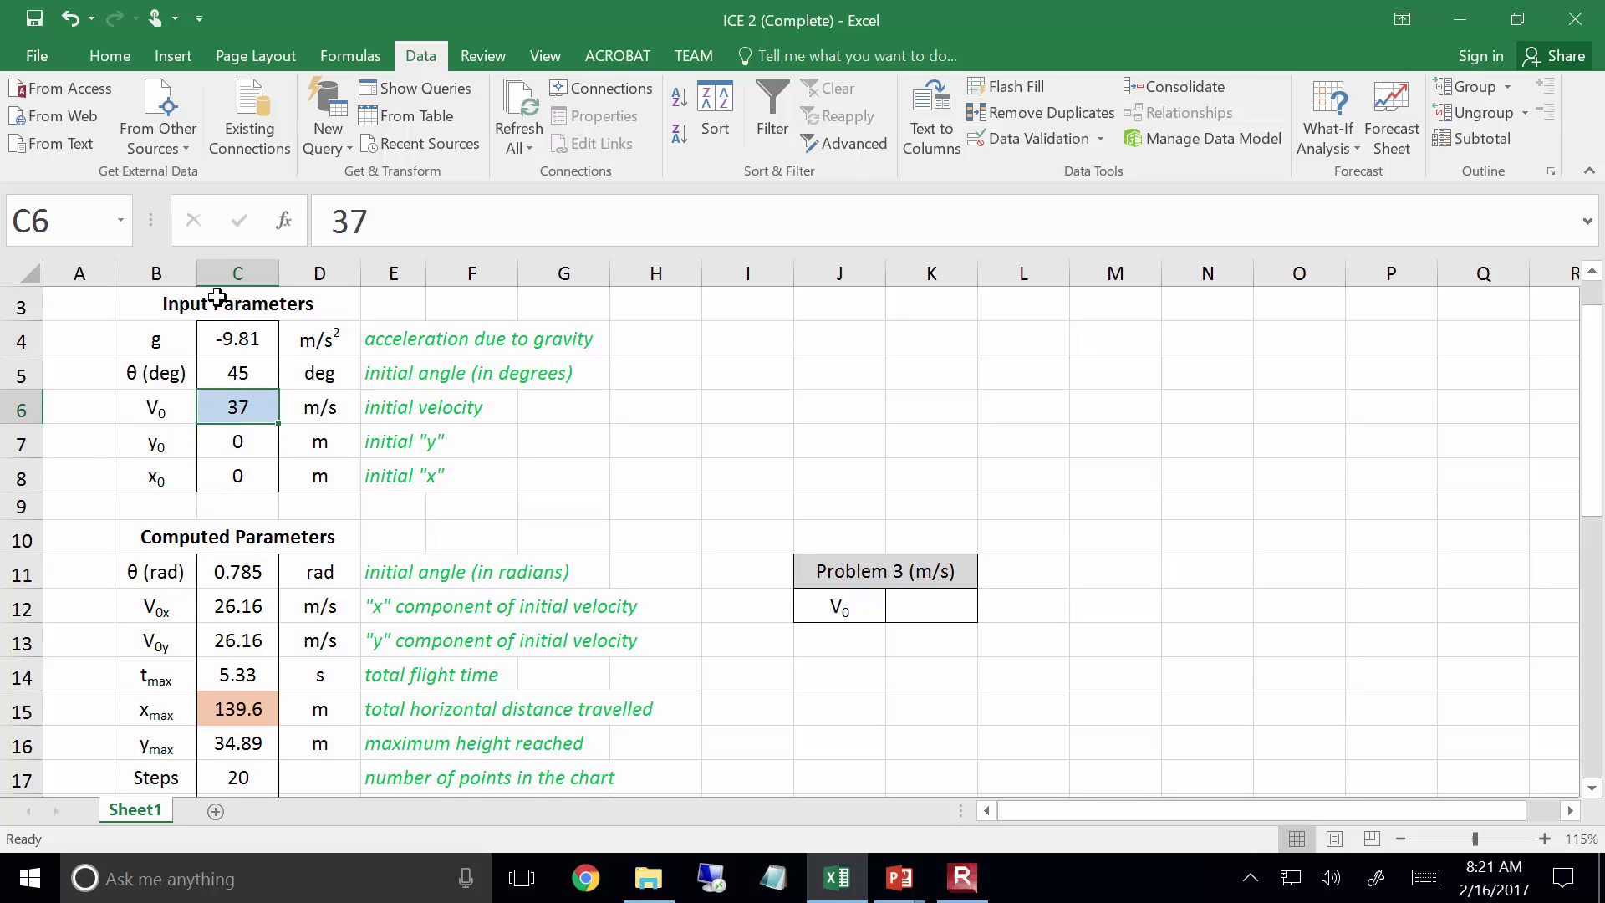
left_click(110, 55)
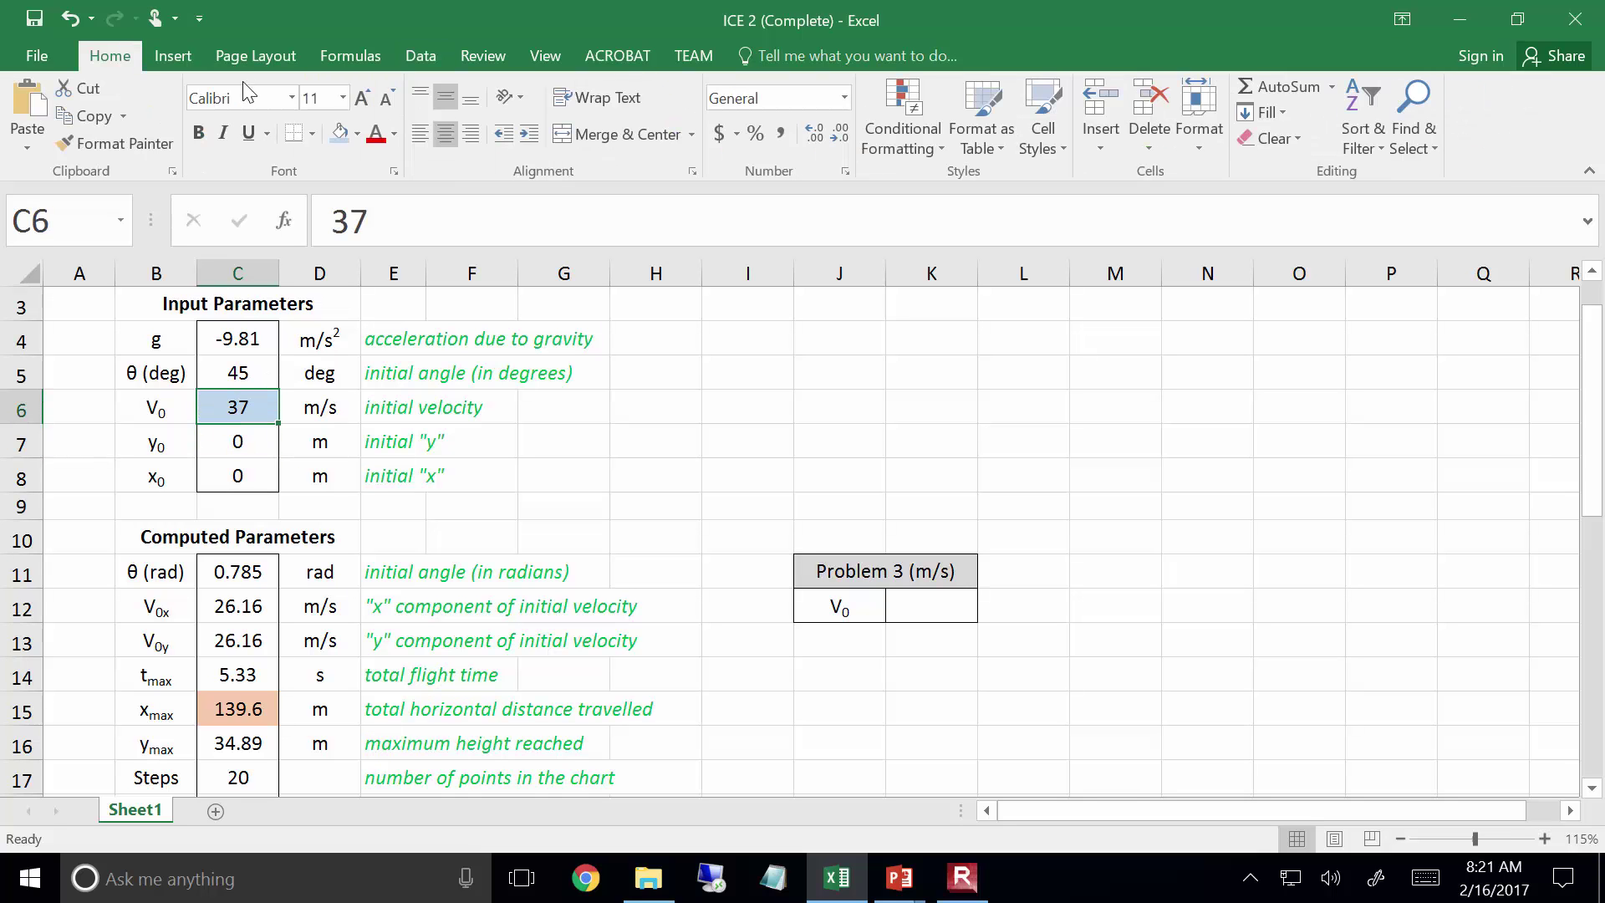
left_click(357, 134)
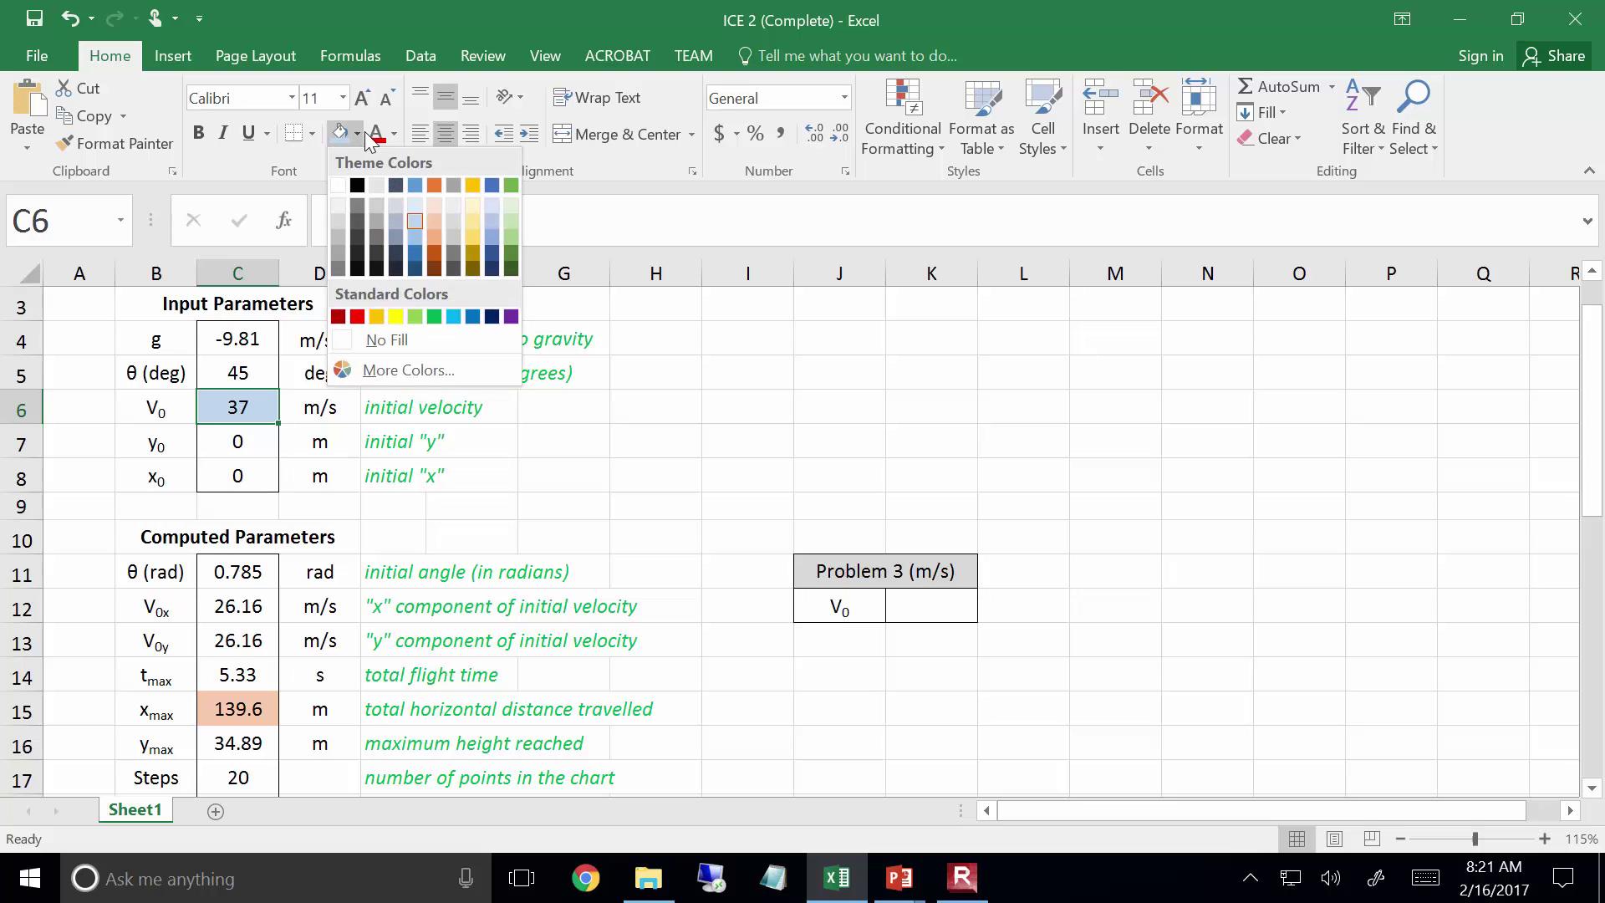
left_click(449, 334)
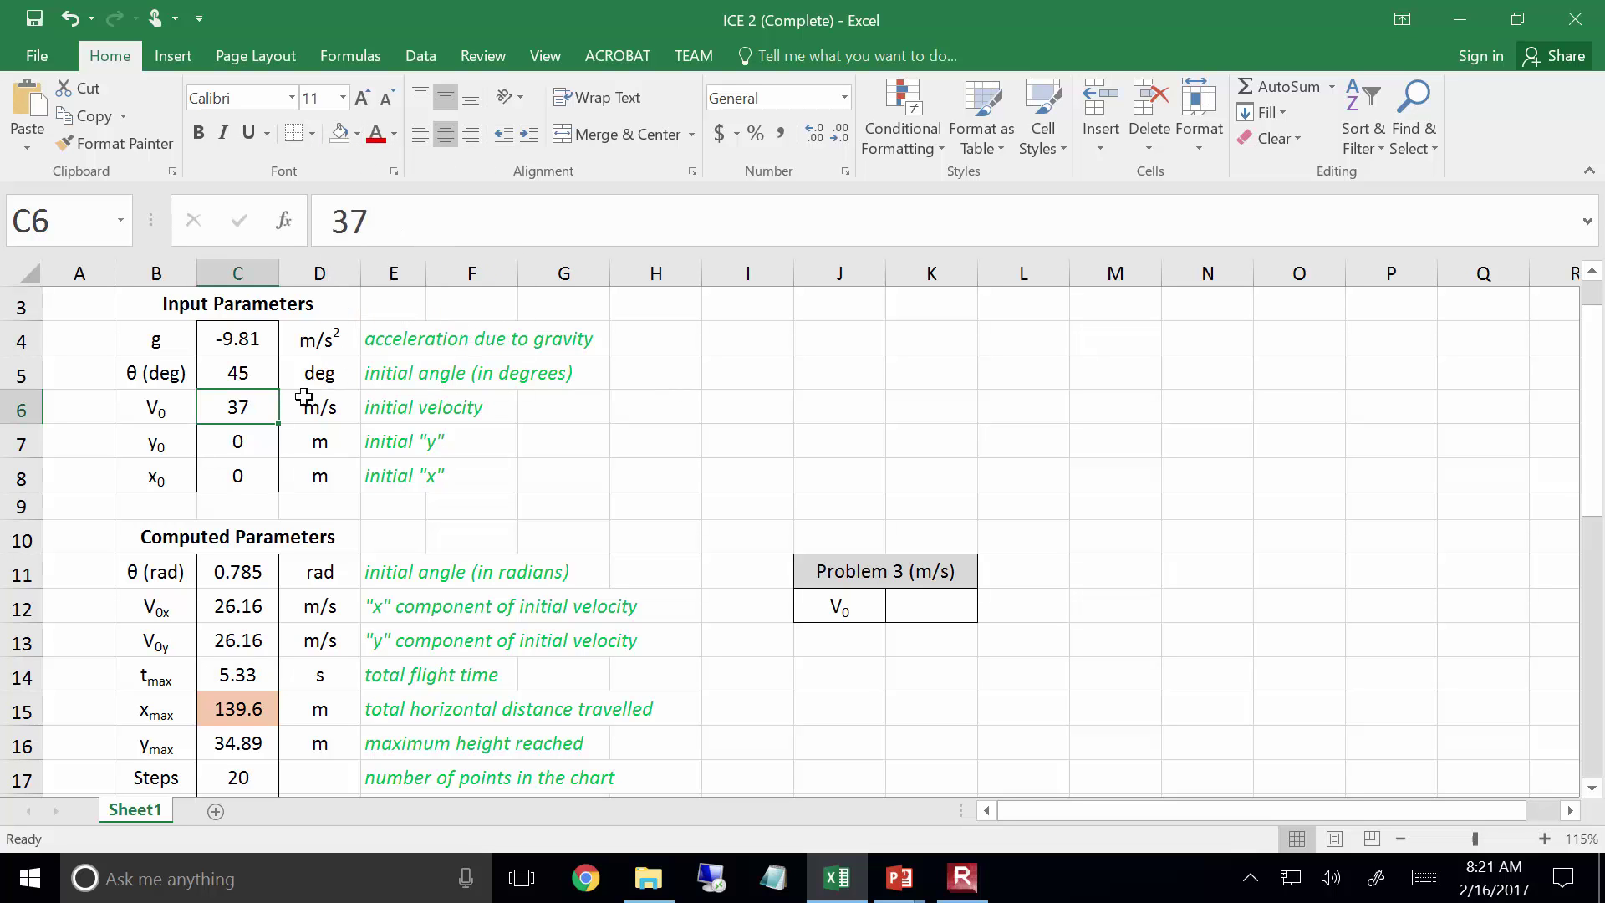
Fill the initial angle cell C5 with light blue
left_click(238, 371)
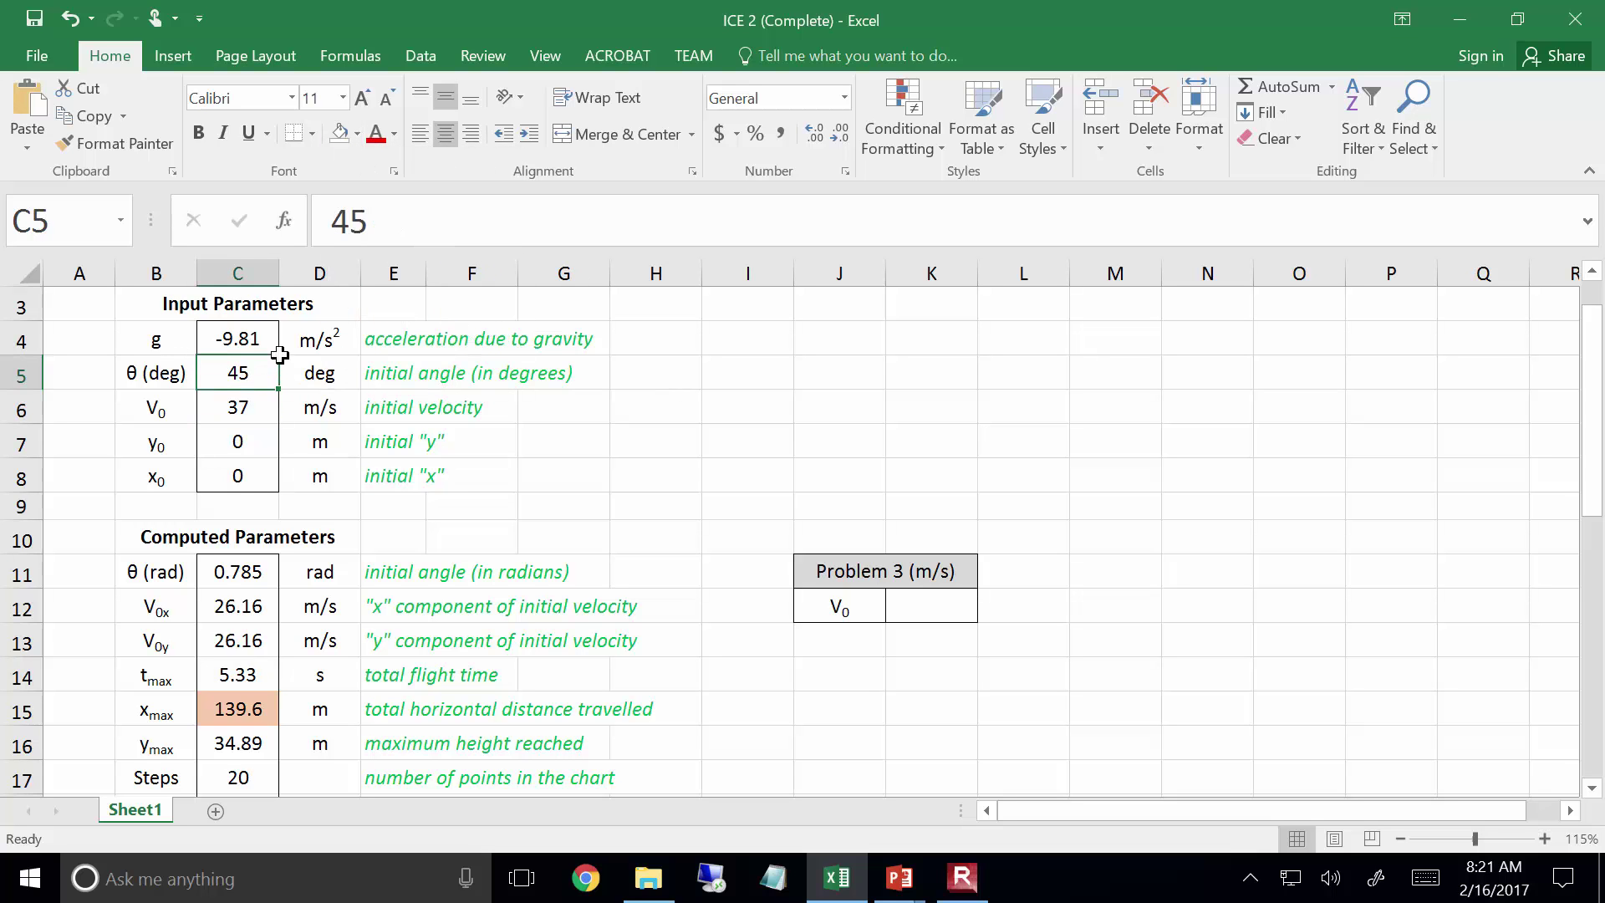
left_click(357, 133)
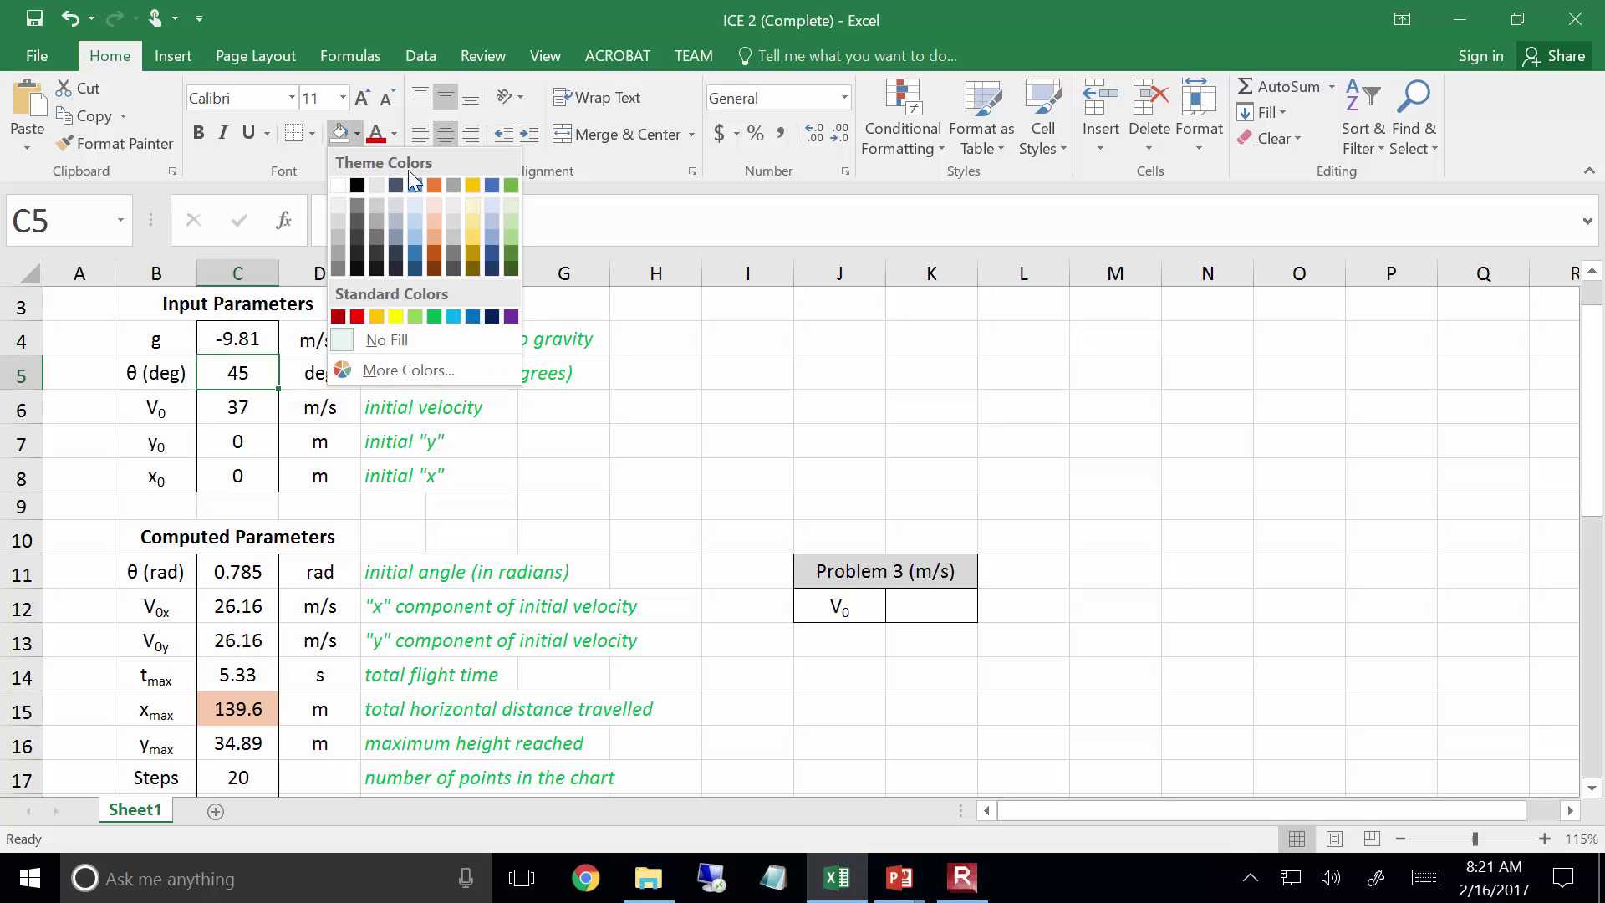
left_click(414, 218)
left_click(717, 477)
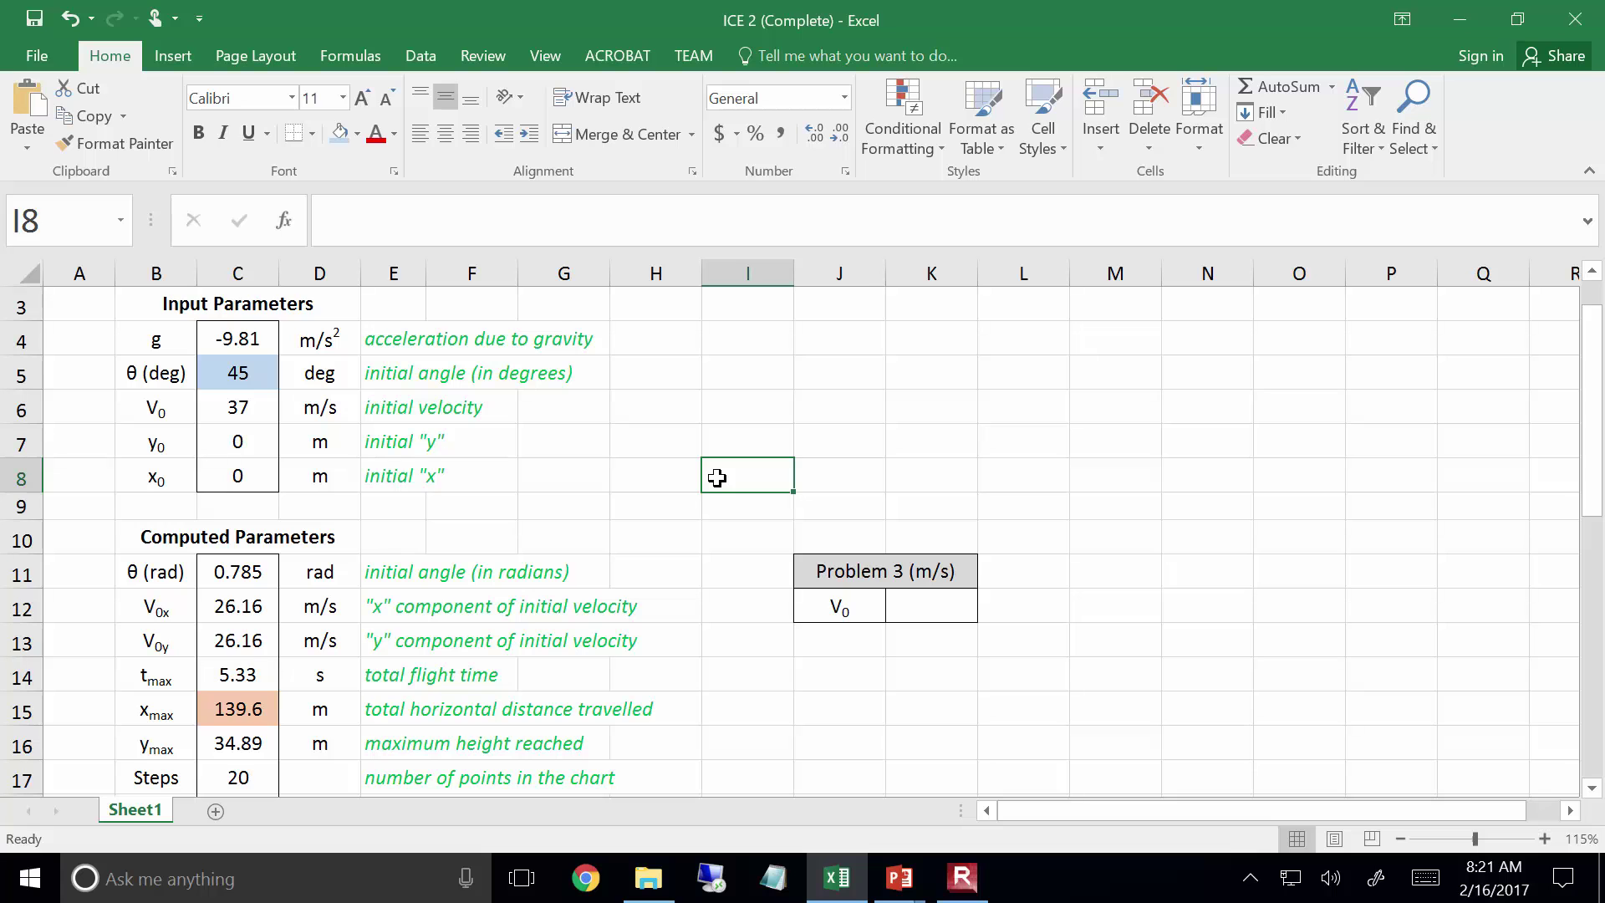
Set the initial angle in C5 to 0 degrees
key("Up")
key("Up")
key("Up")
key("Left")
key("Left")
key("Left")
key("Left")
key("Left")
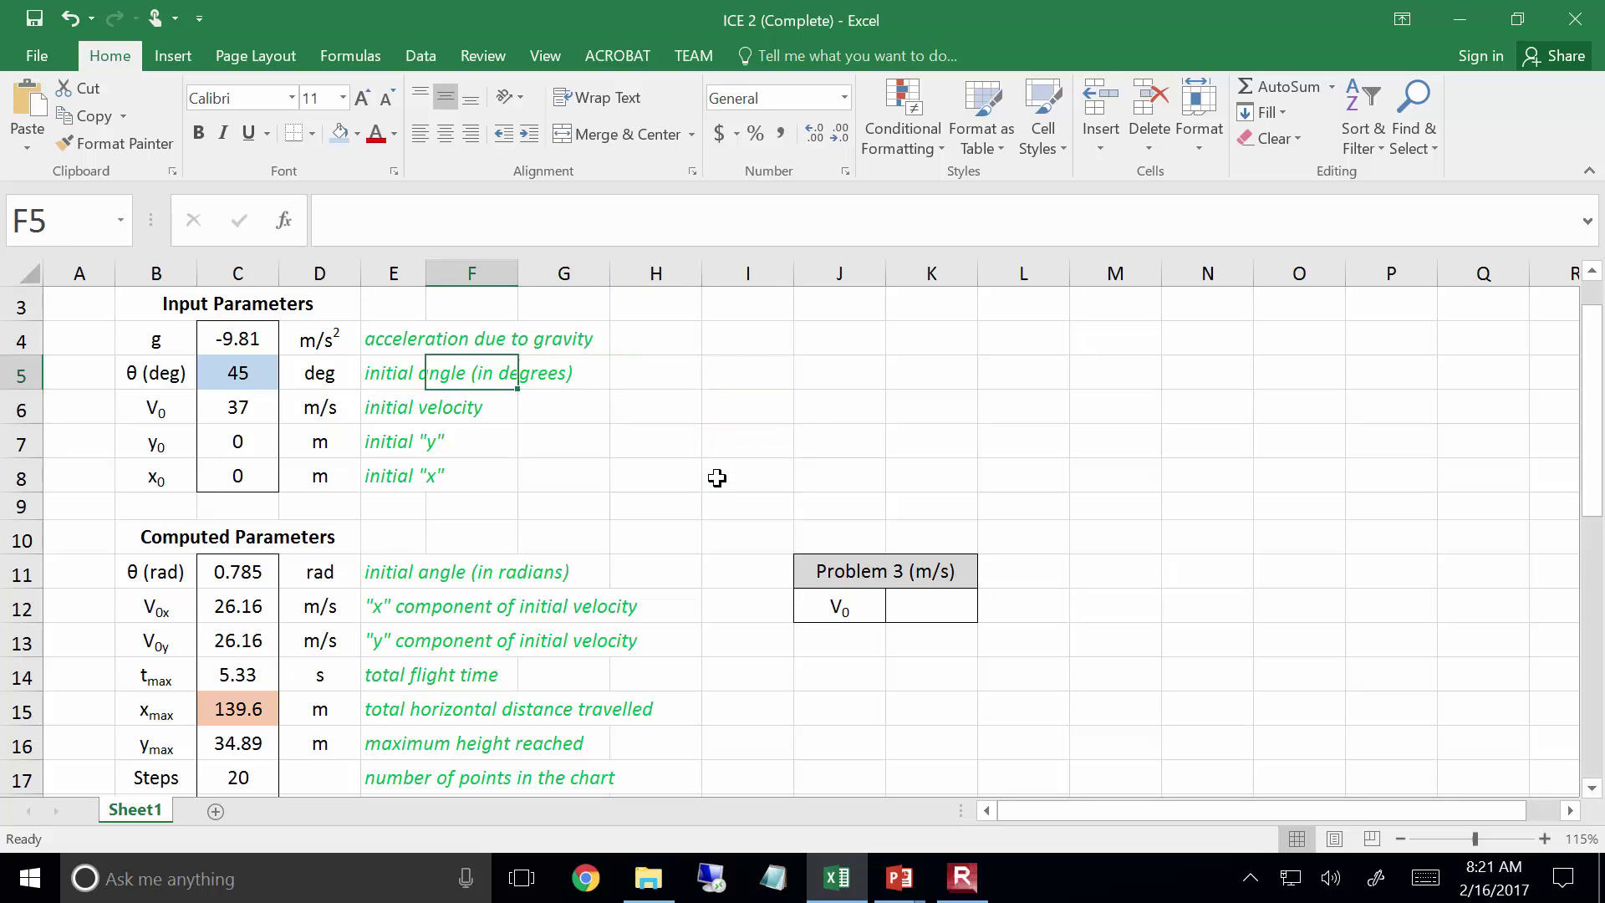
key("Left")
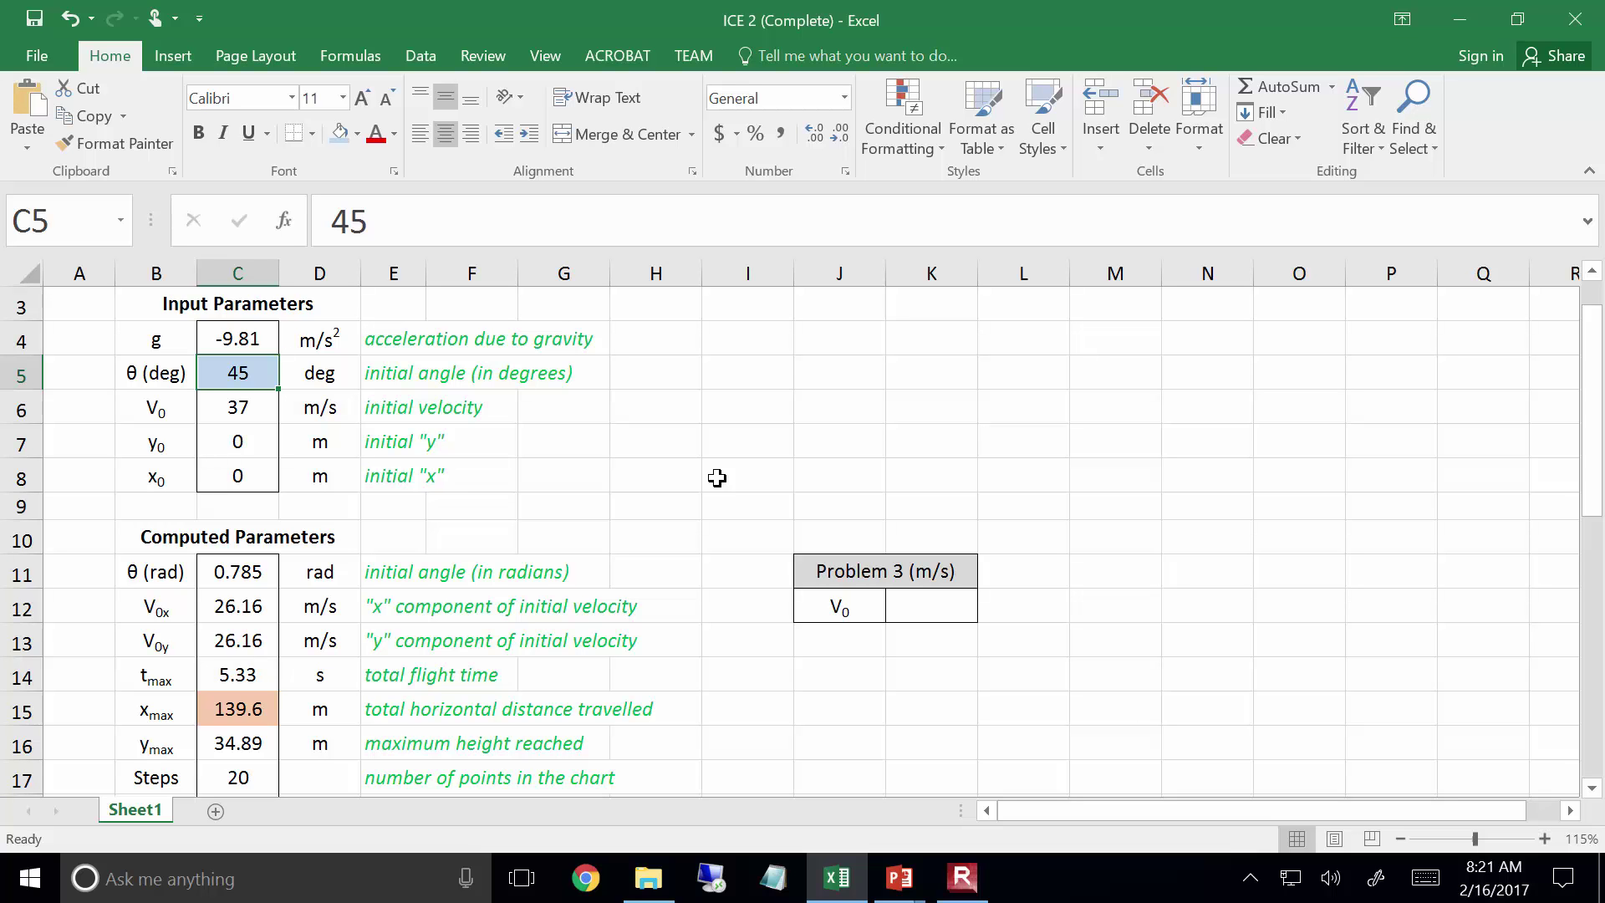
type("0")
key("Return")
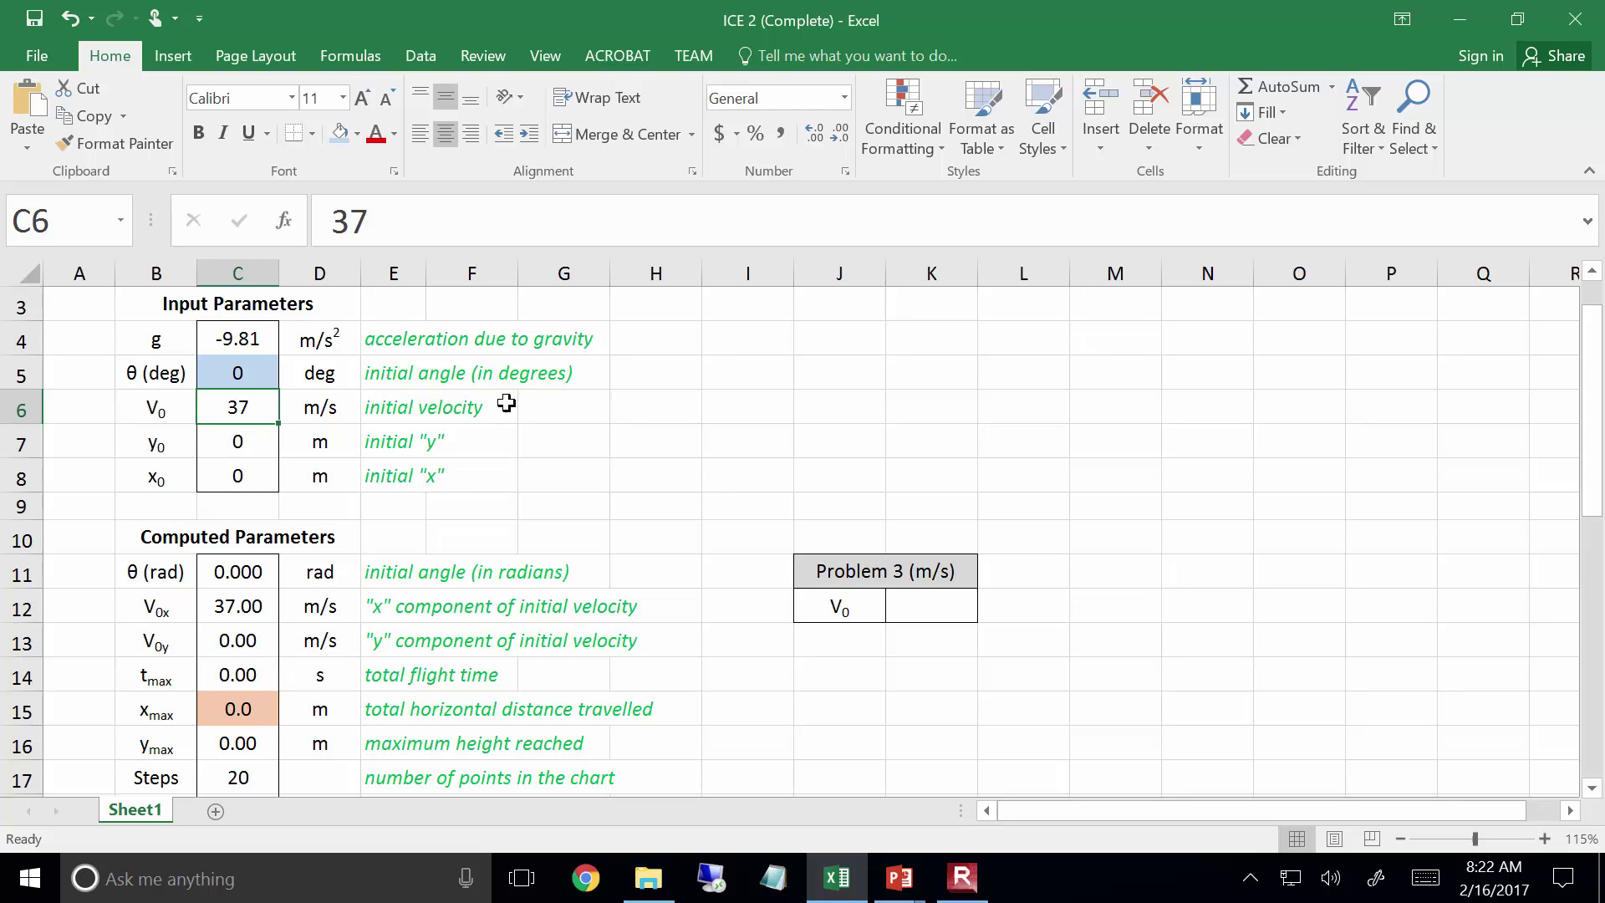
Use Goal Seek to bring the total horizontal distance in C15 to 125 by changing the initial angle in C5, and accept the solution
left_click(414, 58)
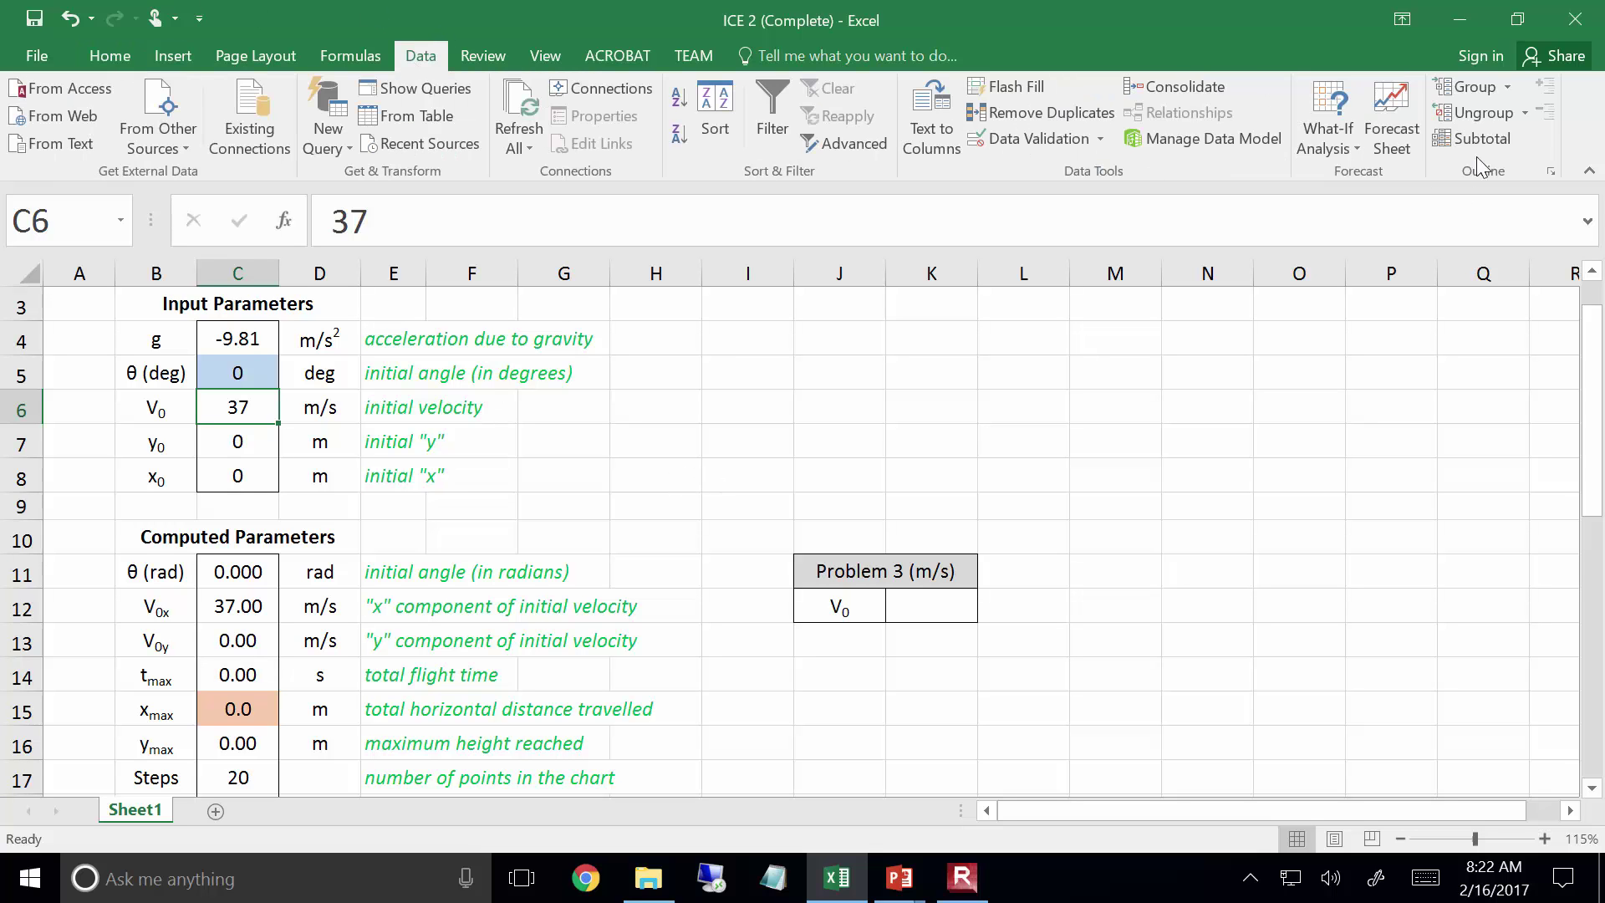
left_click(1324, 126)
left_click(1366, 206)
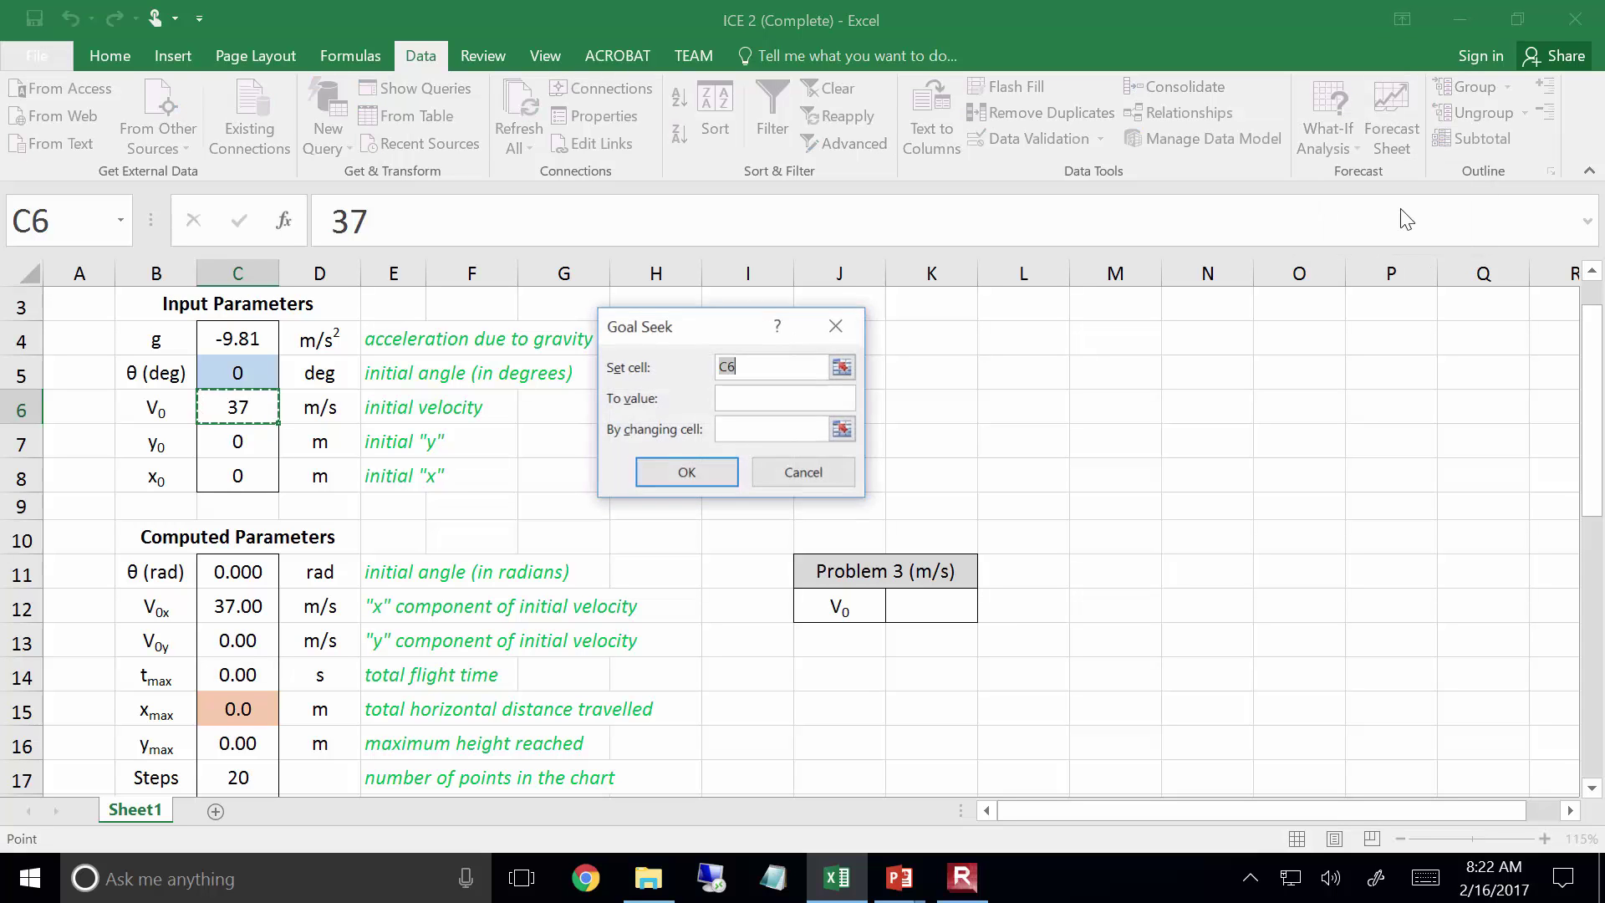
left_click(264, 707)
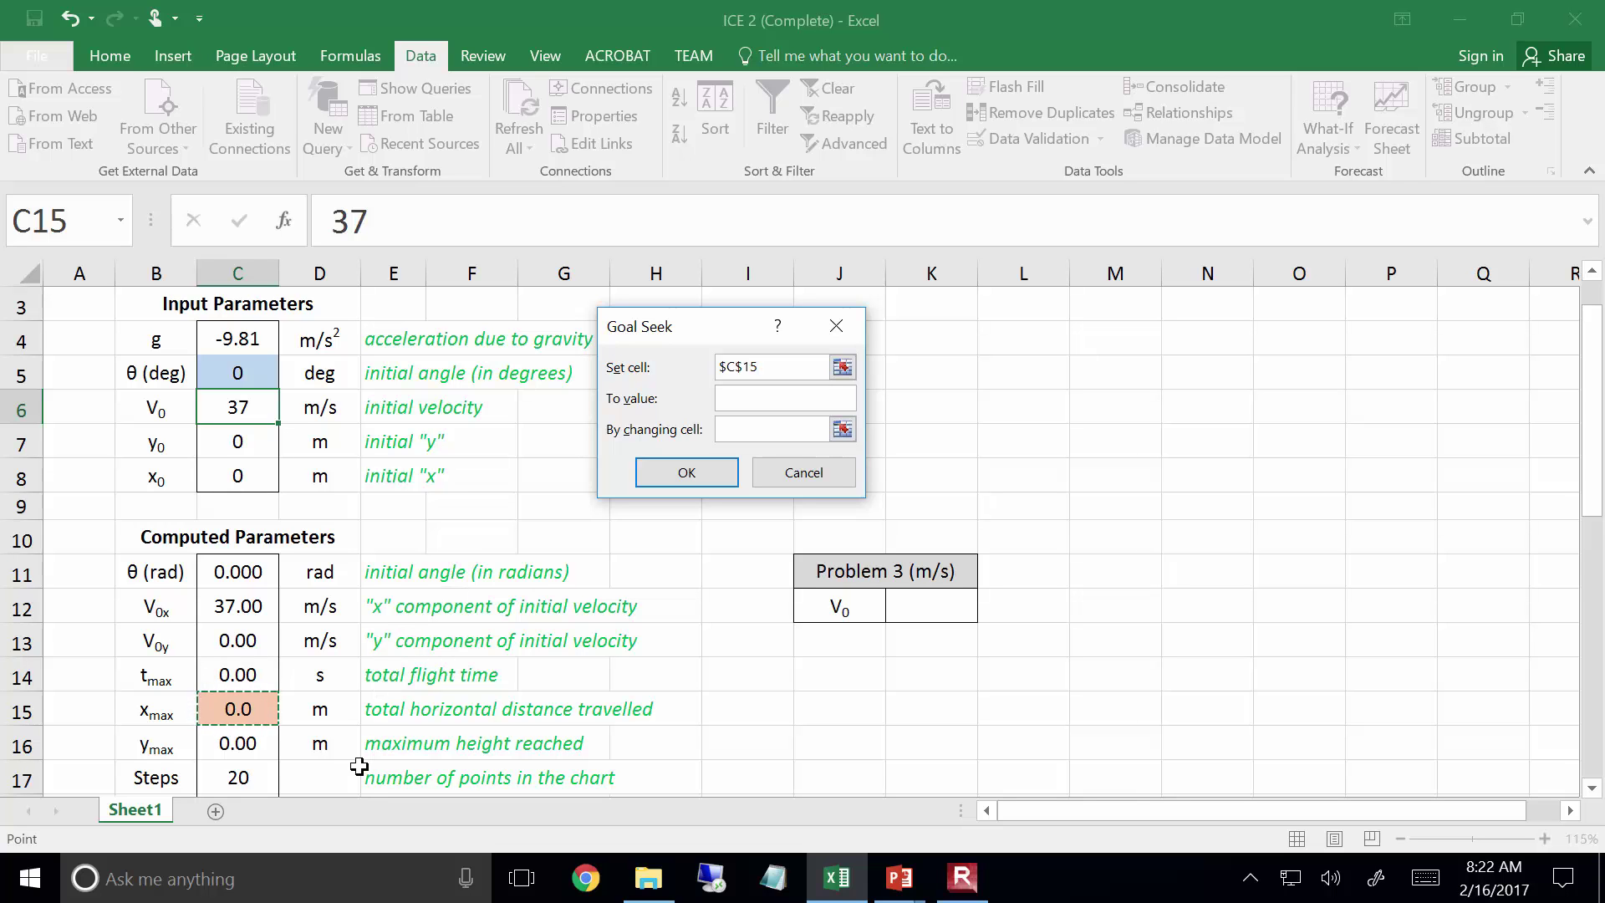
left_click(781, 402)
type("125")
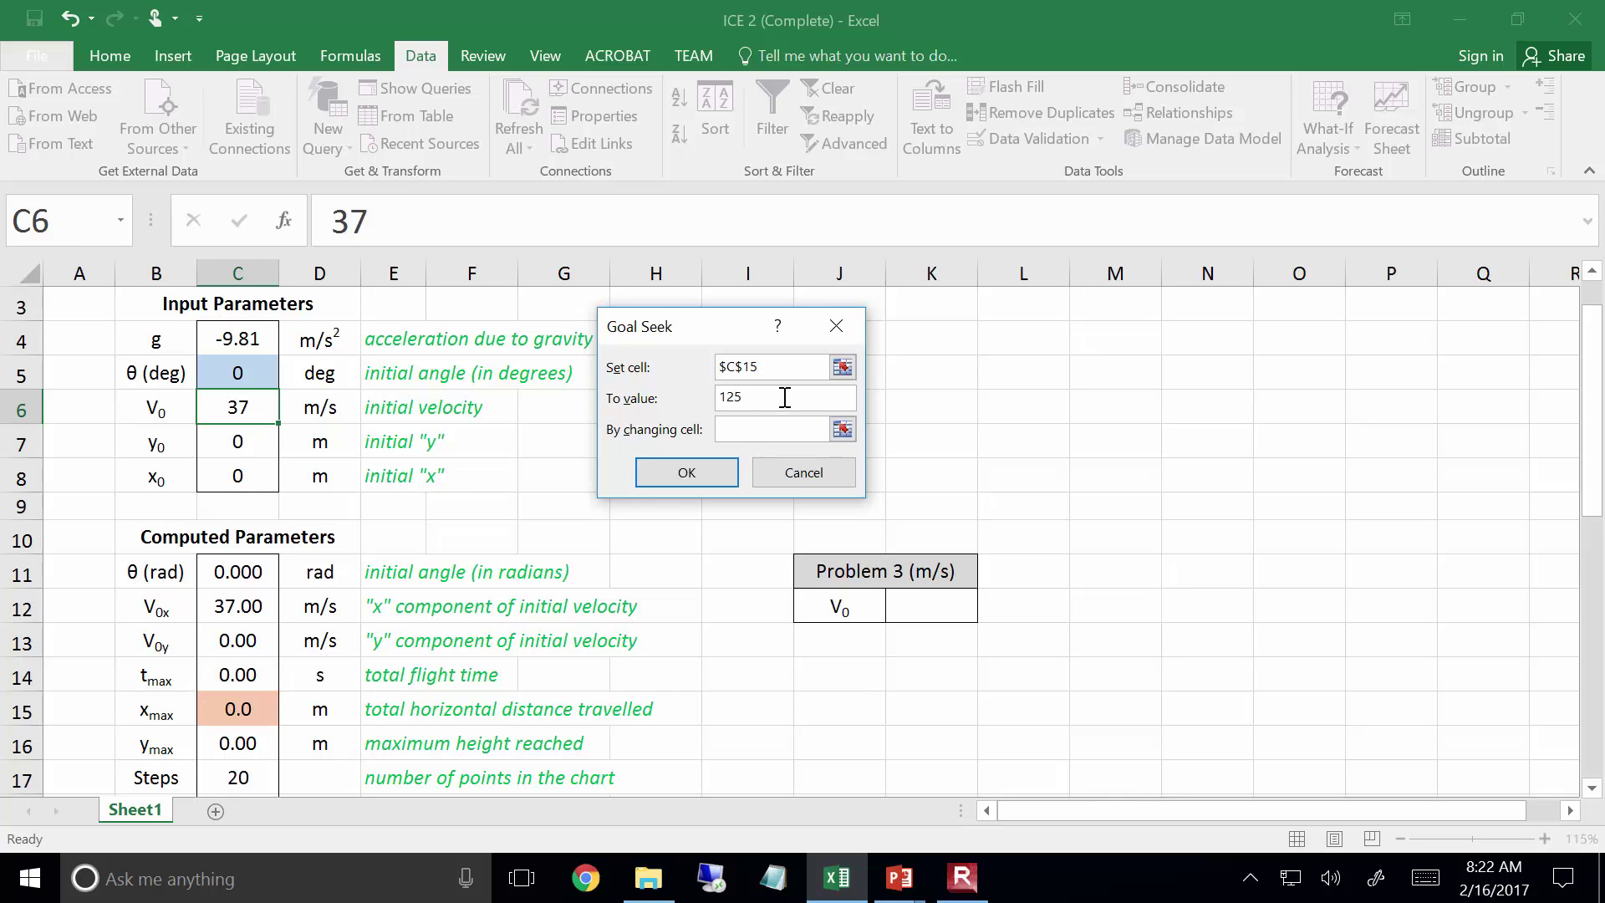
left_click(774, 431)
left_click(251, 380)
left_click(697, 475)
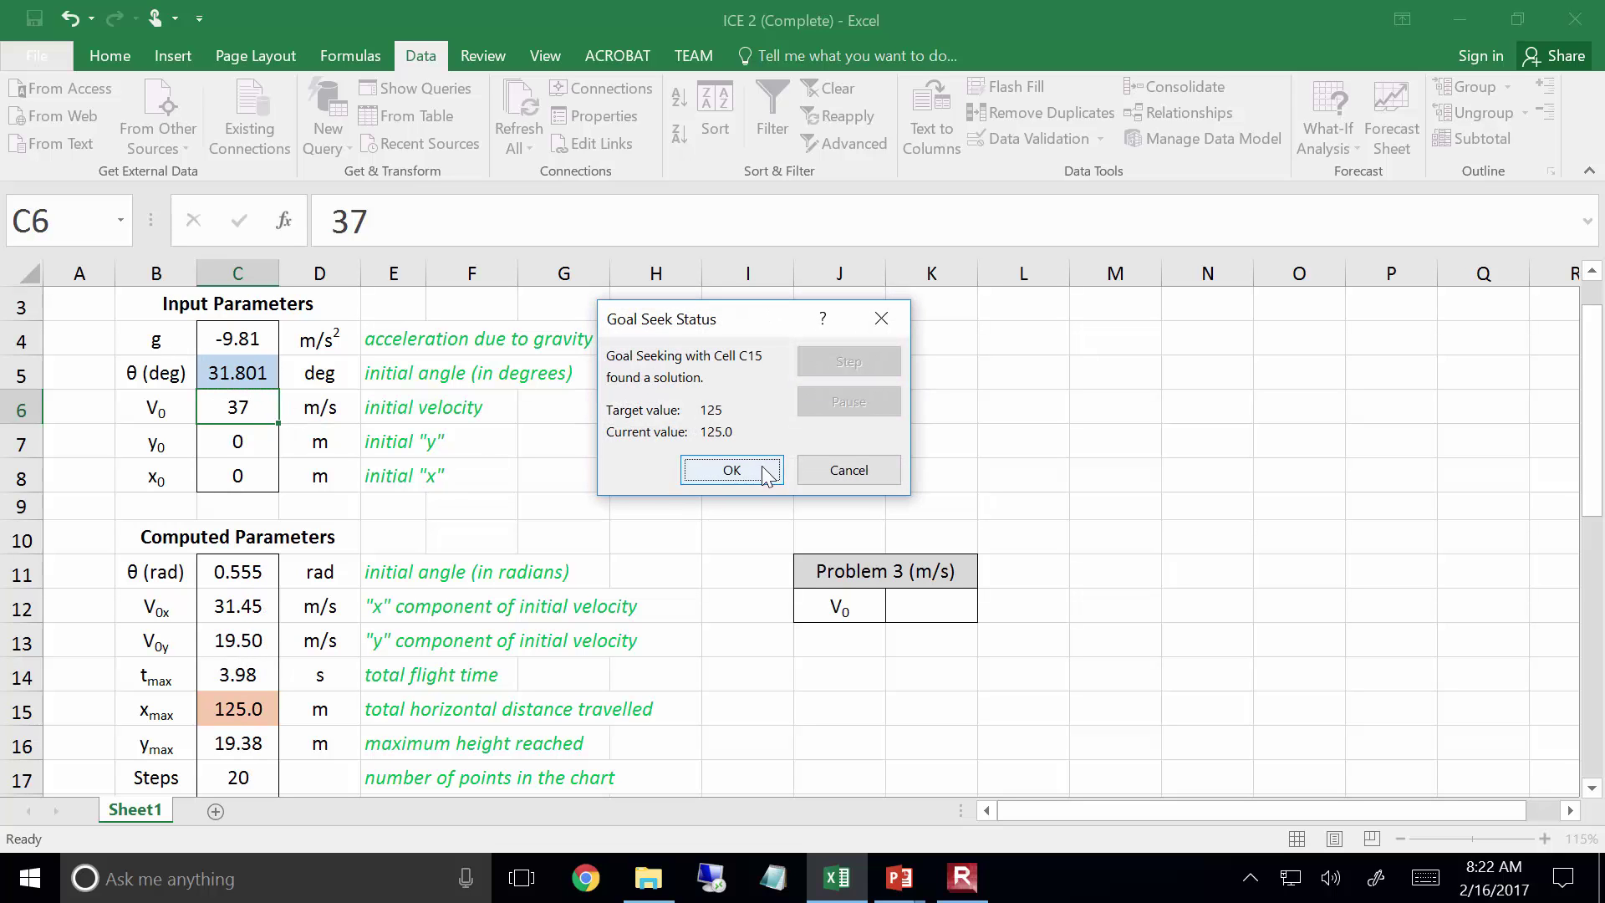
left_click(729, 469)
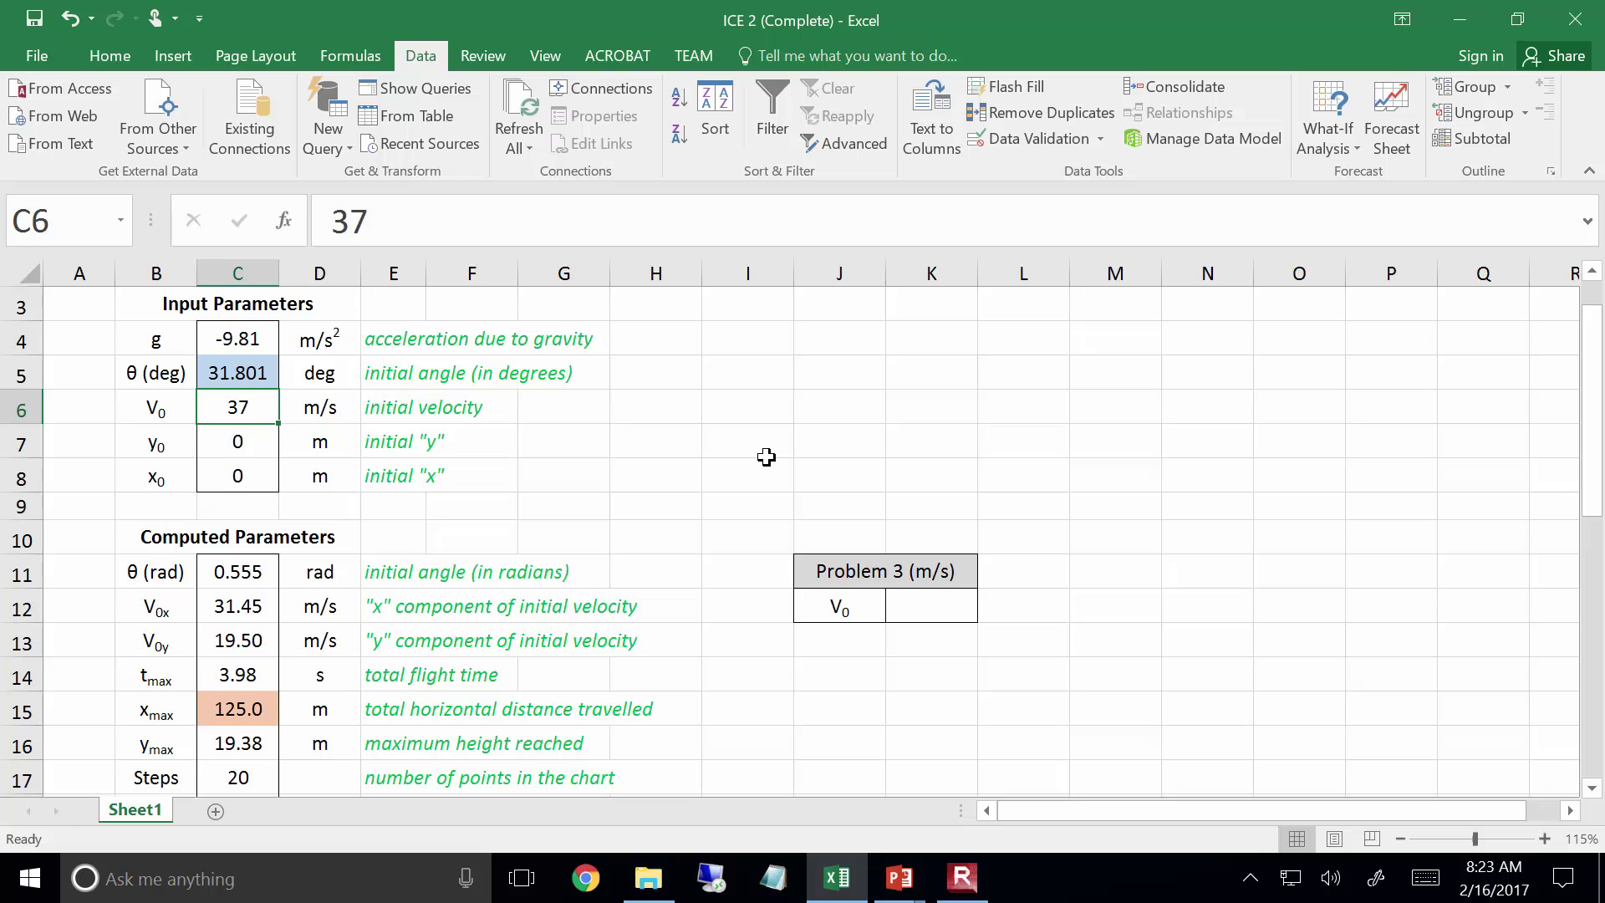
Set the initial angle in C5 to 89 degrees
key("Up")
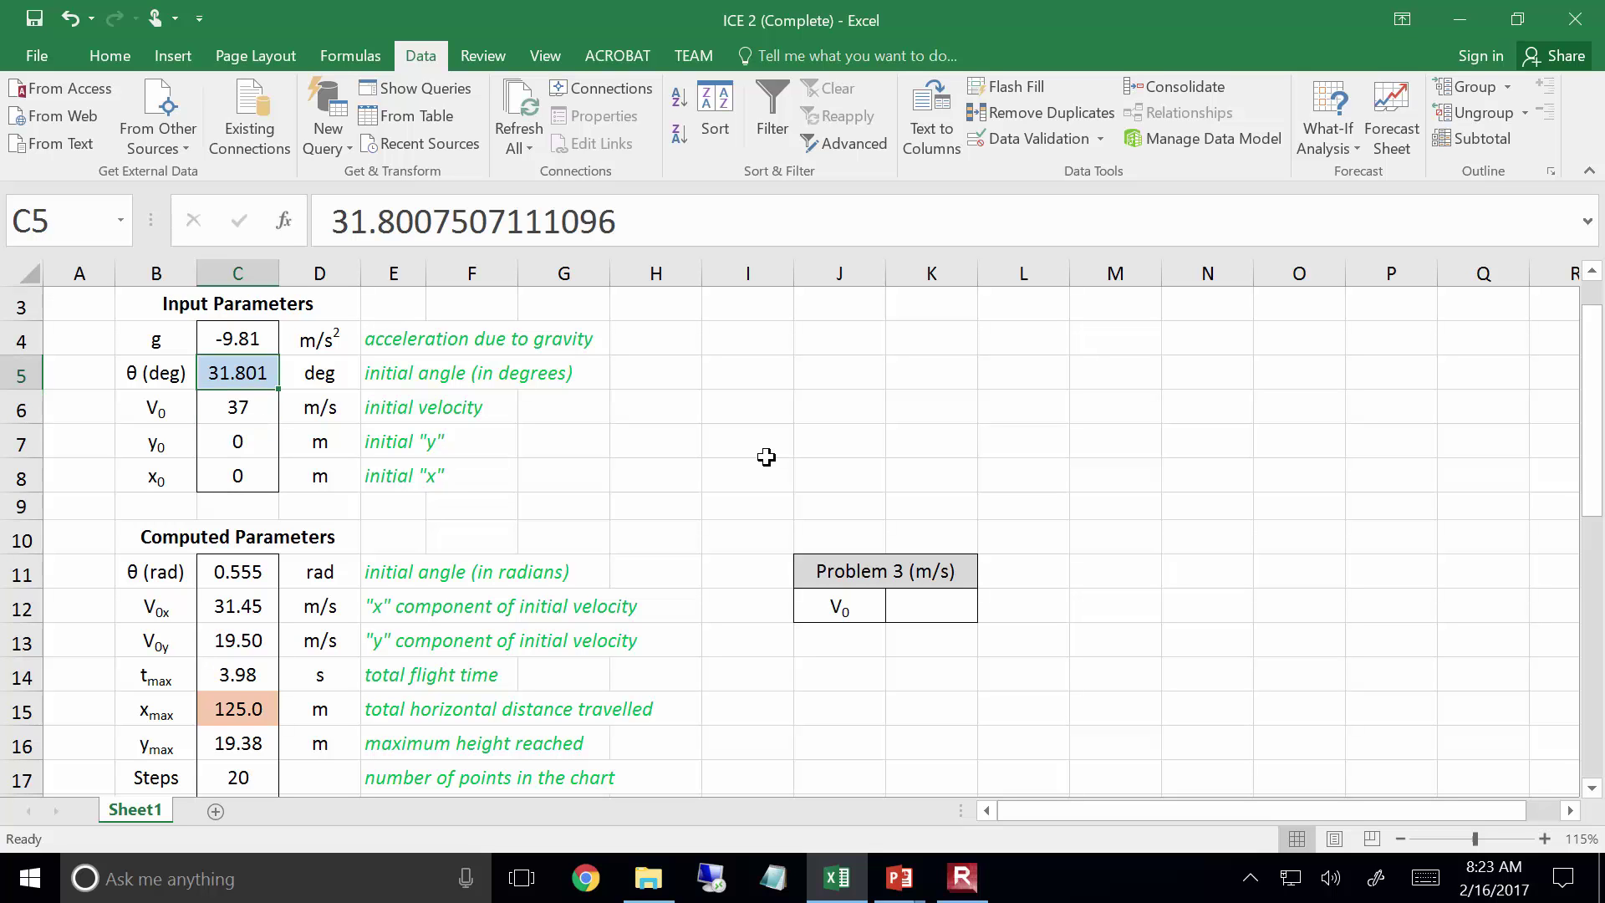
type("89")
key("Return")
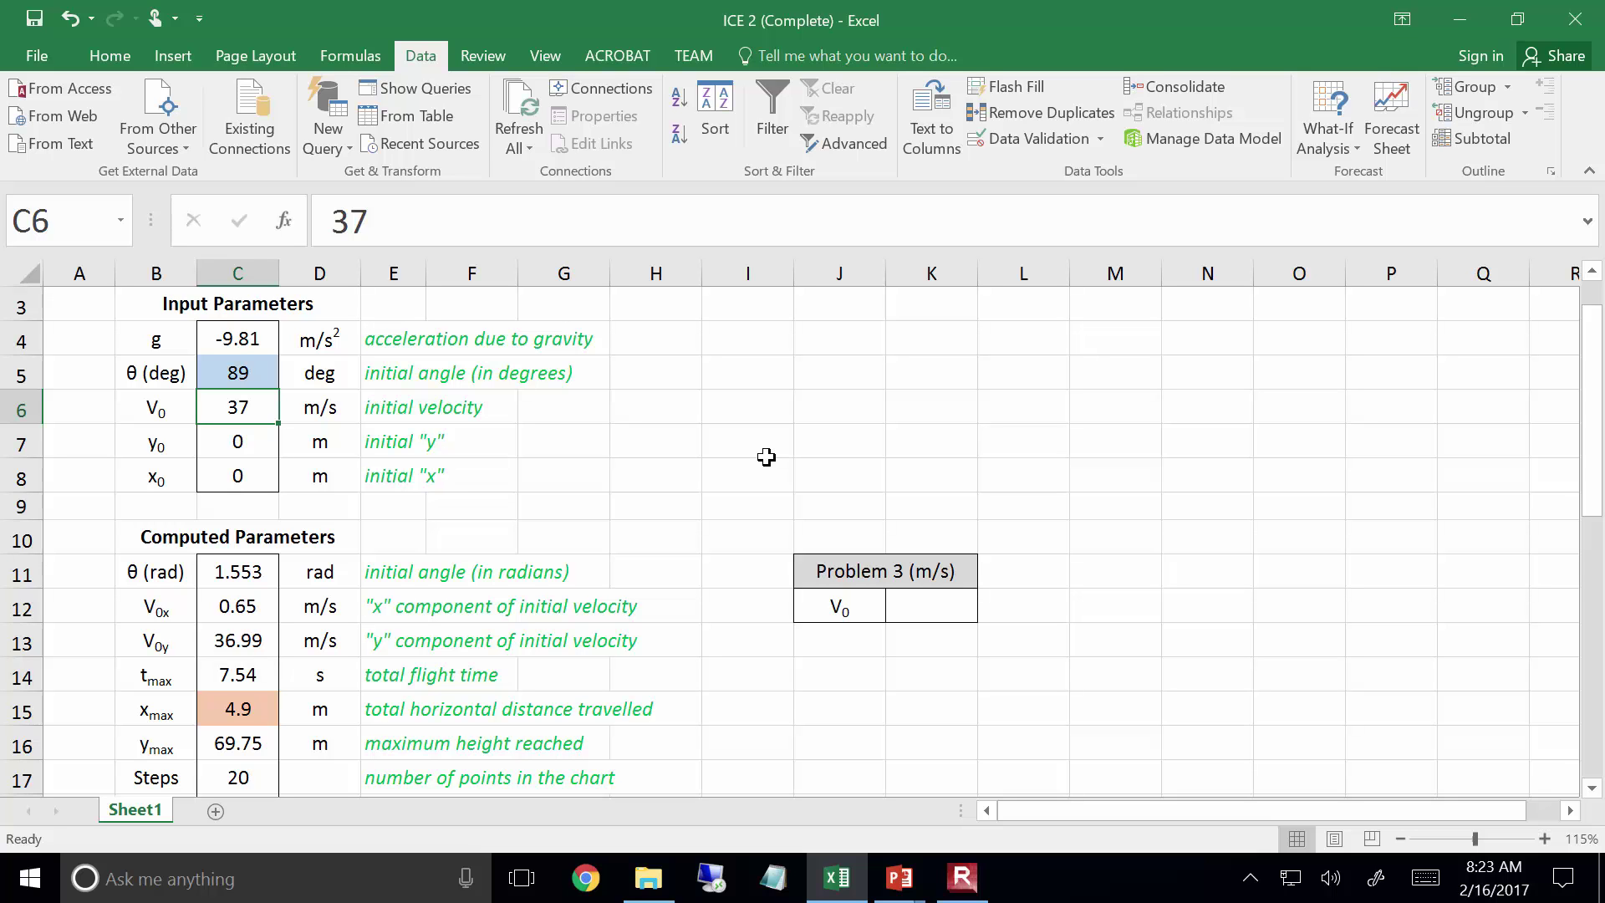
Rerun Goal Seek from the 89-degree starting angle, targeting 125 in C15 by changing C5, and accept the solution
left_click(1328, 138)
left_click(1357, 213)
left_click(243, 710)
key("Tab")
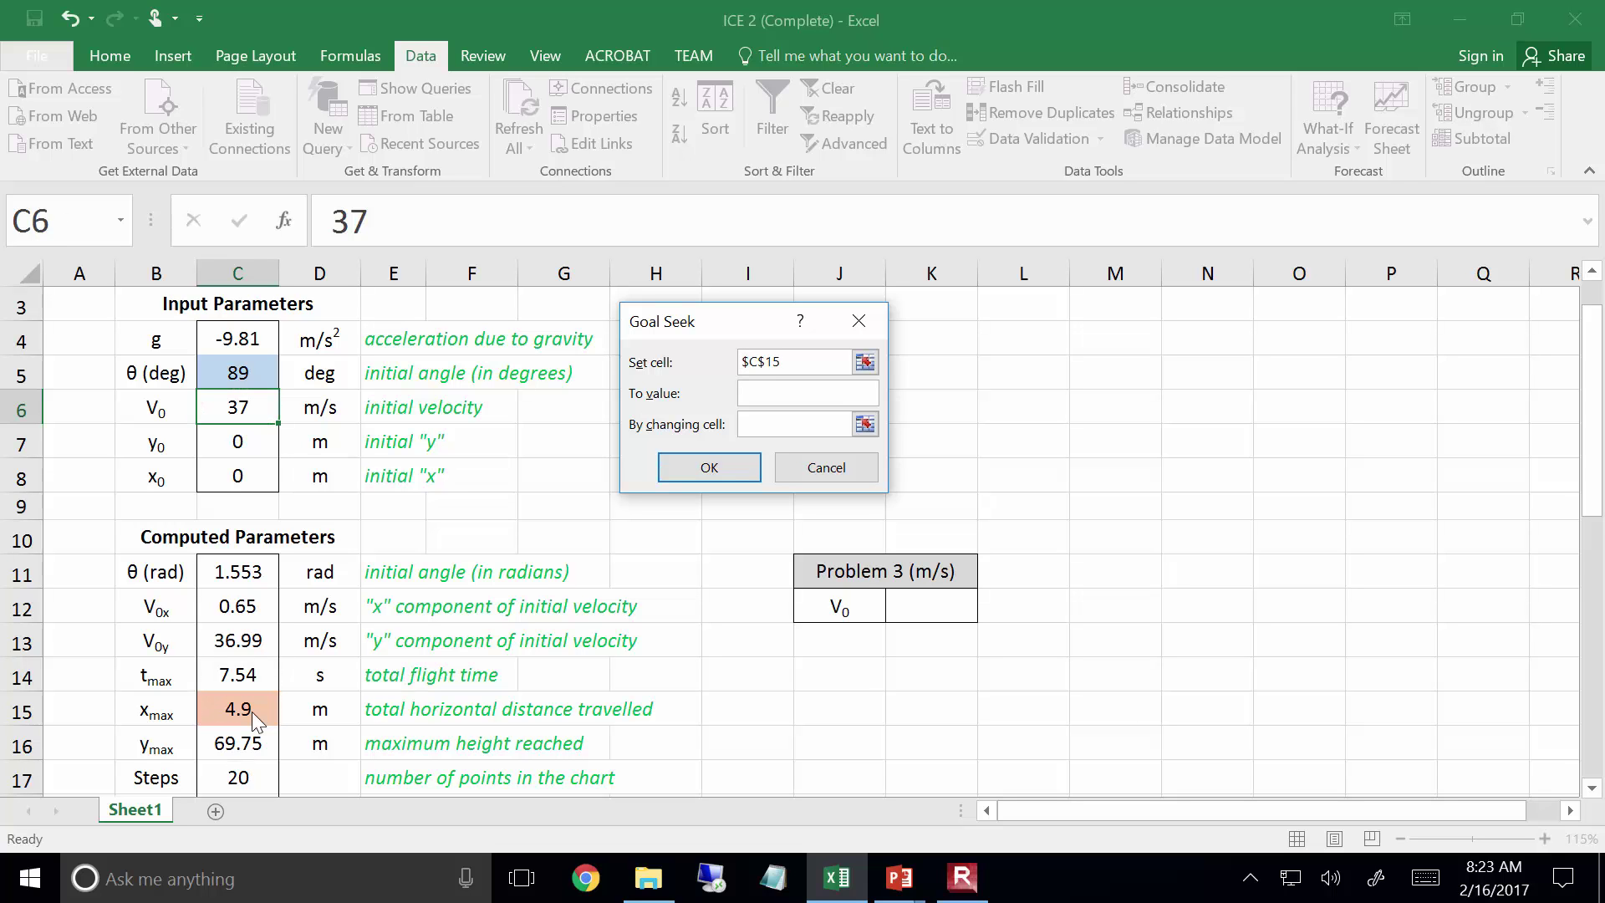
type("125")
left_click(209, 376)
left_click(707, 469)
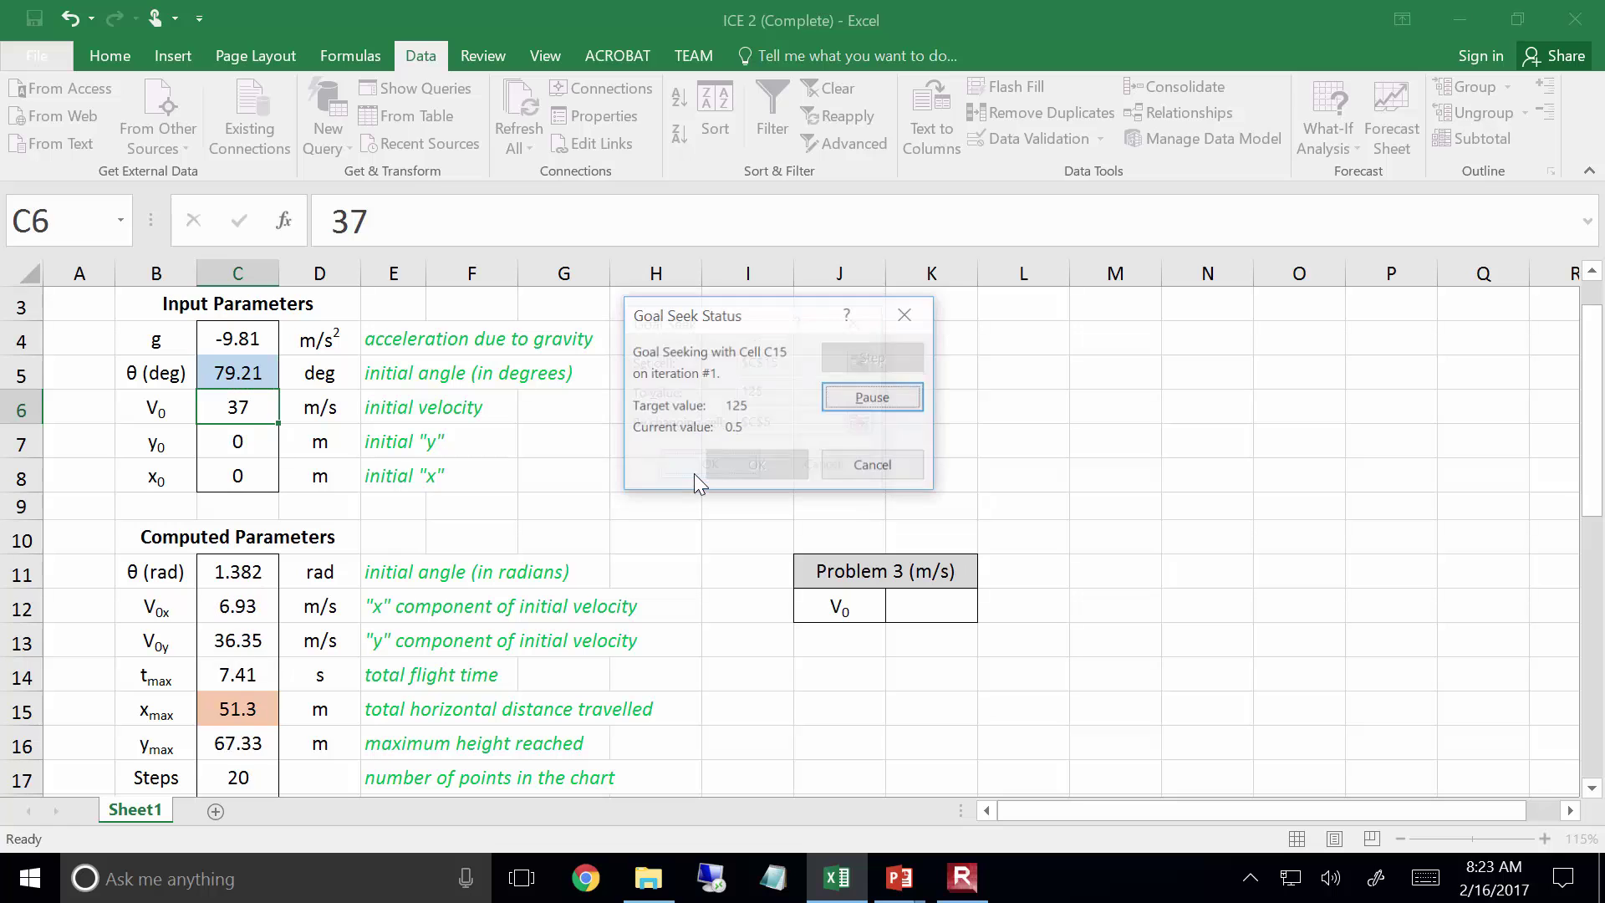
left_click(745, 478)
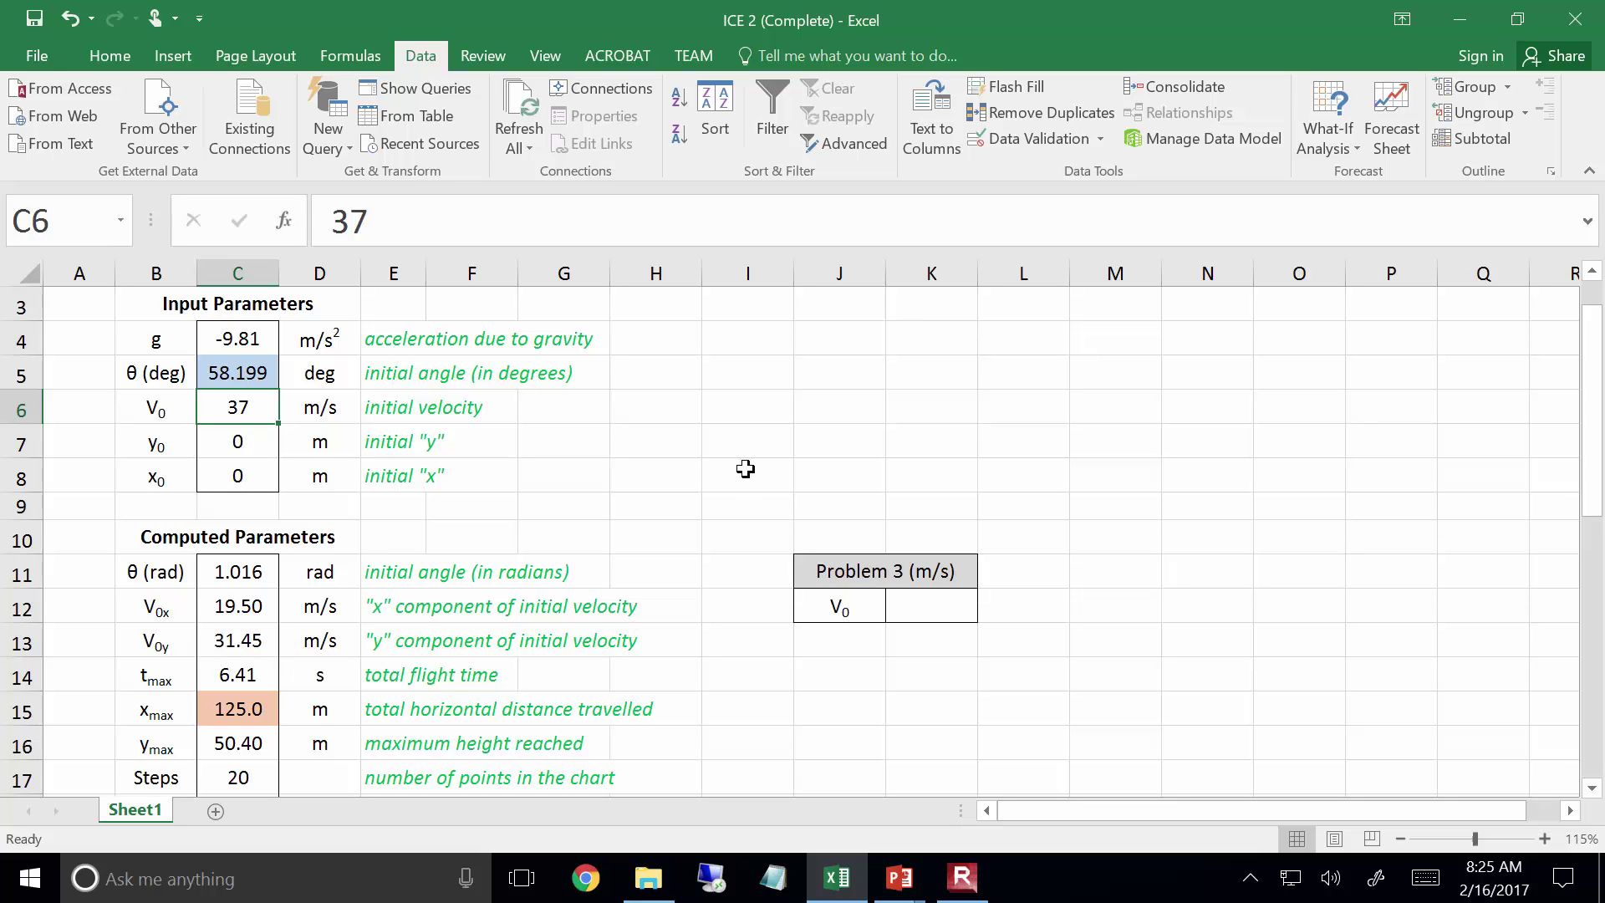
Enable the Analysis ToolPak and Solver Add-in in the Excel add-ins options
left_click(30, 57)
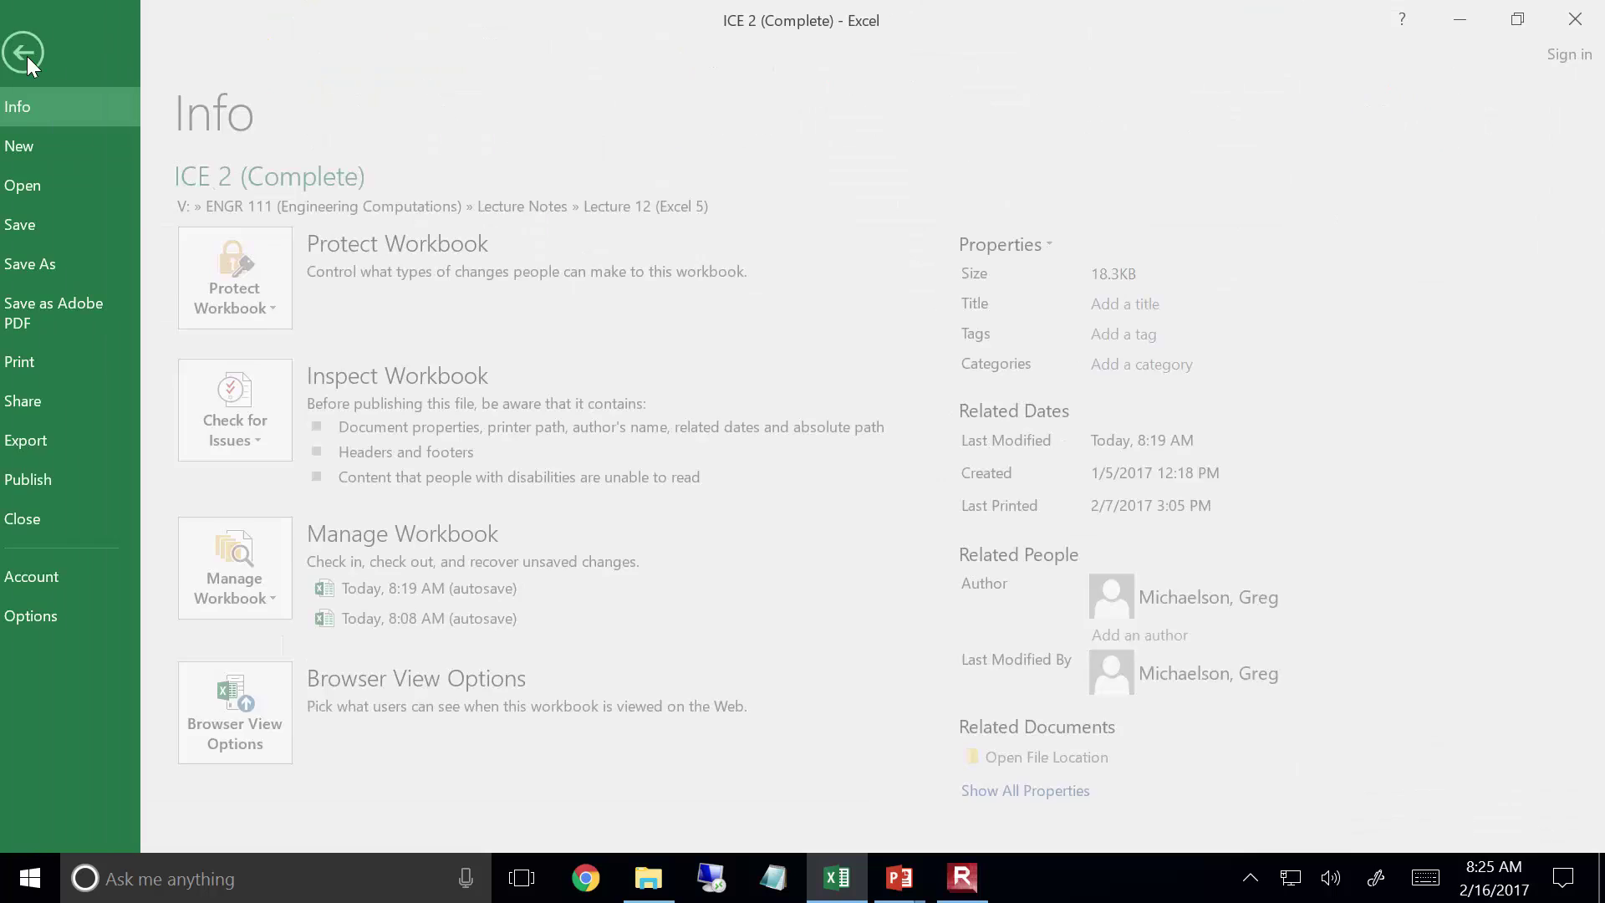
left_click(89, 610)
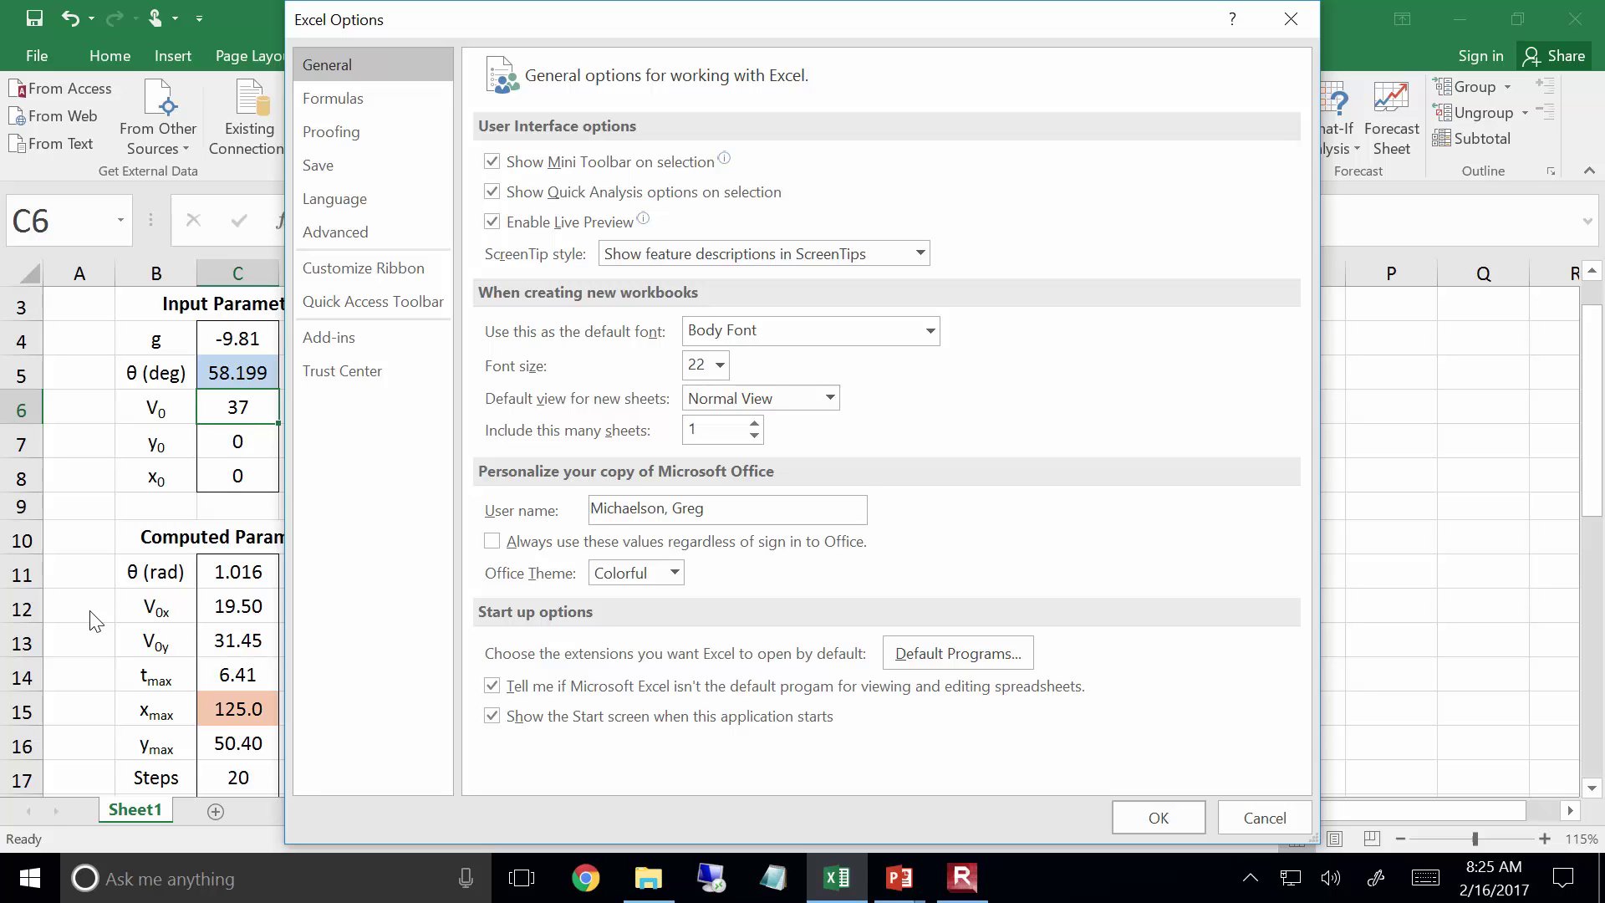
left_click(378, 353)
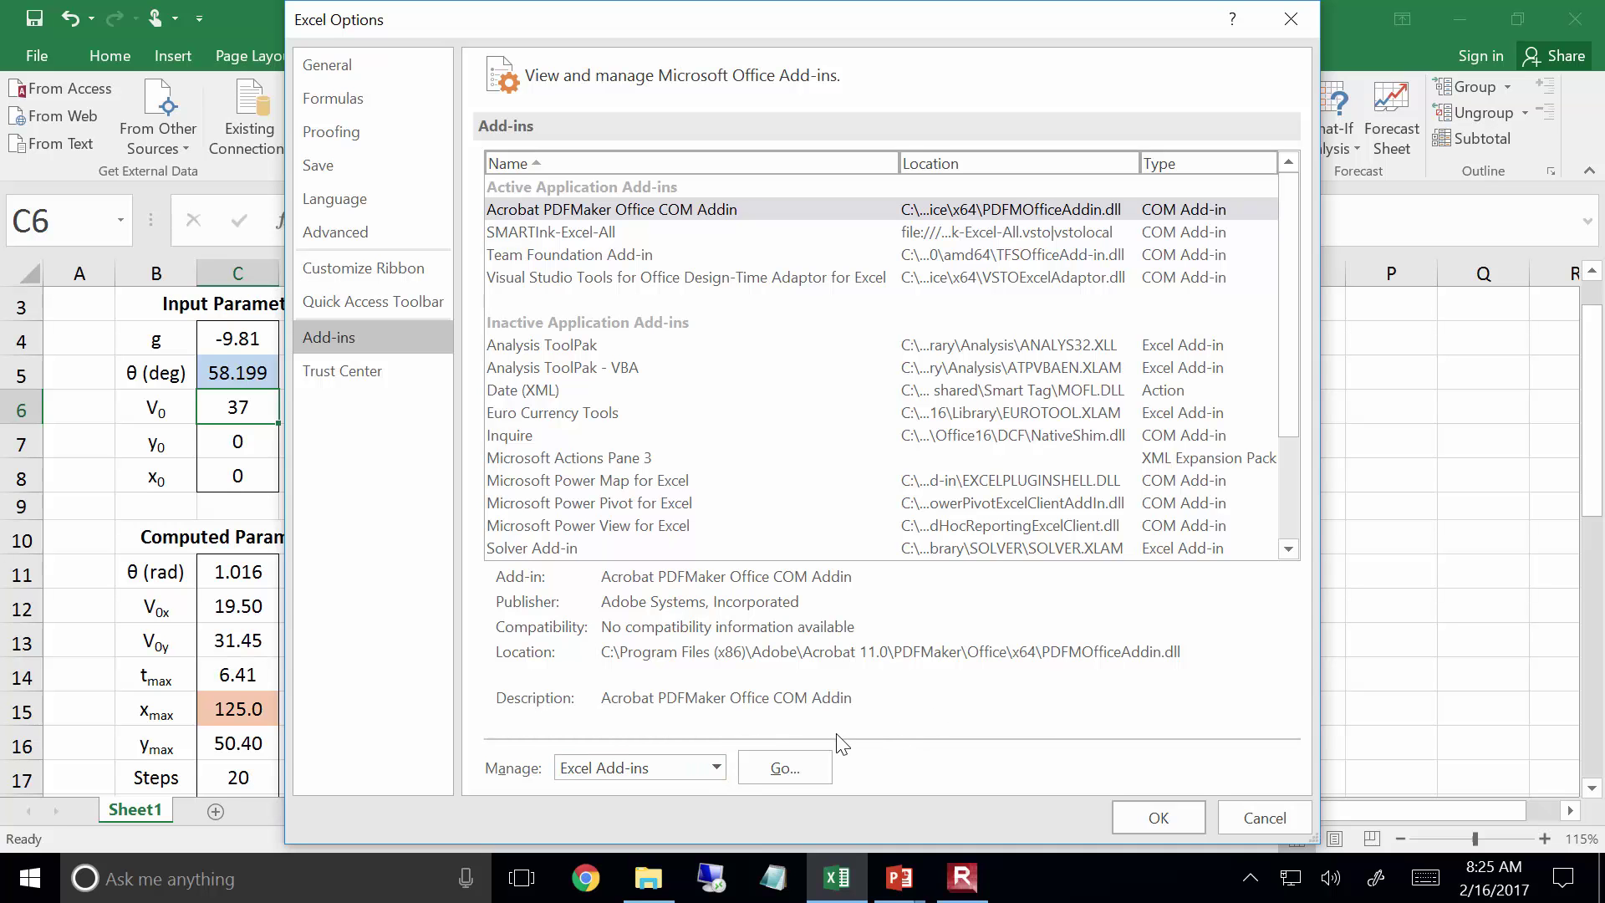
left_click(810, 768)
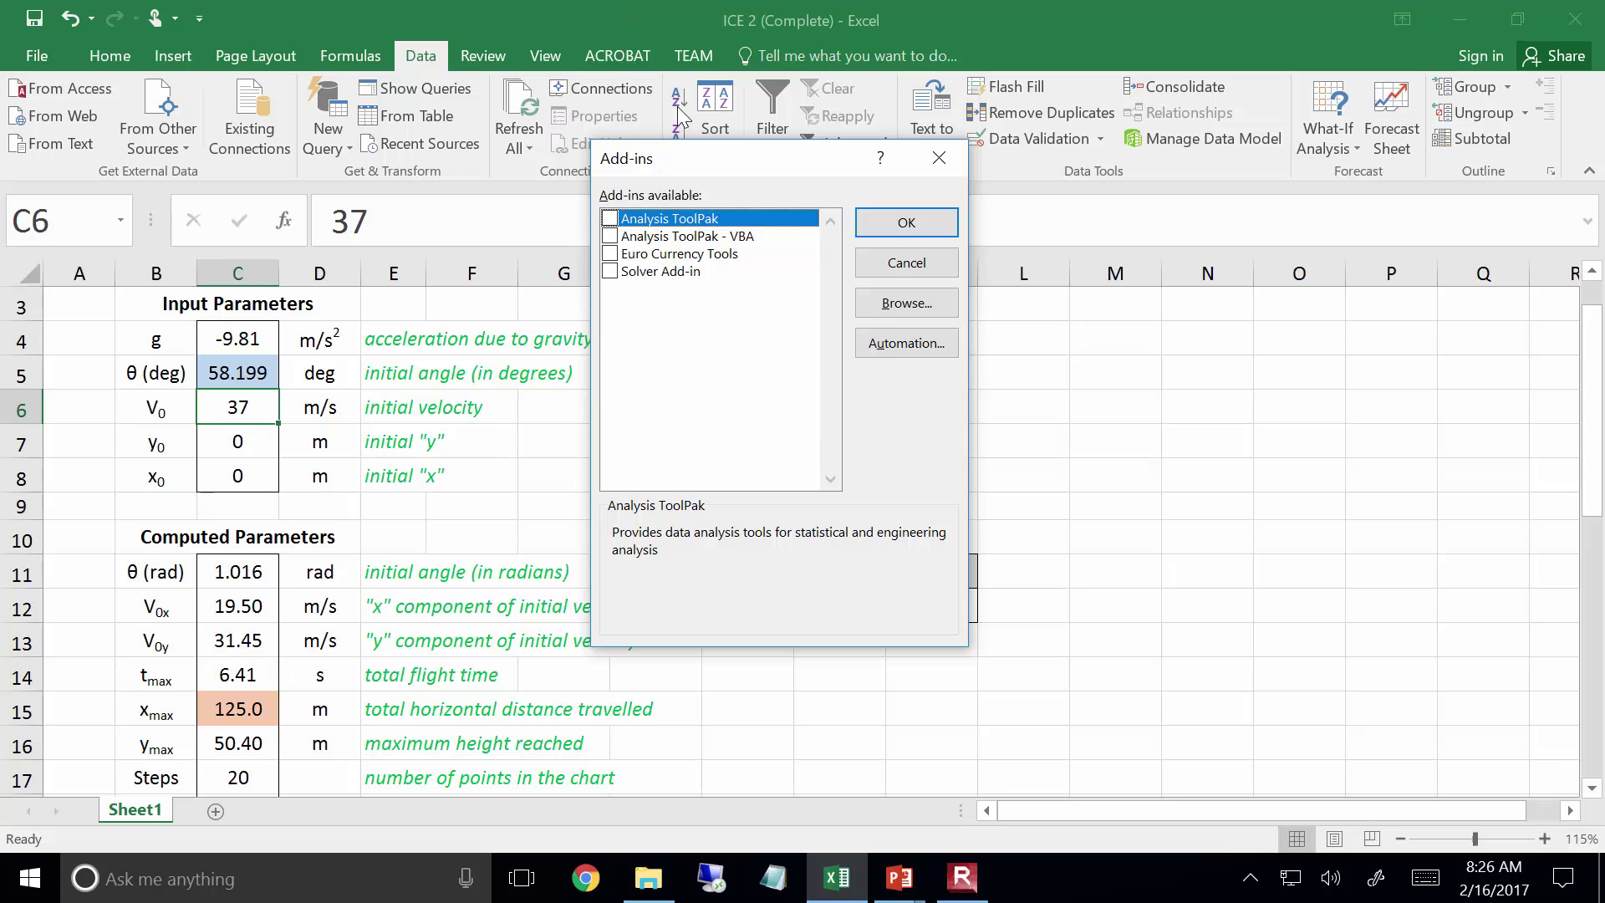
left_click_drag(663, 163, 572, 175)
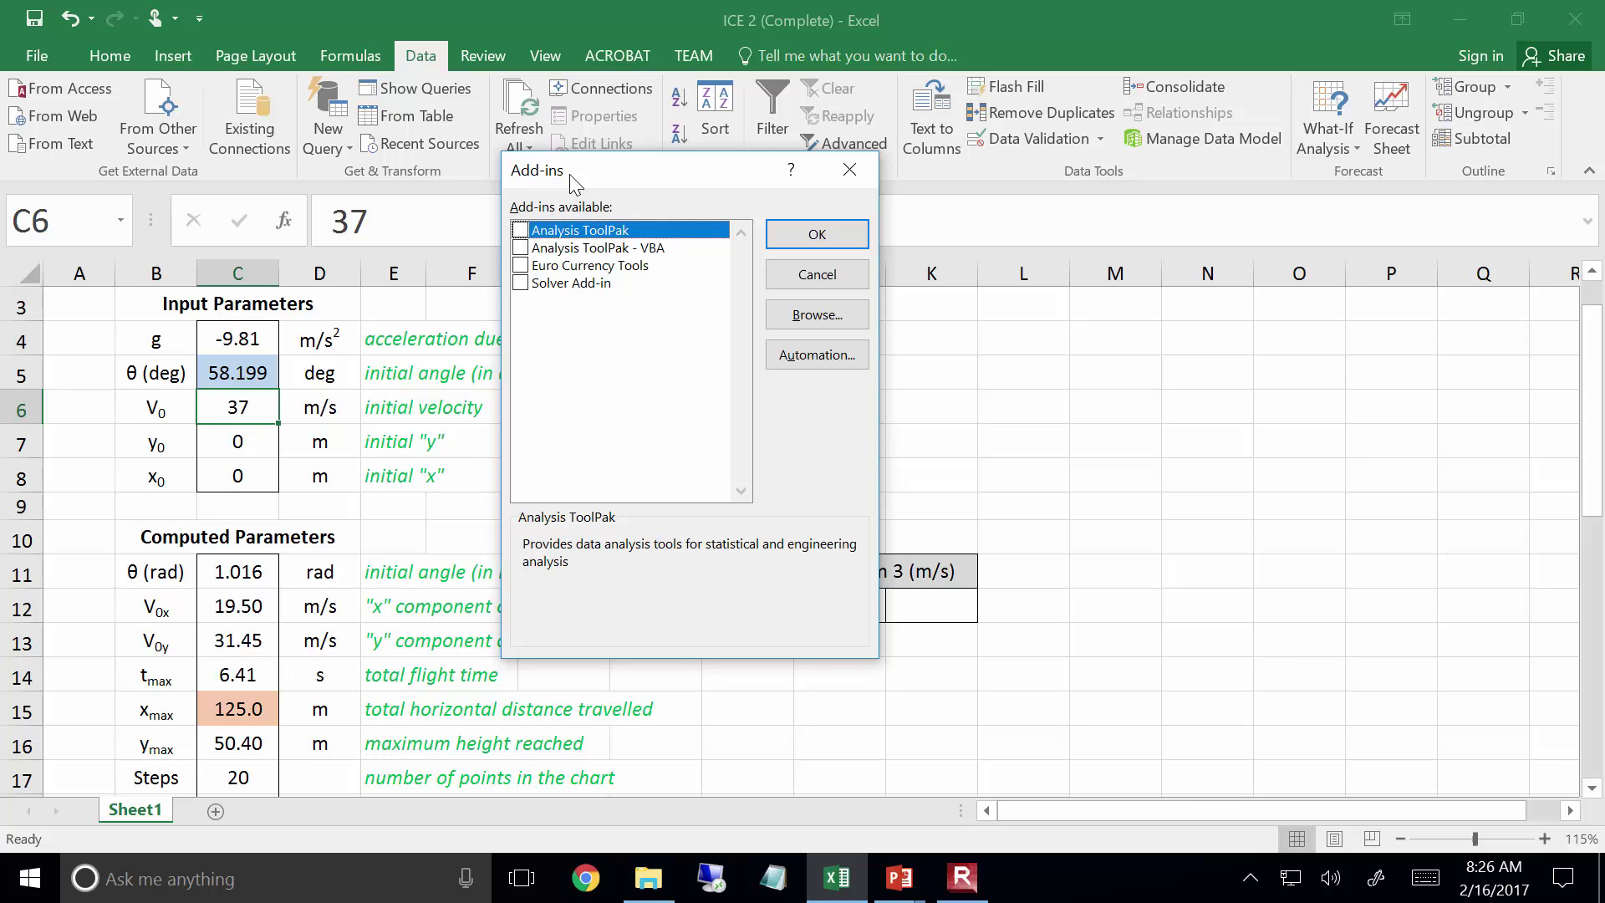
left_click(519, 231)
left_click(520, 282)
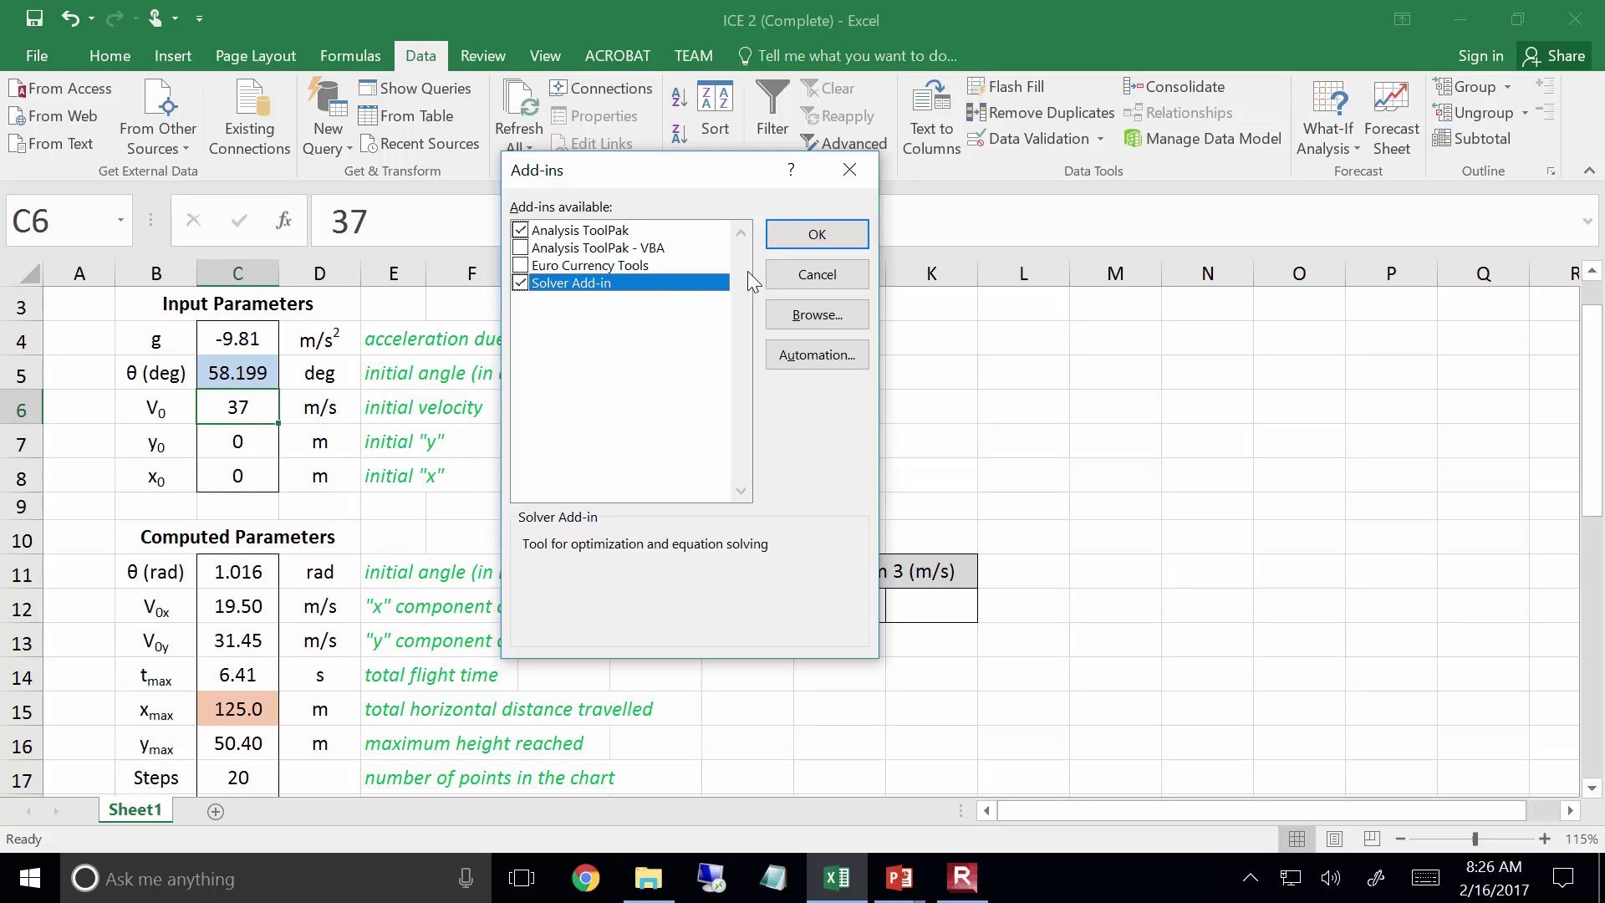
left_click(856, 234)
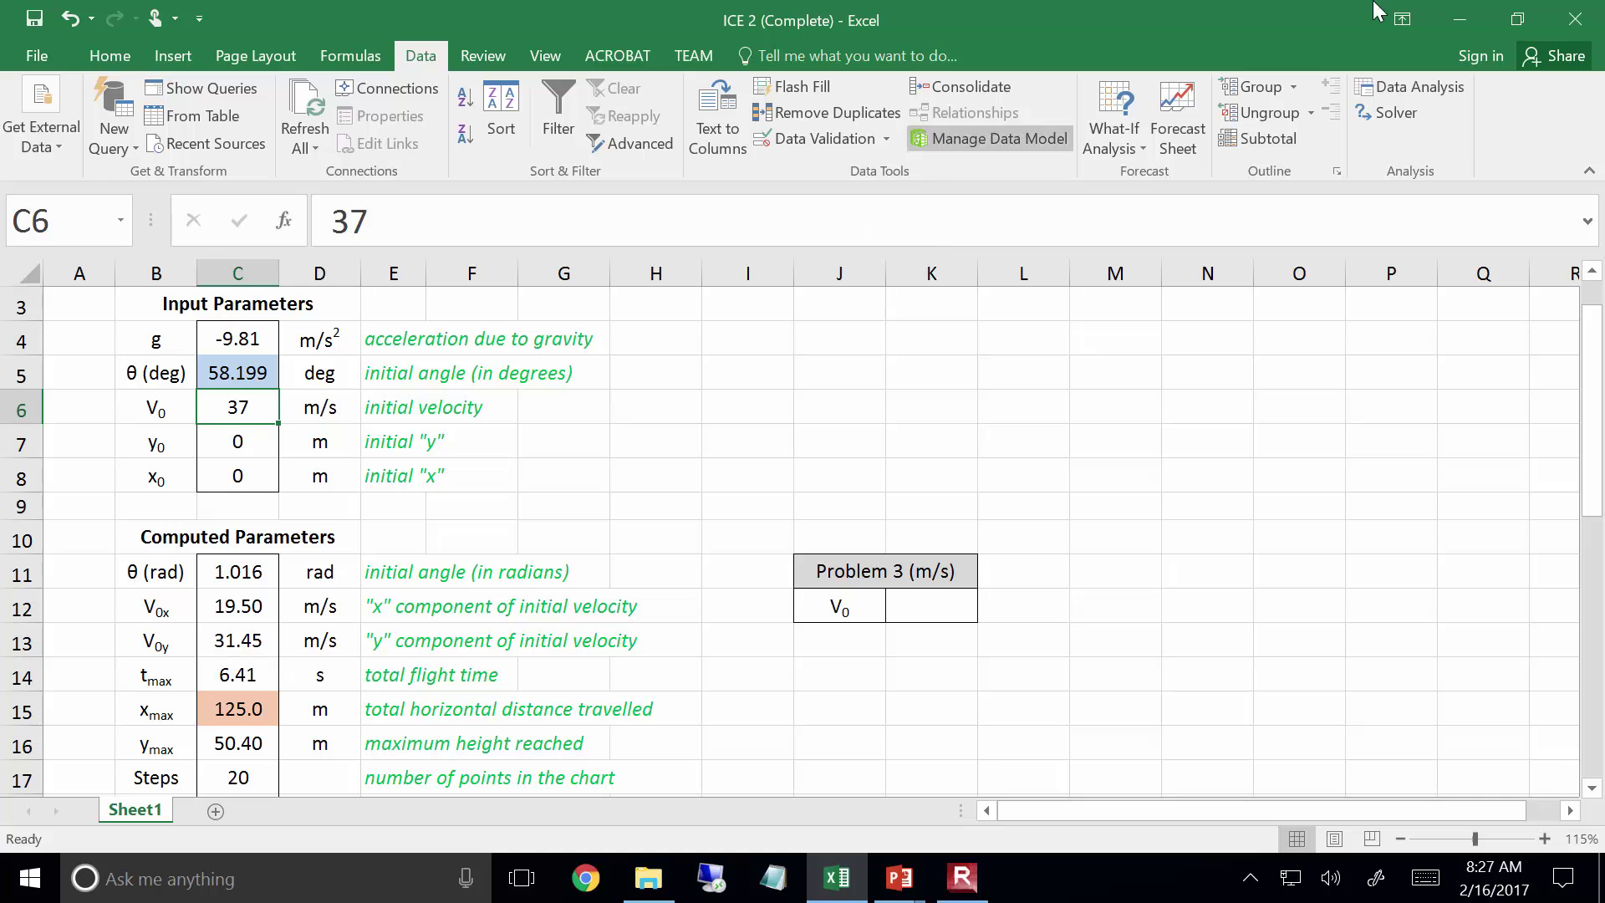
Open Solver for a look at its parameters, switch to PowerPoint and browse the SOLVER slides to slide 9
left_click(1406, 113)
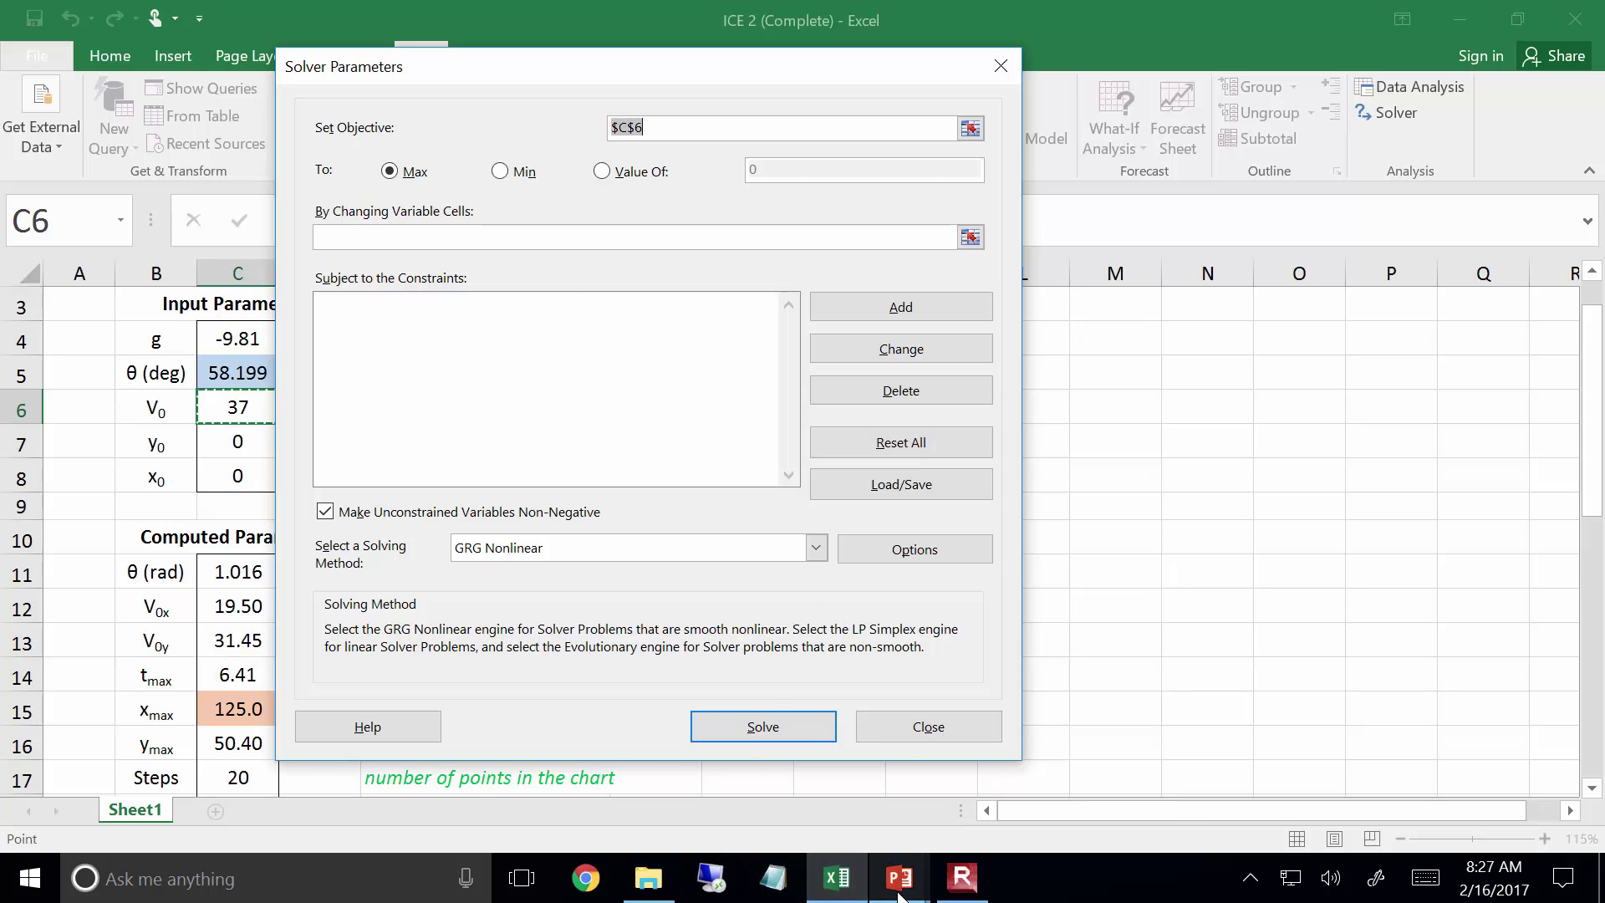
mouse_move(899, 880)
left_click(1047, 831)
scroll(988, 694, "down", 1)
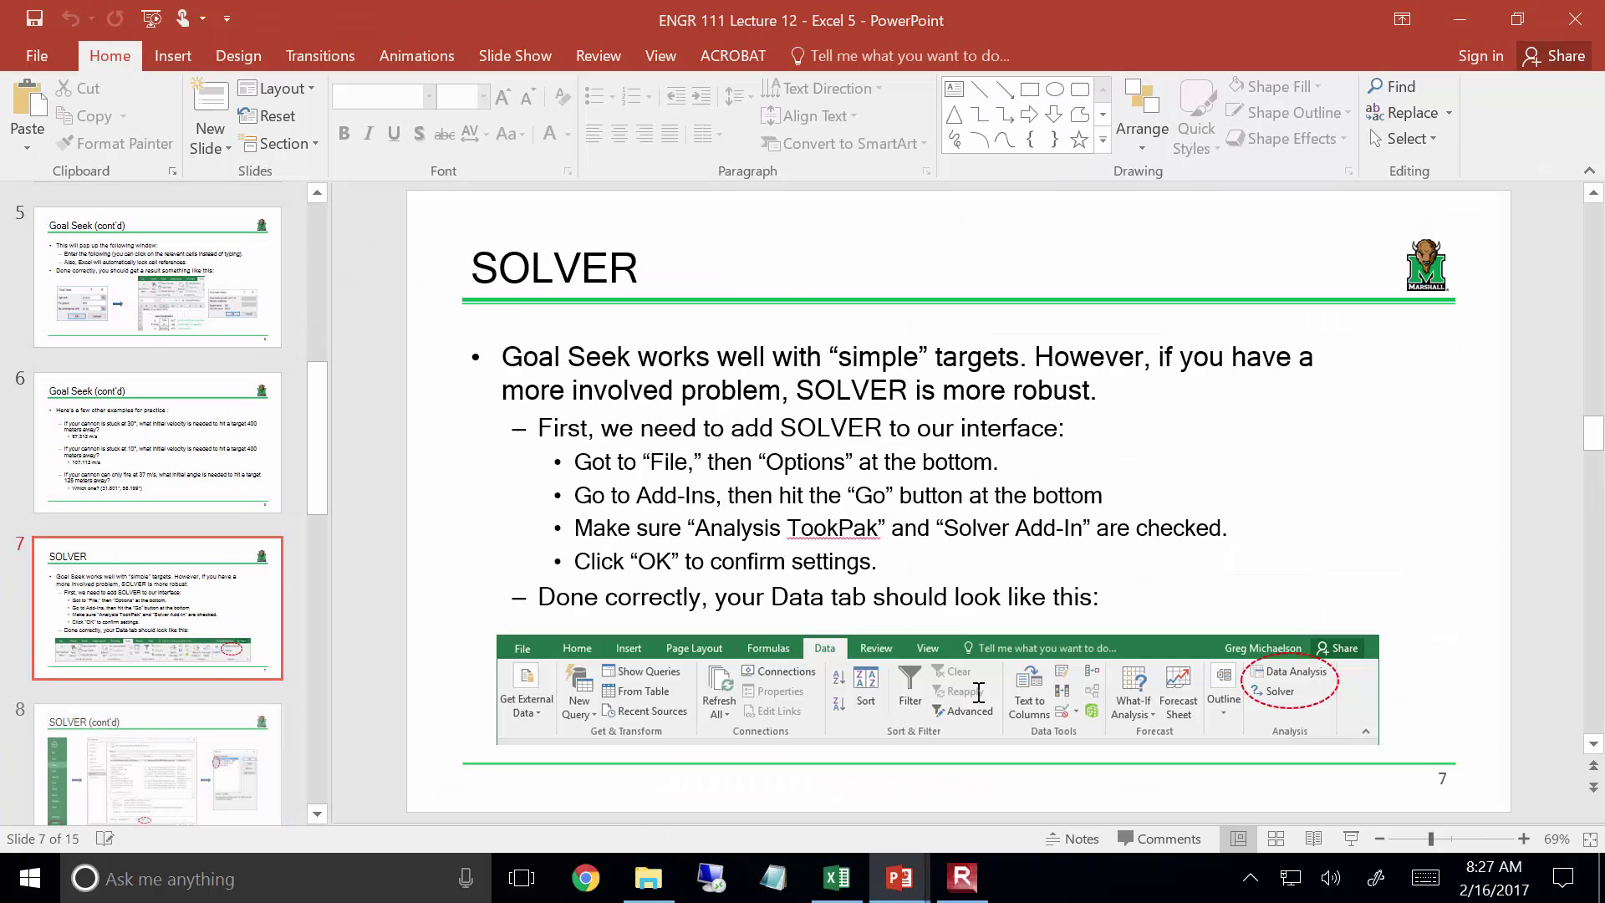
scroll(978, 698, "down", 1)
scroll(976, 698, "down", 1)
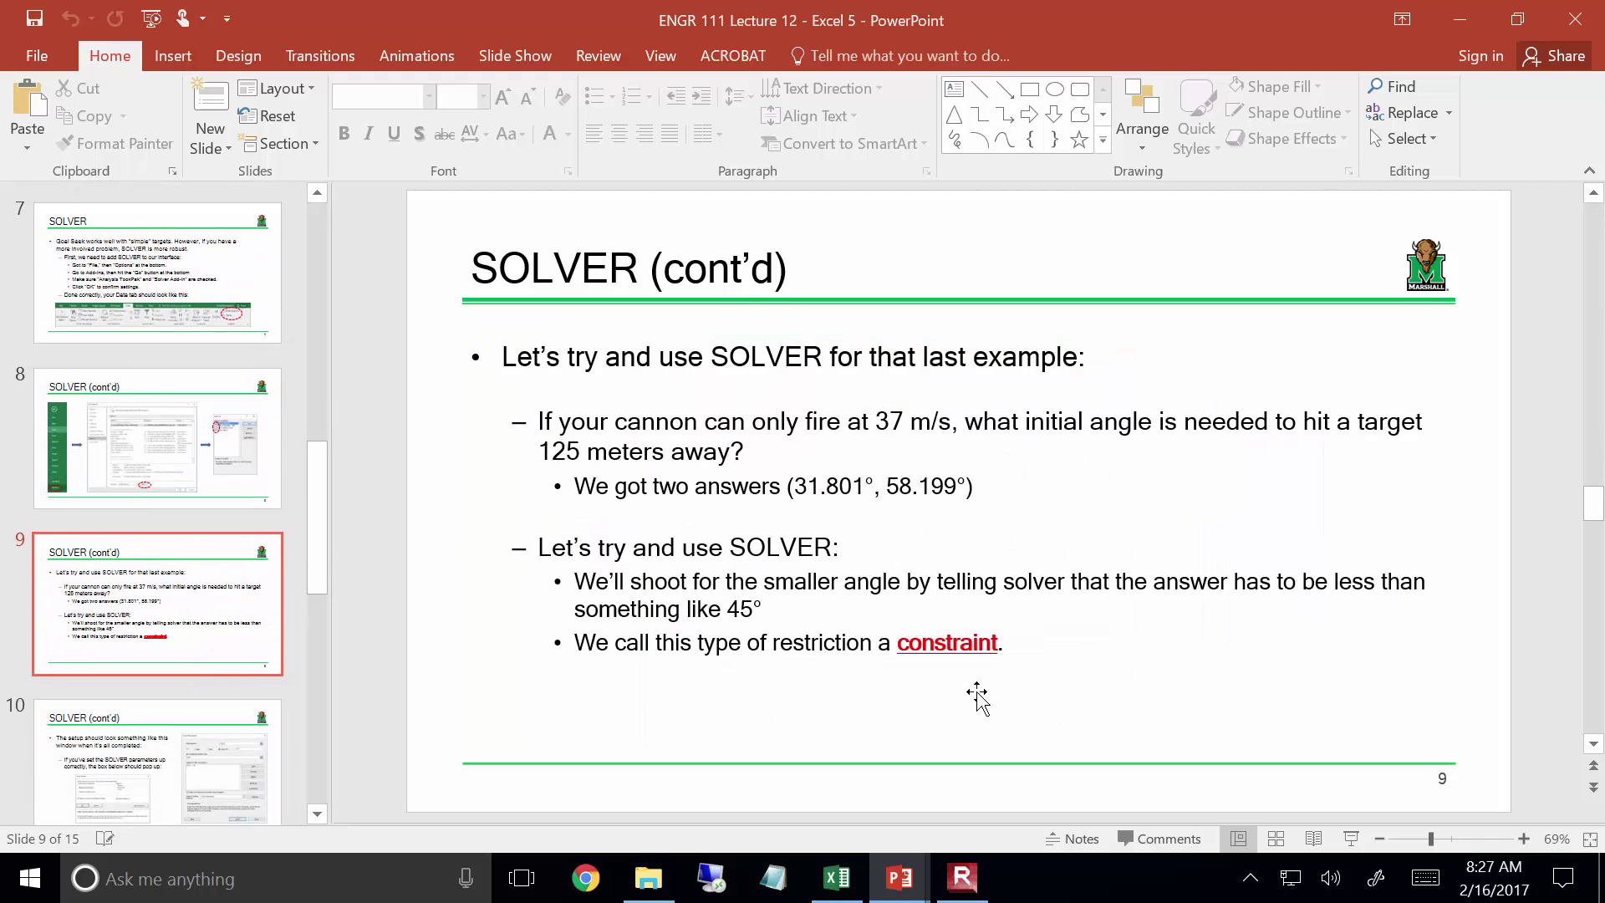
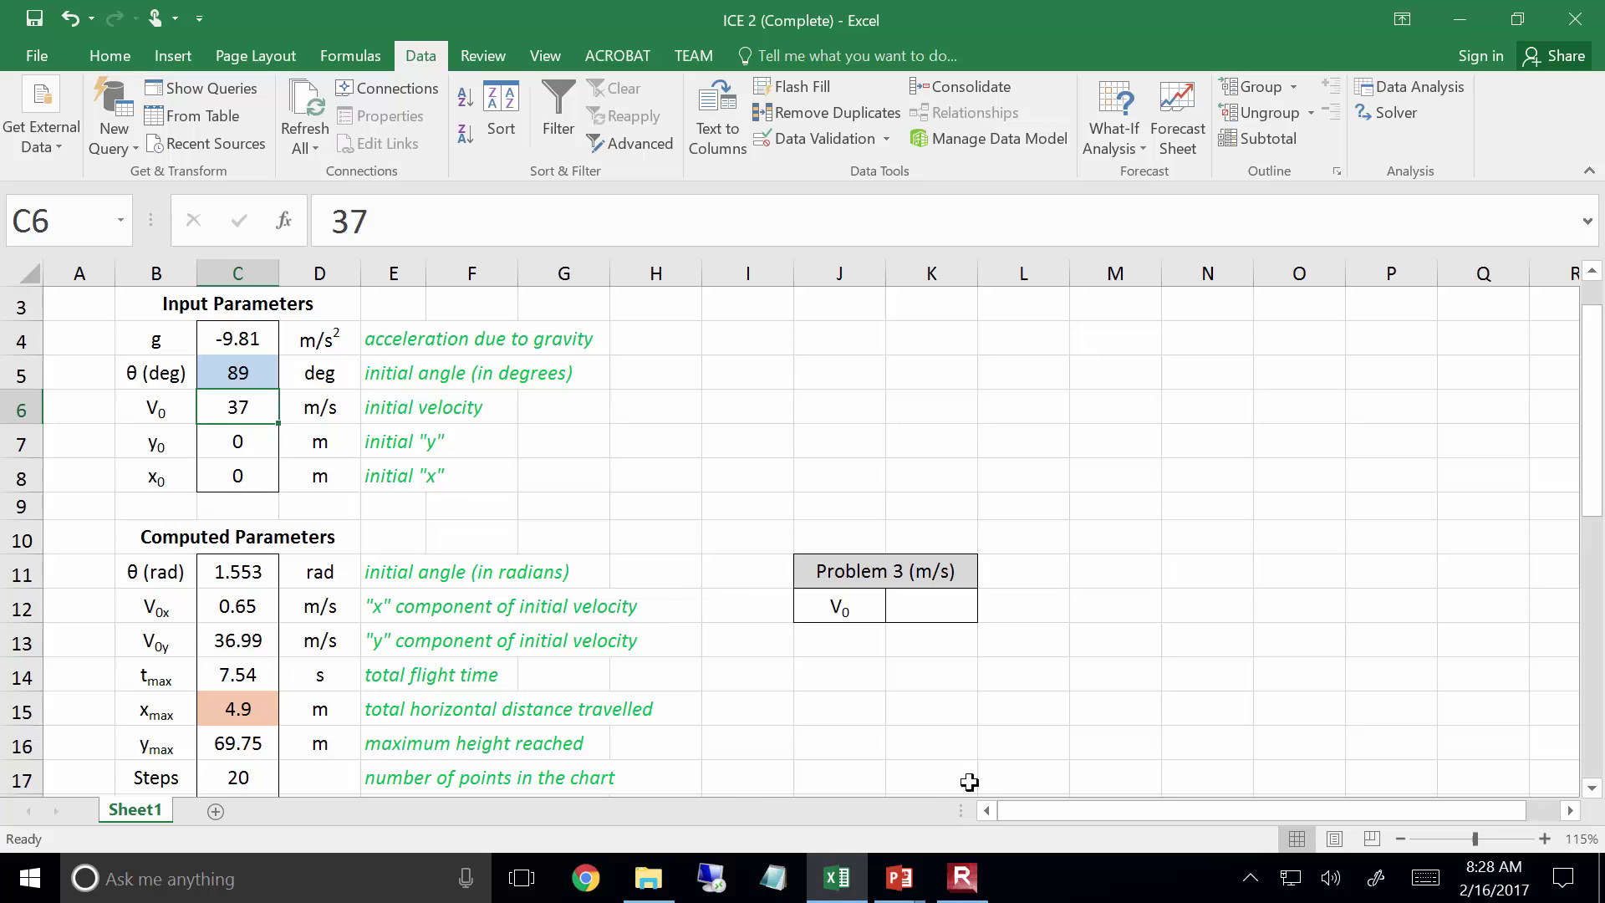
In Solver, set the objective to the total horizontal distance in C15 with a target value of 125
left_click(1391, 116)
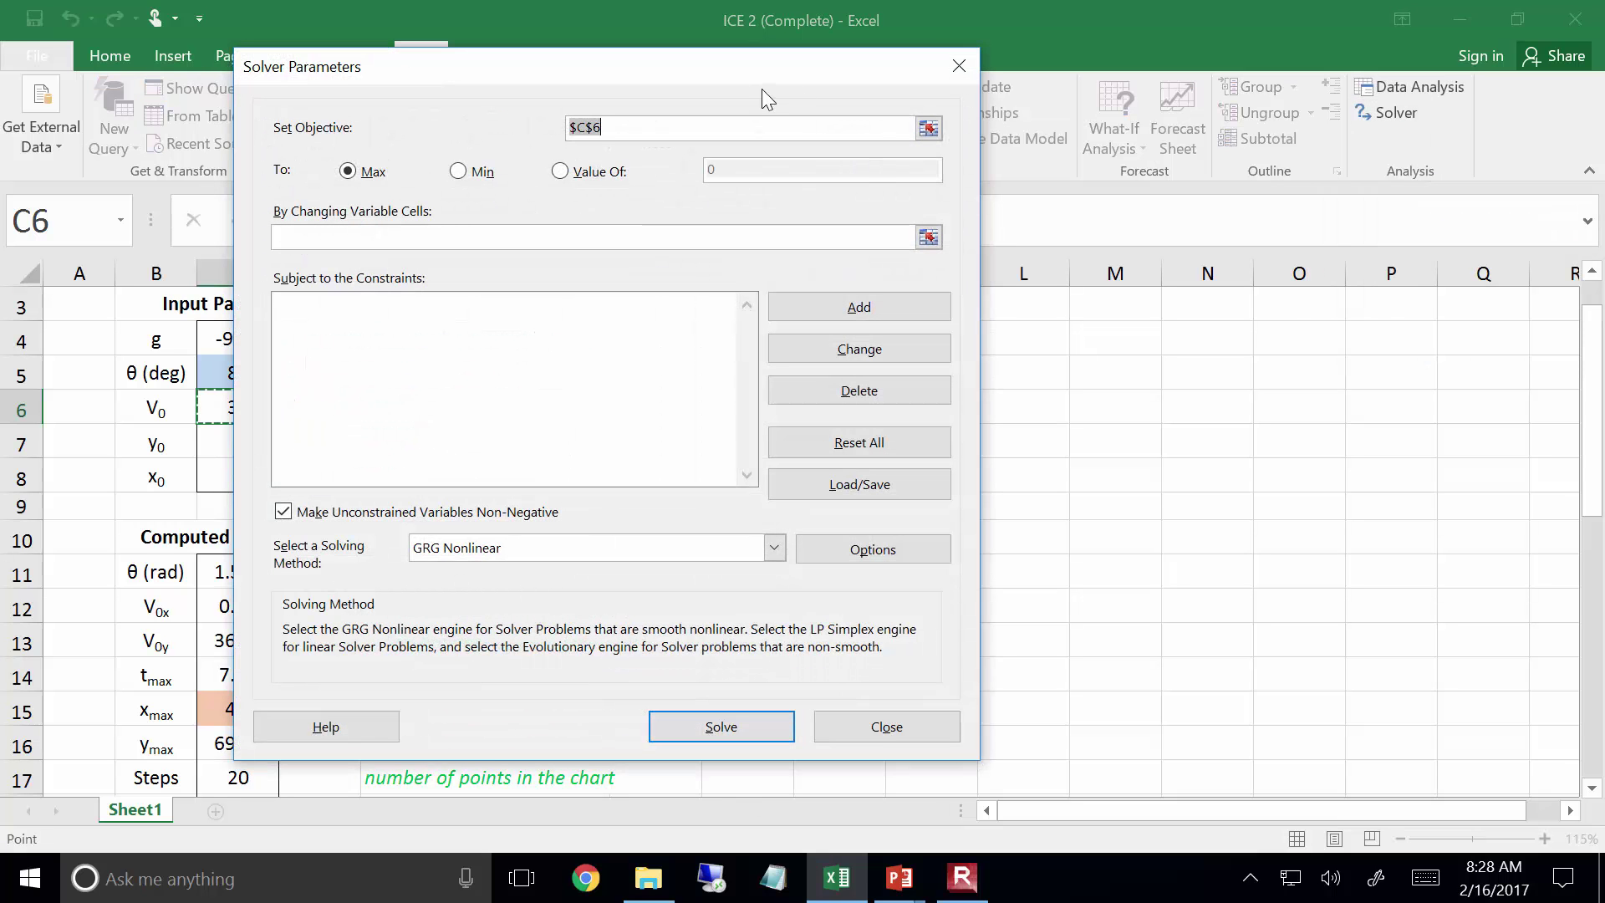
left_click_drag(766, 79, 1086, 167)
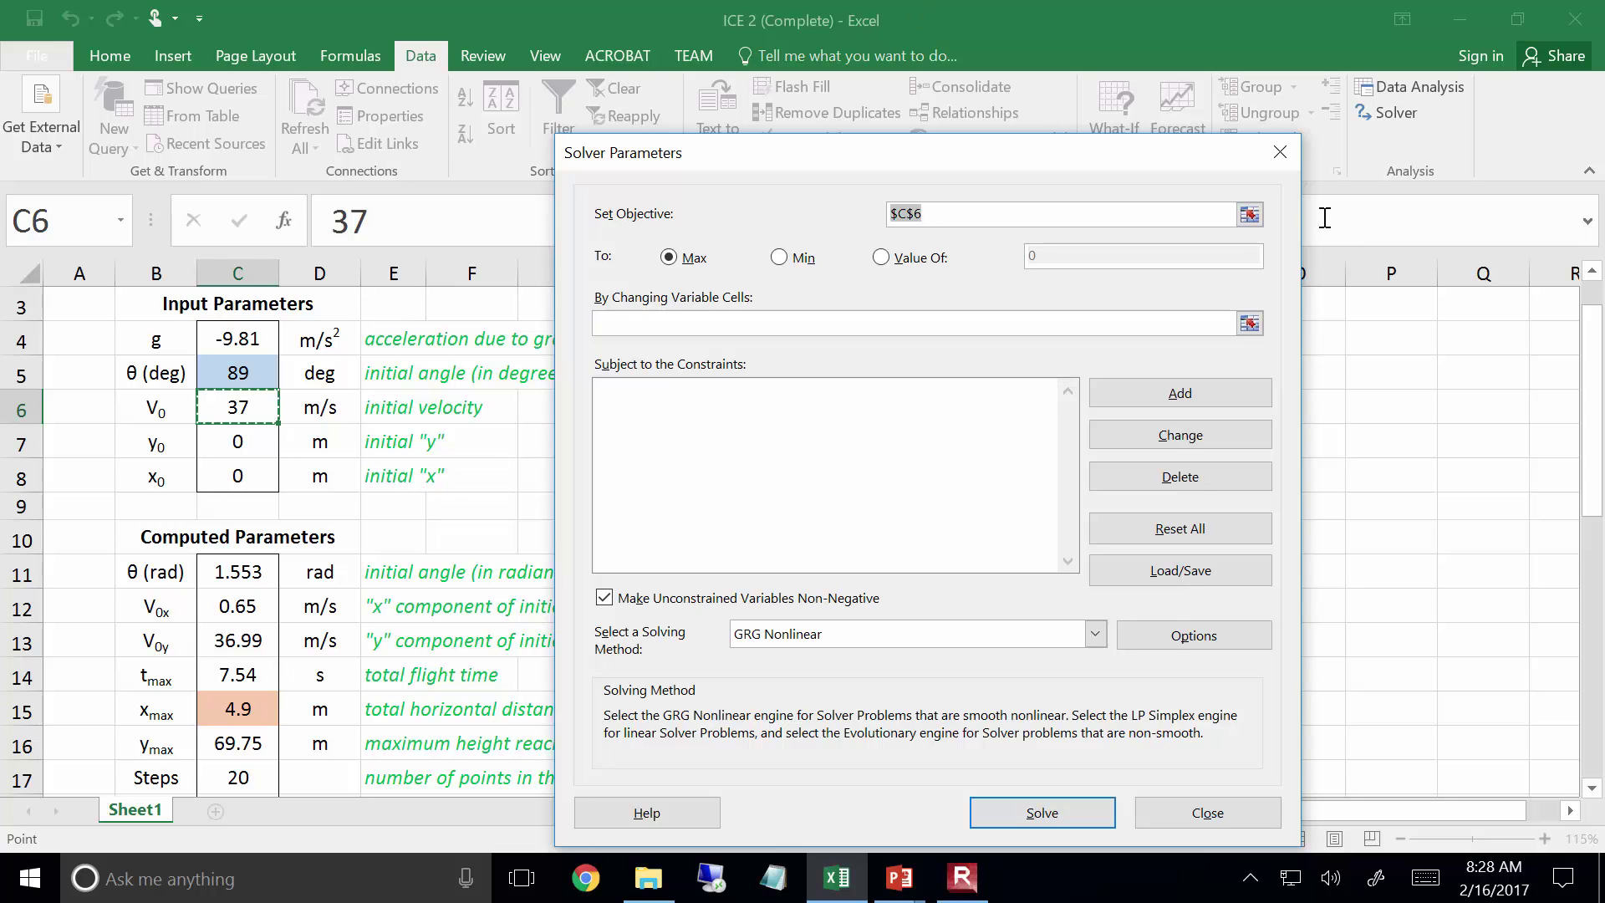
left_click(1249, 215)
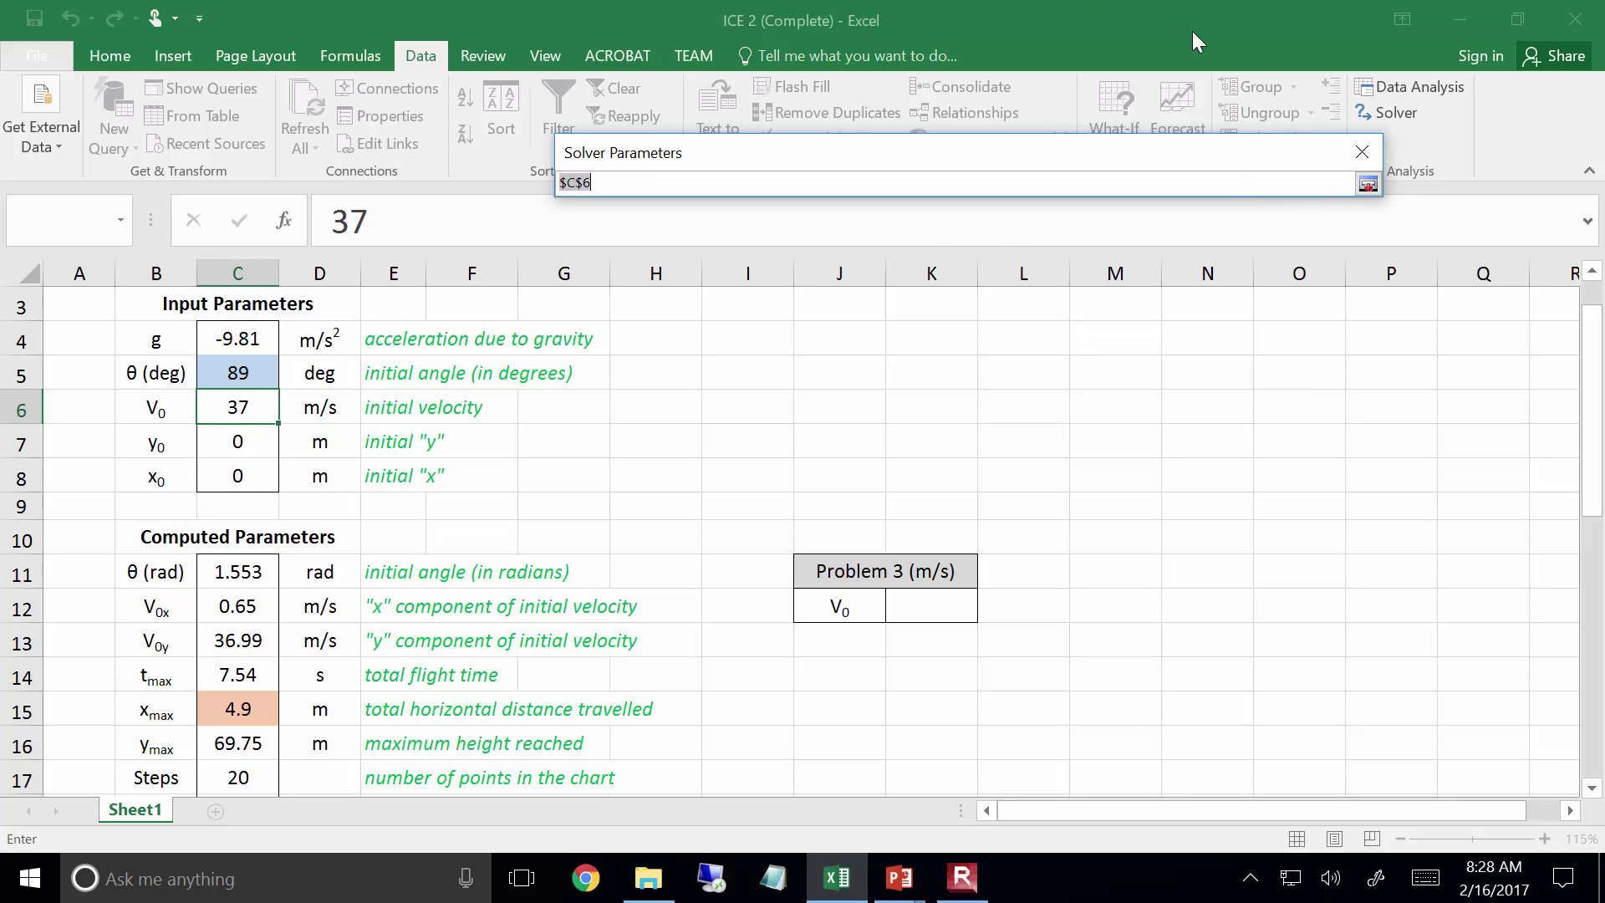
left_click(238, 705)
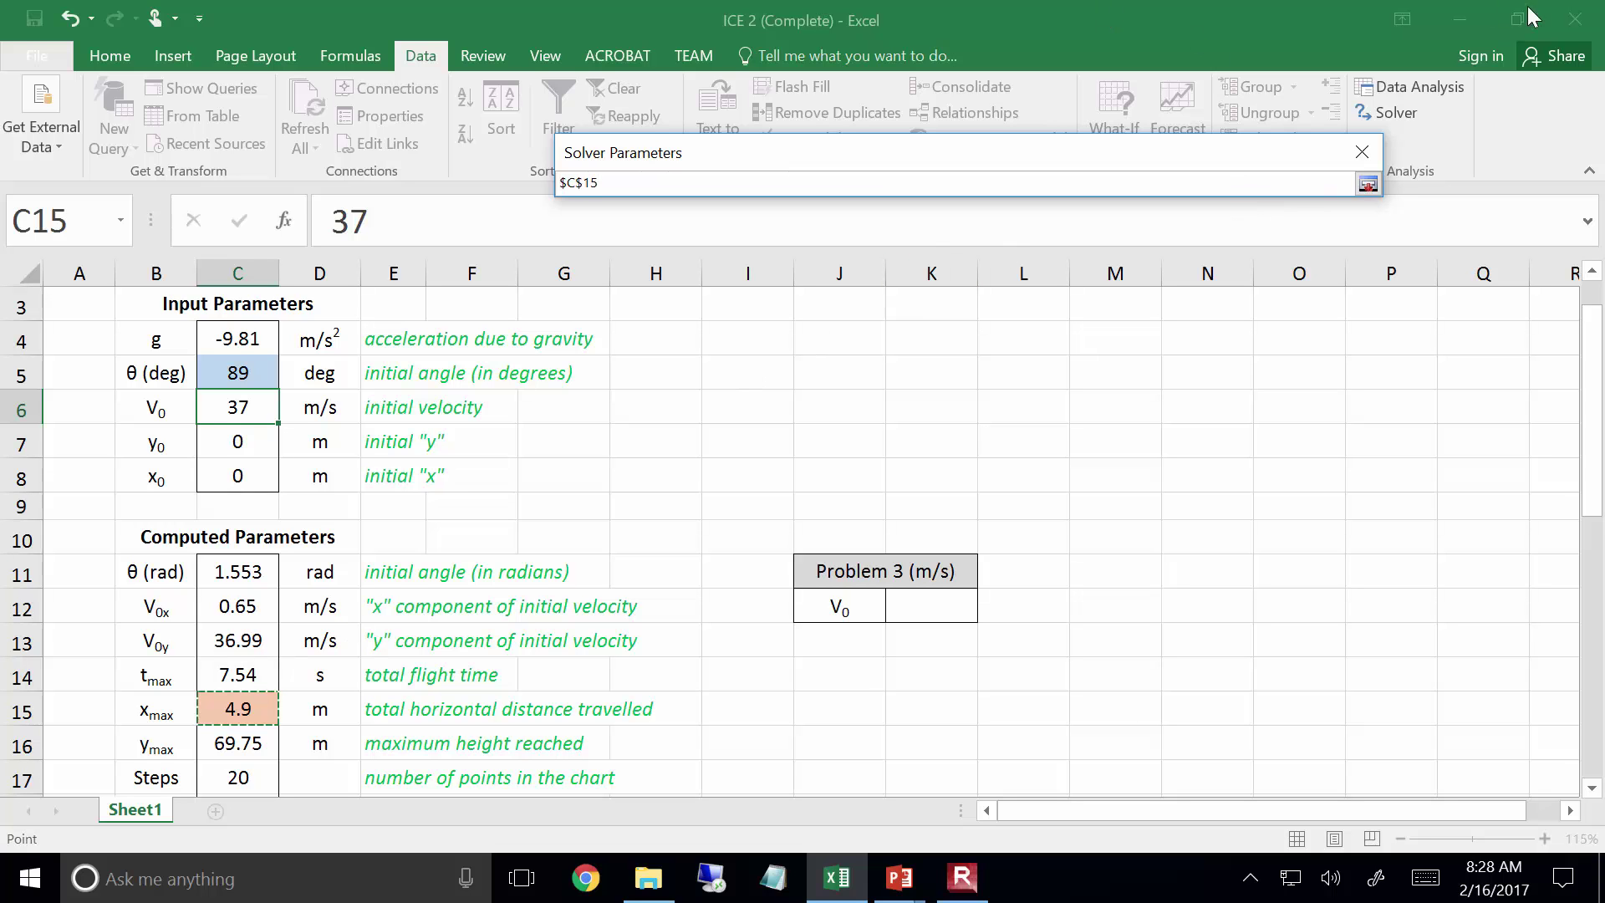
left_click(1369, 185)
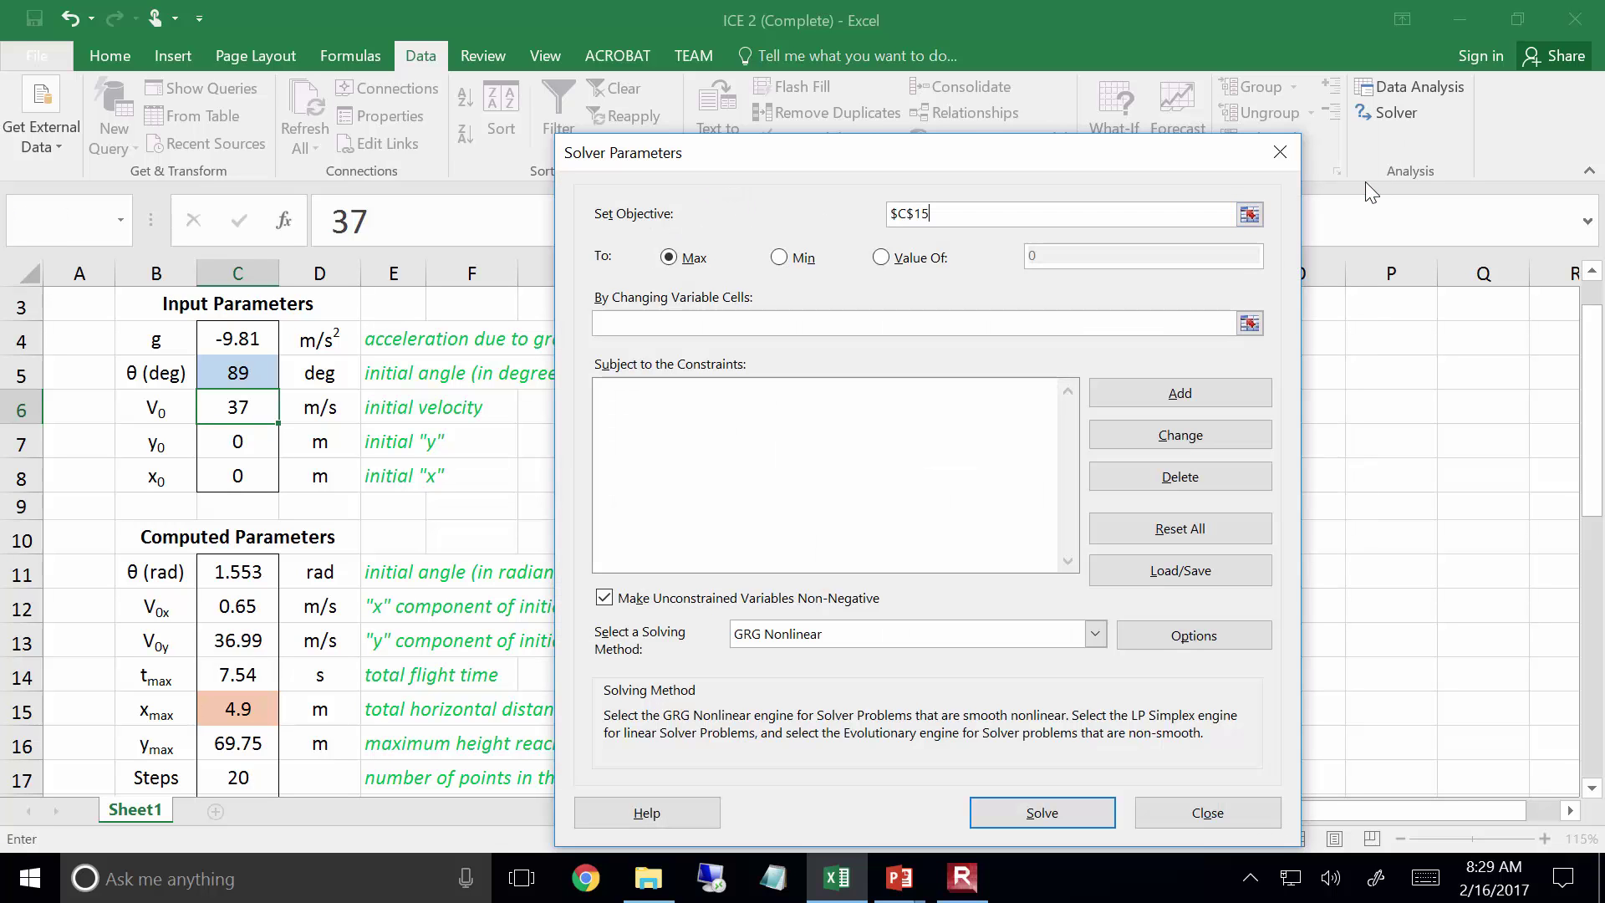
left_click(882, 259)
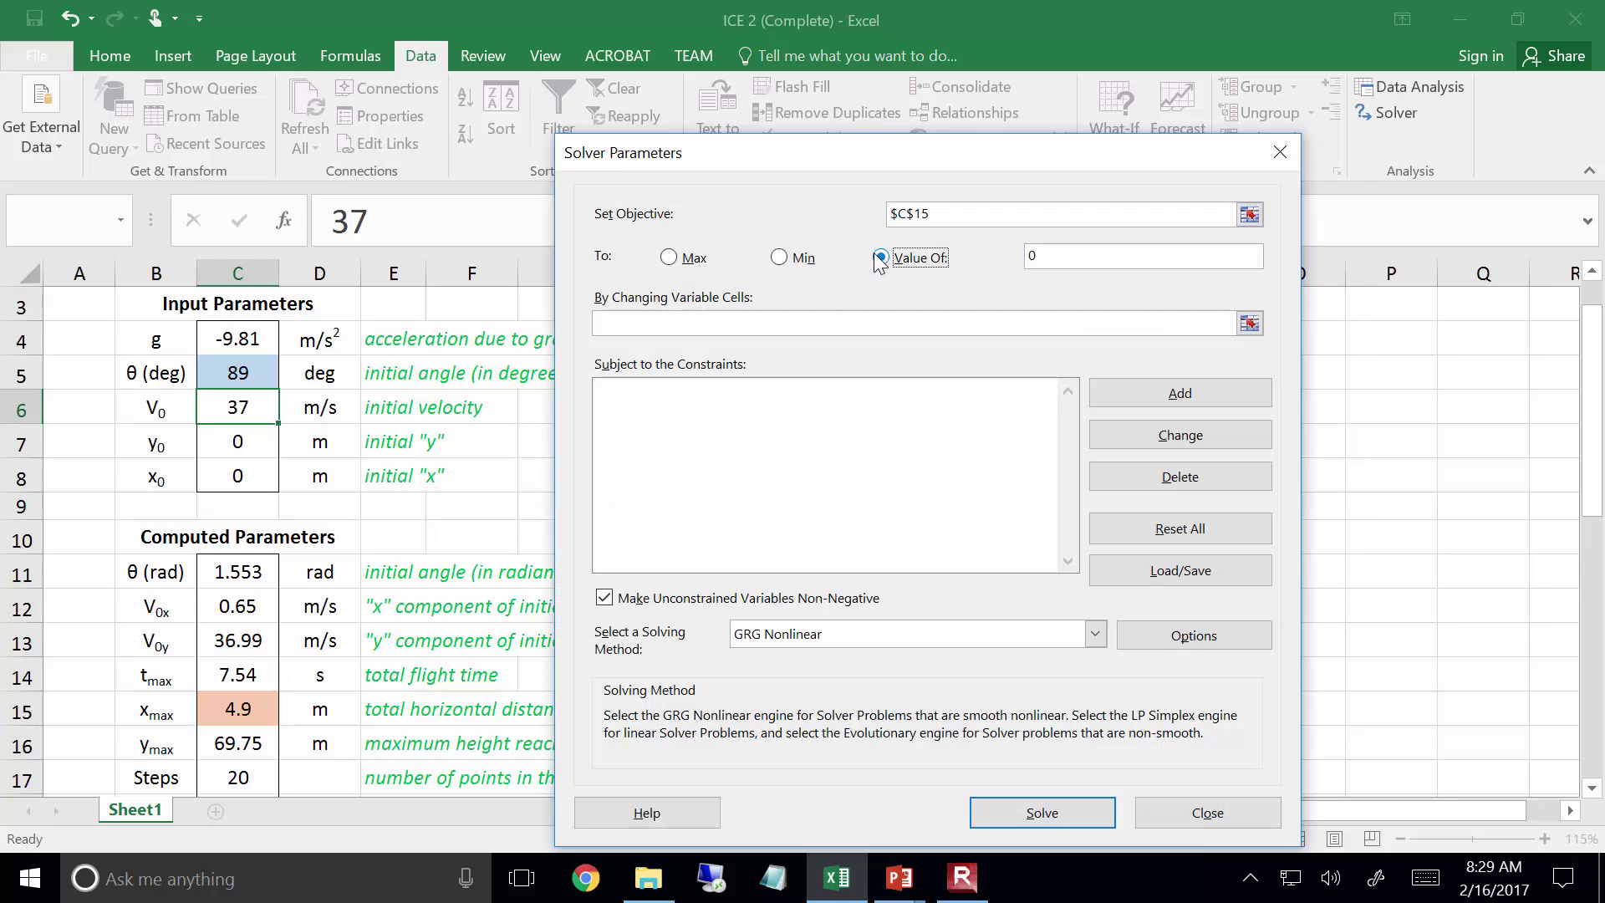
double_click(1115, 252)
type("125")
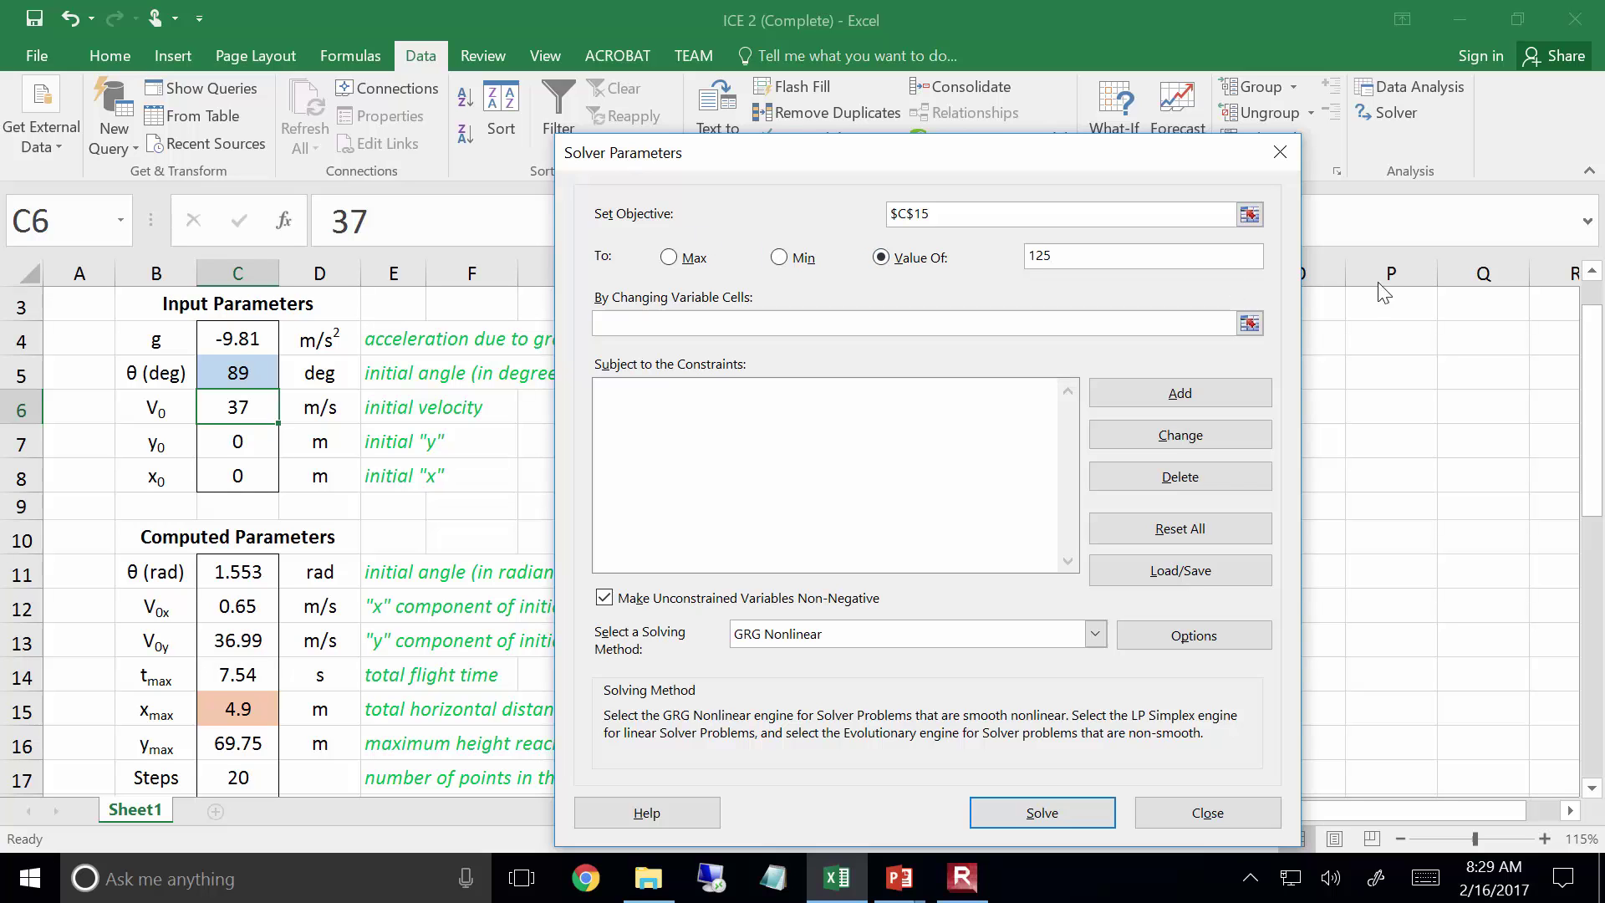
Set the initial angle in C5 as the variable cell for Solver to change
left_click(1251, 325)
left_click(251, 373)
left_click(1368, 184)
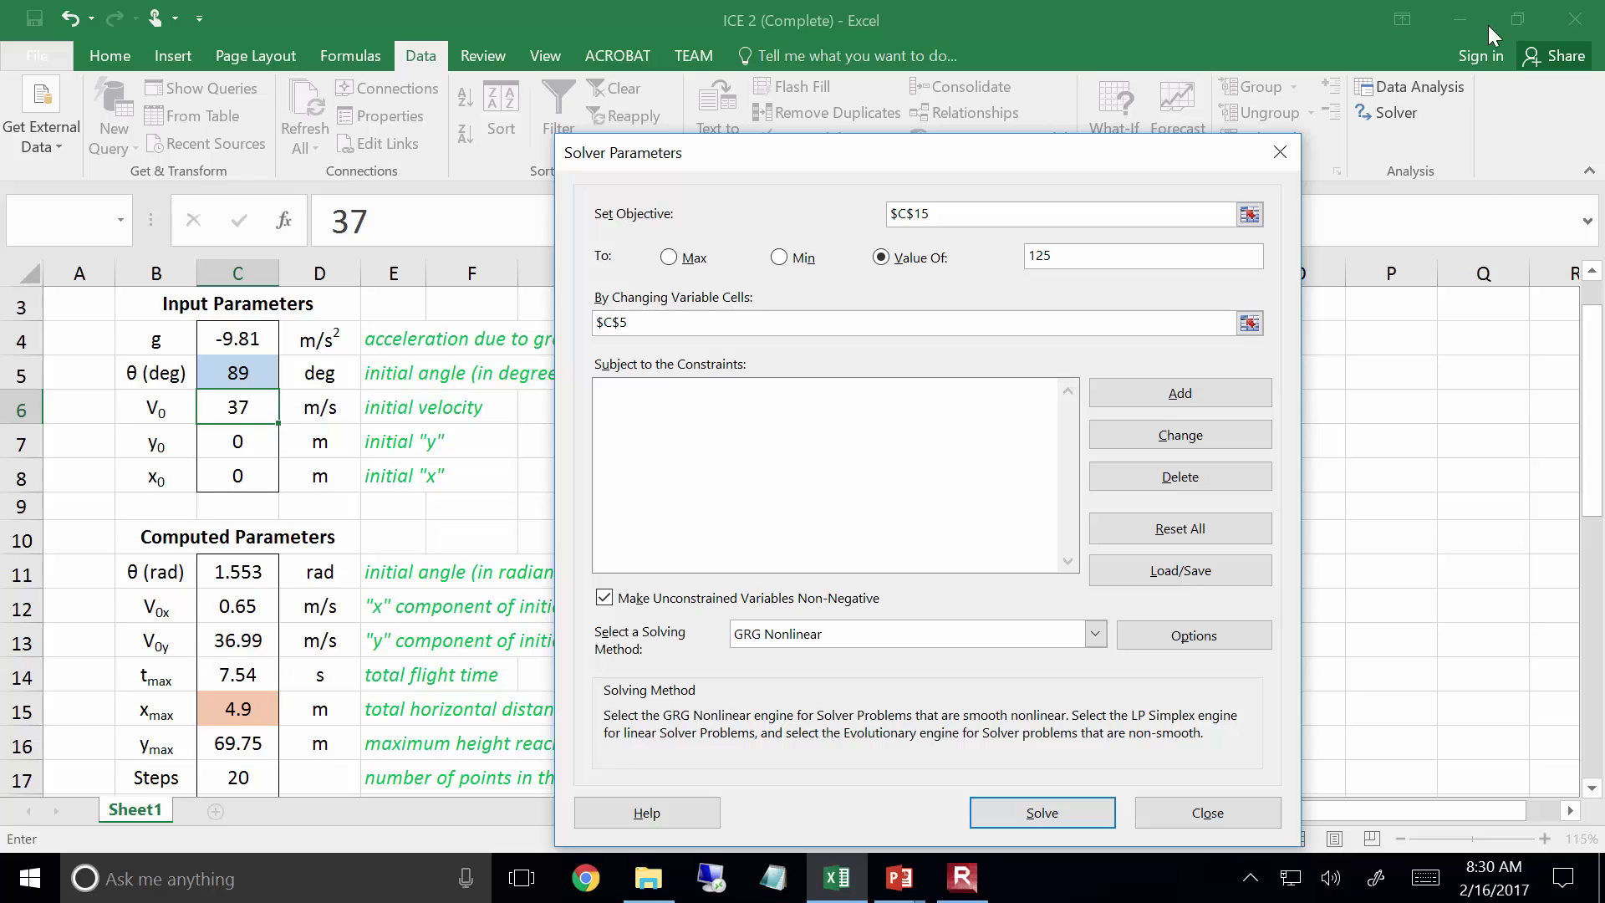
Add the constraint C5 <= 45, solve with GRG Nonlinear, and keep the Solver solution
left_click(1183, 401)
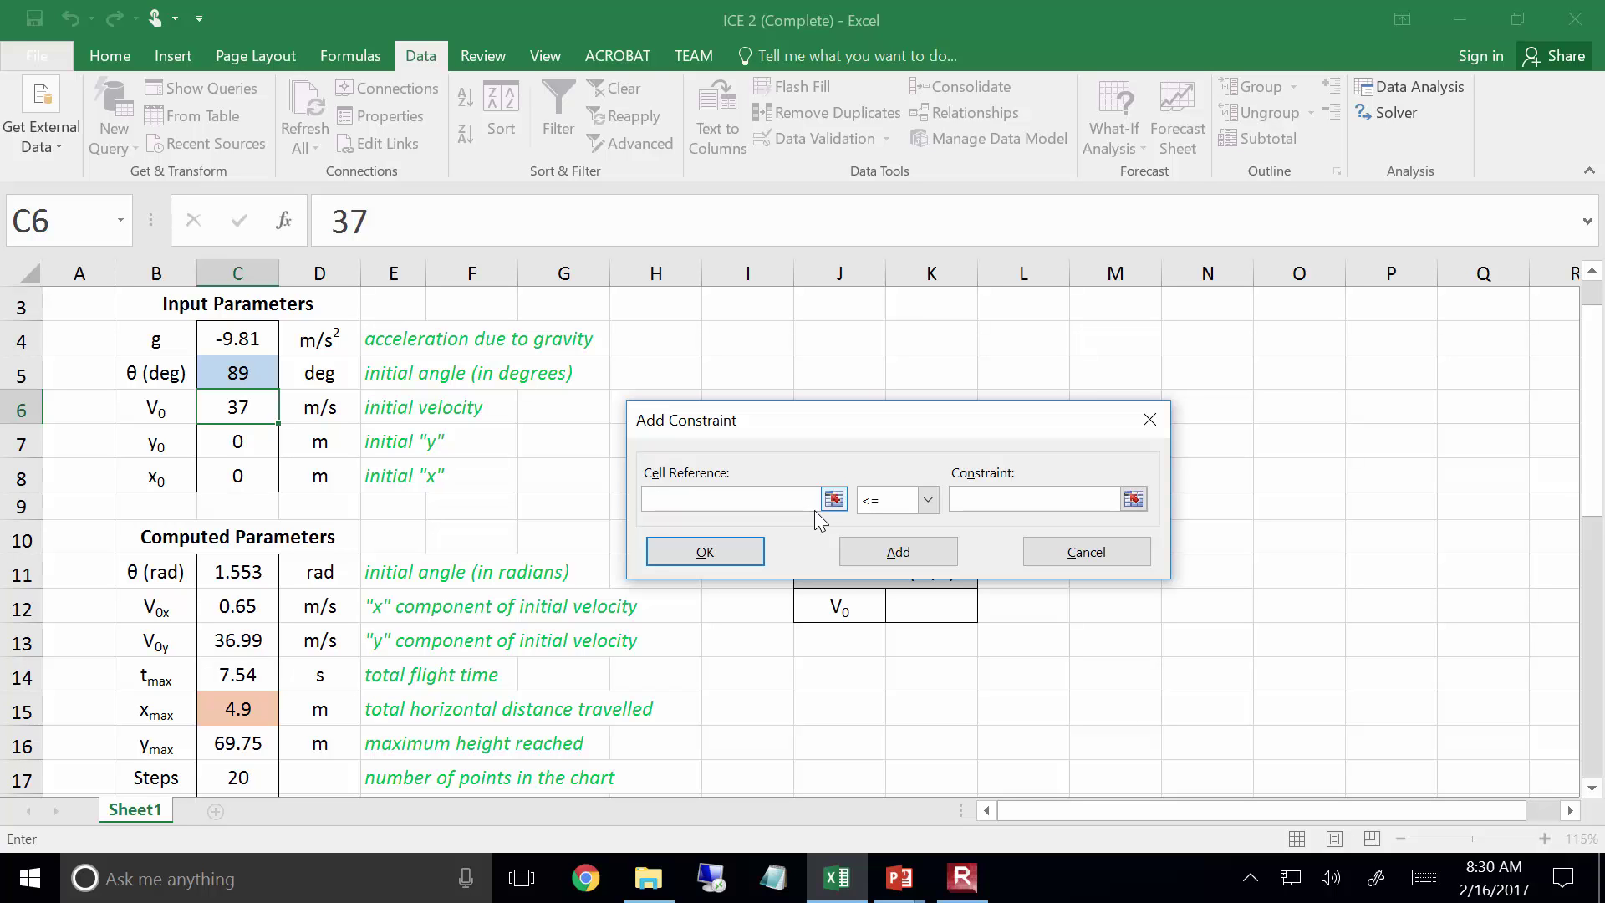
left_click(252, 373)
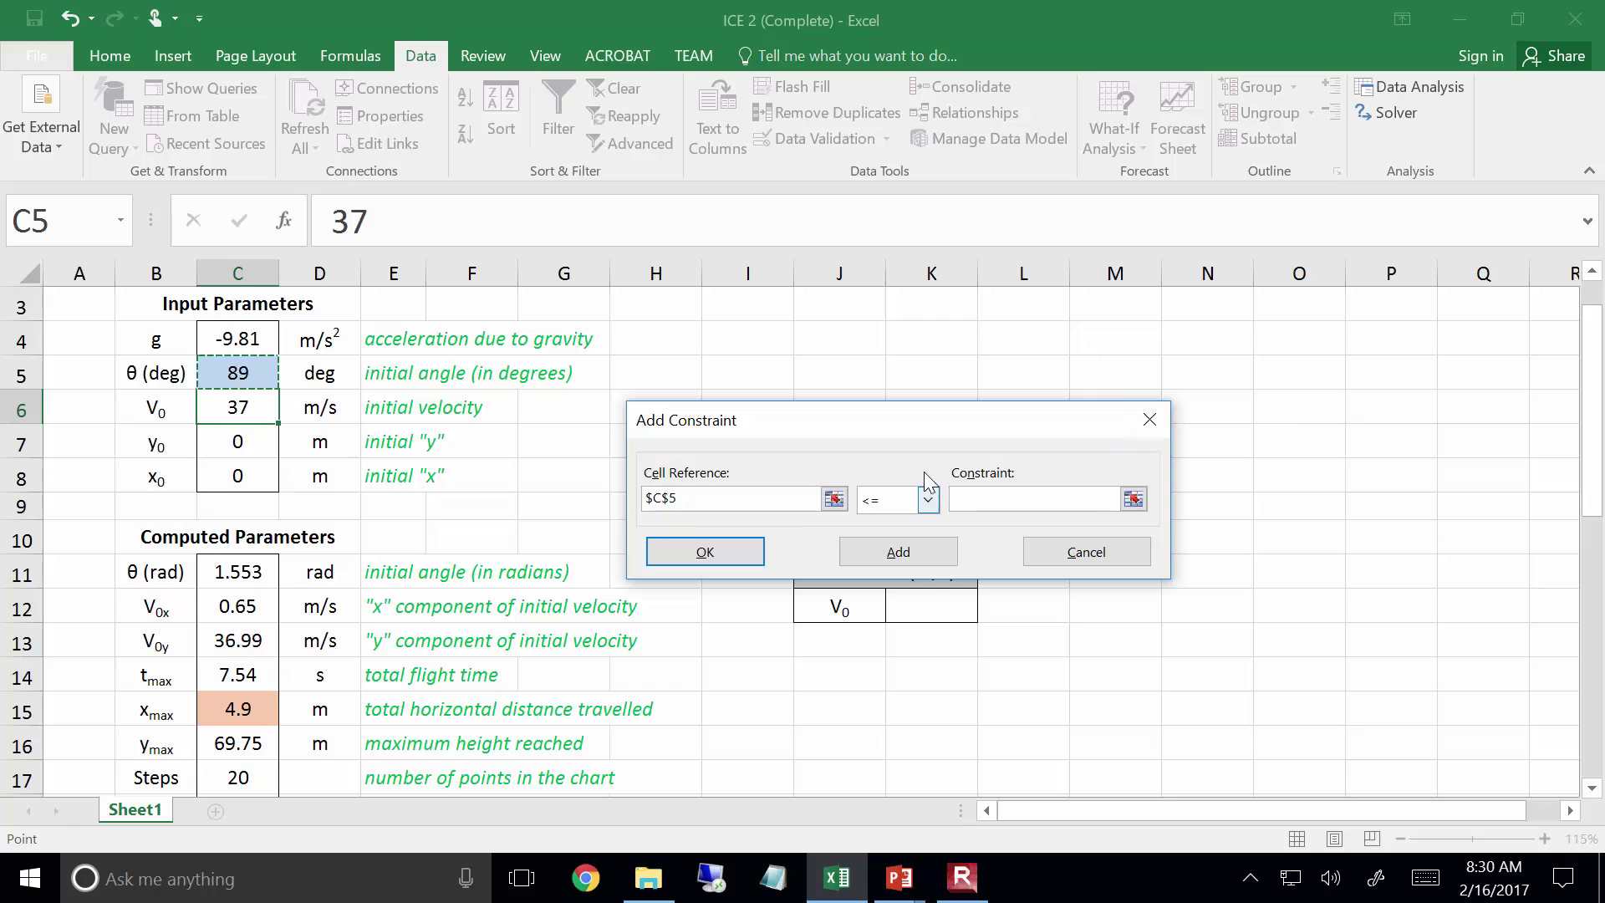
left_click(927, 500)
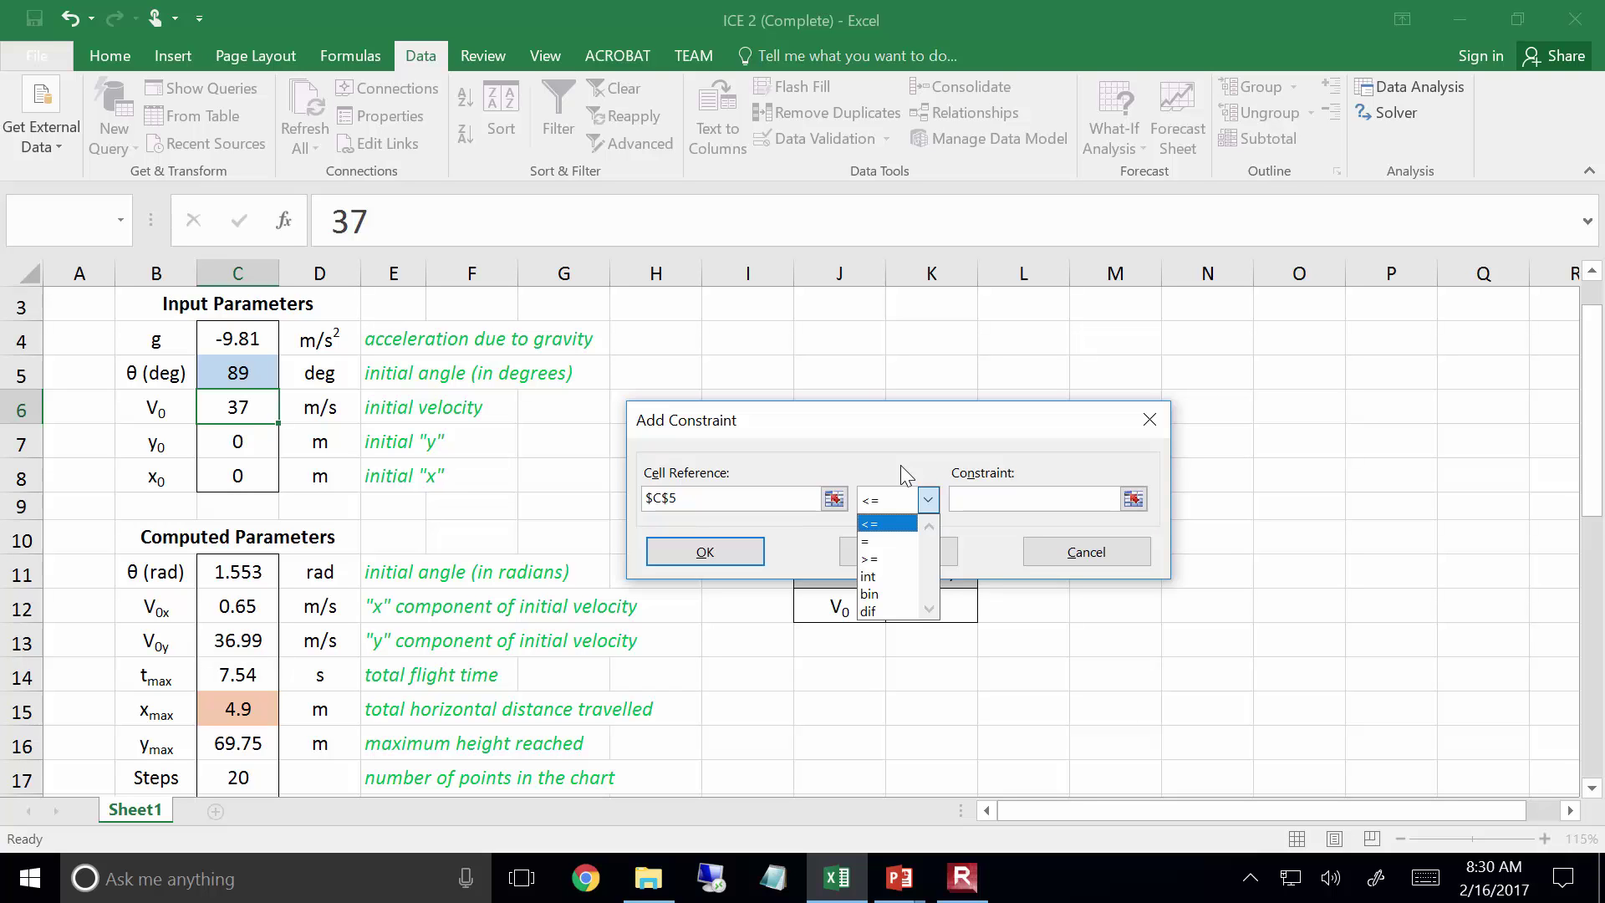
left_click(903, 476)
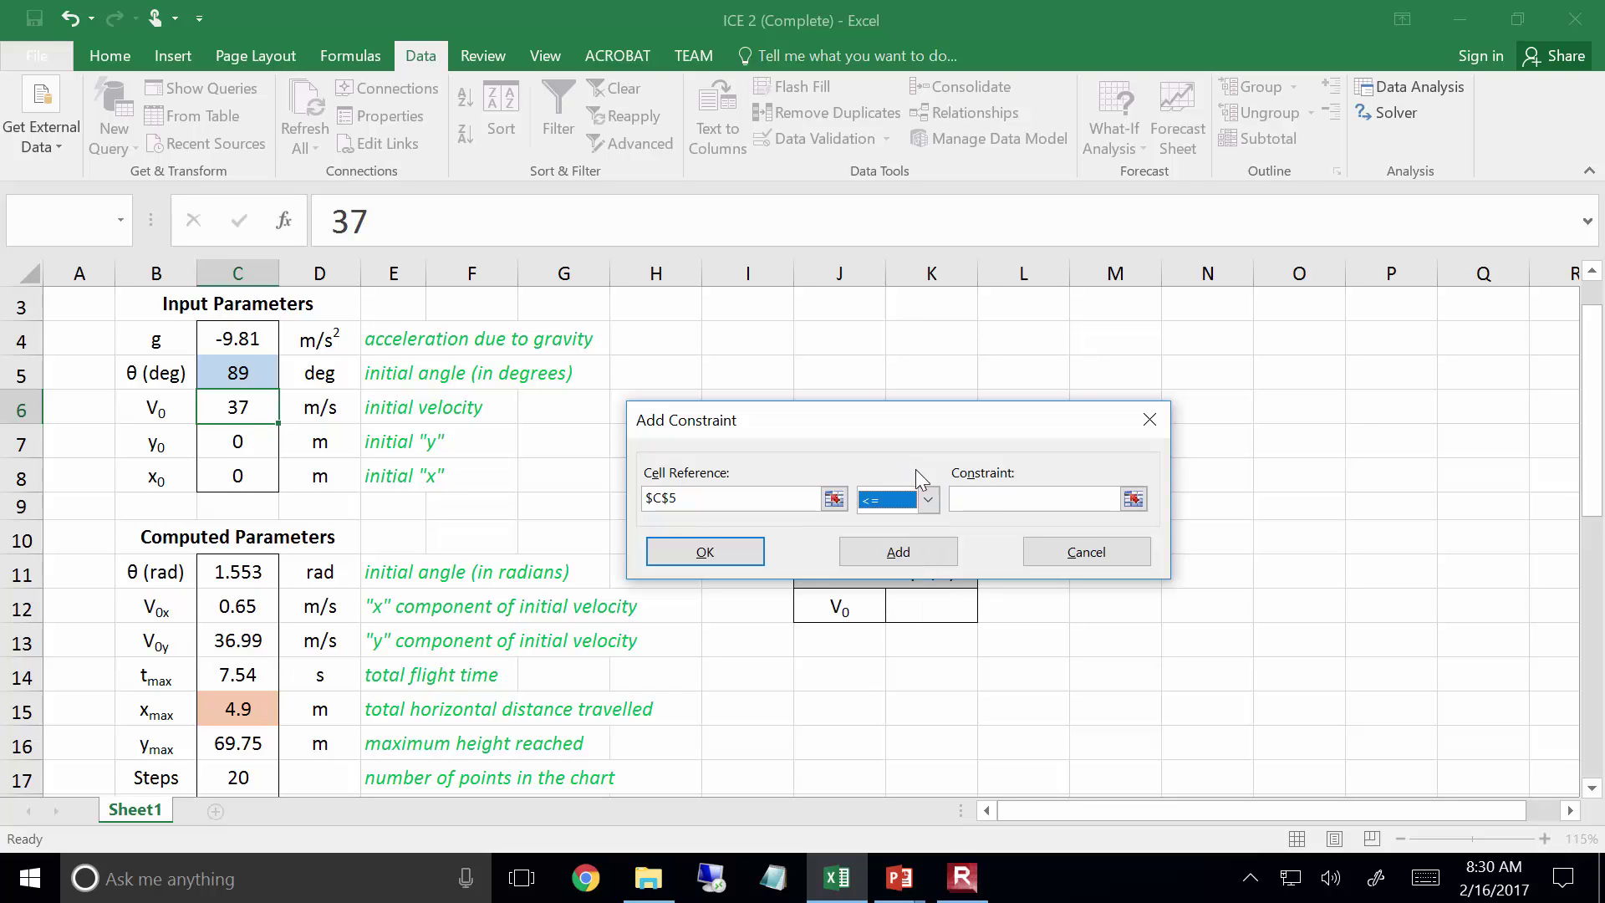
left_click(984, 496)
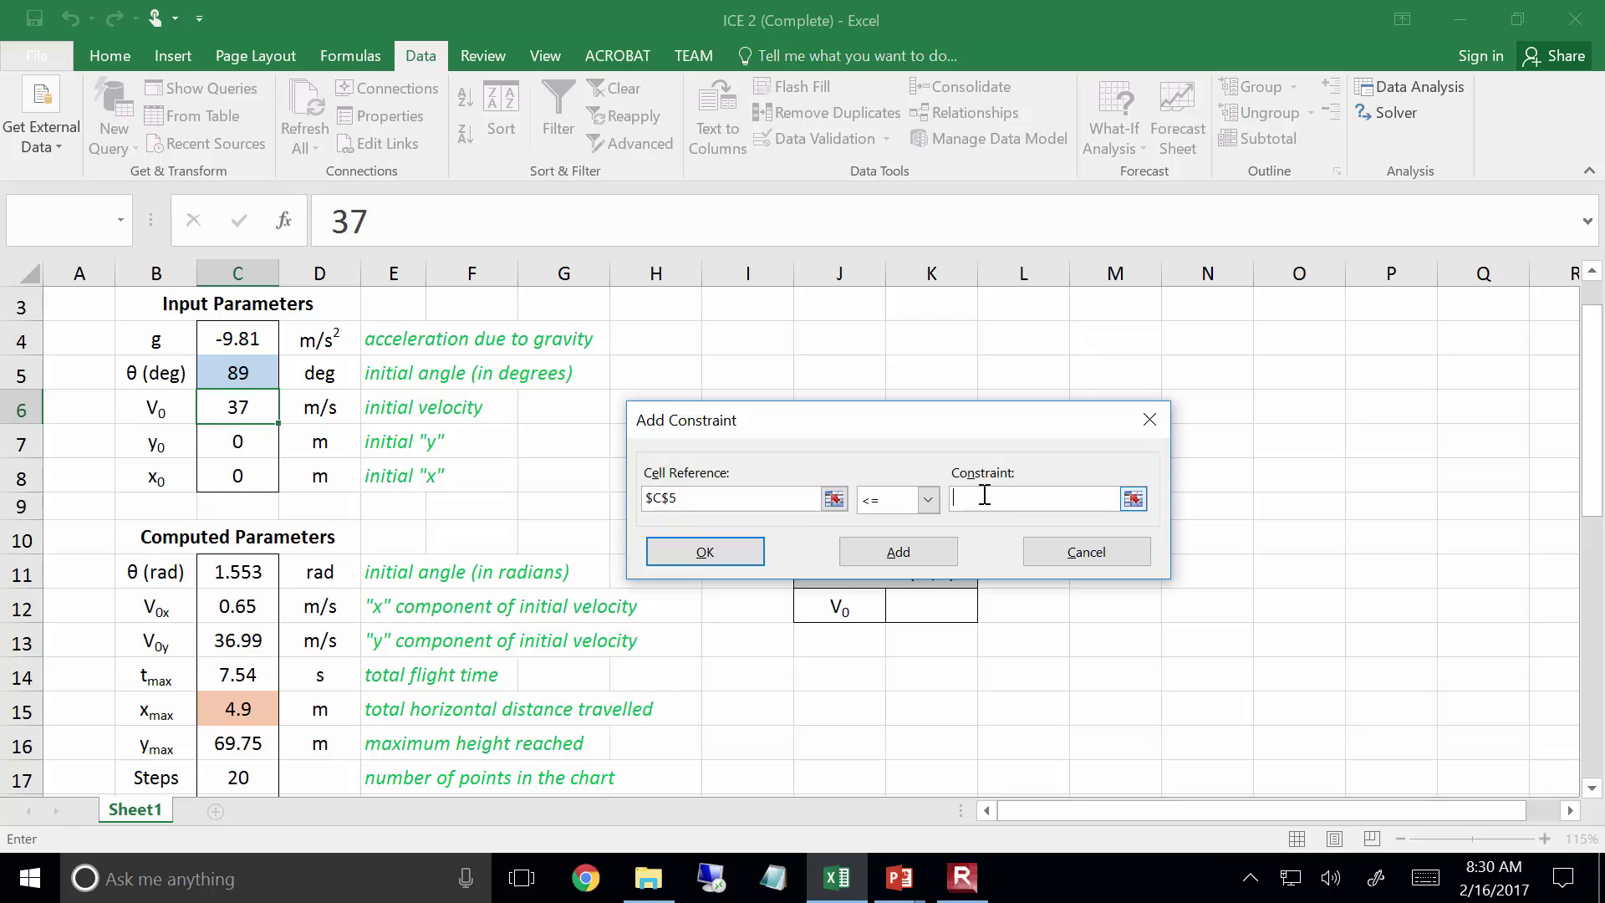
type("45")
left_click(684, 552)
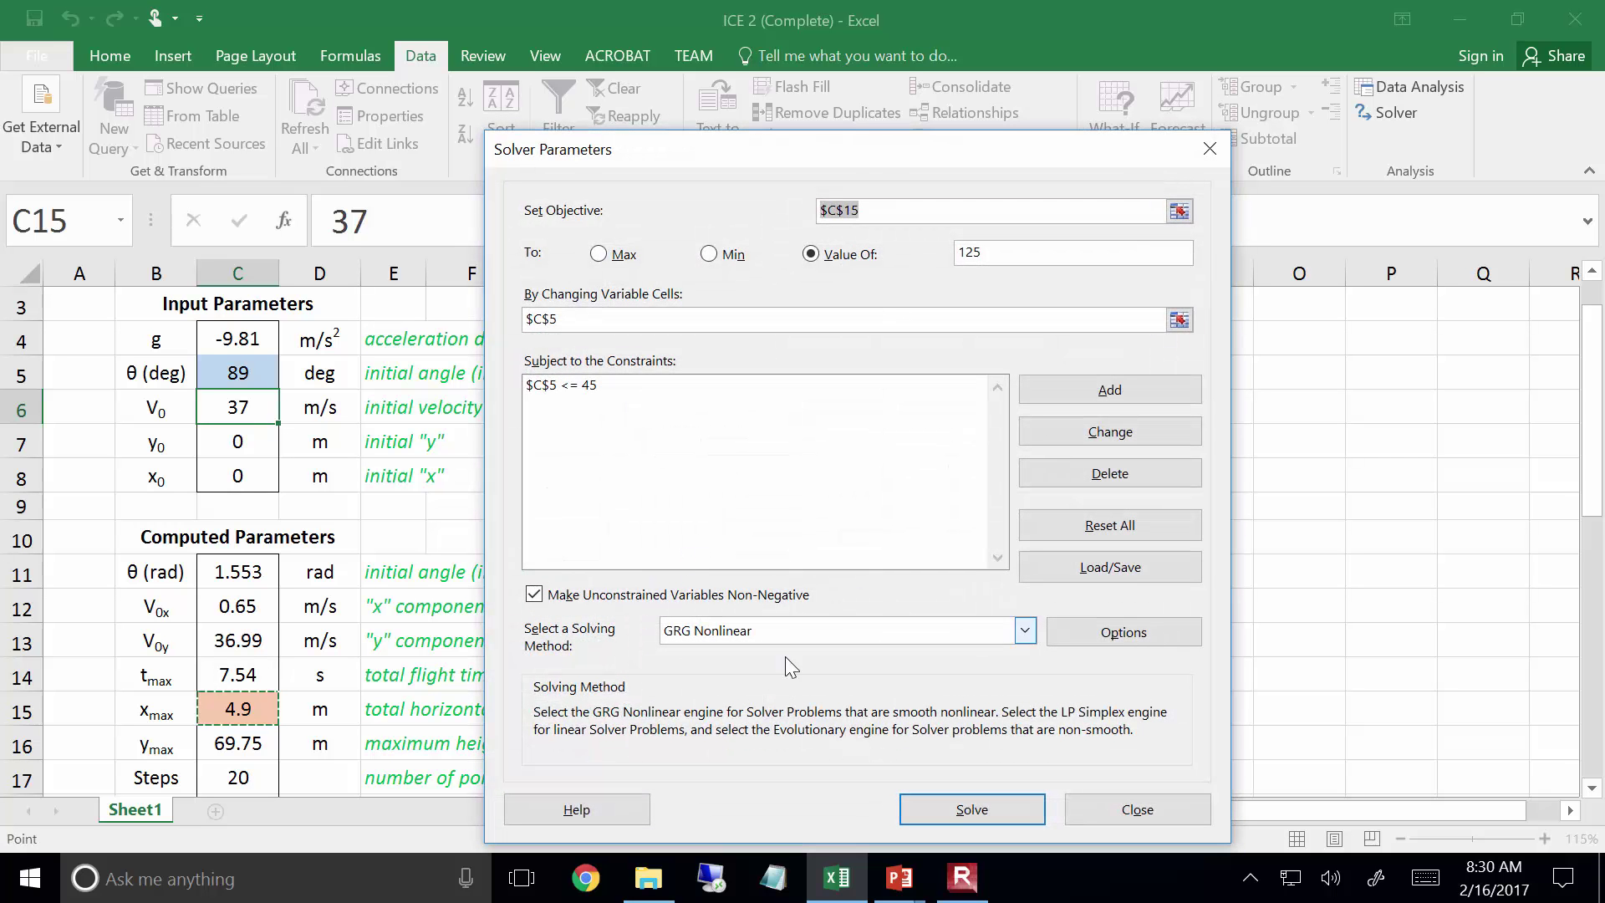
left_click(1004, 816)
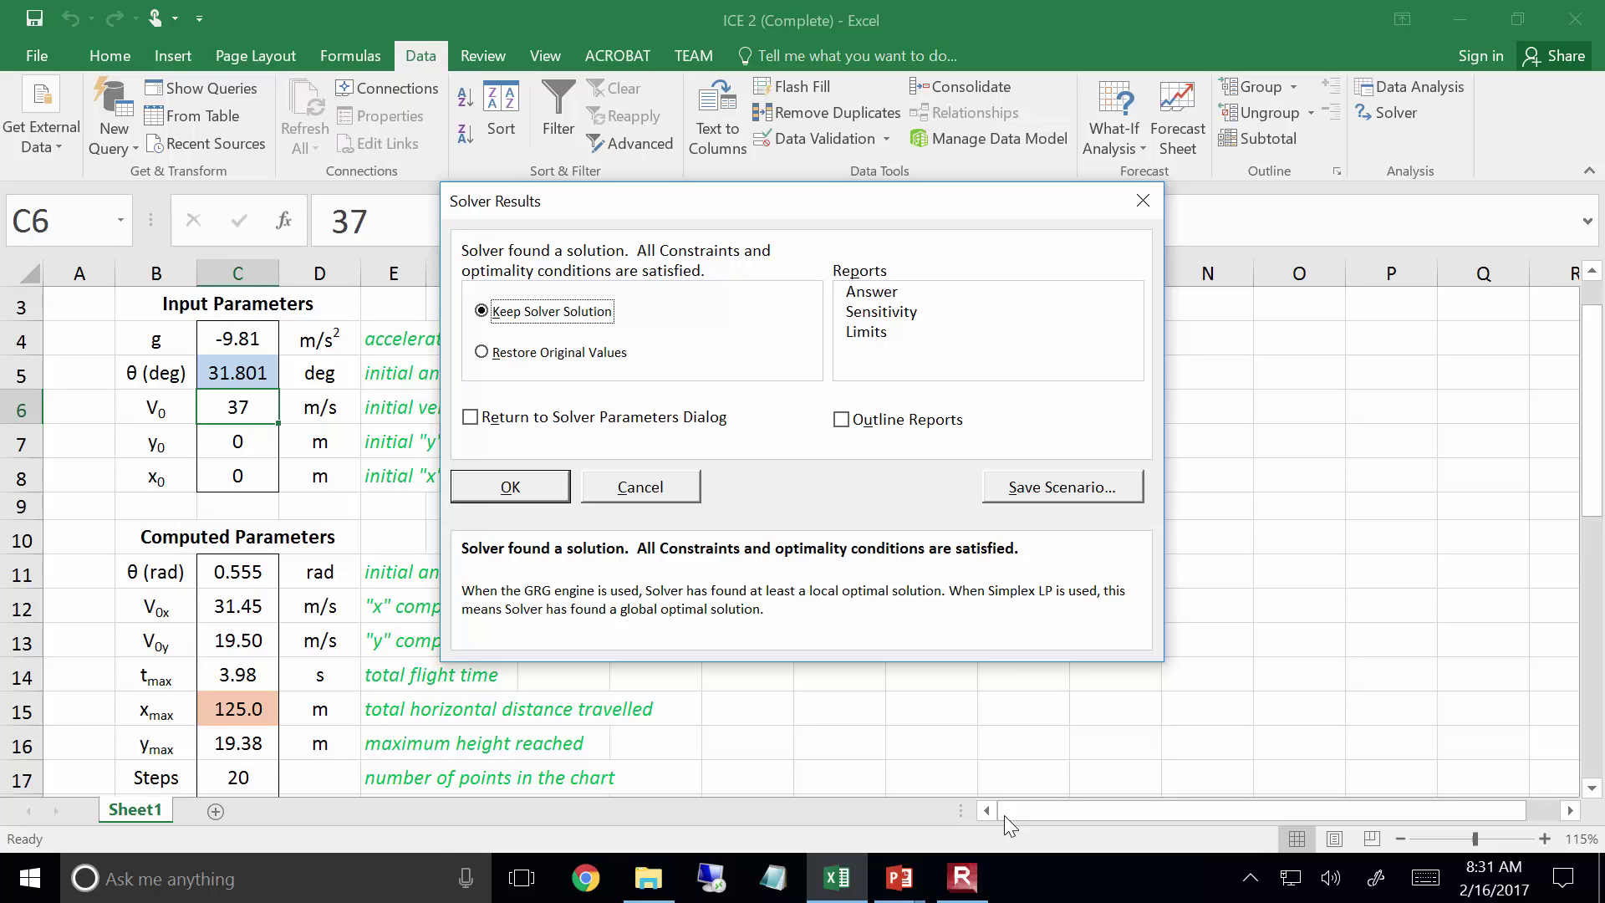
left_click(492, 492)
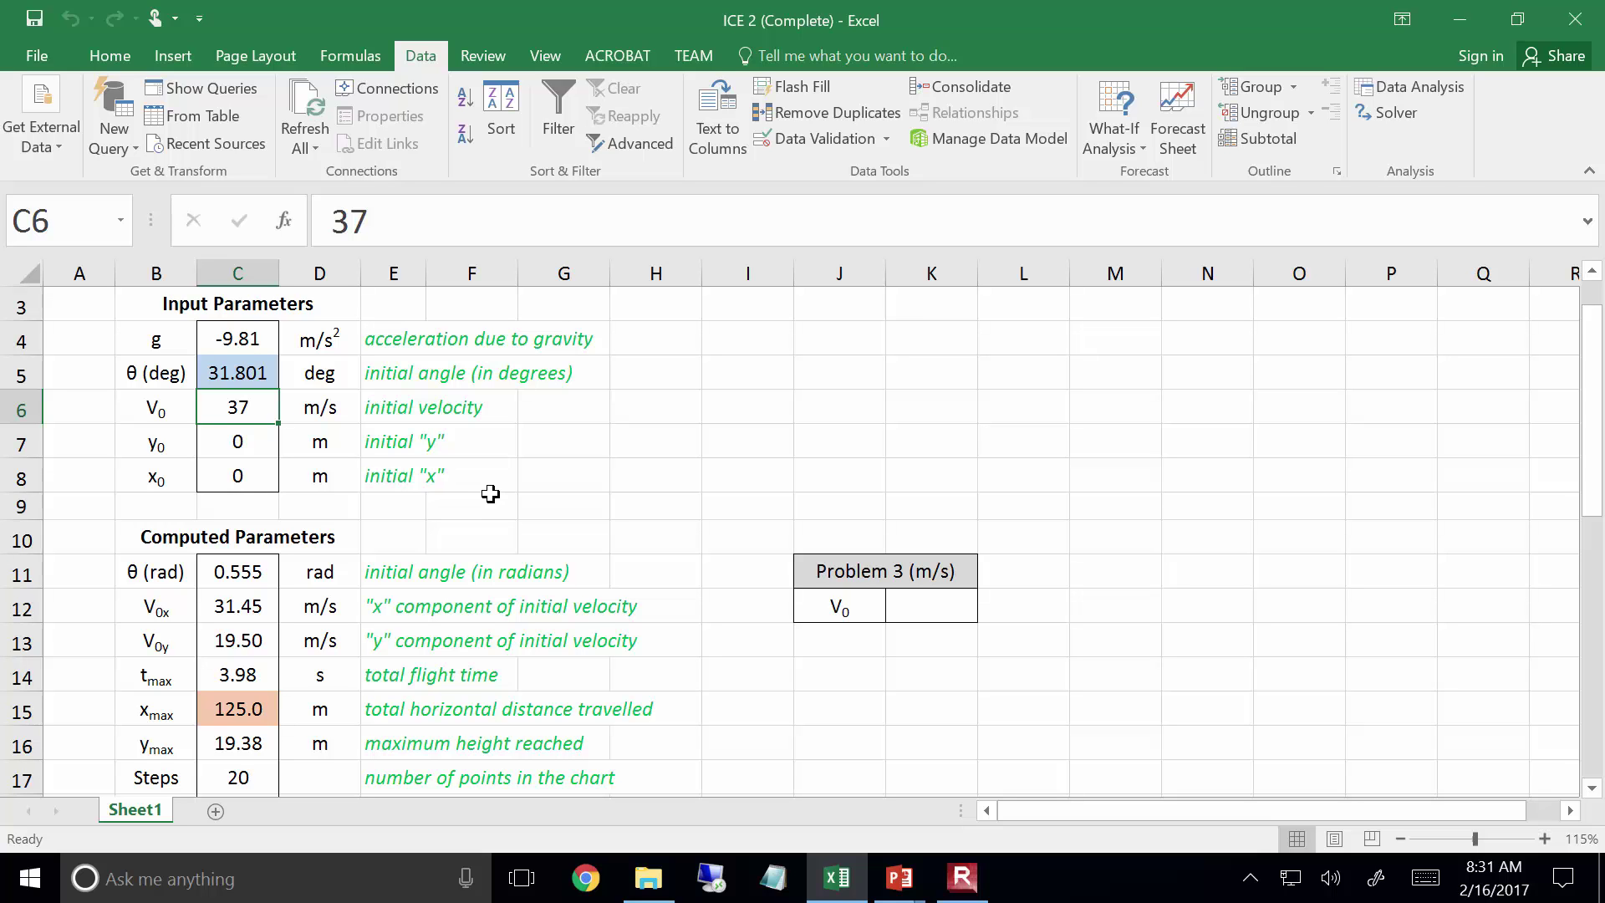
Copy the full-precision solved angle from C5 into the Problem 3 result cell K12
left_click(246, 361)
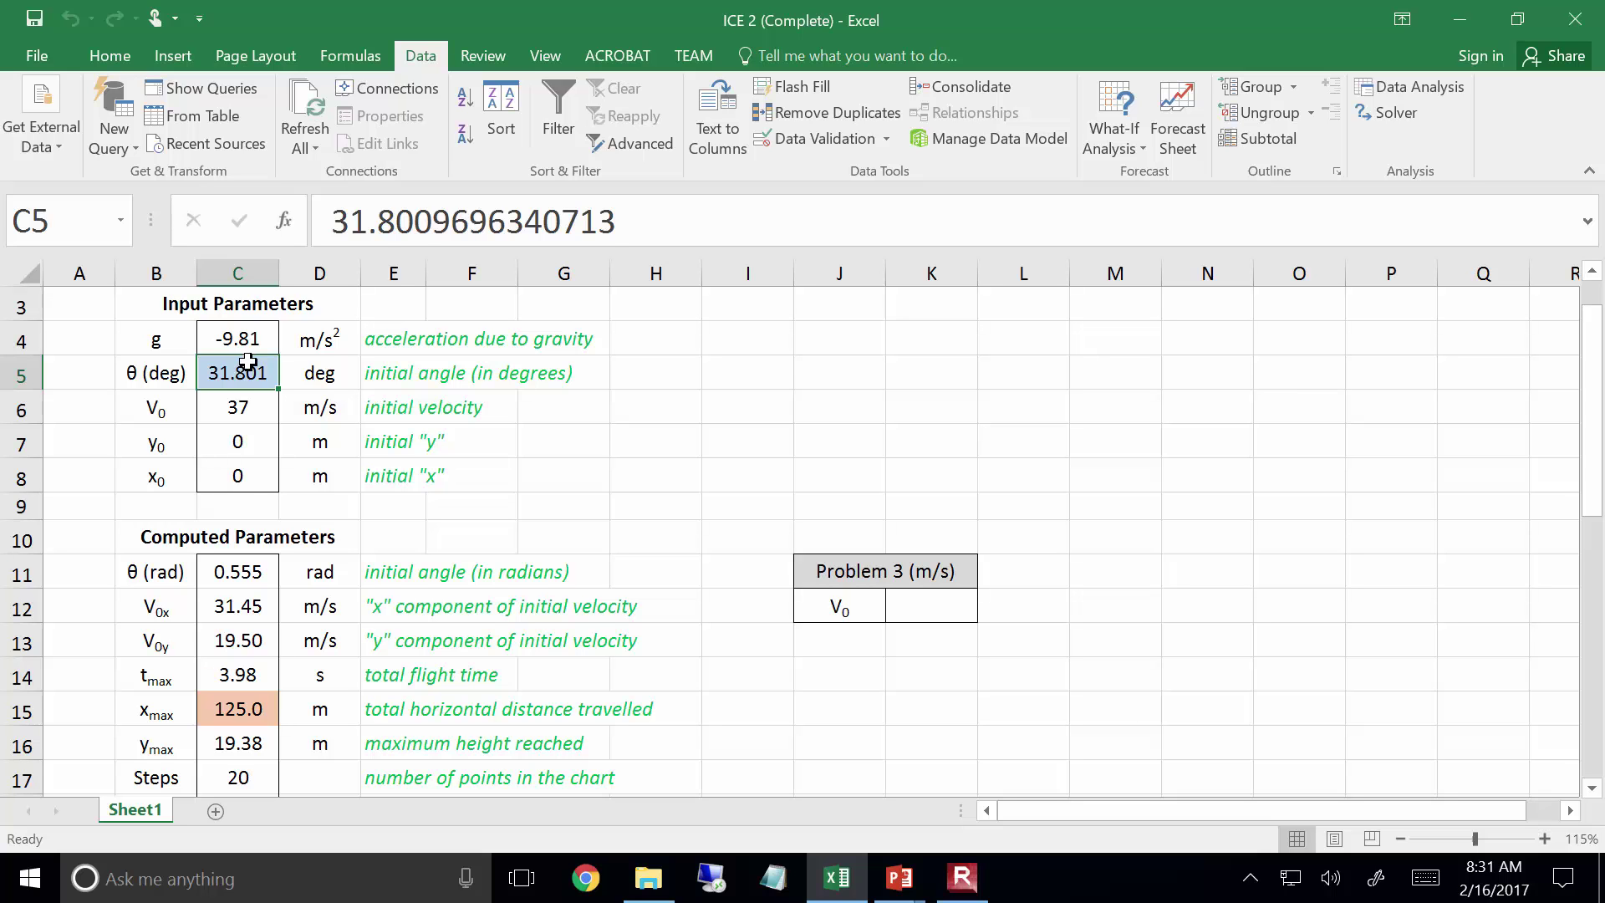
left_click_drag(674, 215, 227, 242)
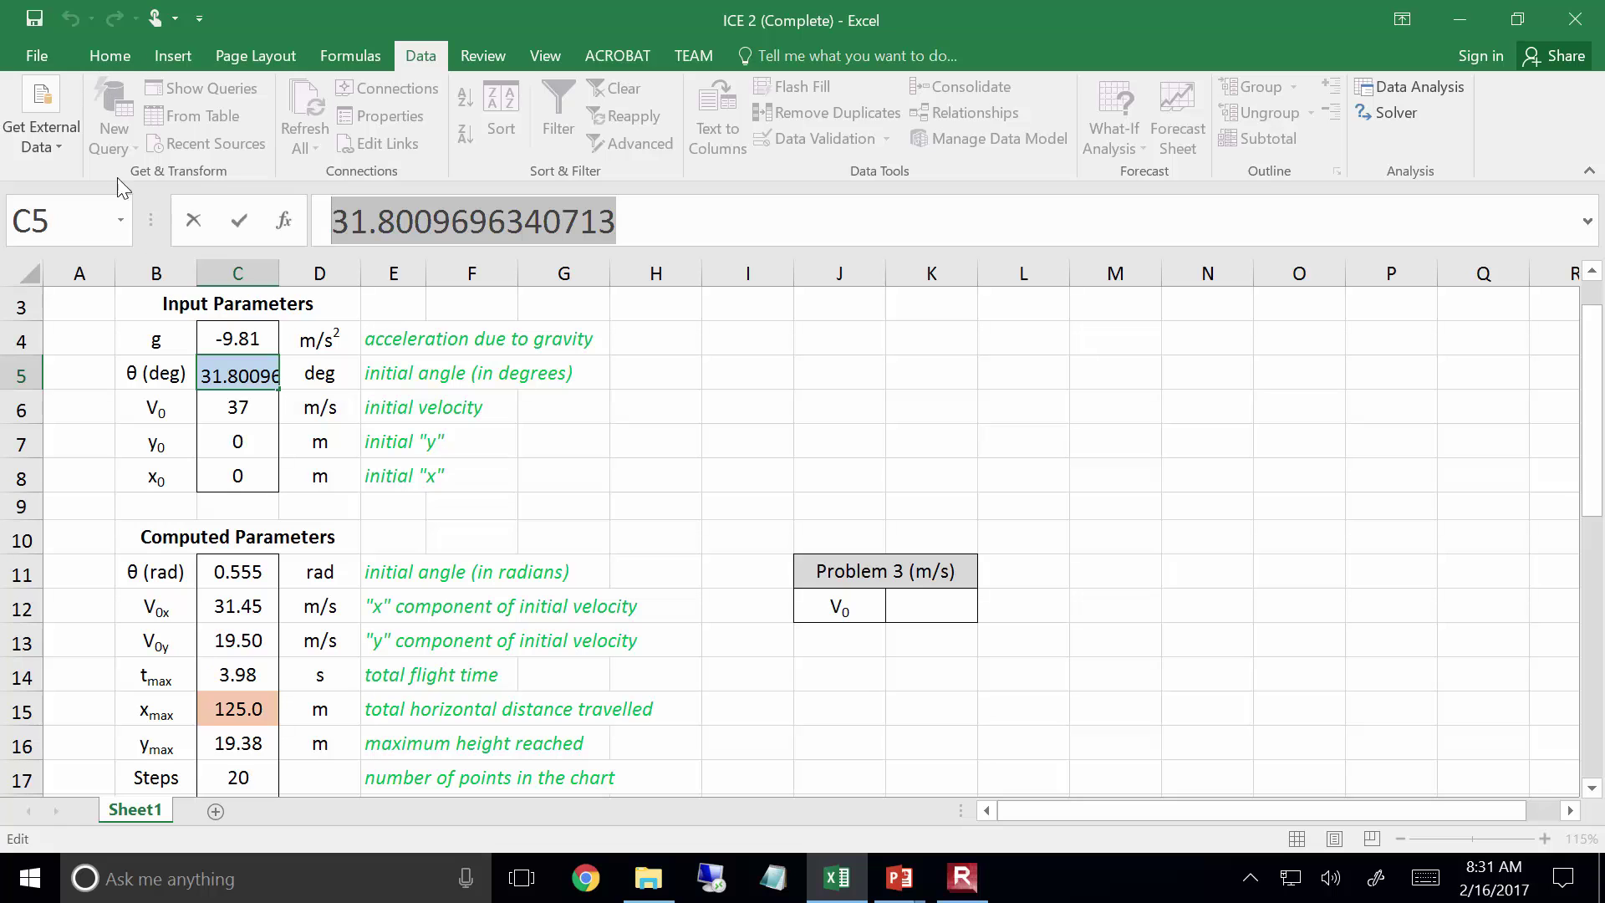
key("ctrl+c")
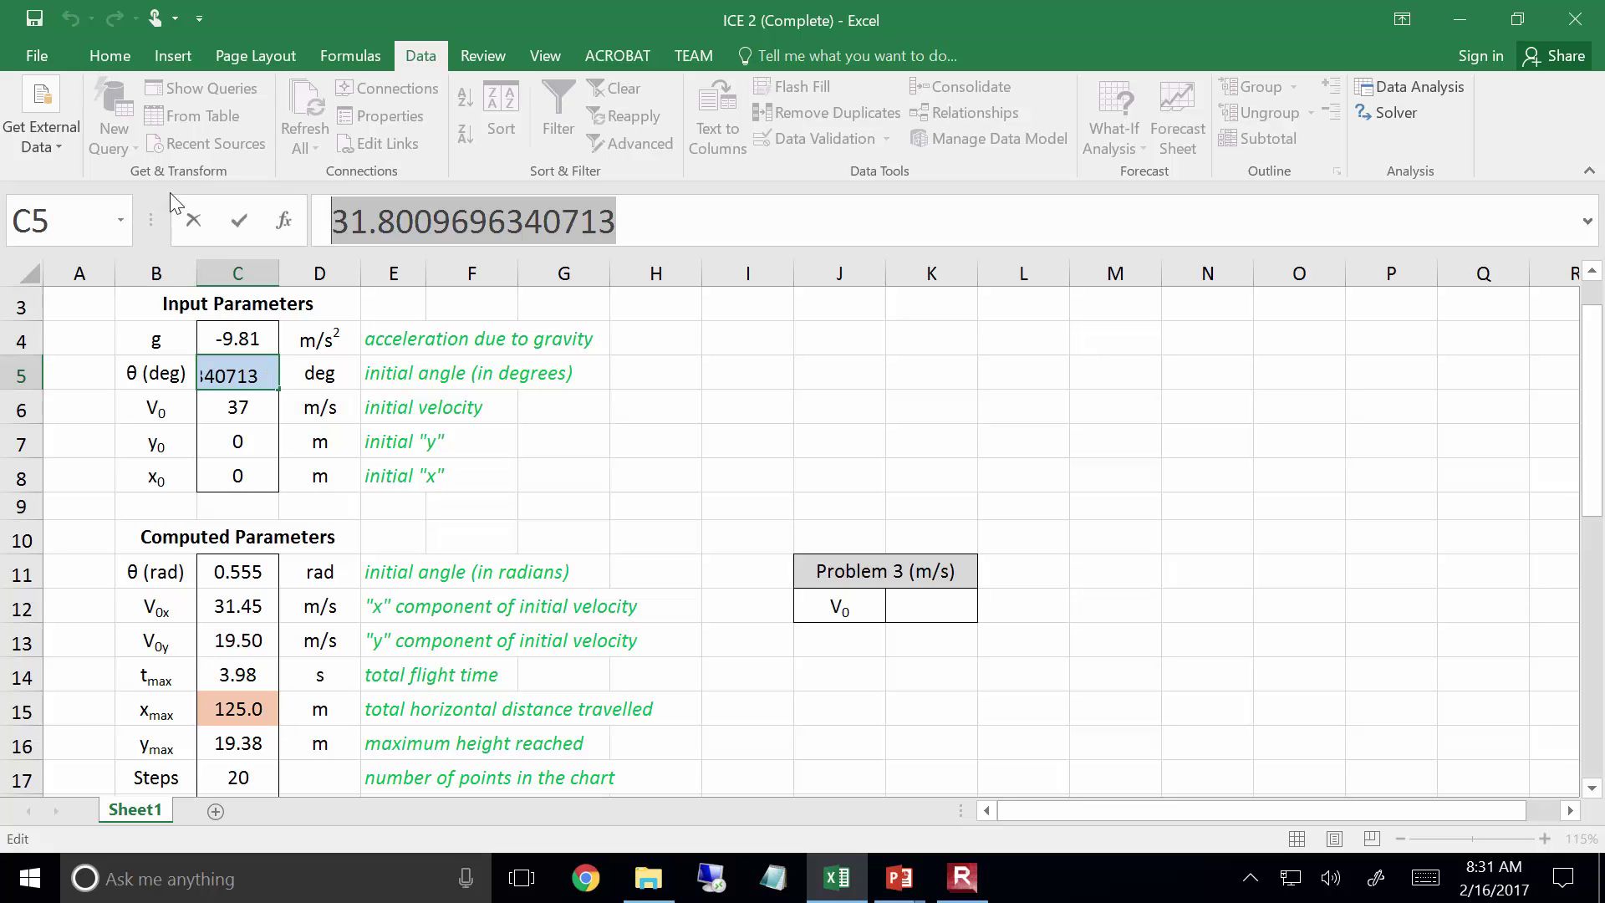
left_click(861, 485)
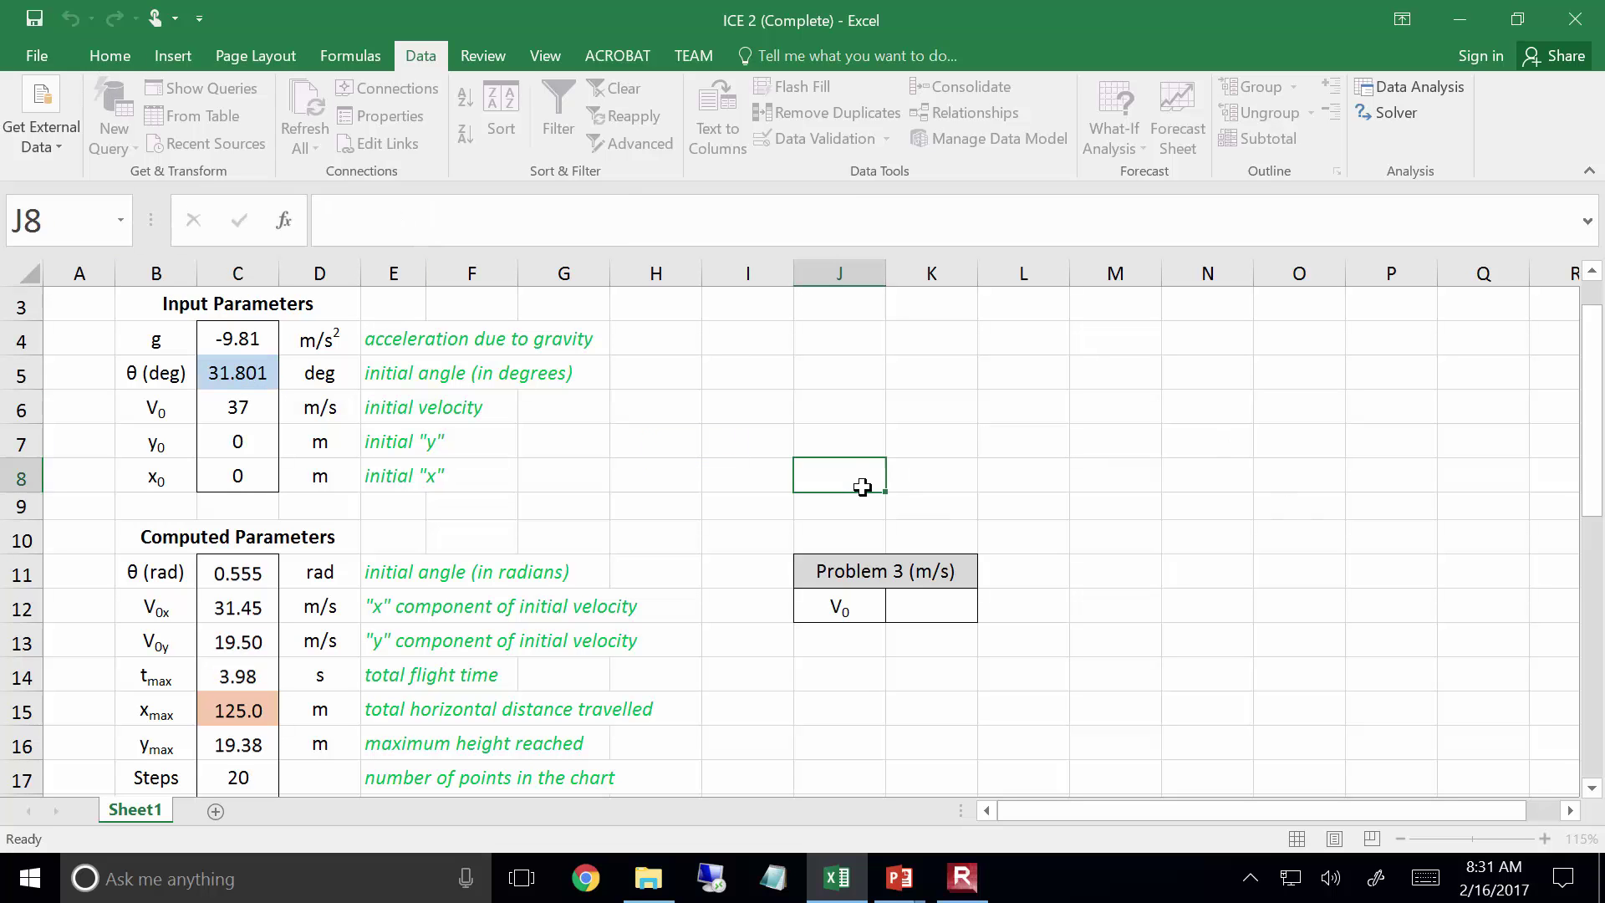
left_click(933, 607)
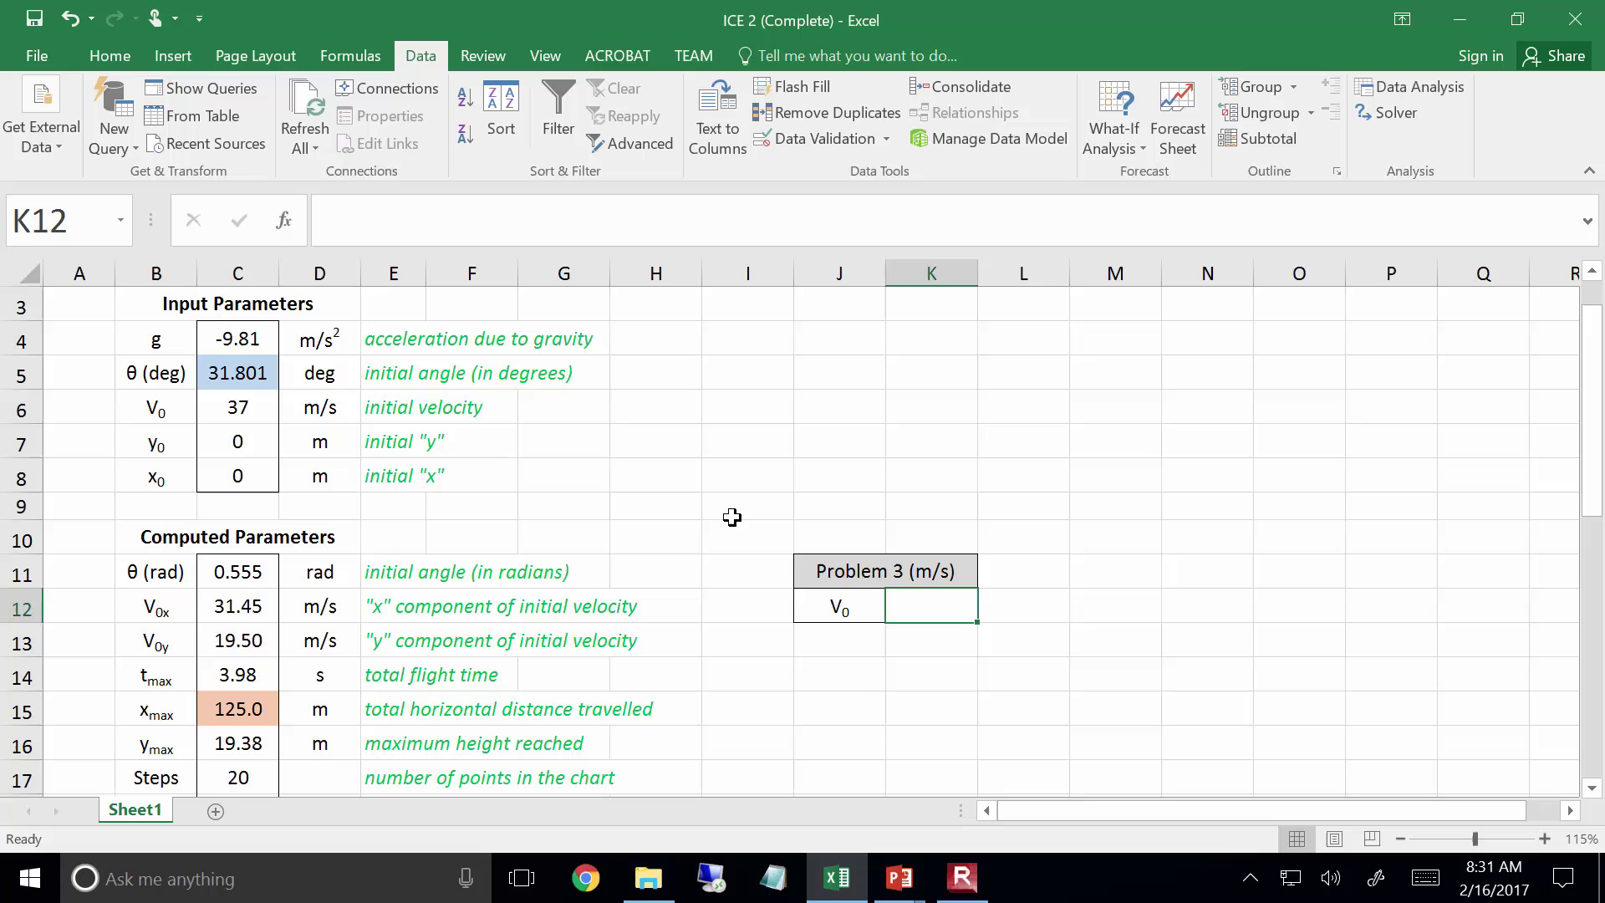
left_click(464, 235)
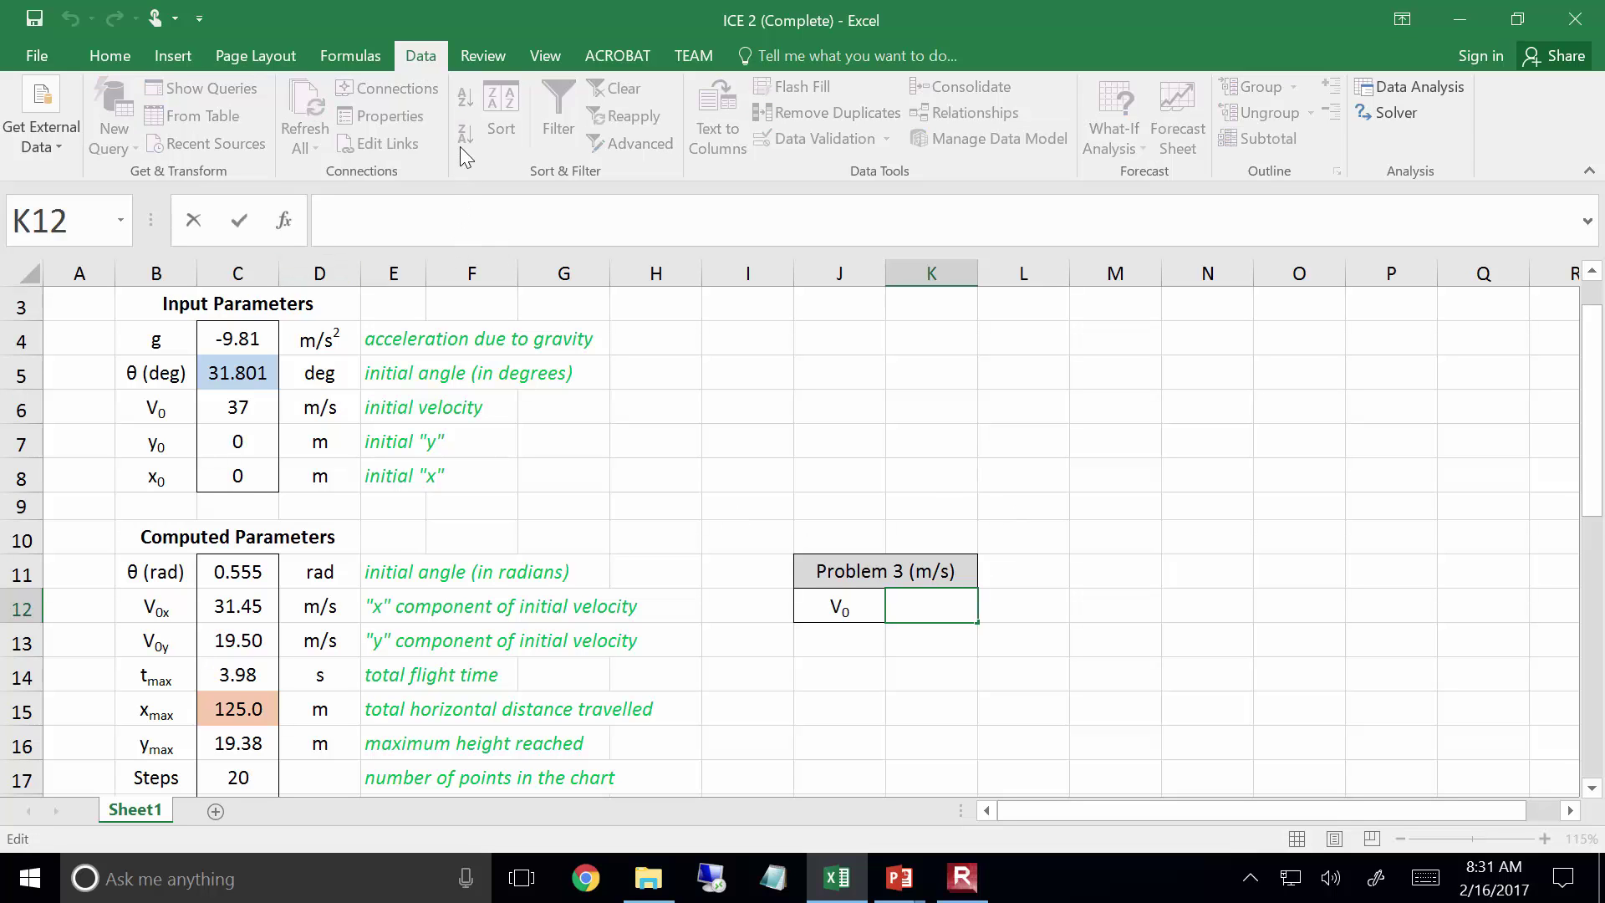
key("ctrl+v")
key("Return")
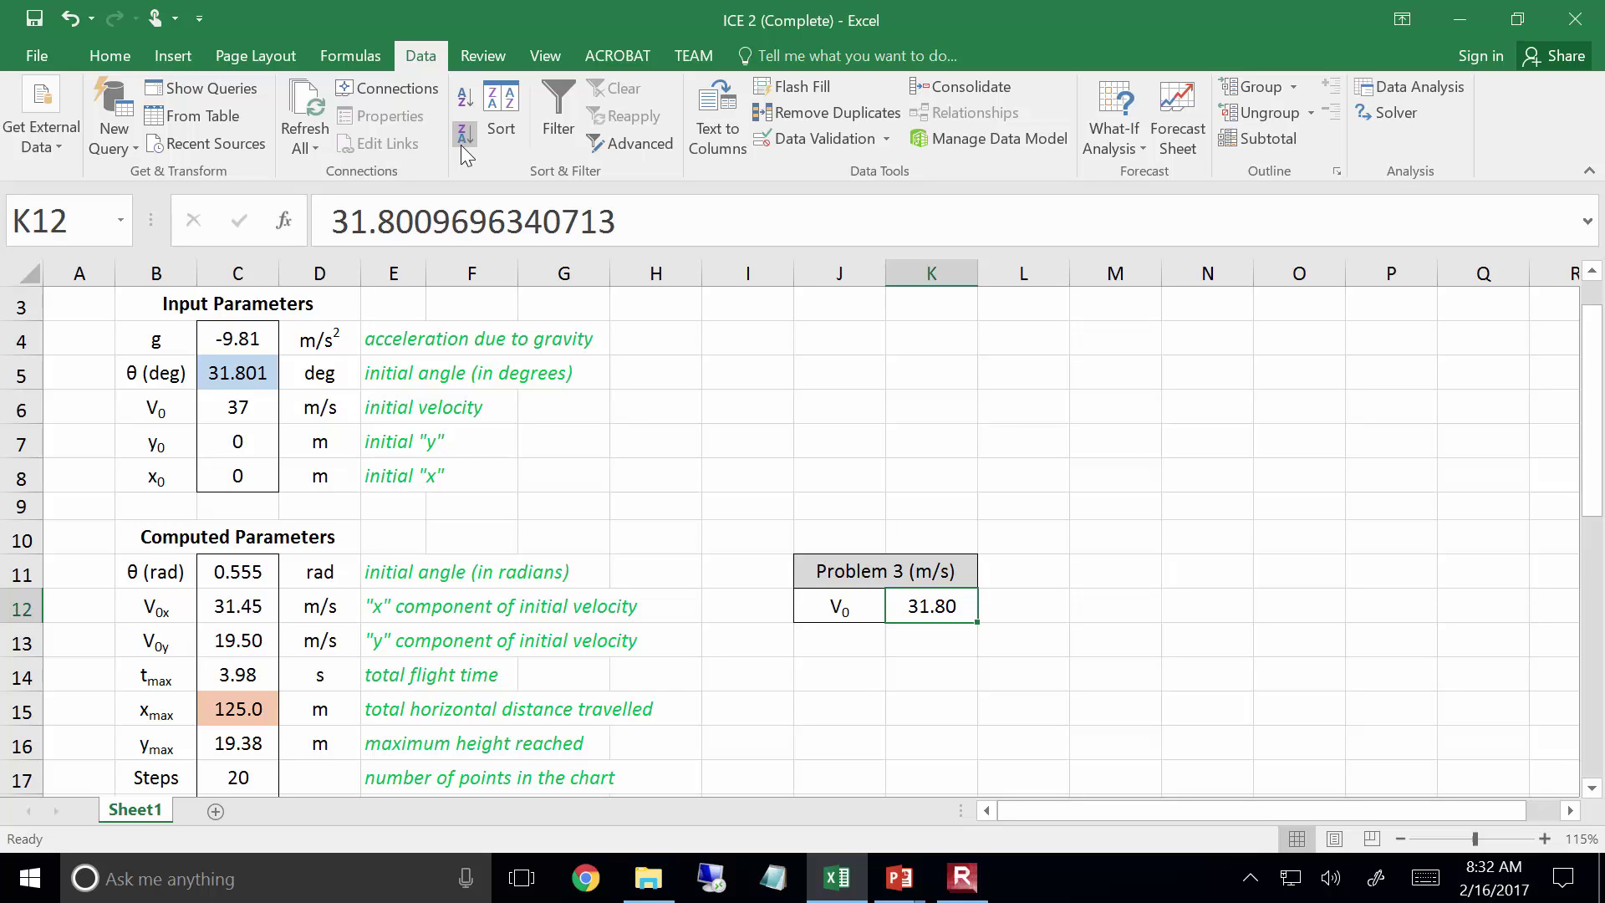
Close the ICE 2 (Complete) workbook without saving and advance the PowerPoint lecture to slide 11, the three-product profit example
left_click(1597, 6)
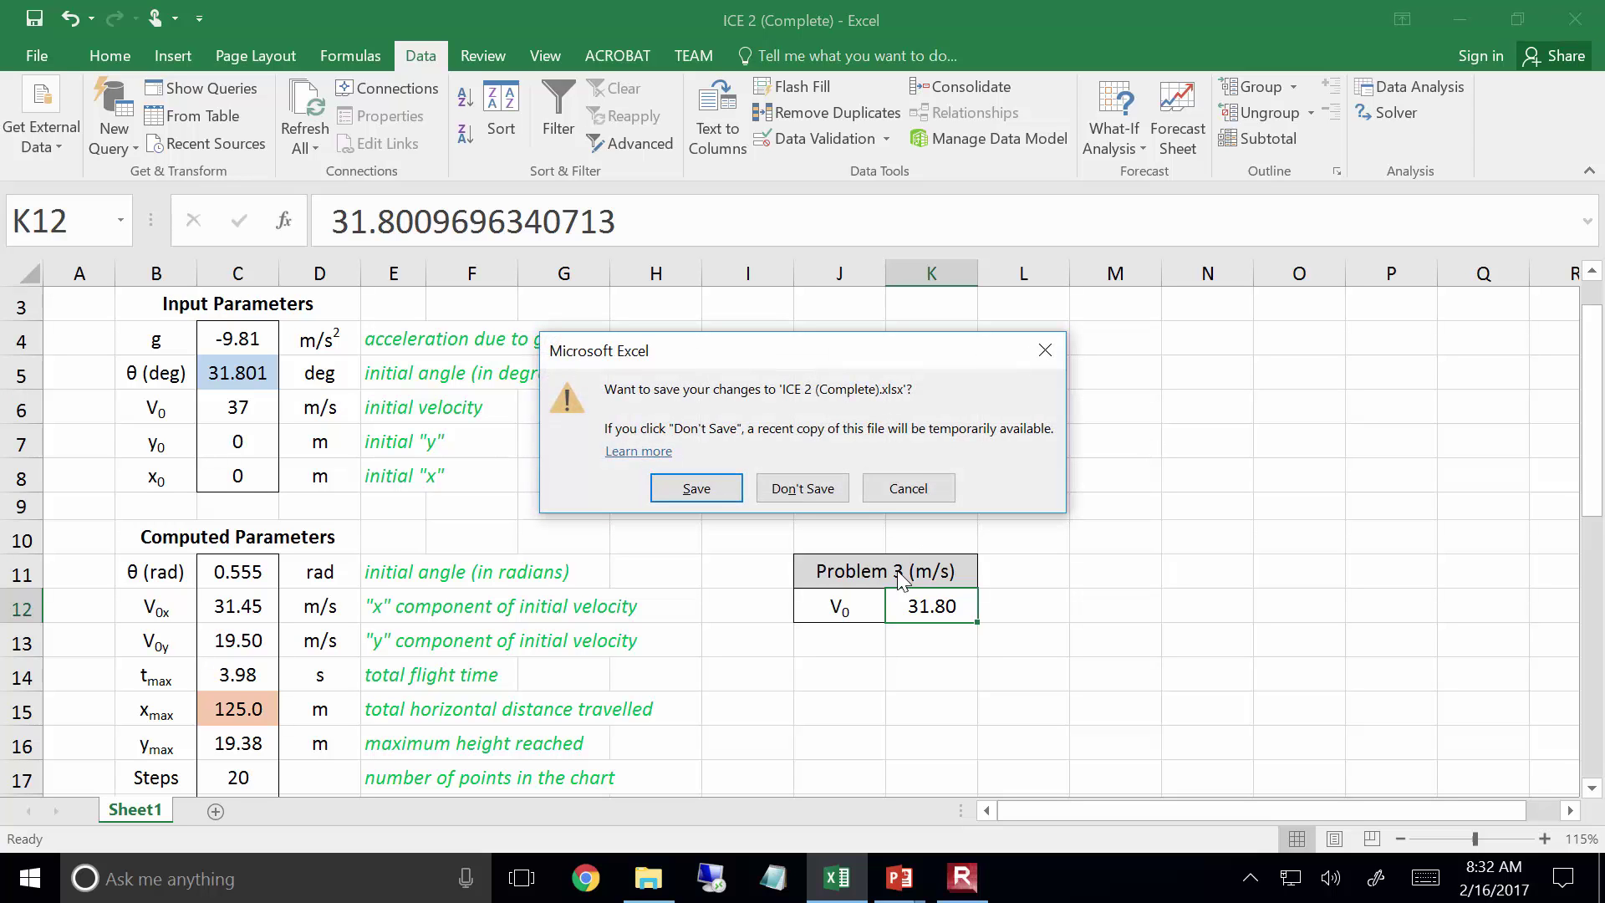
left_click(802, 489)
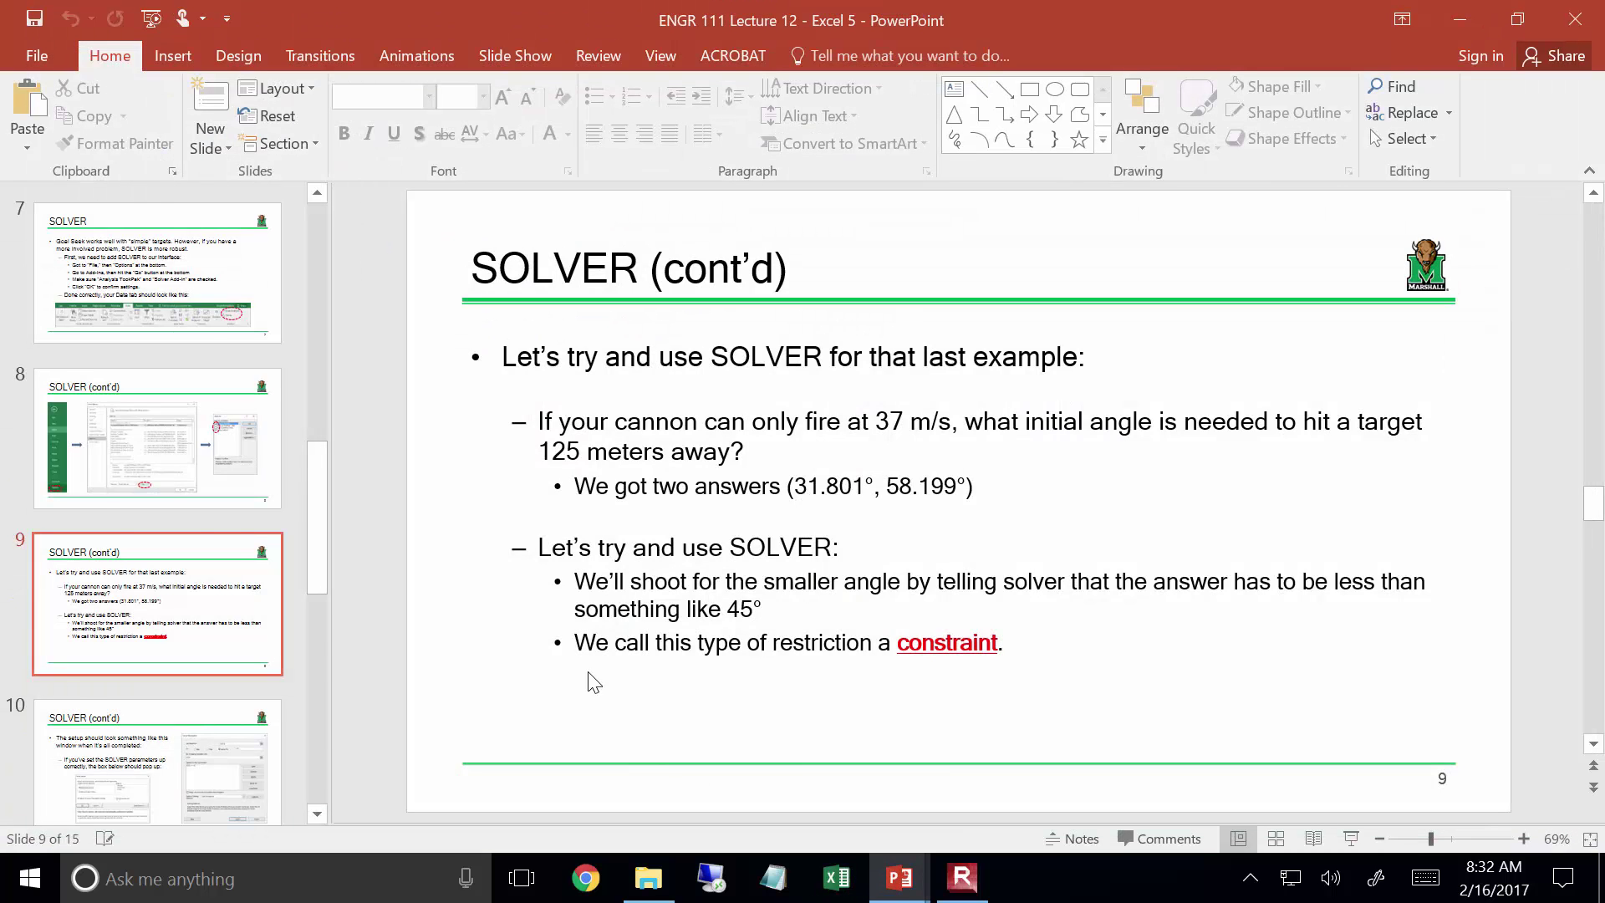
scroll(587, 676, "down", 2)
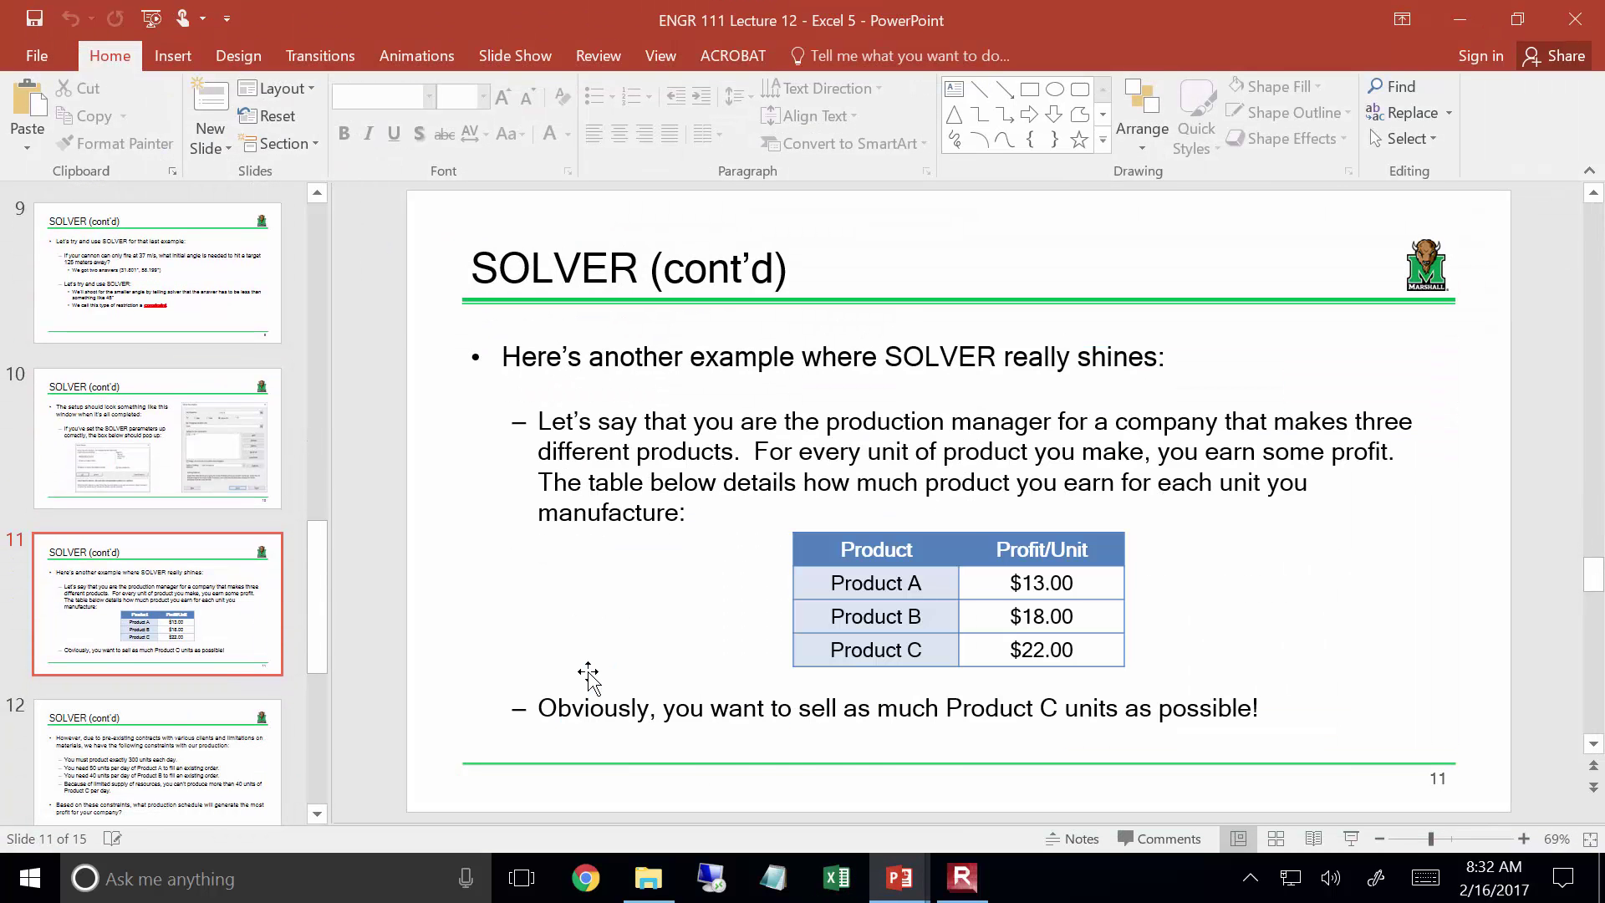
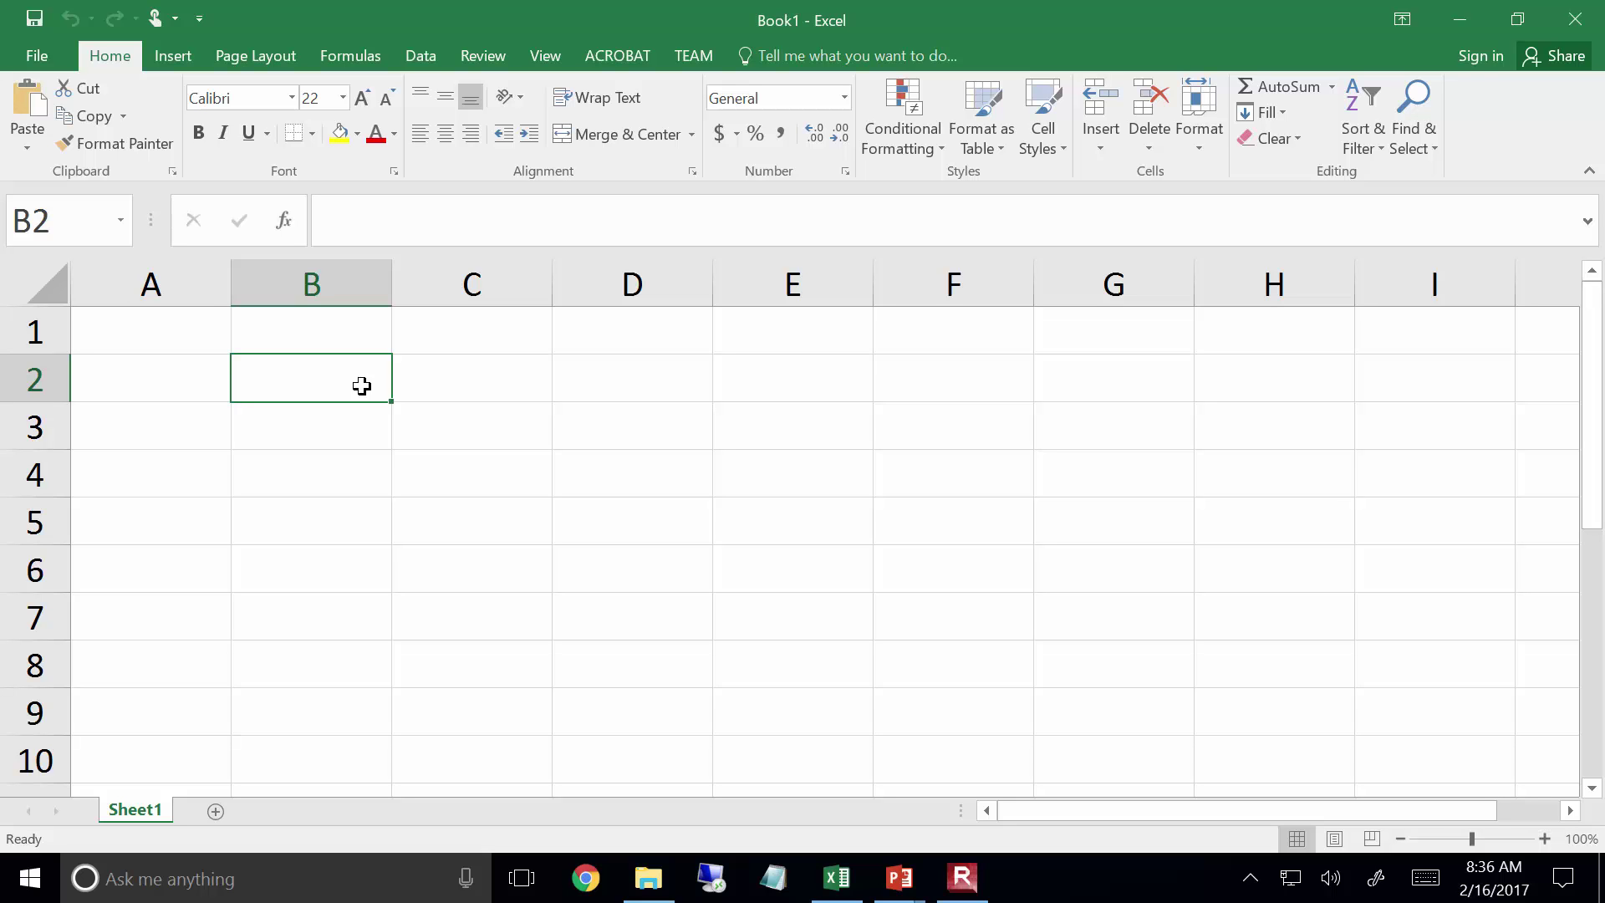
In the blank workbook, enter the headers Products, Units, Profit/Unit and Profit in B2 through E2
type("Products")
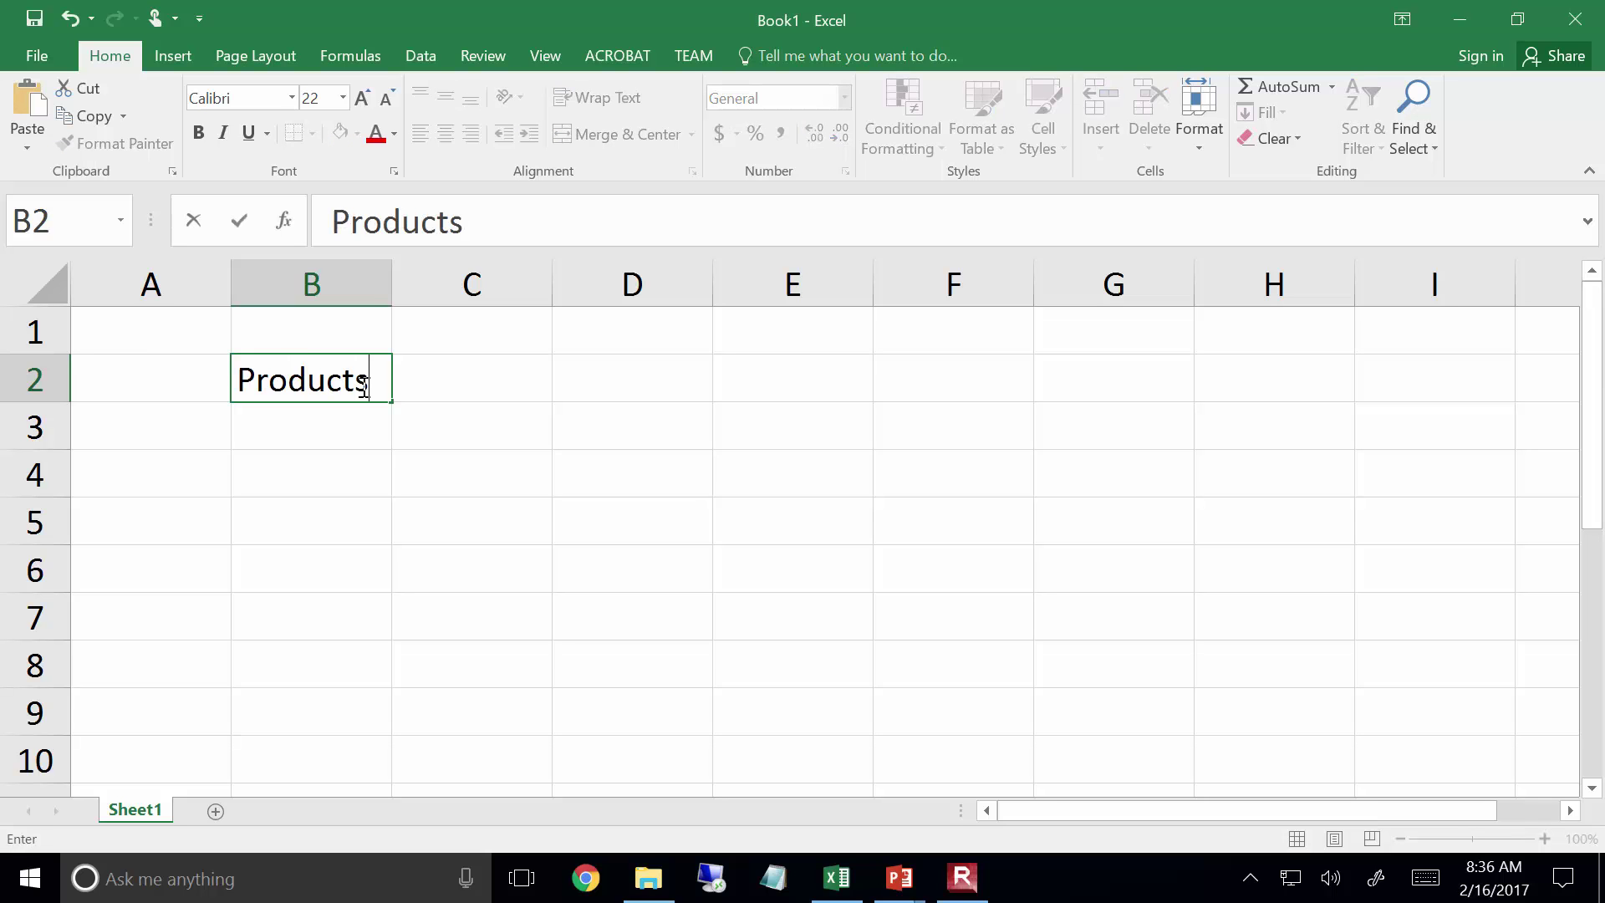
key("Tab")
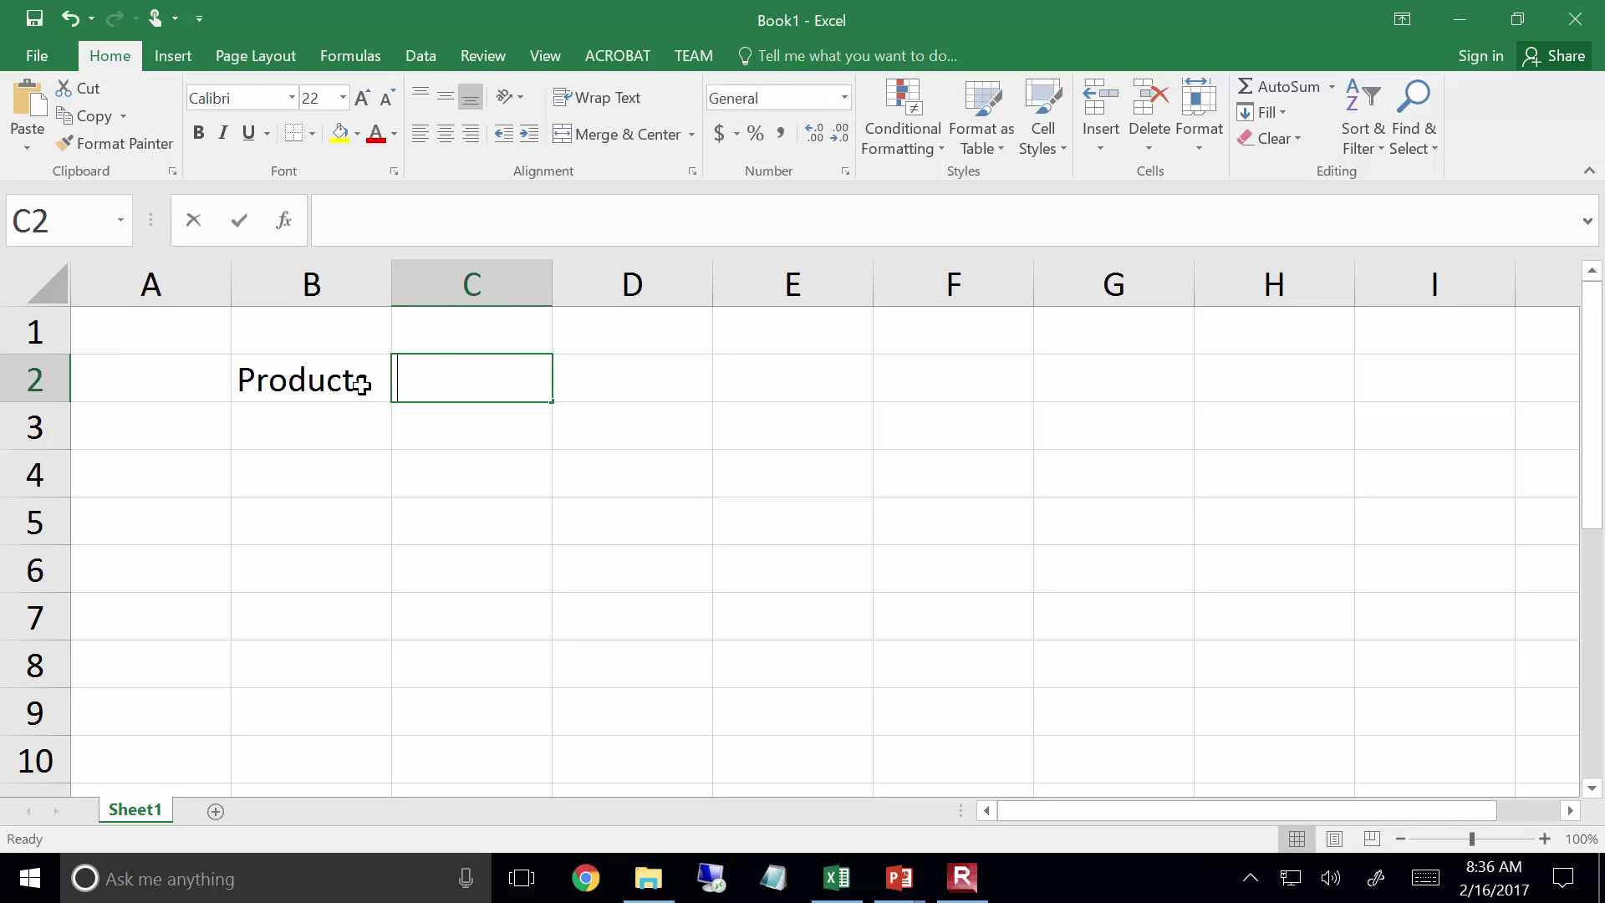
type("Units")
key("Tab")
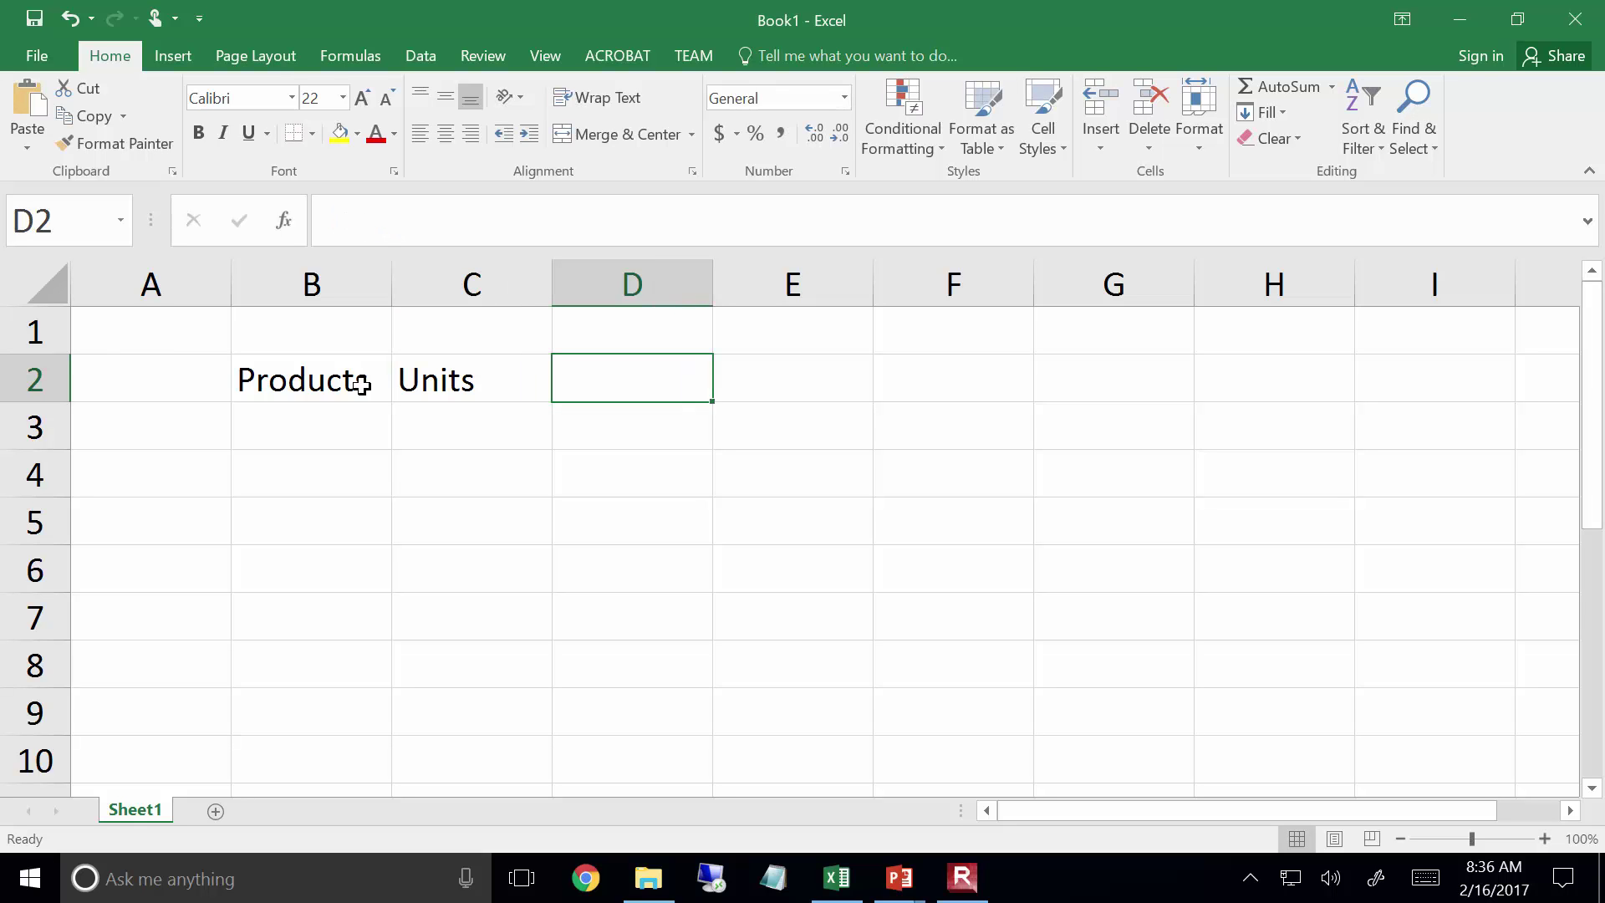
type("Profit/Unit")
key("Tab")
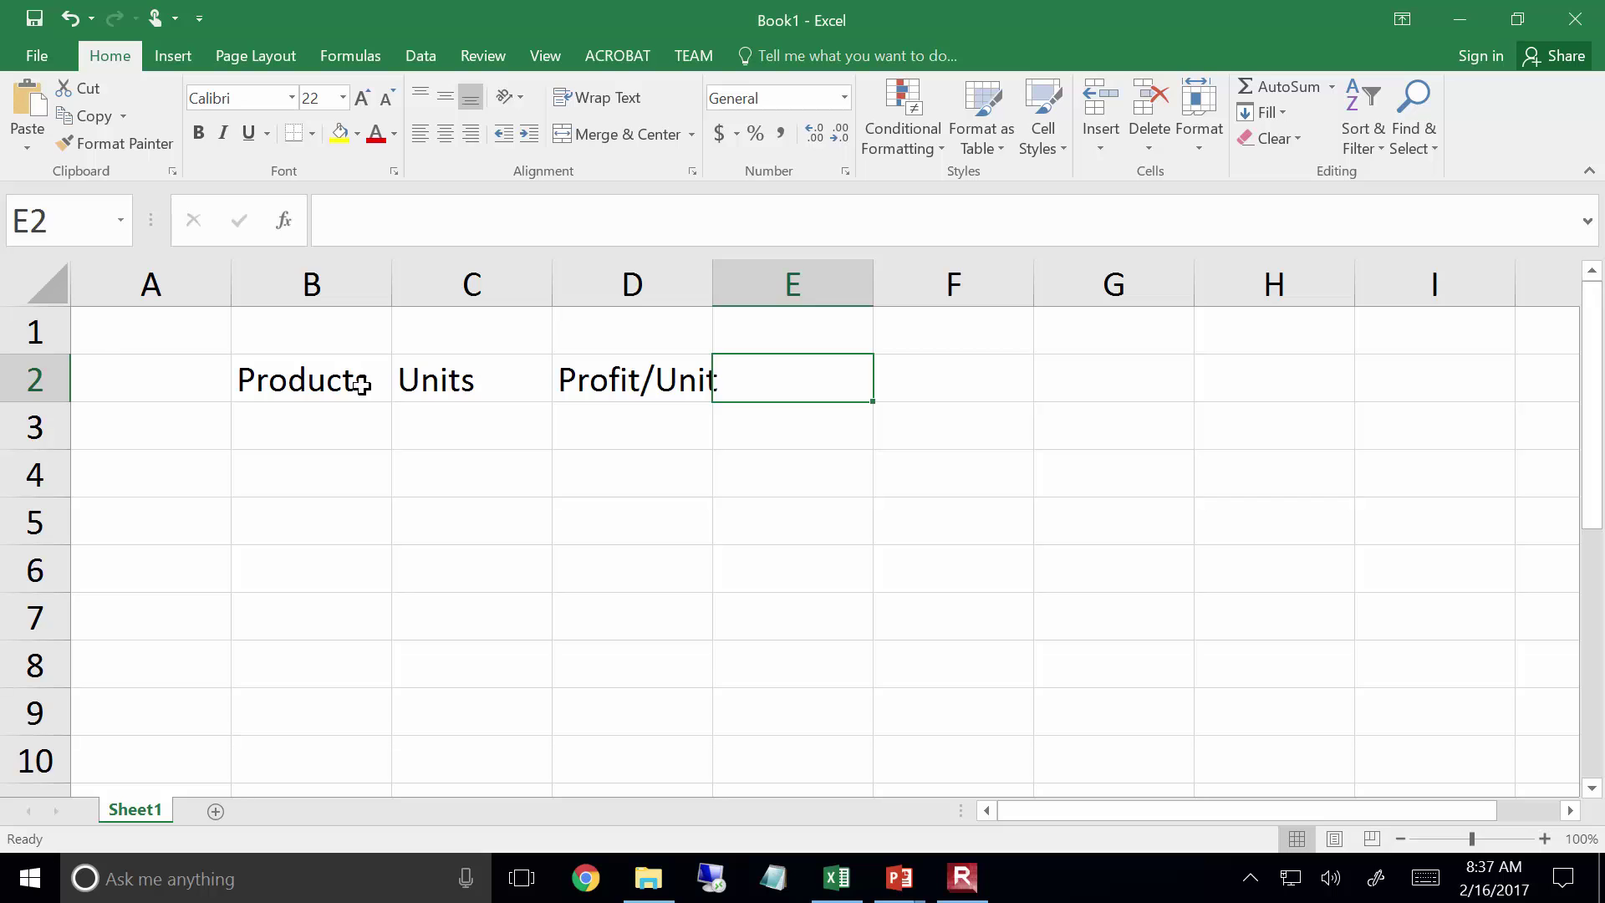
type("Profit")
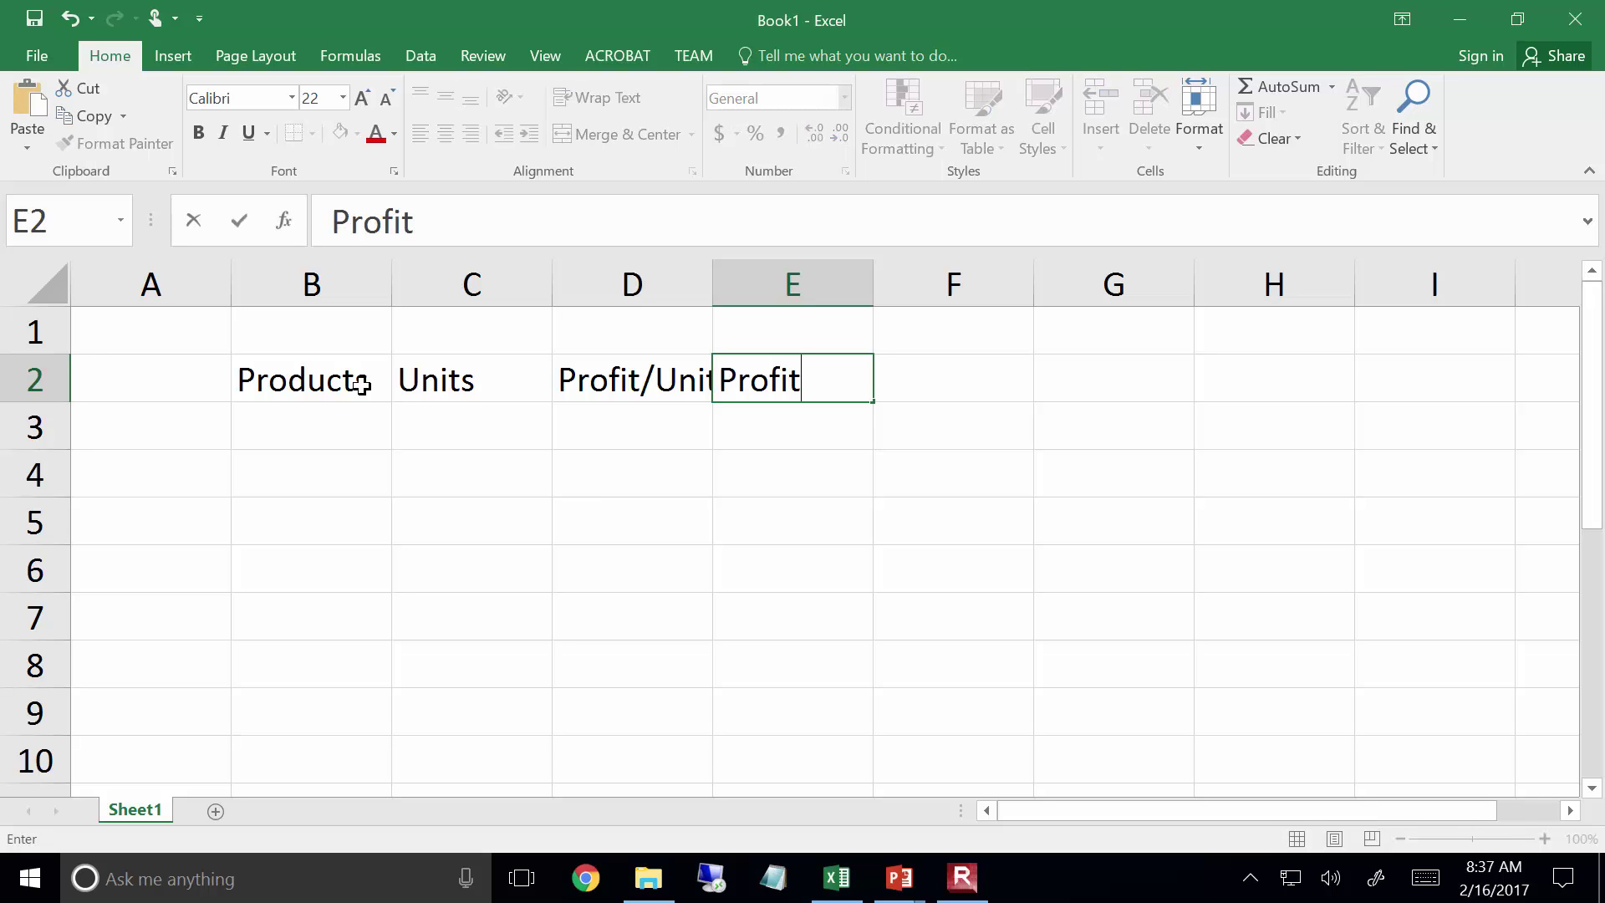
key("Return")
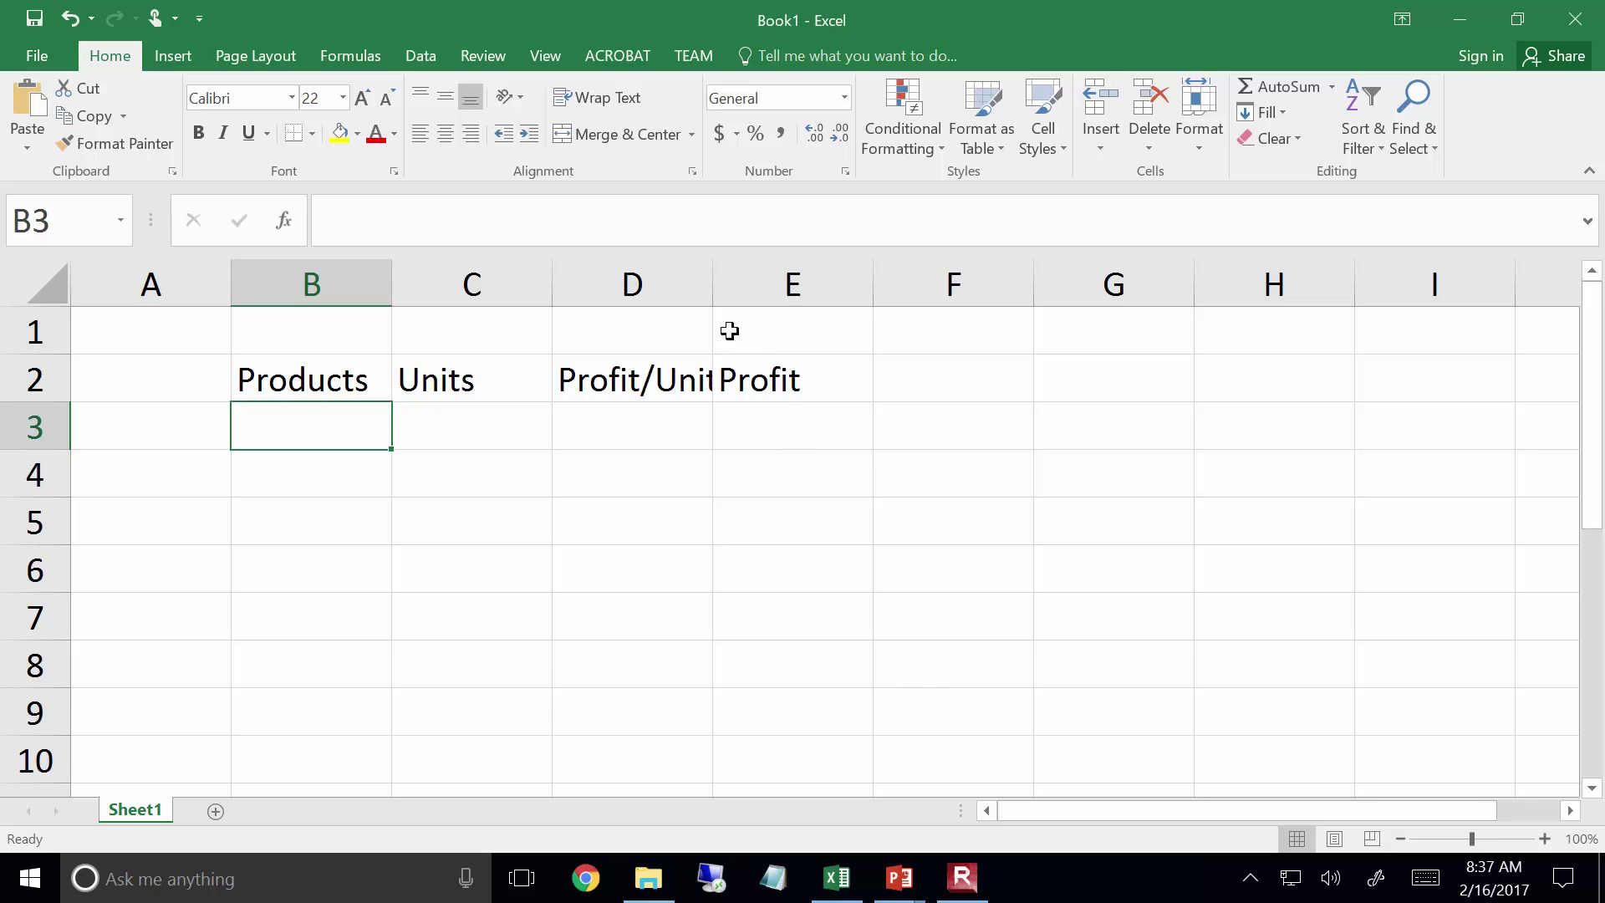
Widen column D manually so the full Profit/Unit header fits
left_click(653, 287)
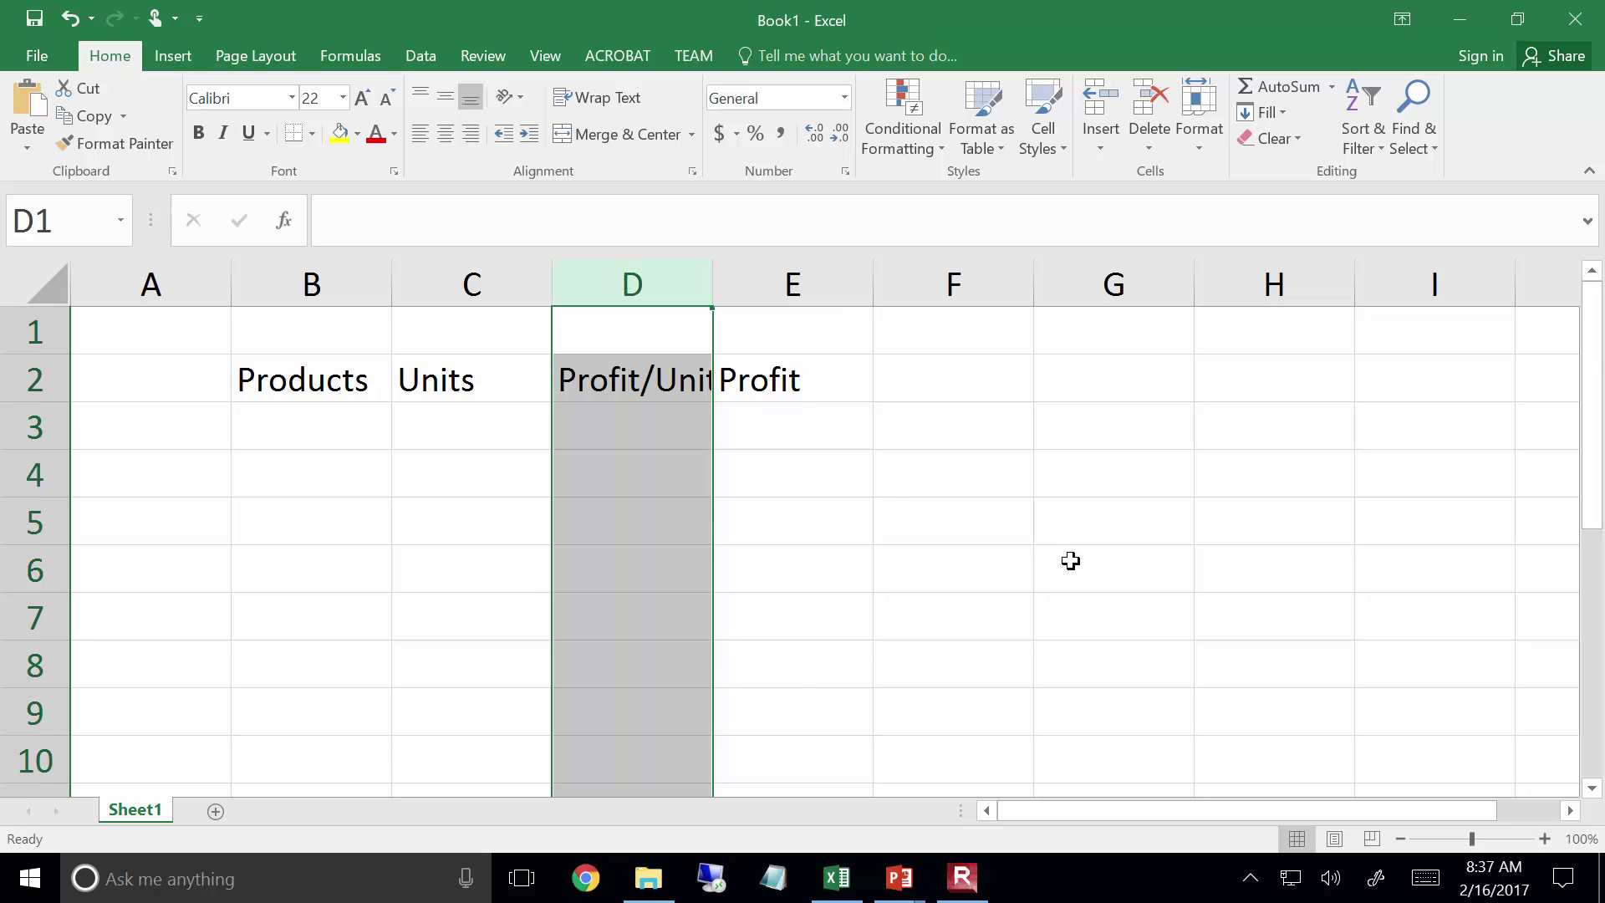
left_click(1002, 473)
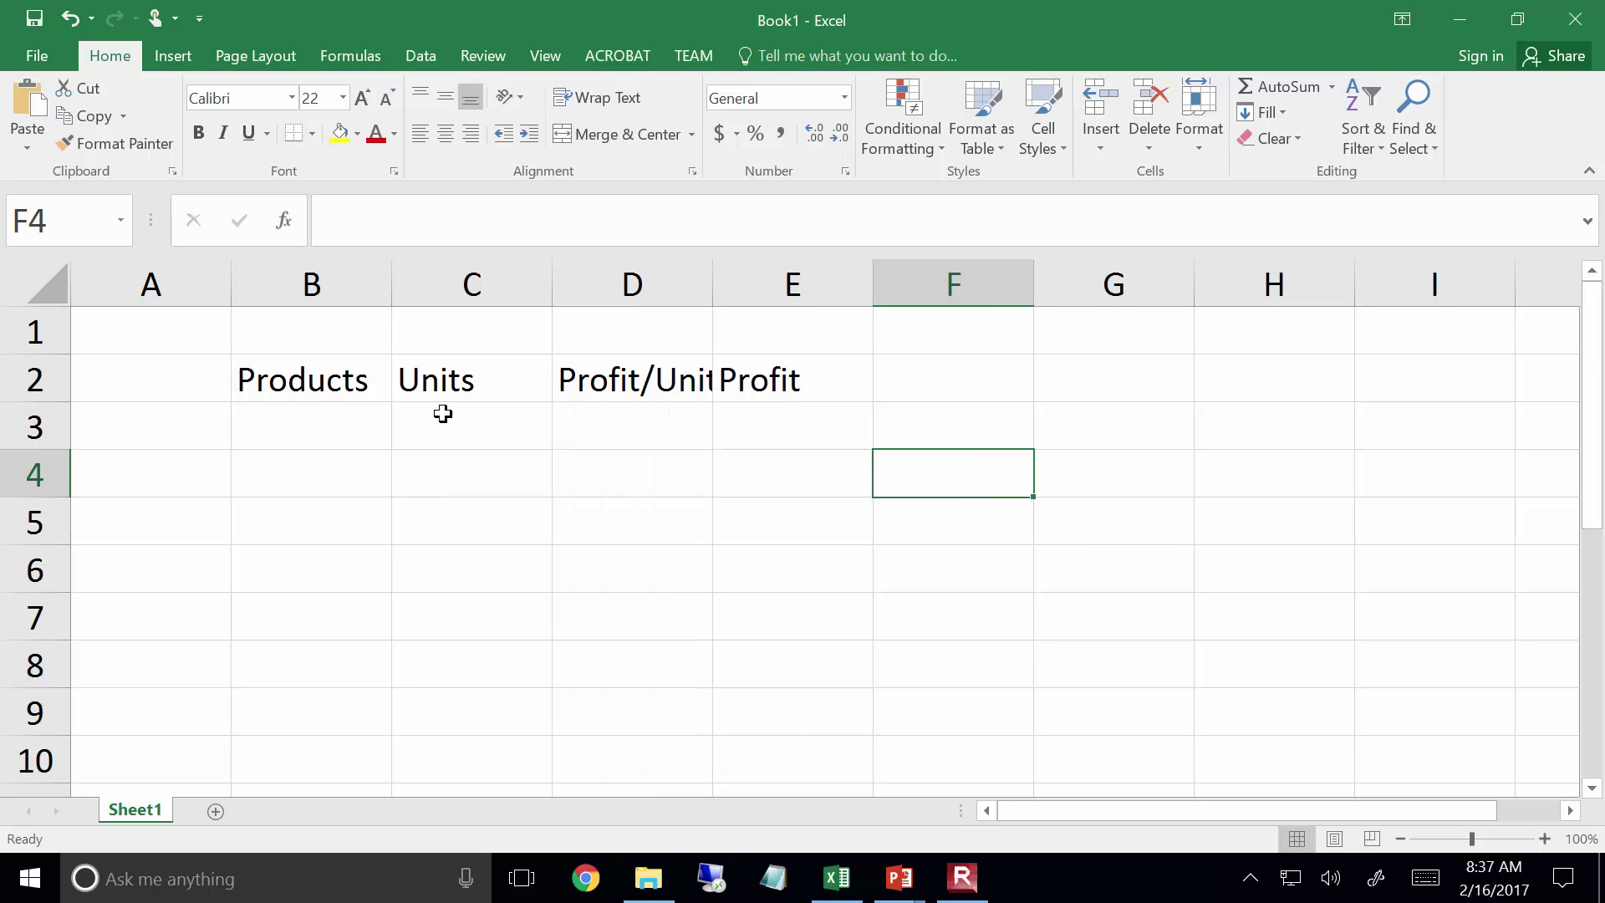
left_click(628, 267)
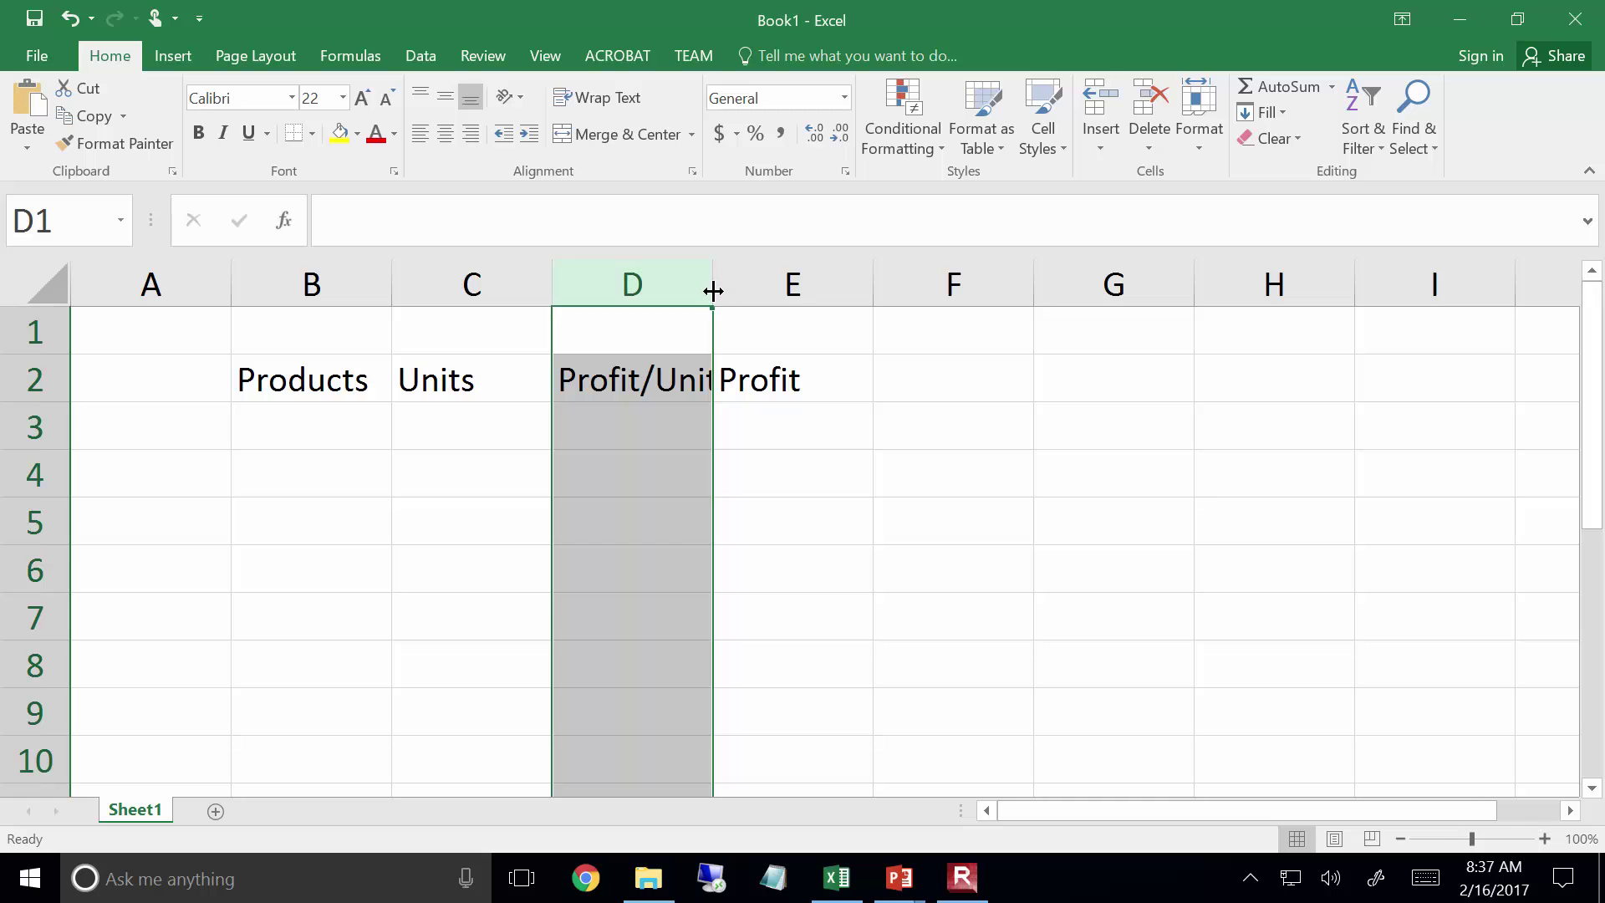
left_click_drag(712, 291, 807, 291)
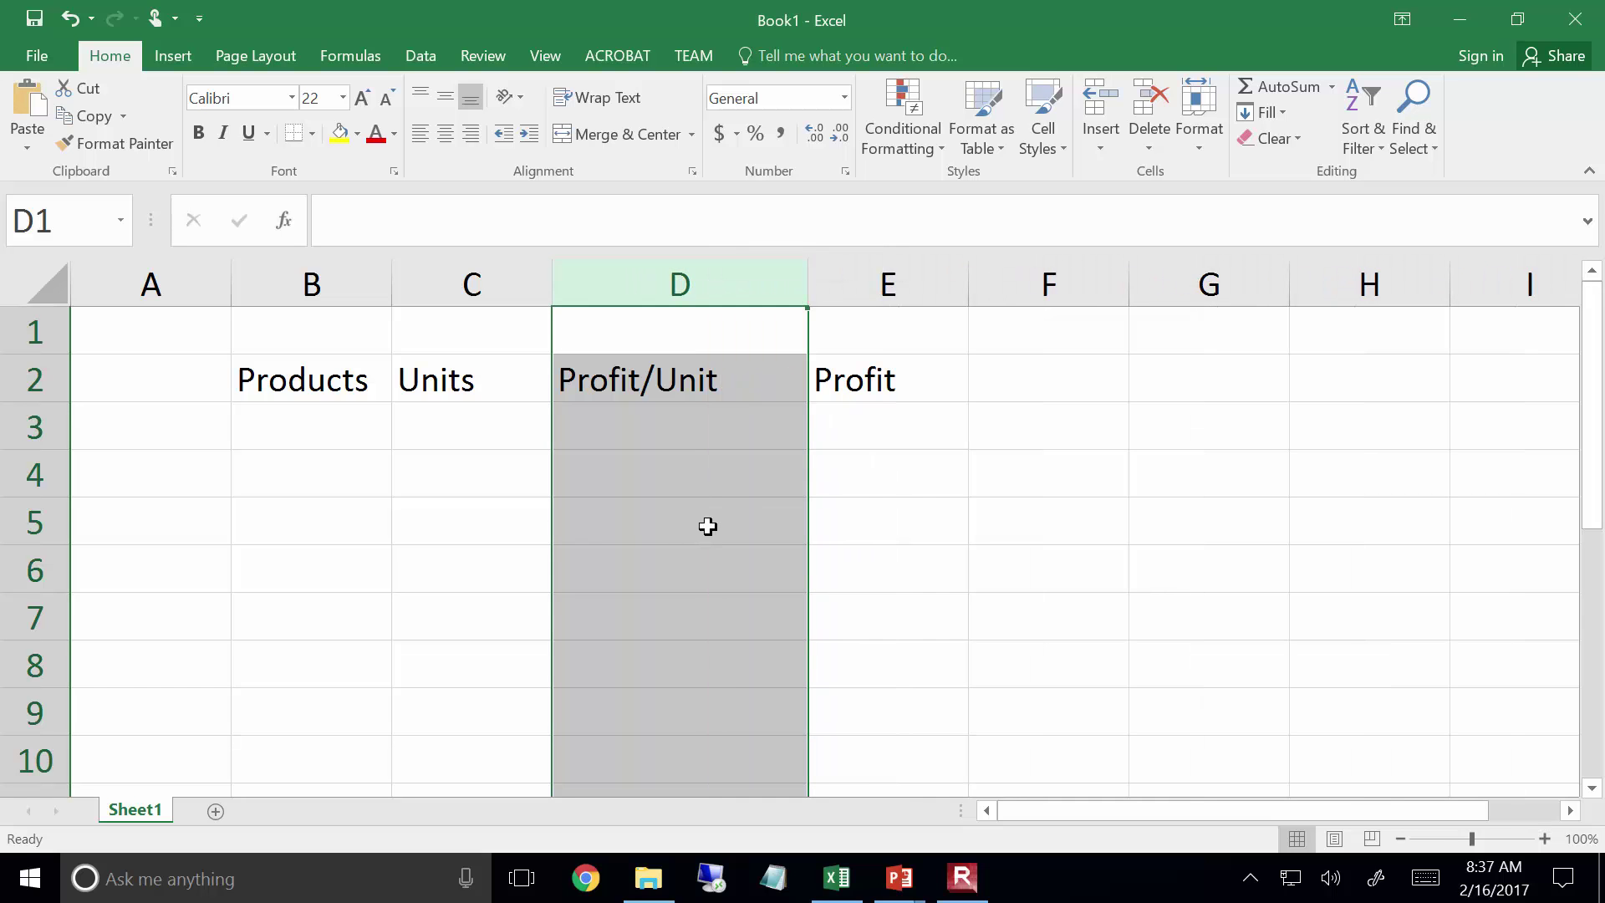
left_click(746, 512)
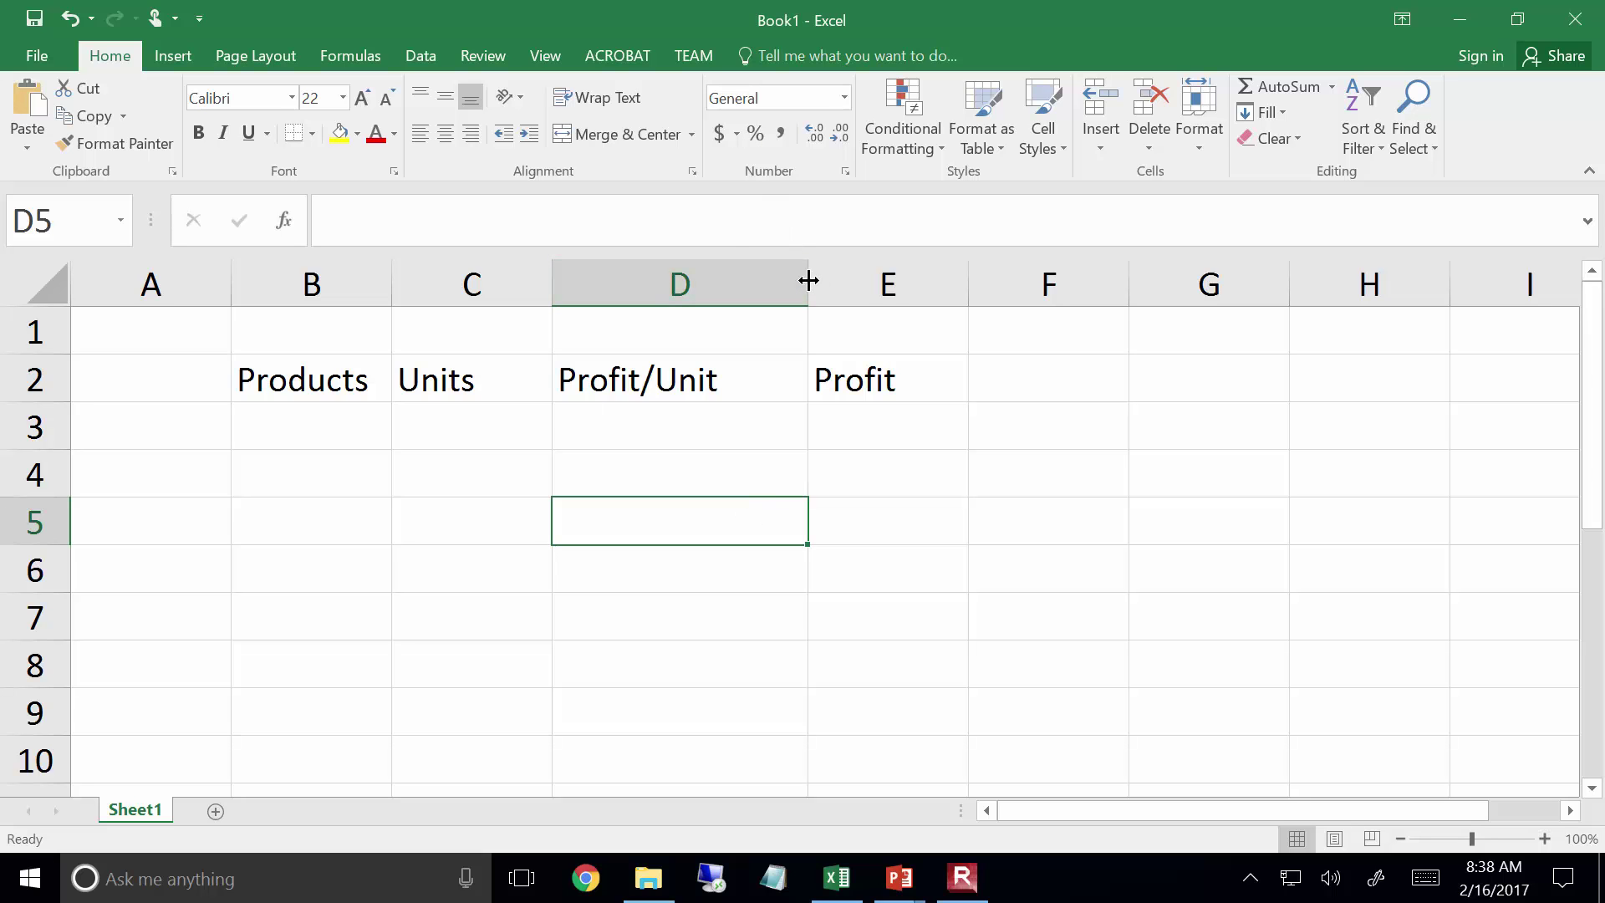
Autofit column D to its Profit/Unit header, widen it once more manually, and autofit it again
left_click_drag(806, 279, 842, 285)
double_click(843, 286)
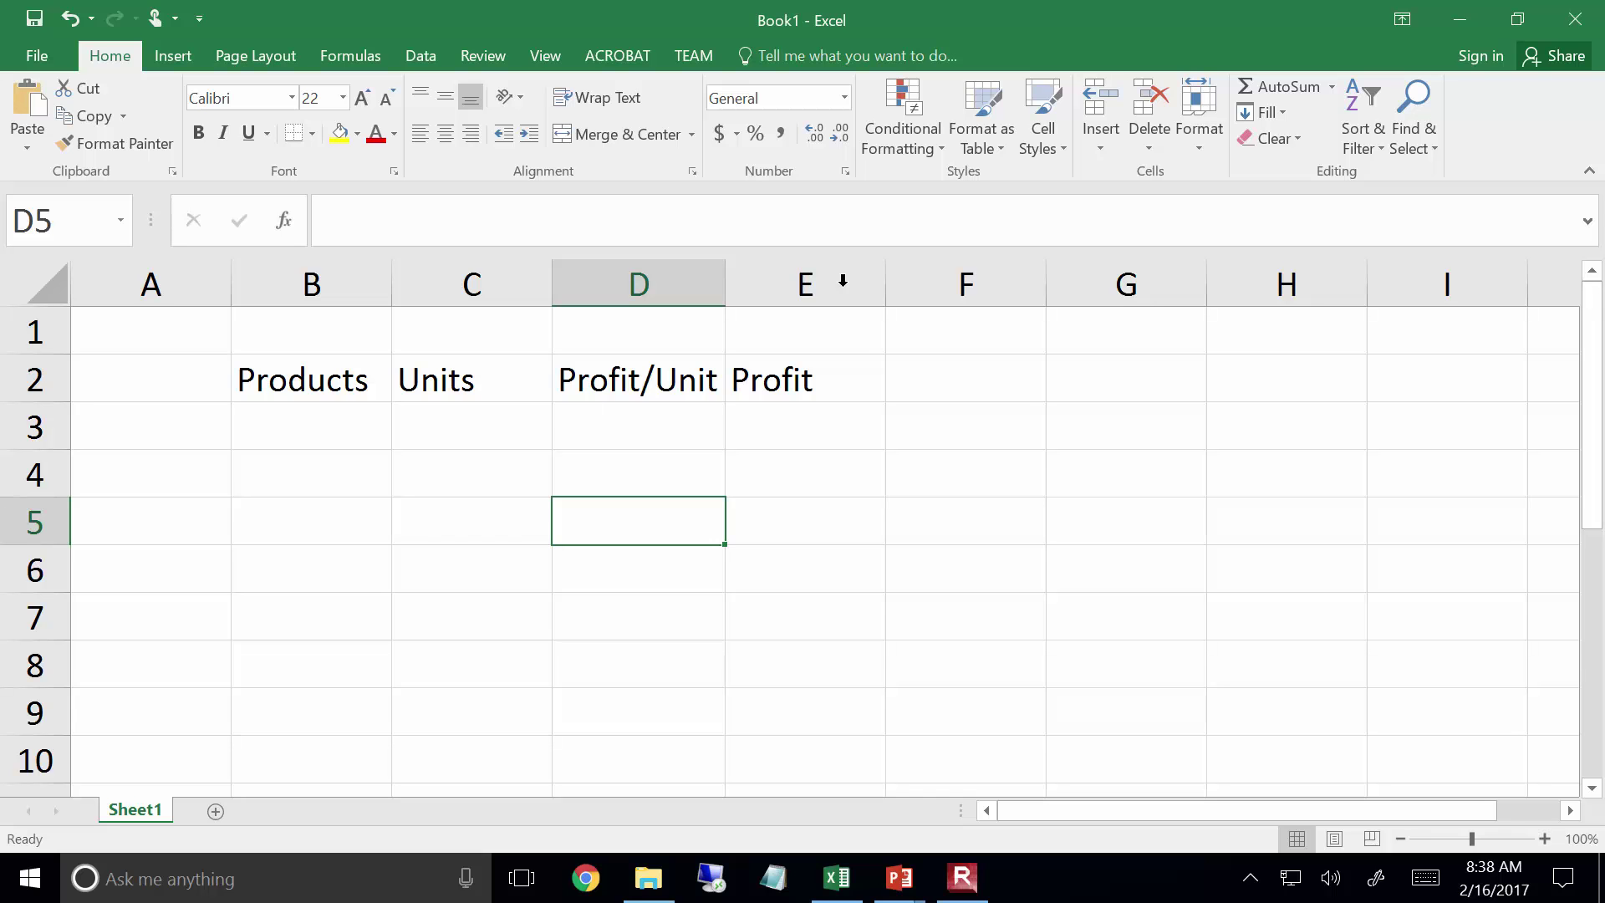
left_click_drag(729, 275, 881, 288)
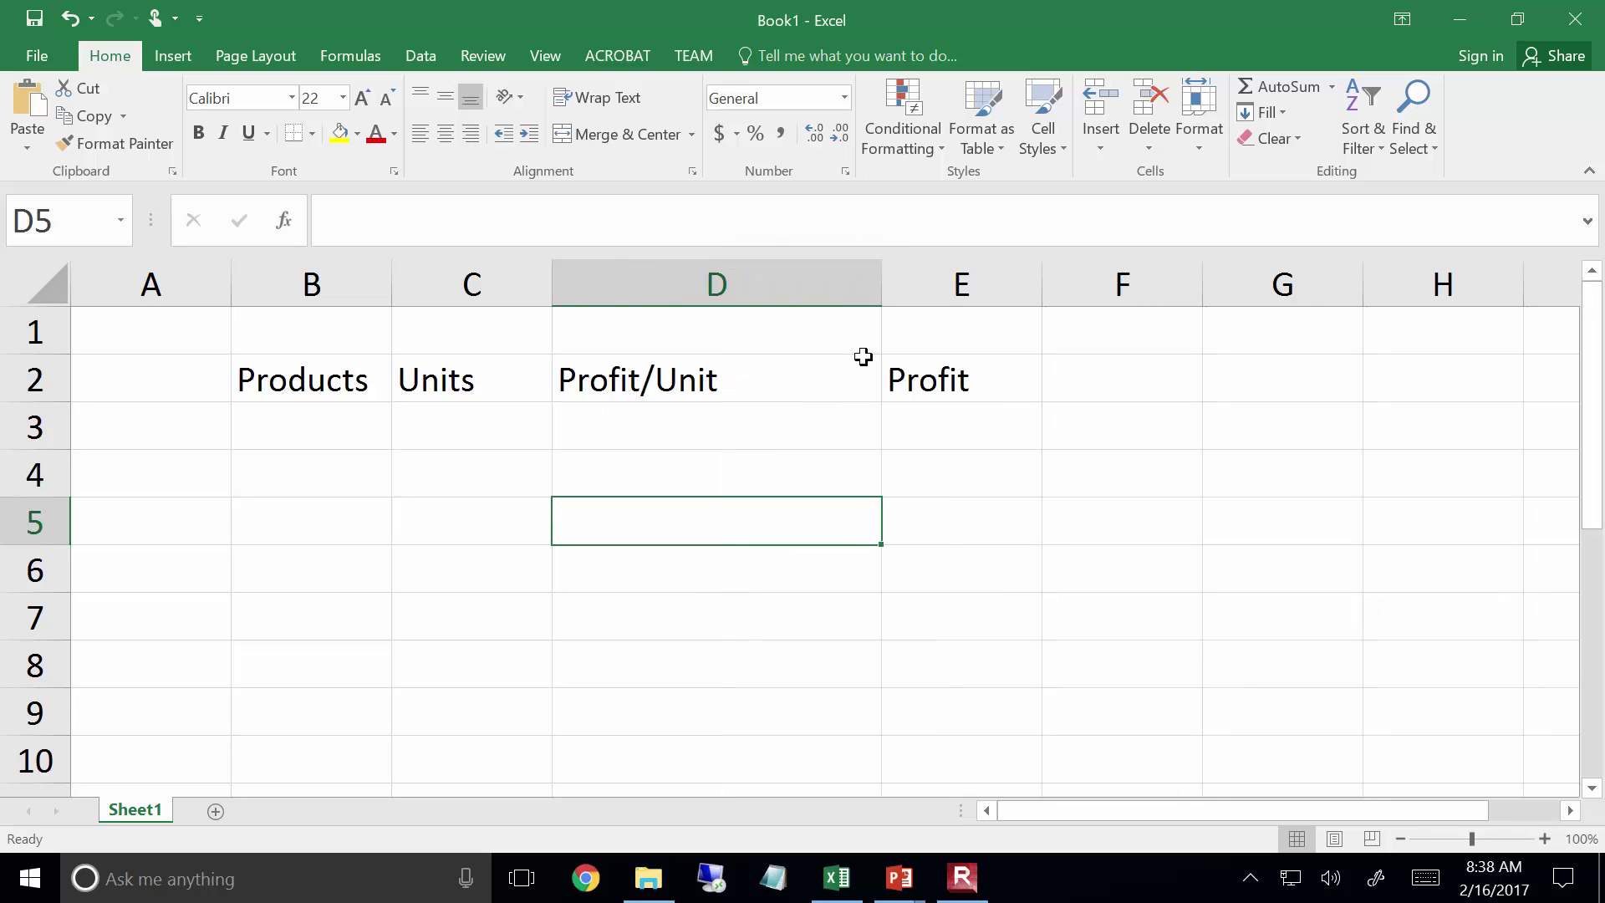
double_click(881, 274)
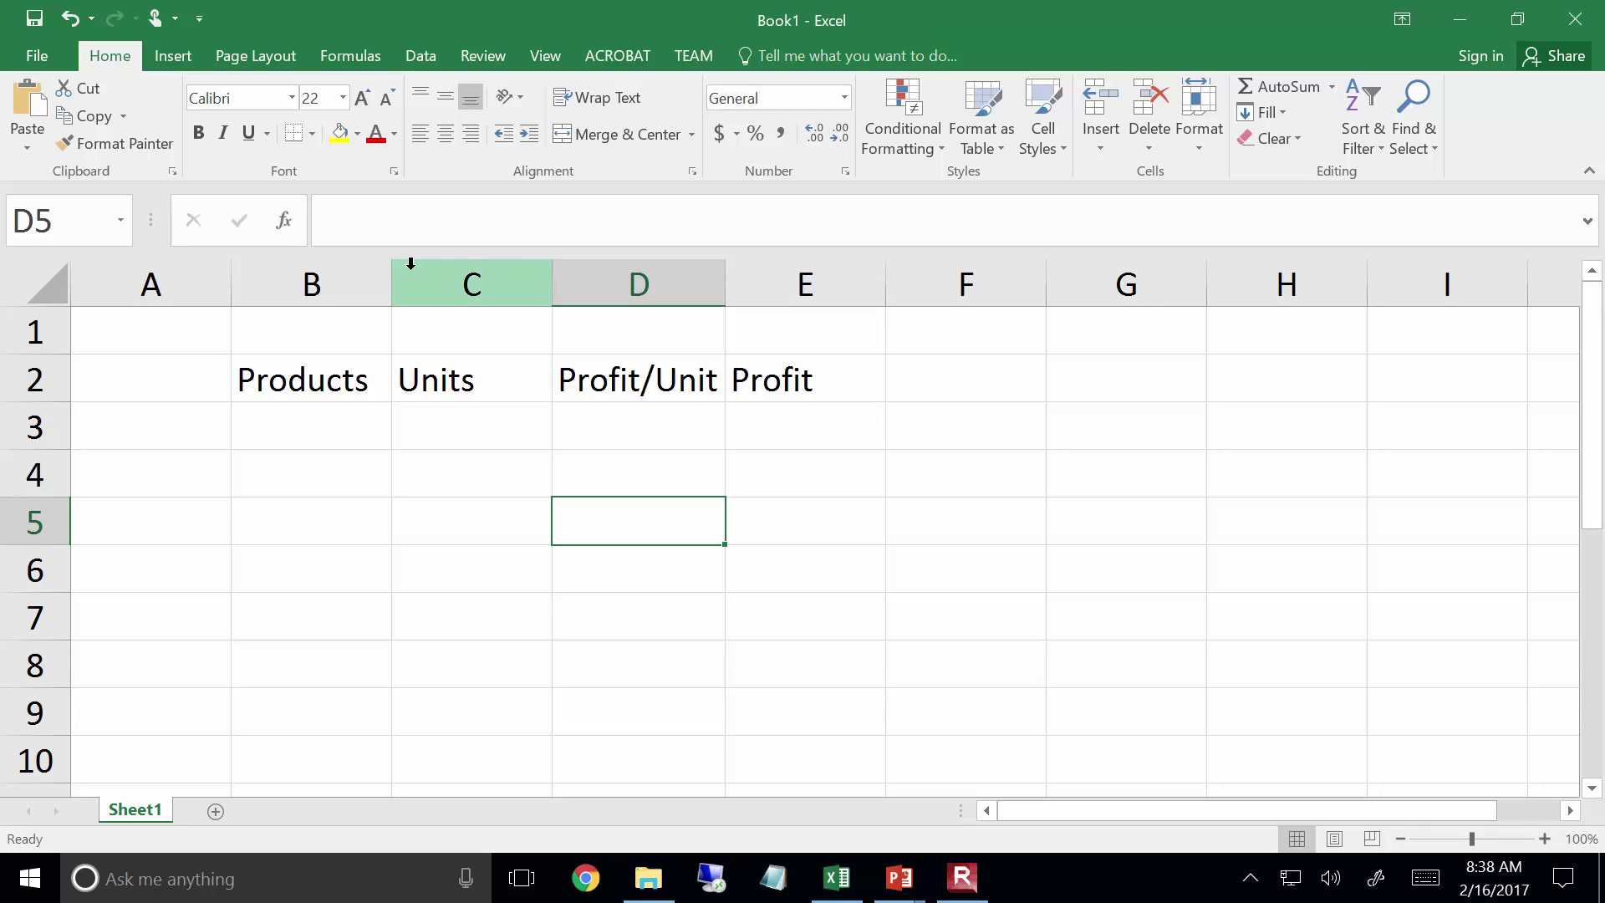
Set the width of columns B through E to 12
left_click_drag(344, 277, 802, 288)
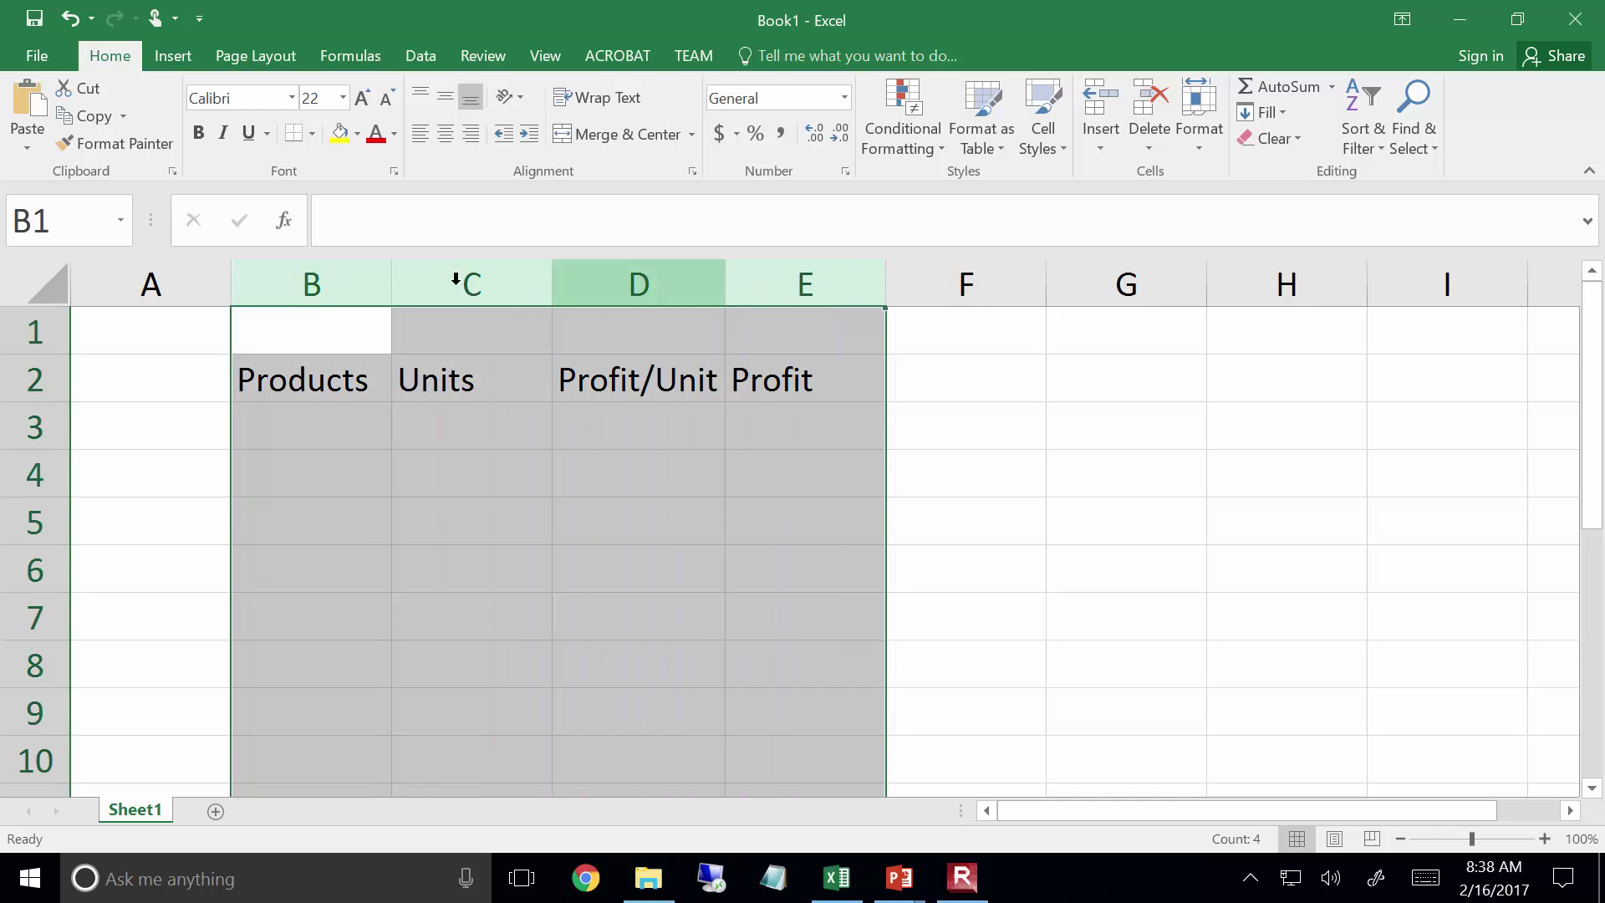
left_click(323, 281)
left_click_drag(315, 279, 796, 287)
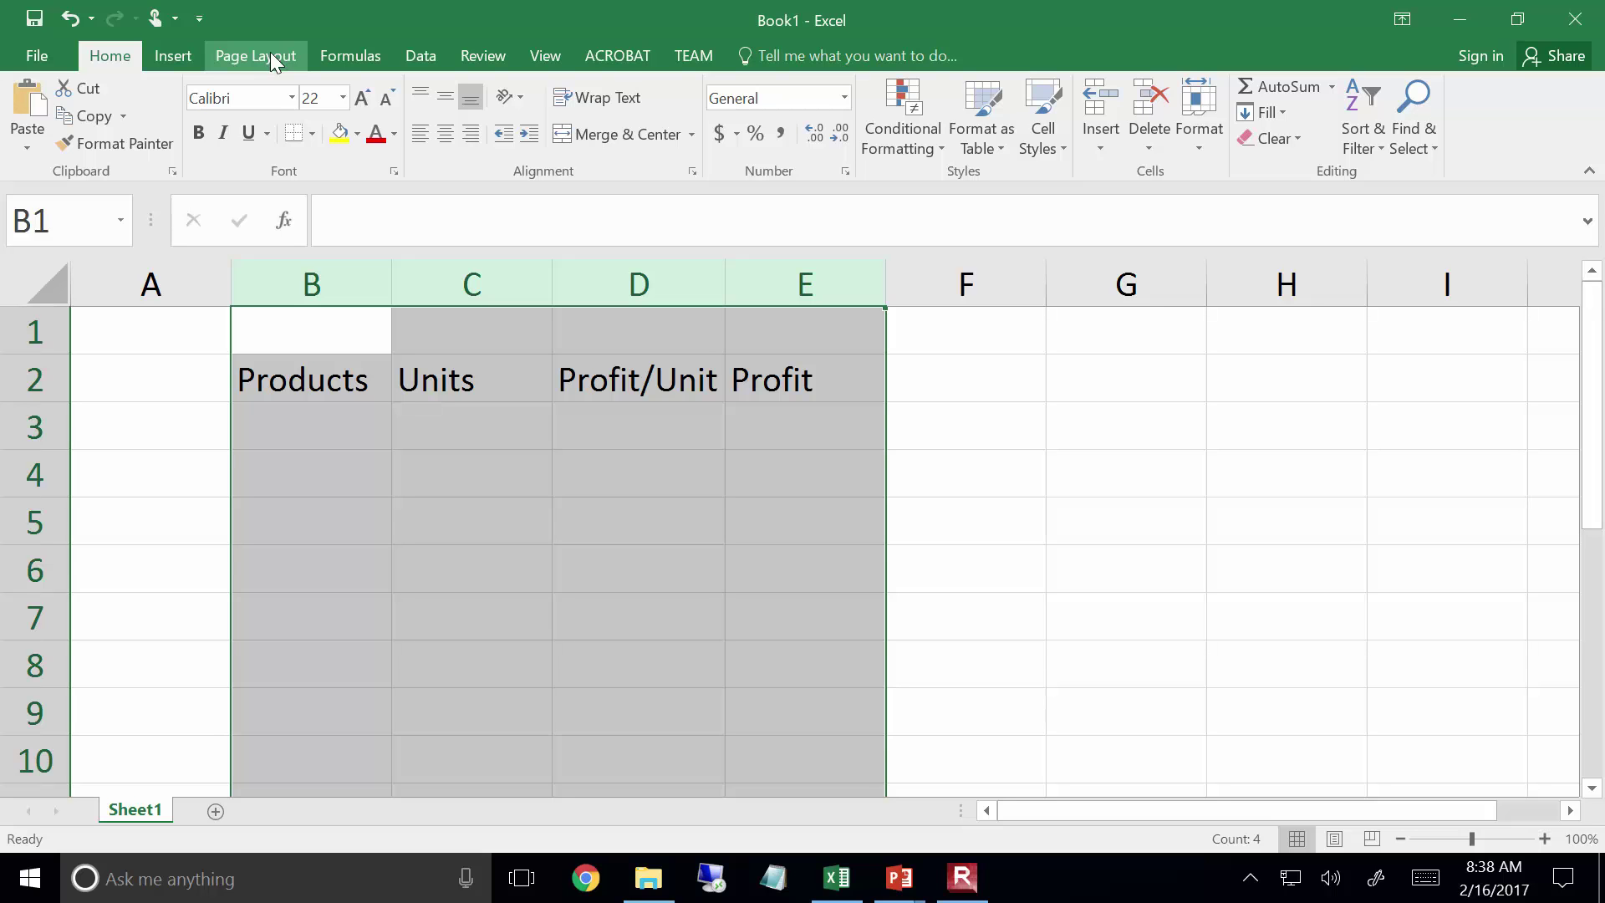
right_click(543, 278)
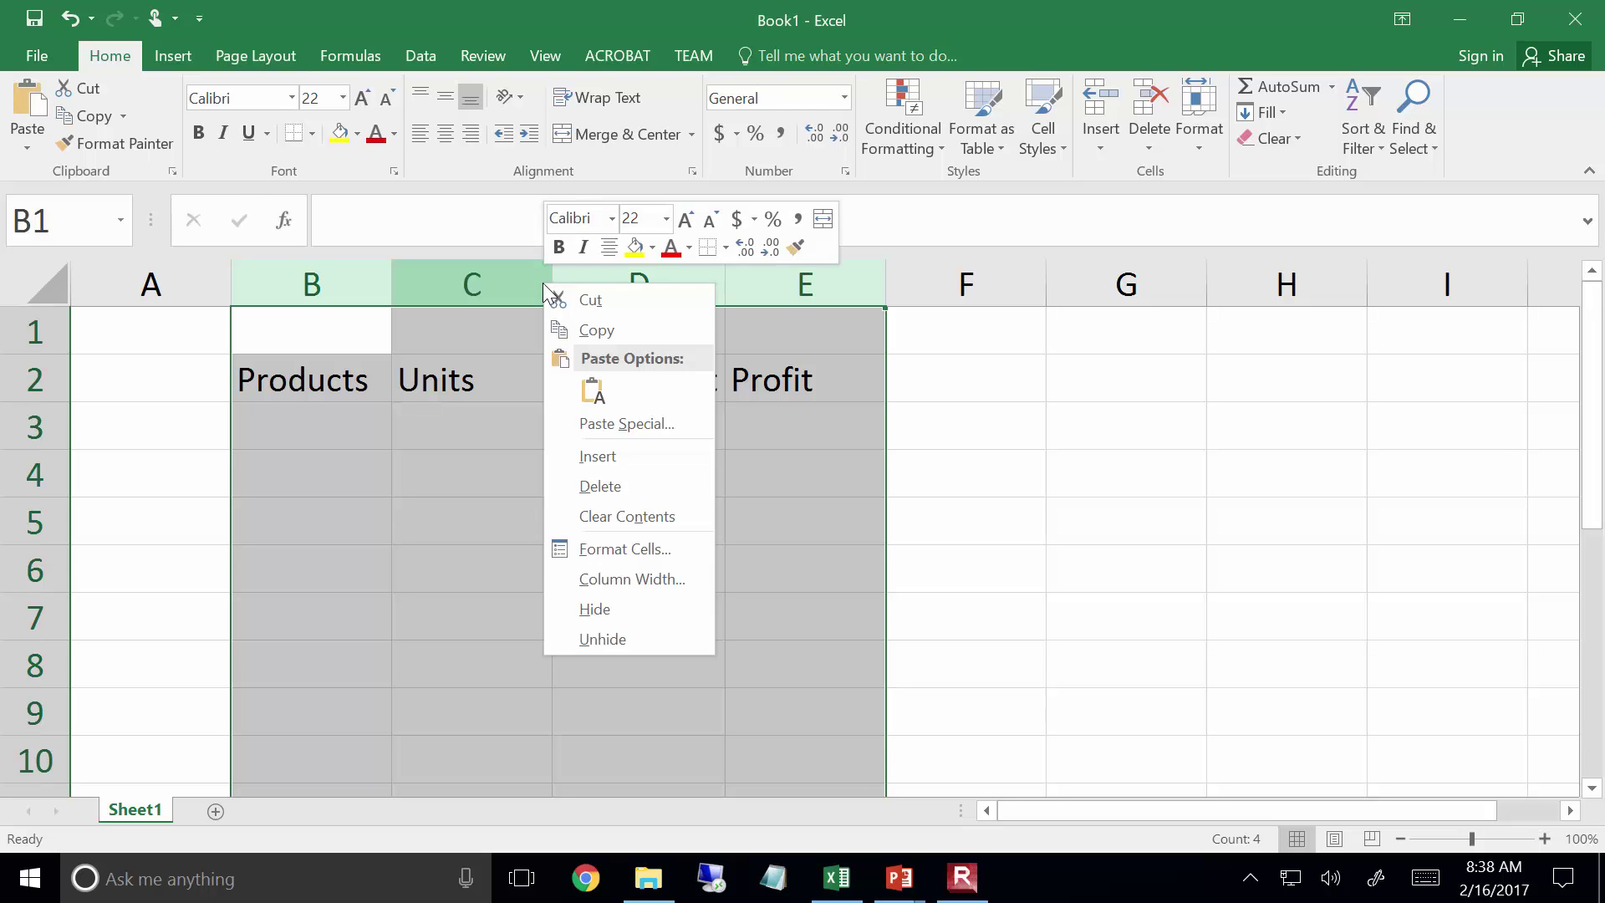
left_click(679, 569)
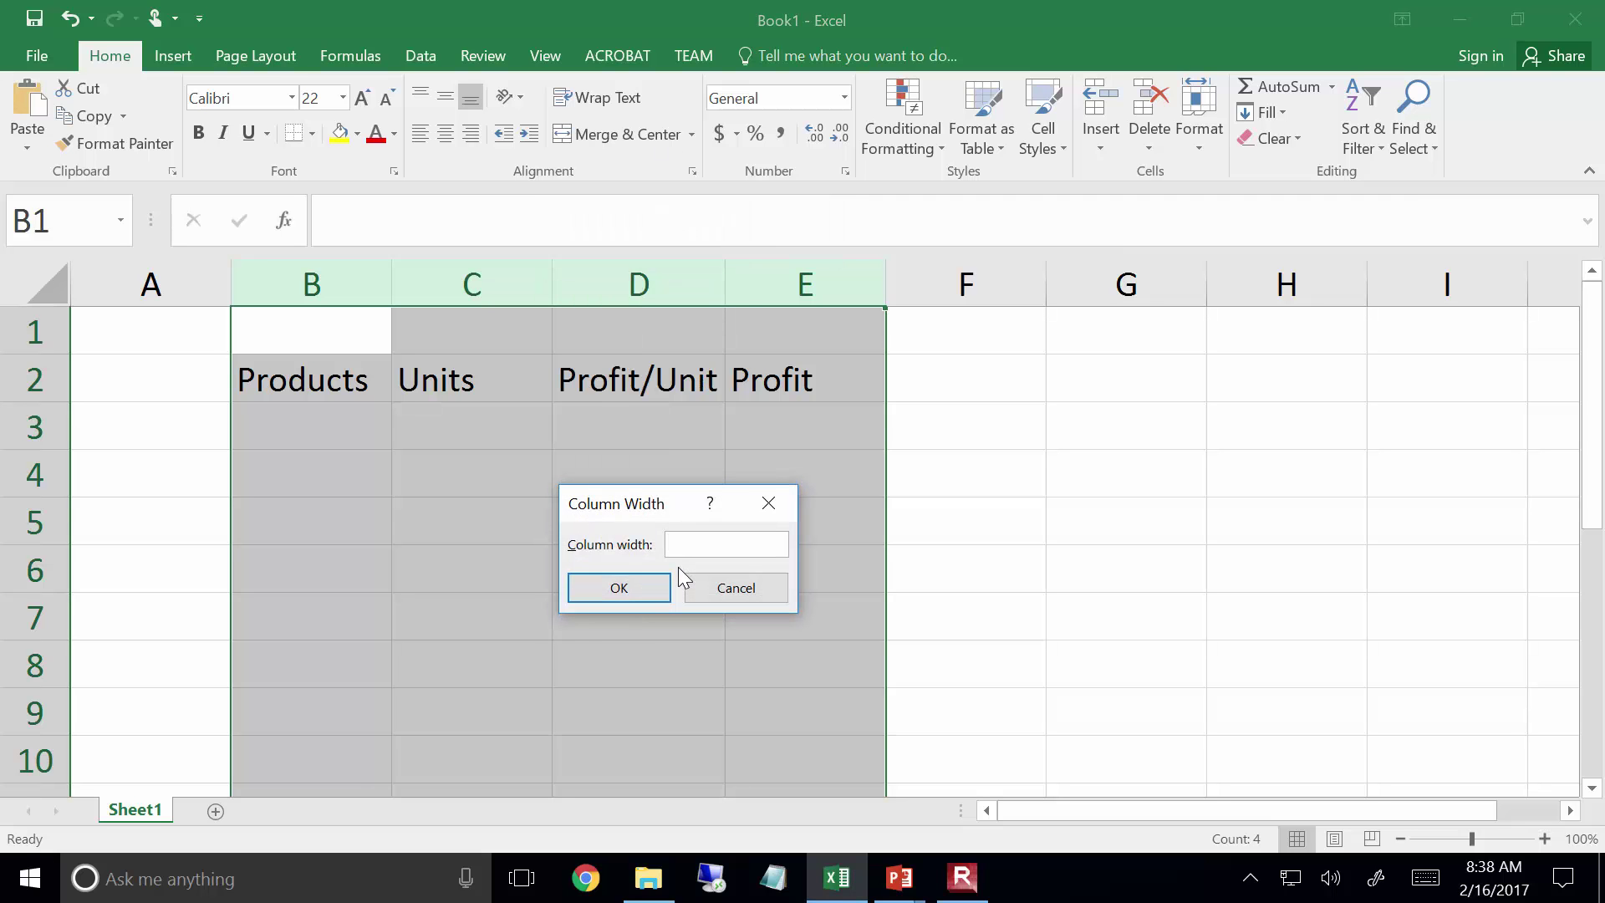
type("12")
key("Return")
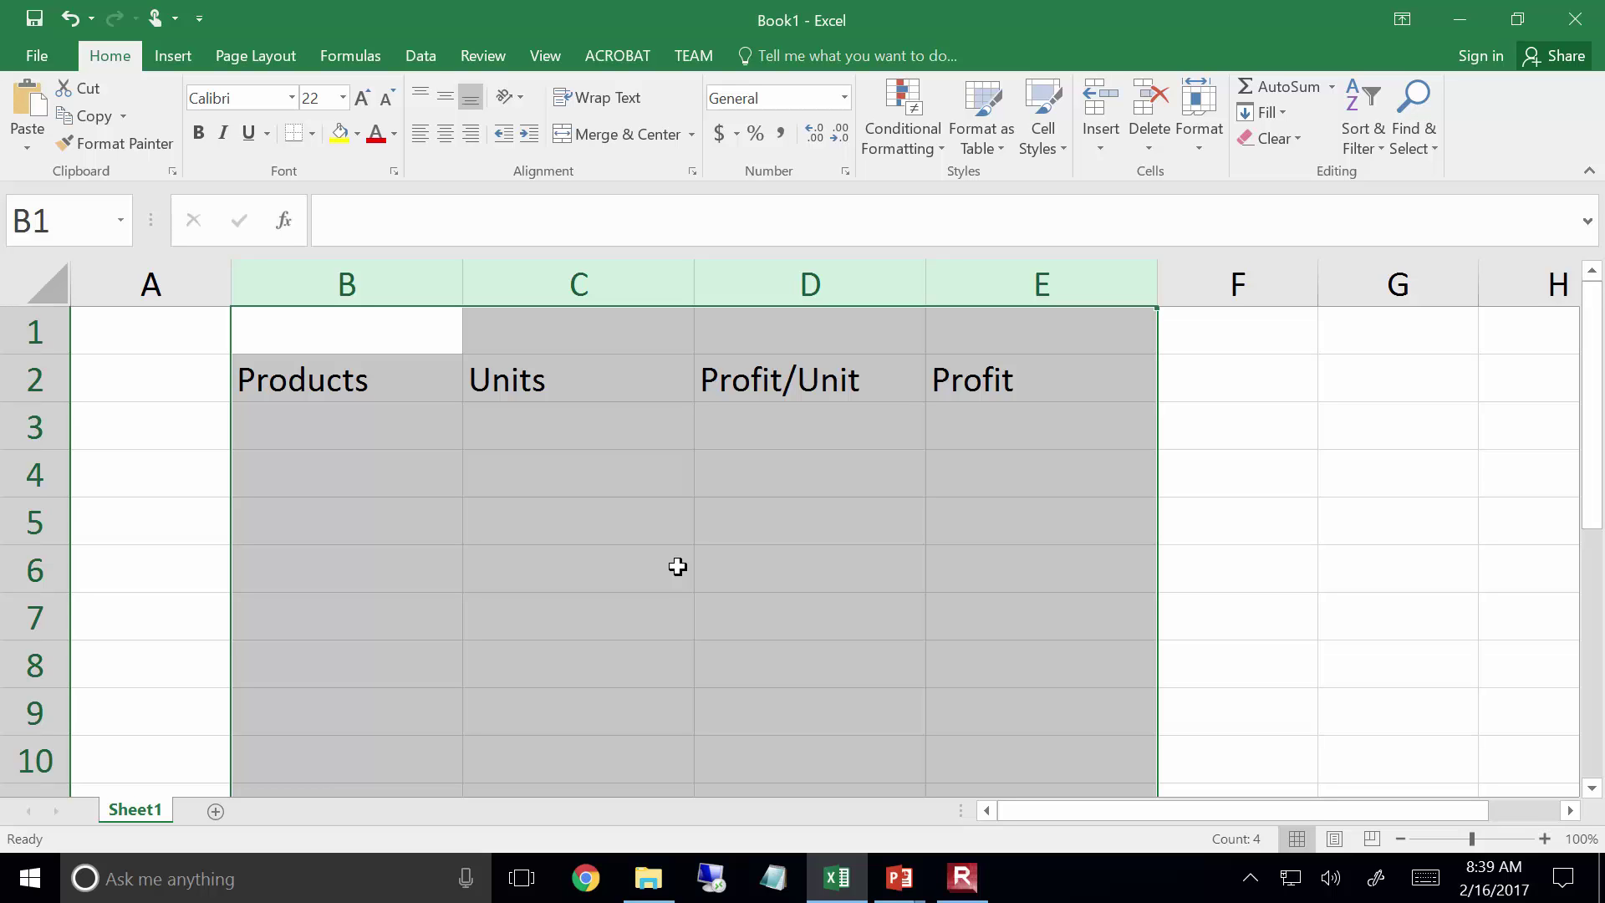
Enter the product names A, B and C in cells B3 through B5 under Products
left_click(413, 398)
key("Return")
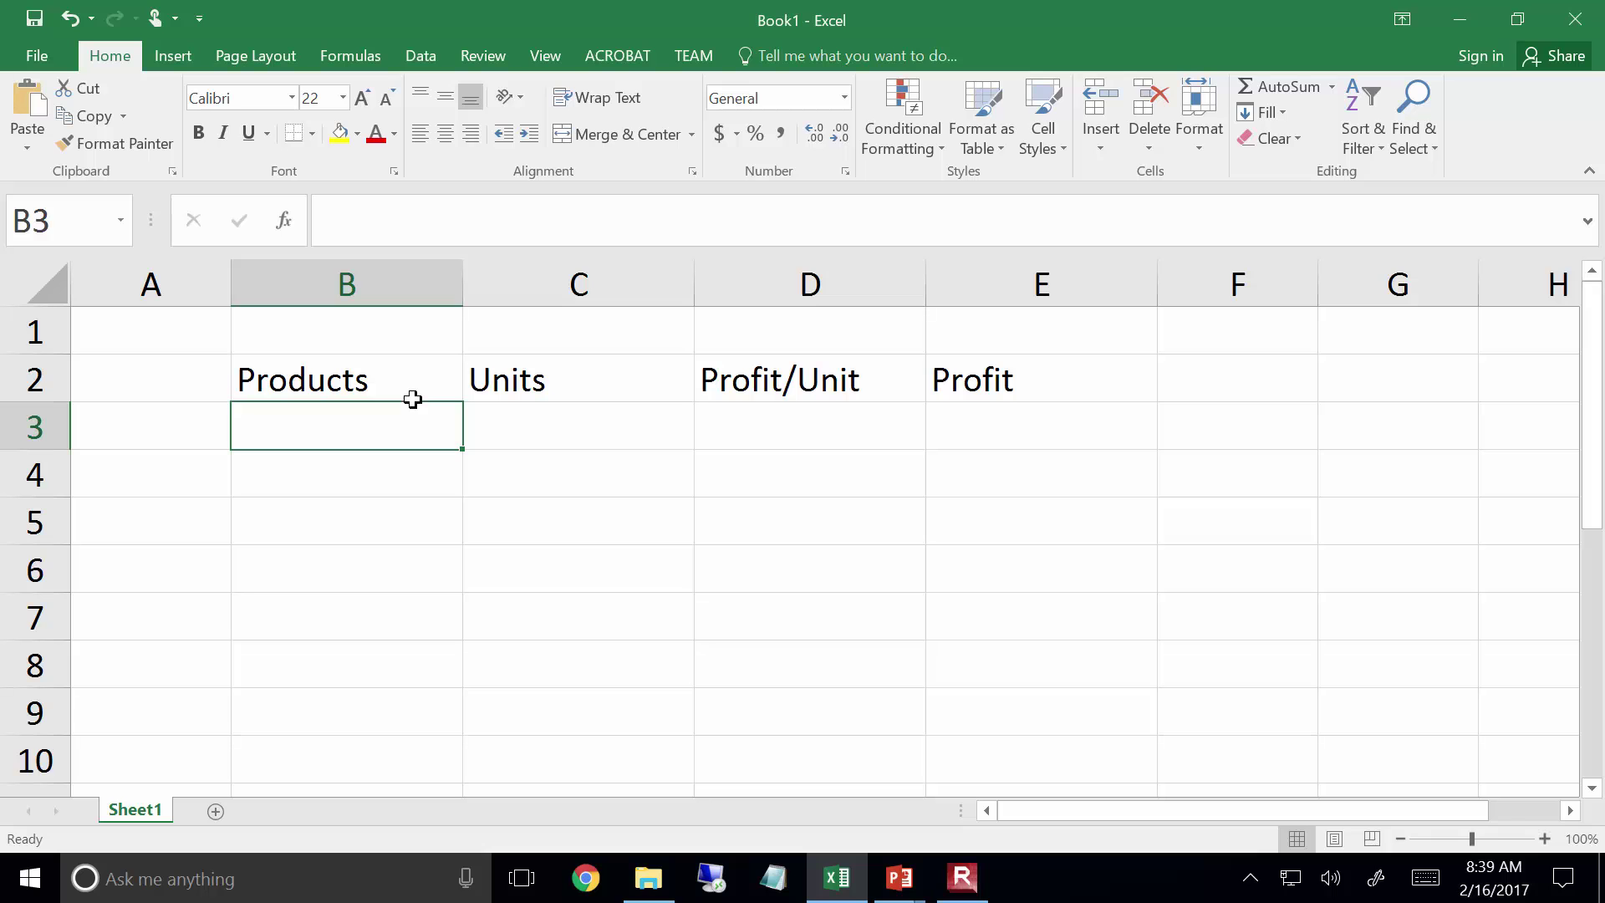
type("a")
key("Return")
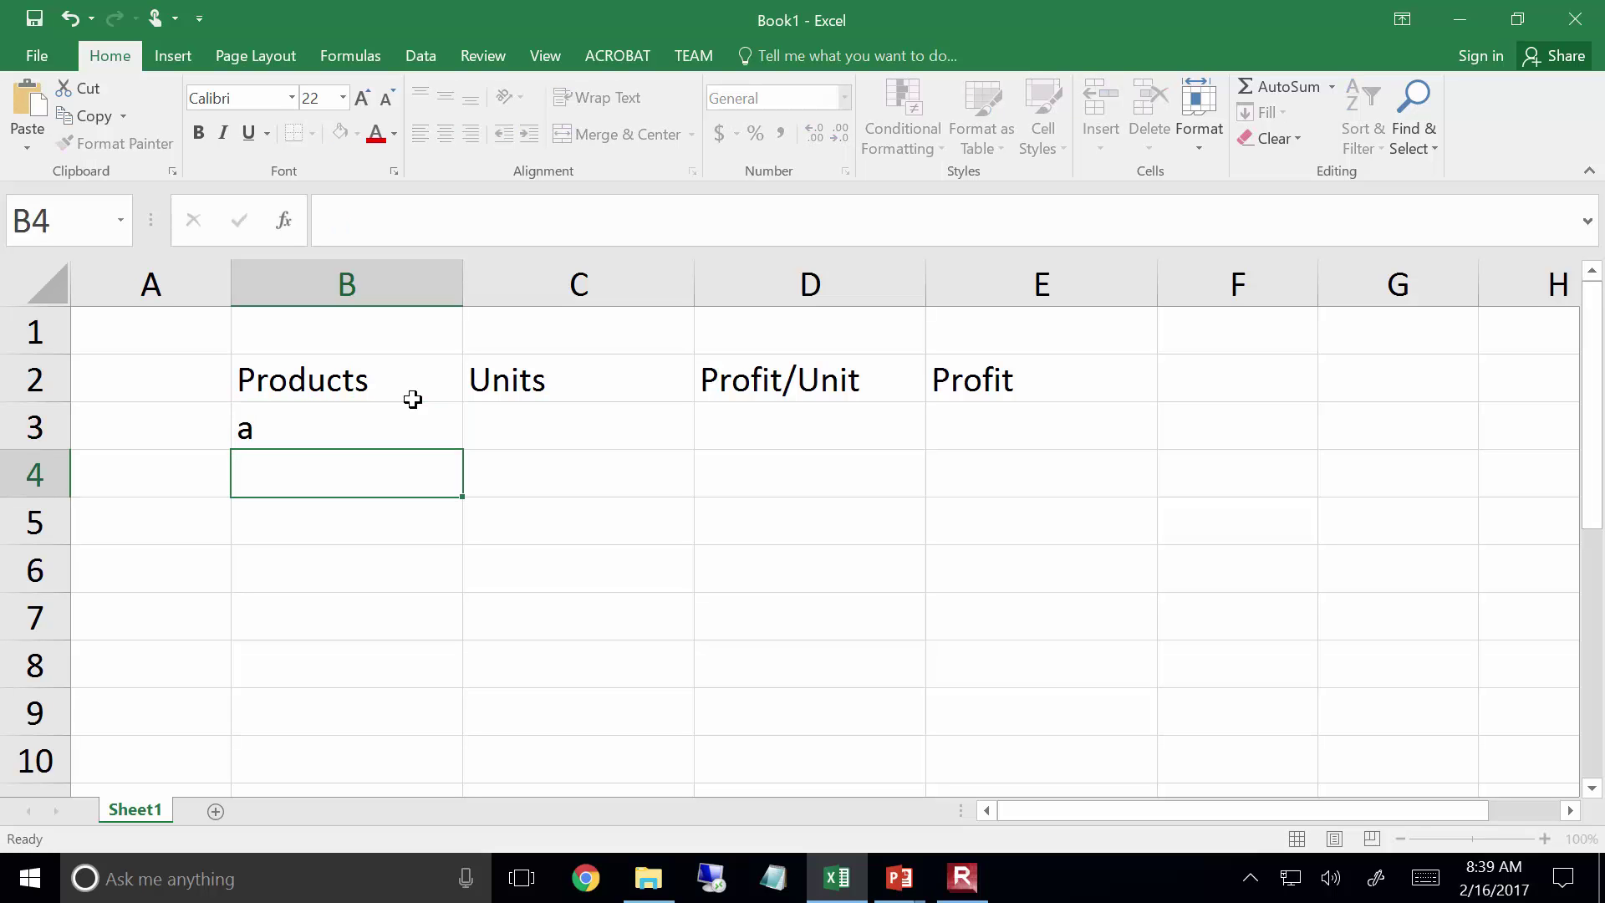
left_click(413, 401)
type("A")
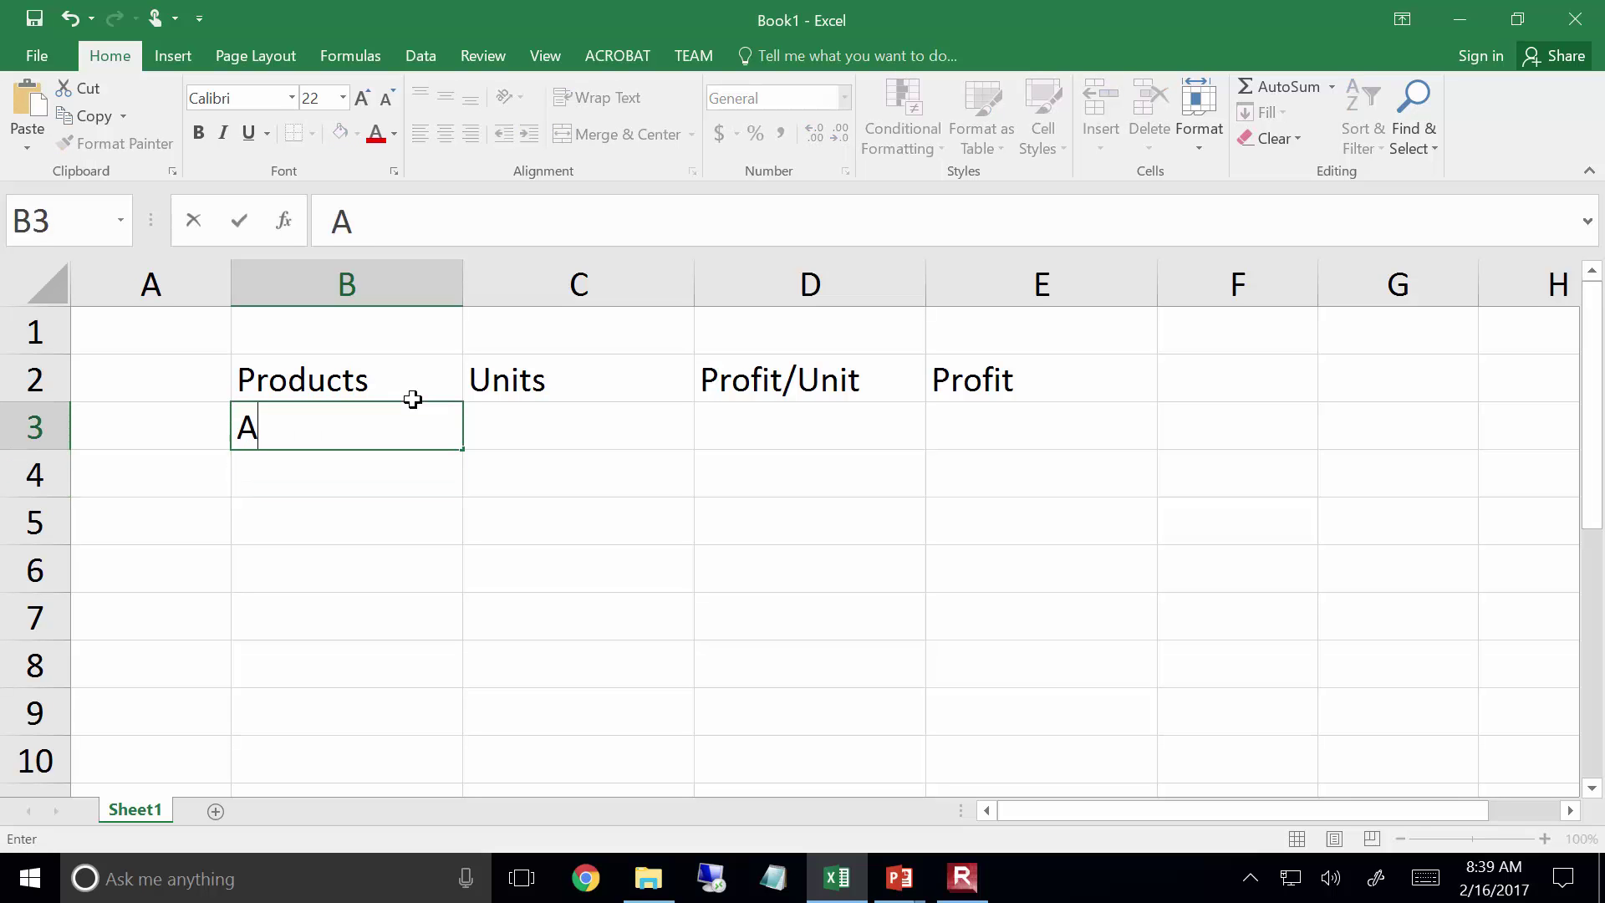
key("Return")
type("B")
key("Return")
type("C")
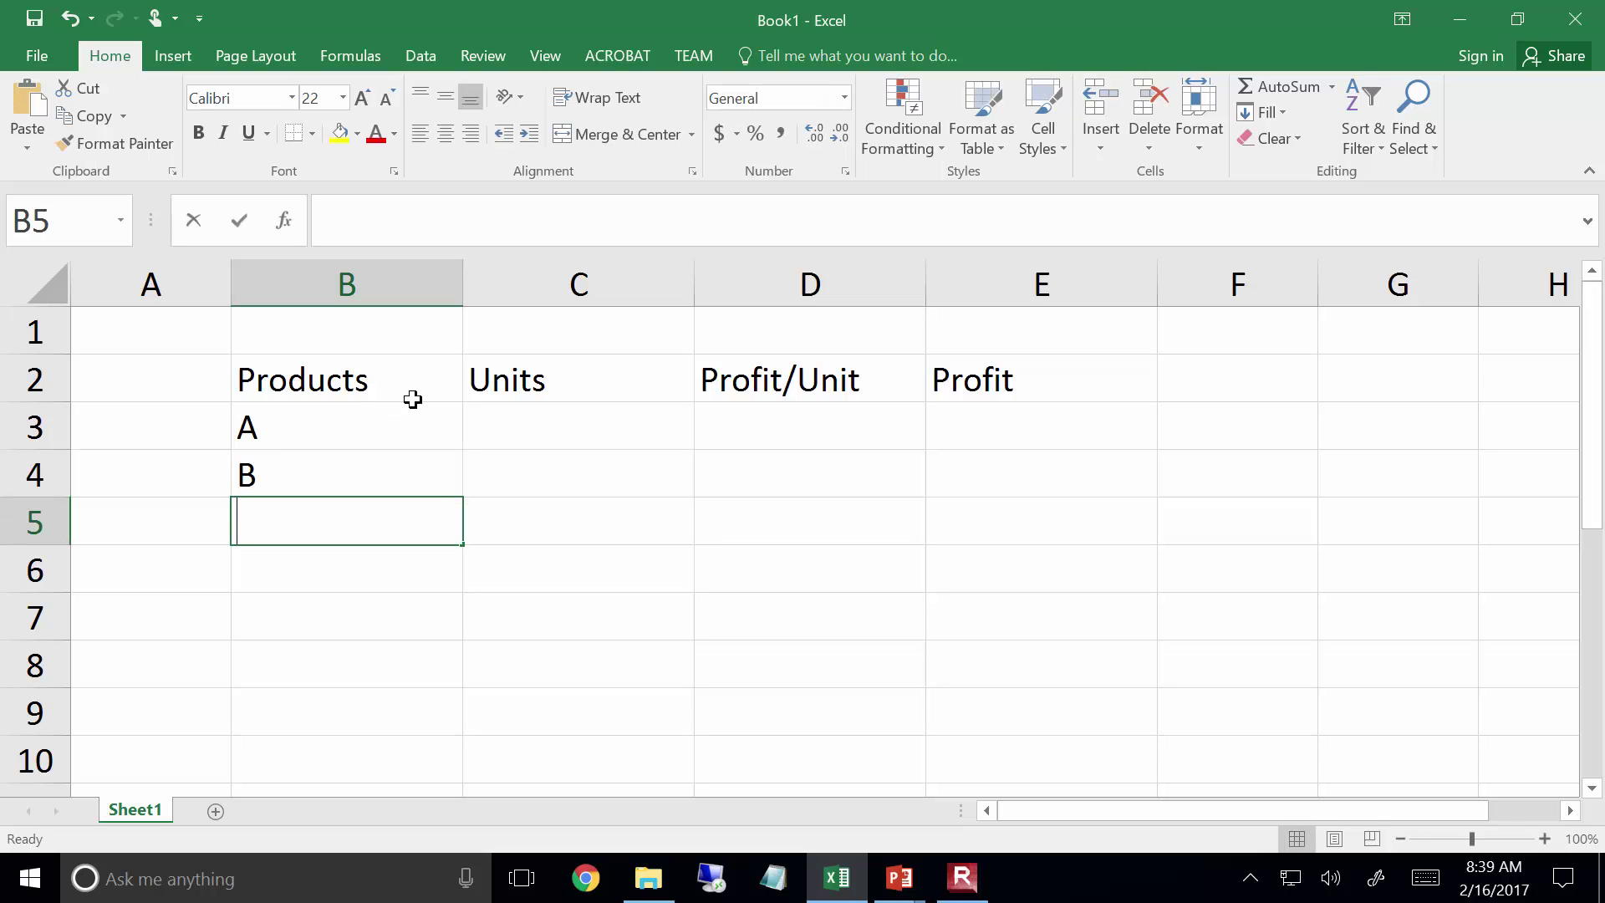
key("Return")
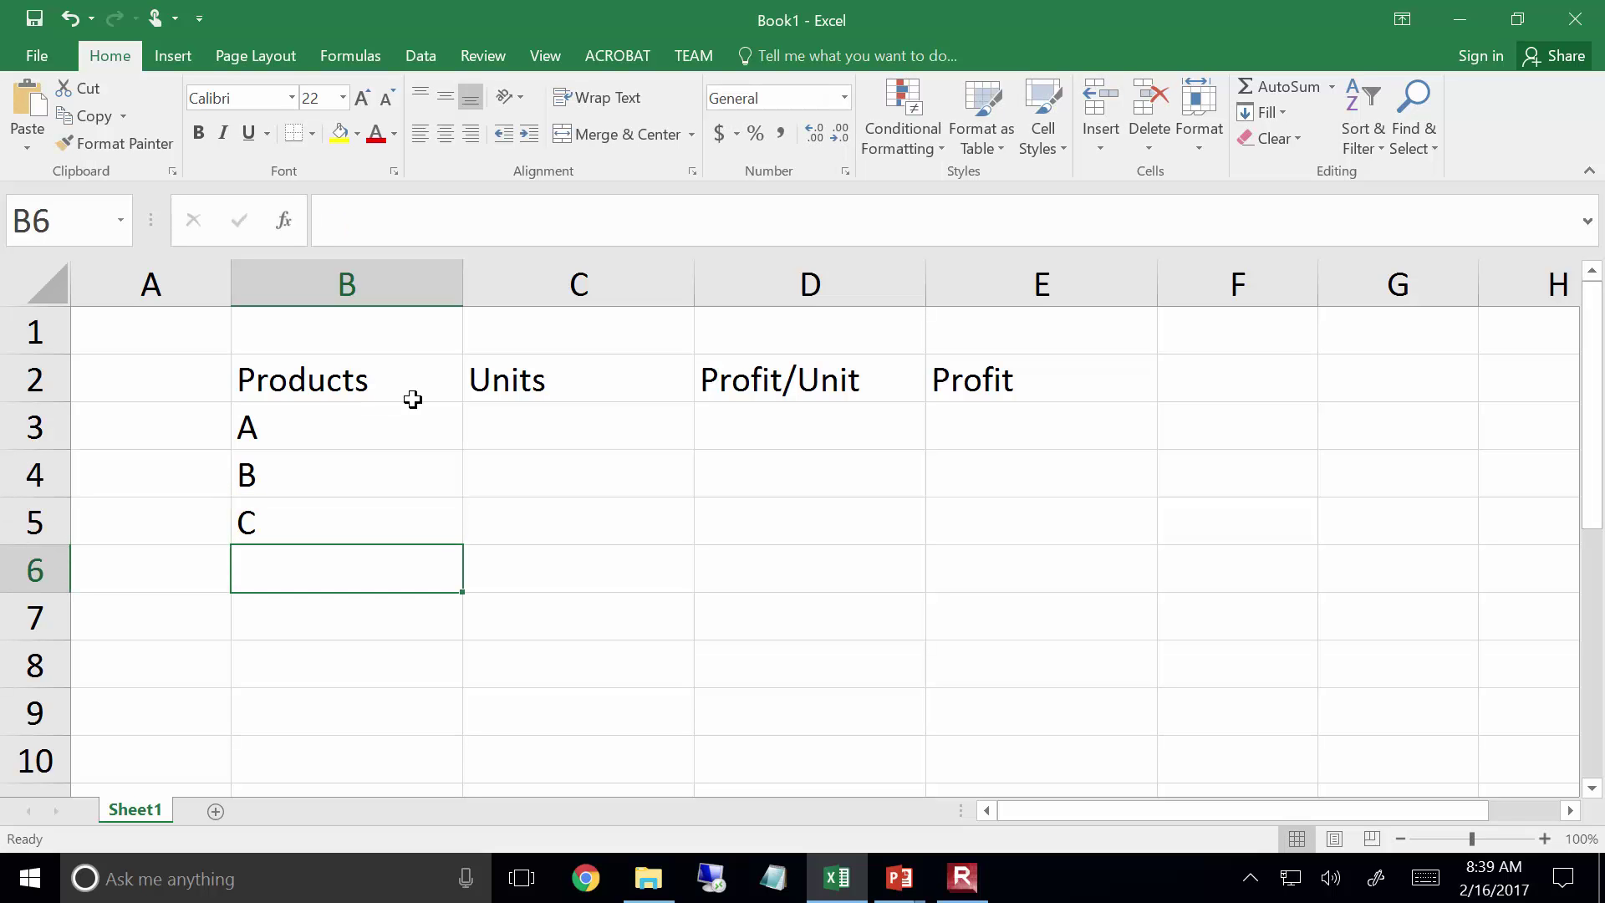
Enter the Profit/Unit values 13, 18 and 22 for products A, B and C in D3 through D5
key("Up")
key("Up")
key("Up")
key("Right")
key("Right")
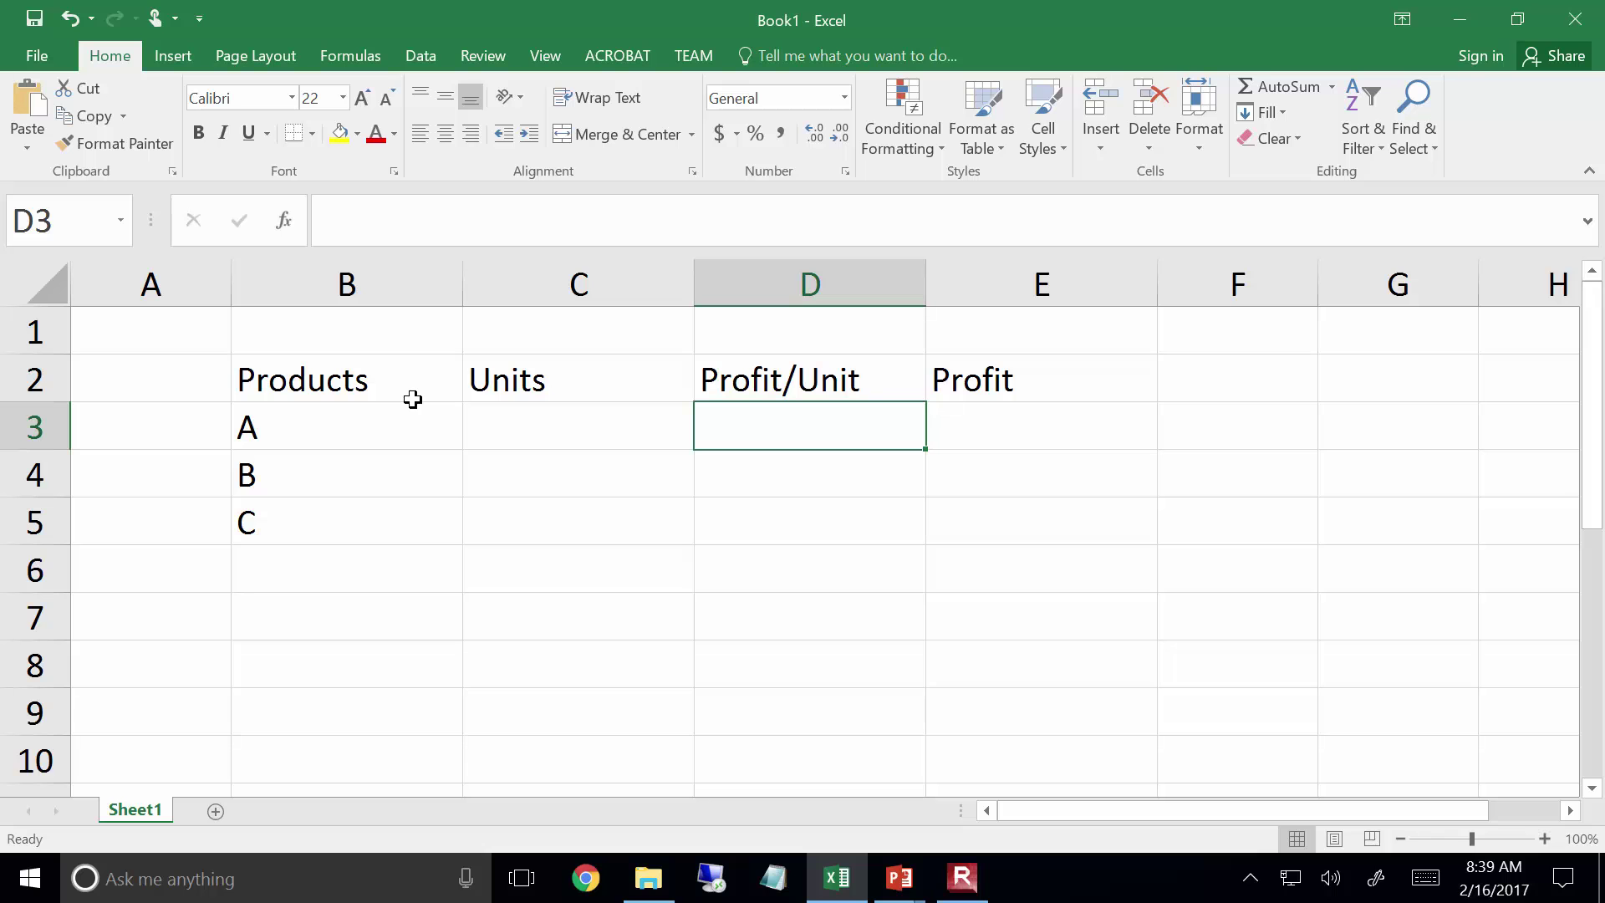
type("13")
key("Return")
type("18")
key("Return")
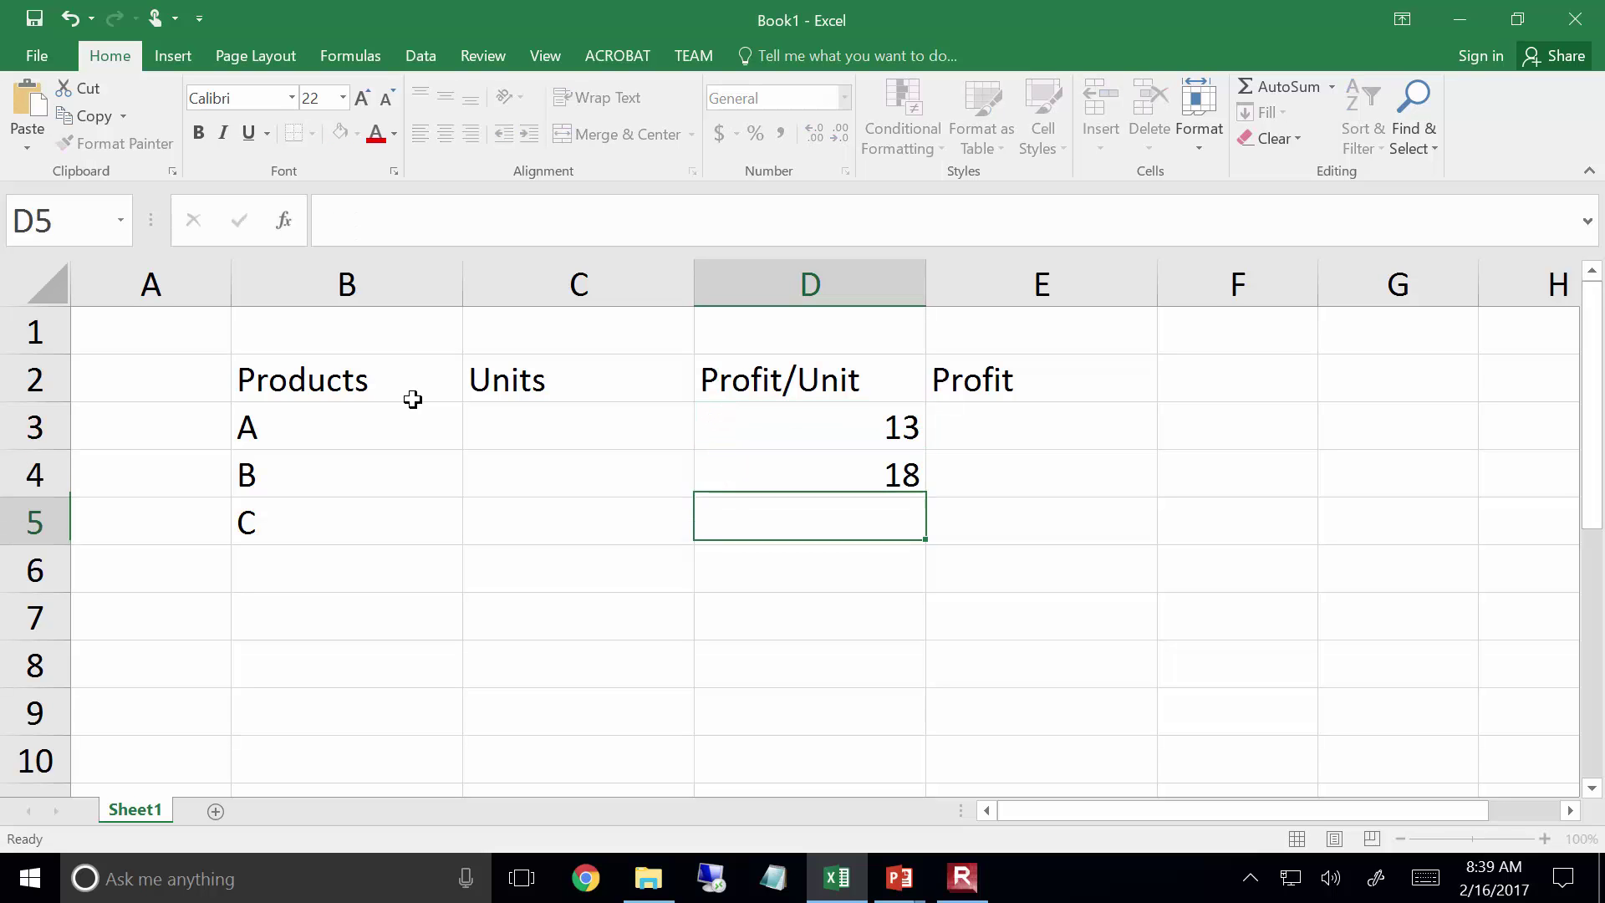
type("22")
key("Return")
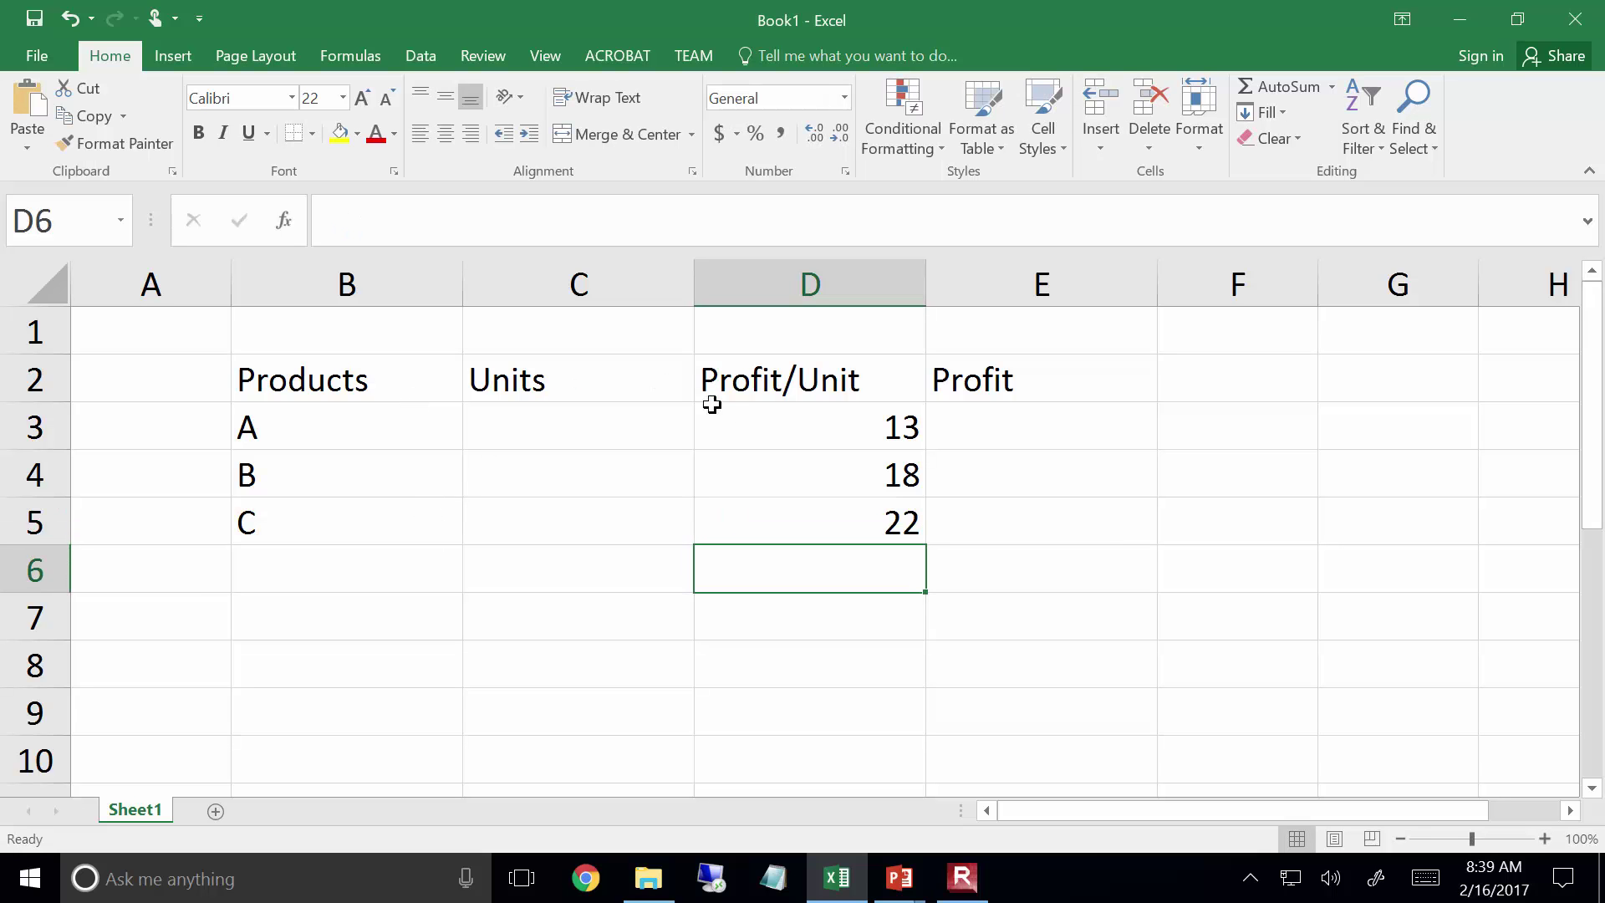
Apply the Accounting number format with dollar signs to the Profit/Unit values in D3 through D5
left_click(742, 434)
left_click_drag(743, 435, 743, 483)
left_click_drag(737, 530, 735, 527)
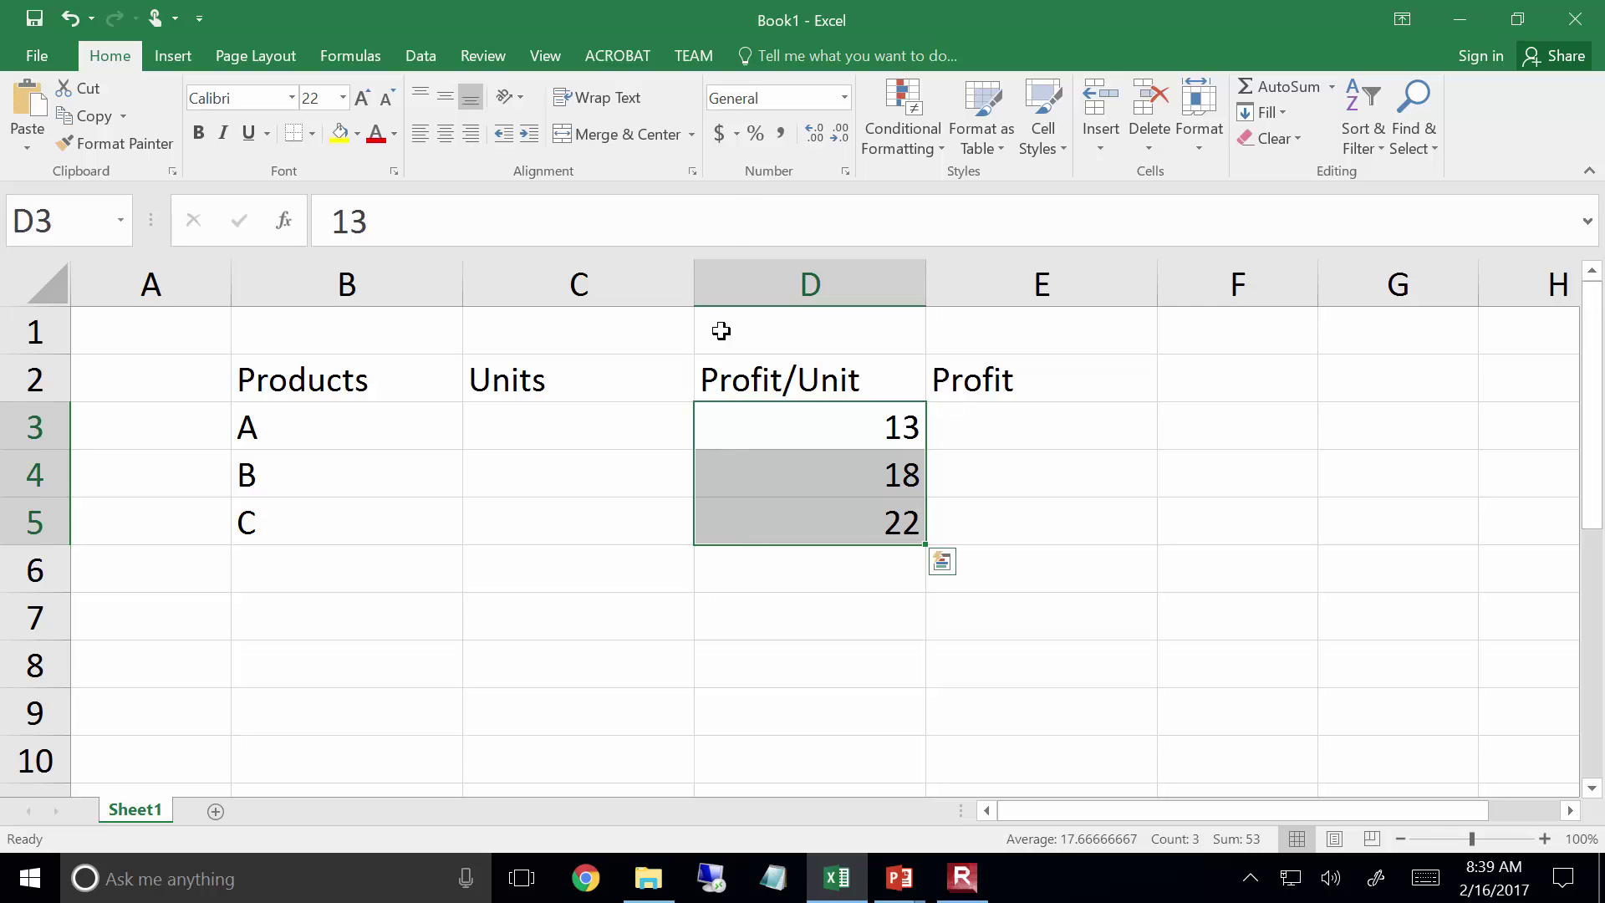
left_click(717, 138)
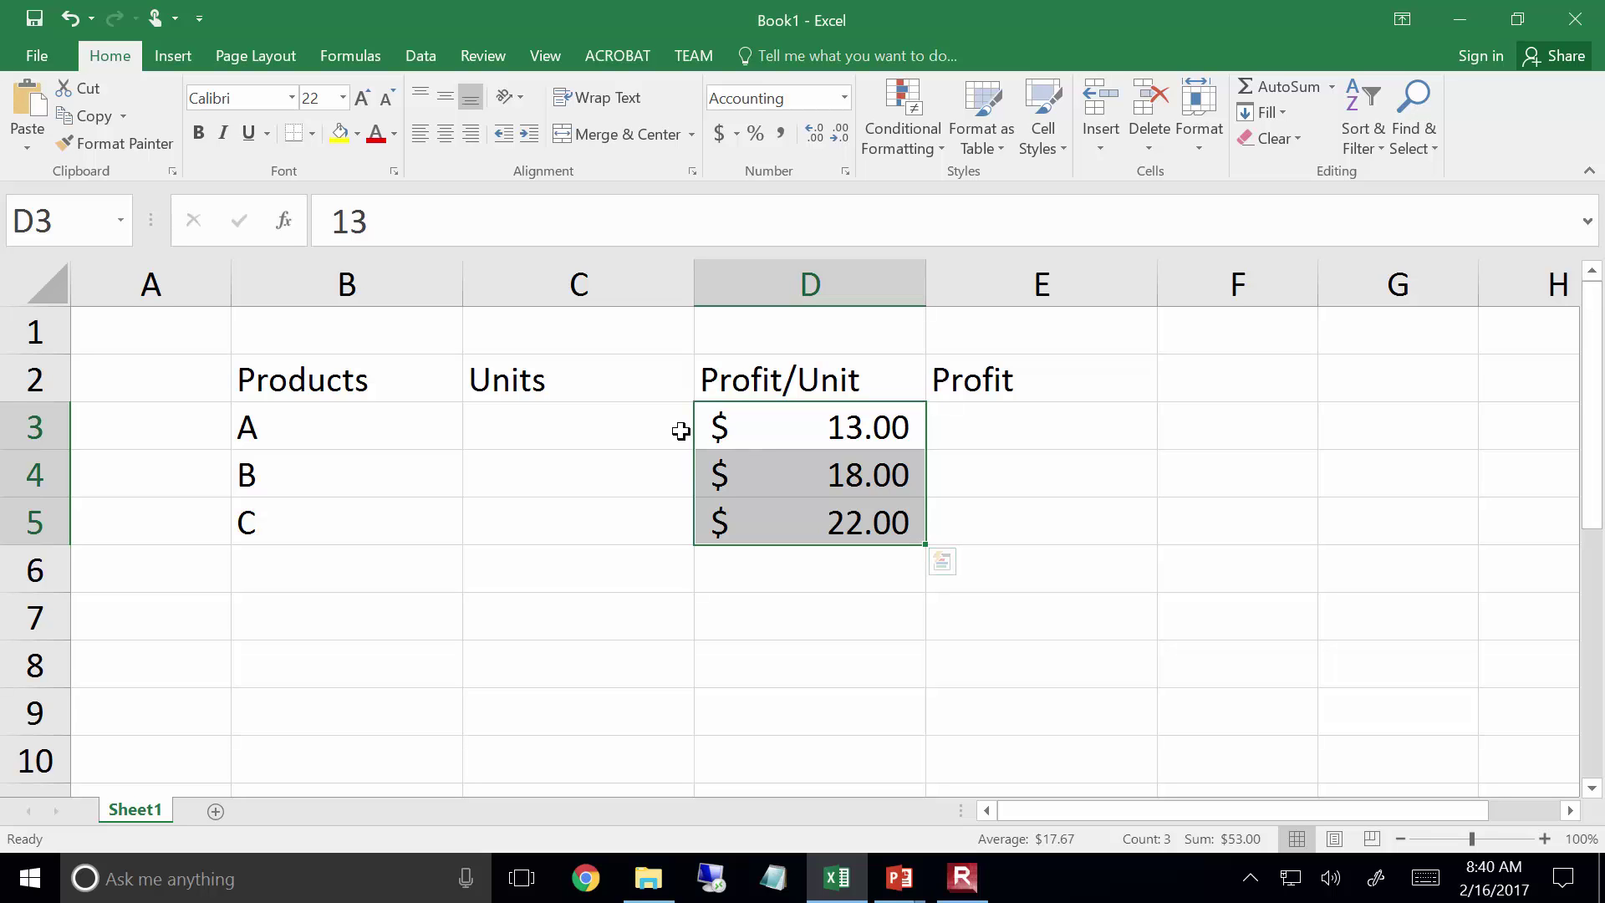
Enter 25 as the starting Units value for each product in C3 through C5
left_click(644, 429)
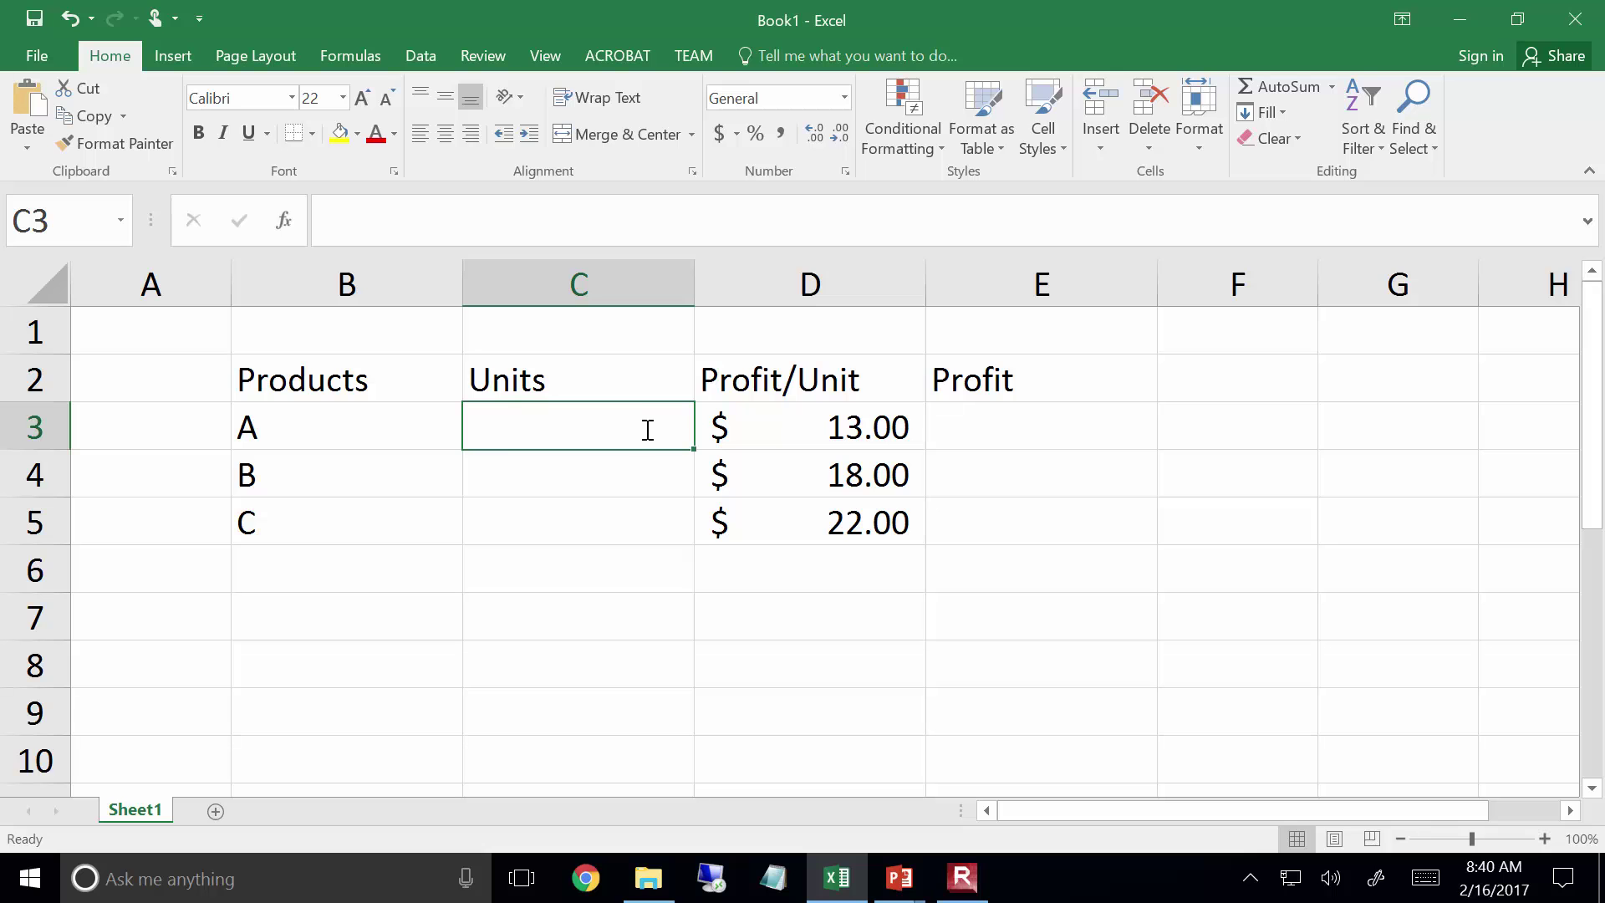
type("25")
key("Return")
type("25")
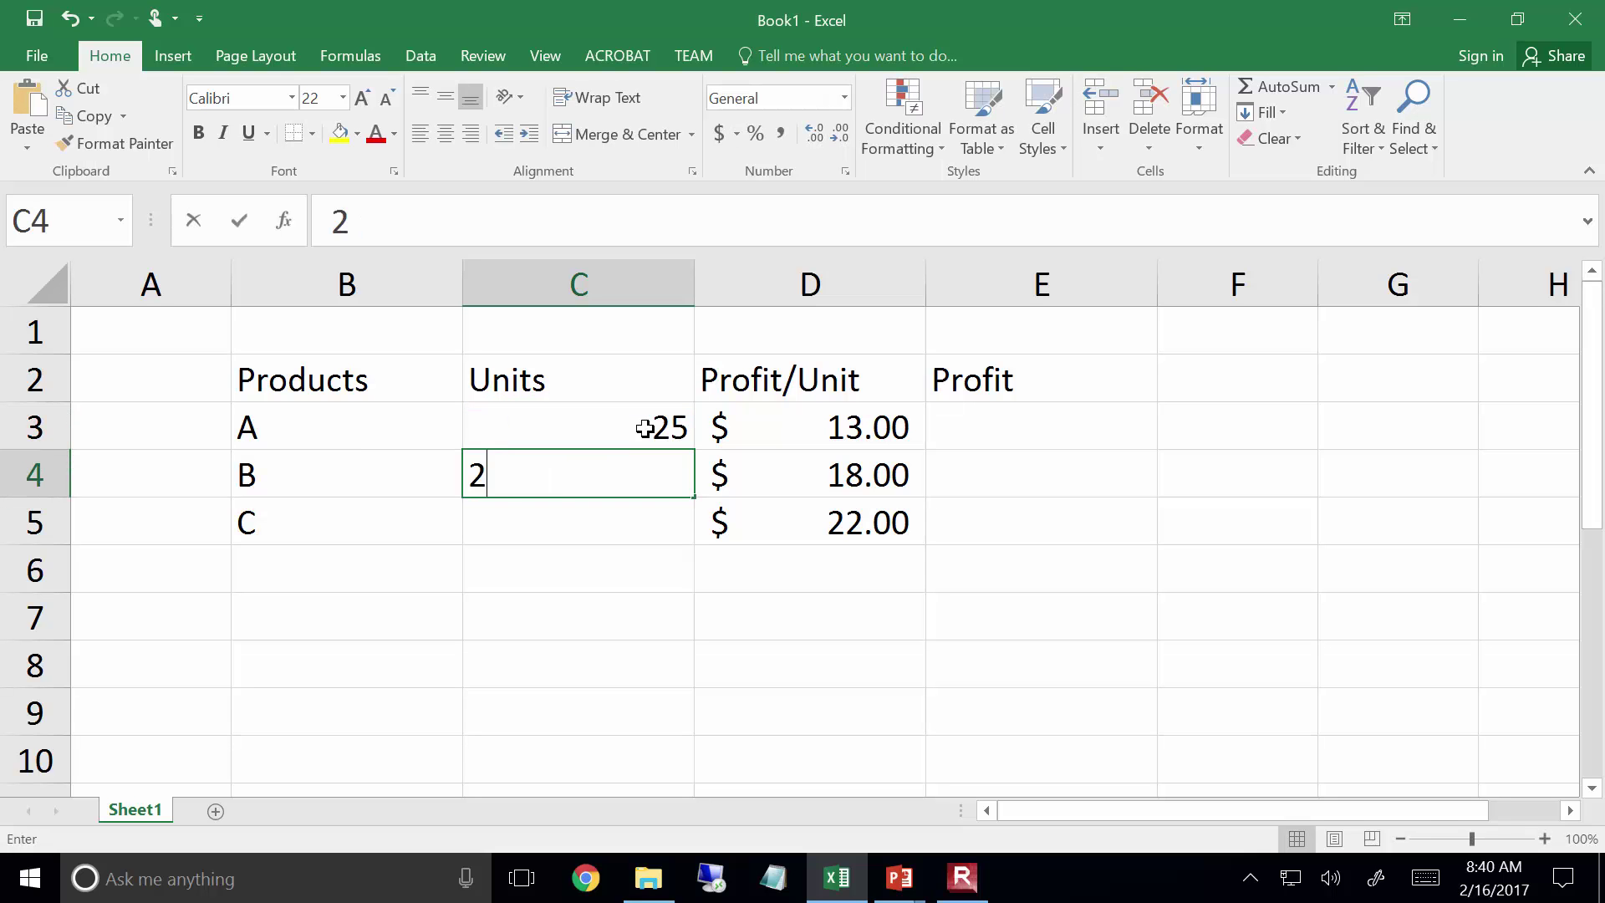
key("Return")
type("25")
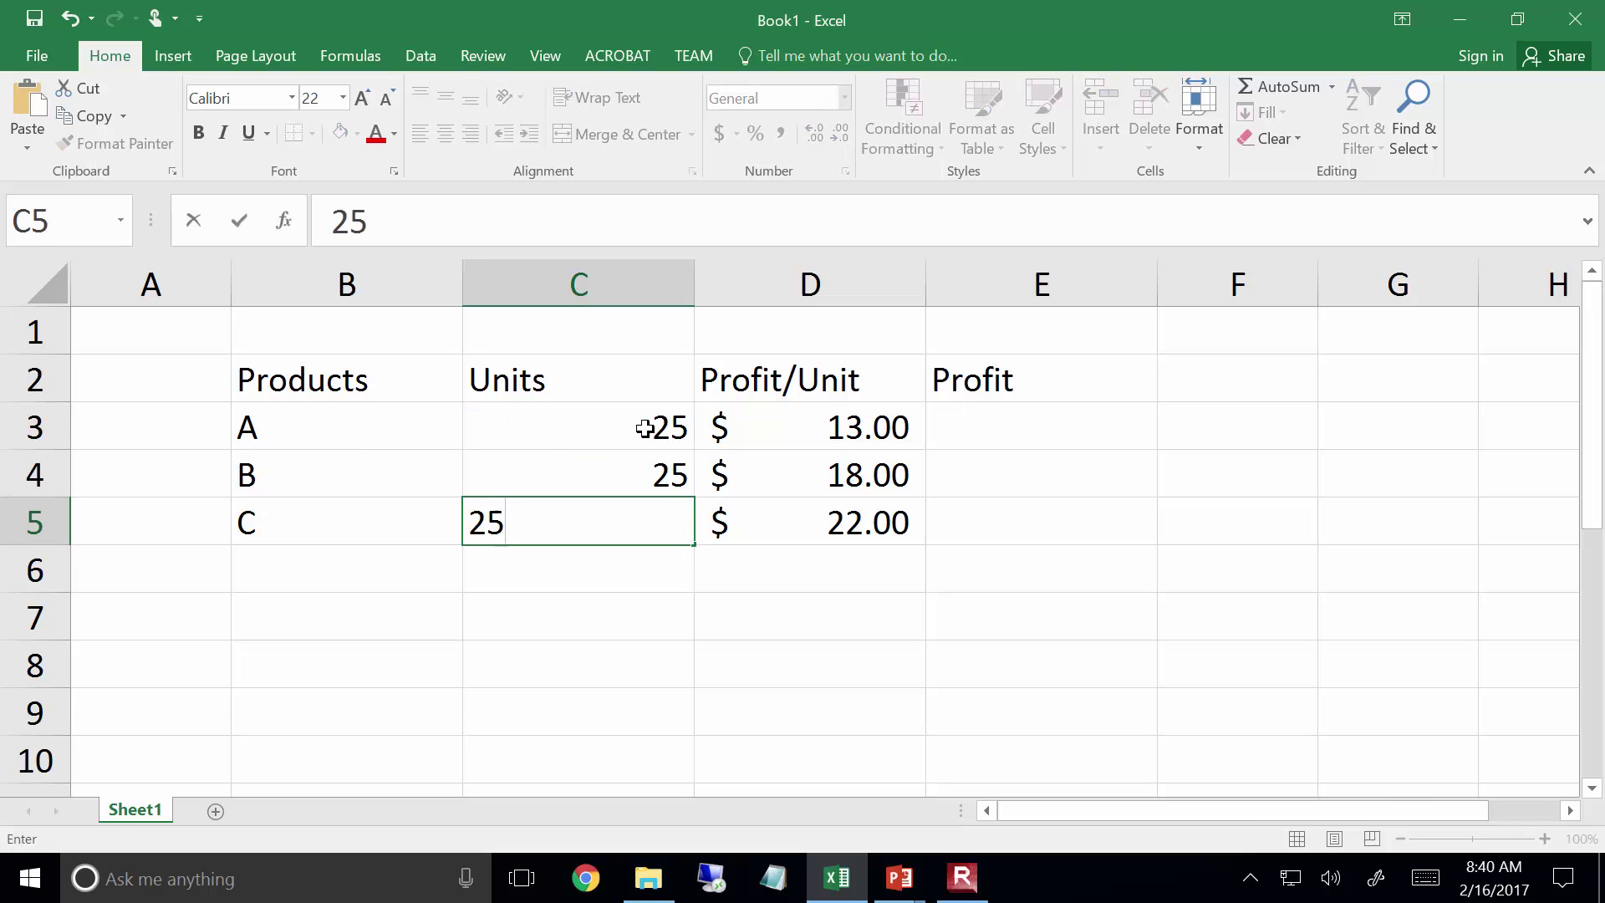
key("Return")
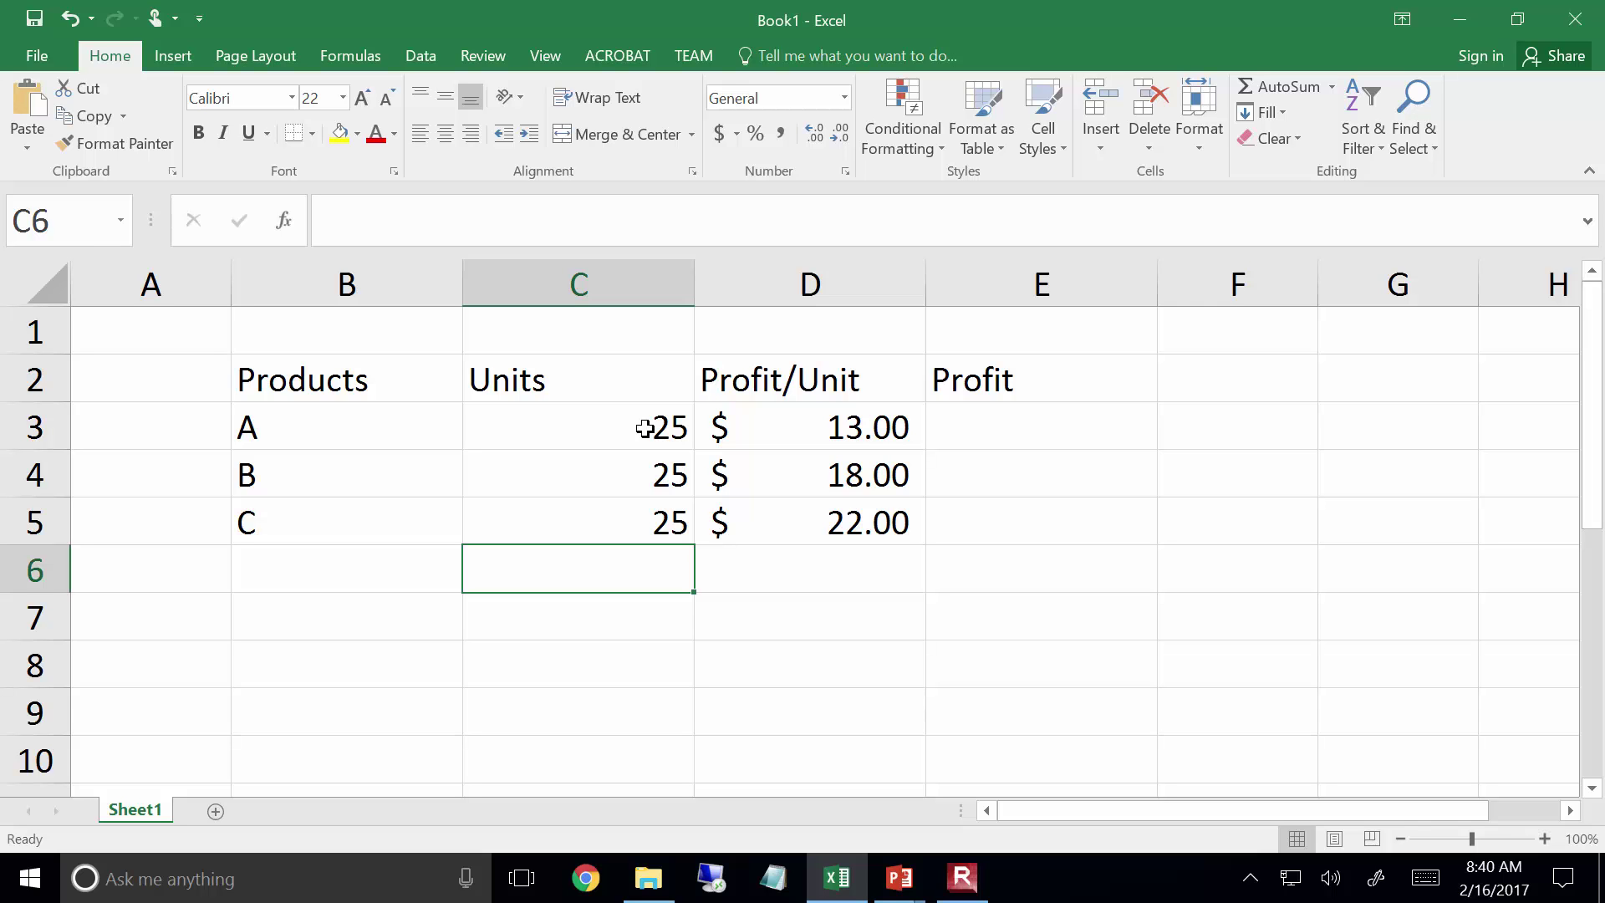
Total the units in C6 with the formula =C3+C4+C5
type("=")
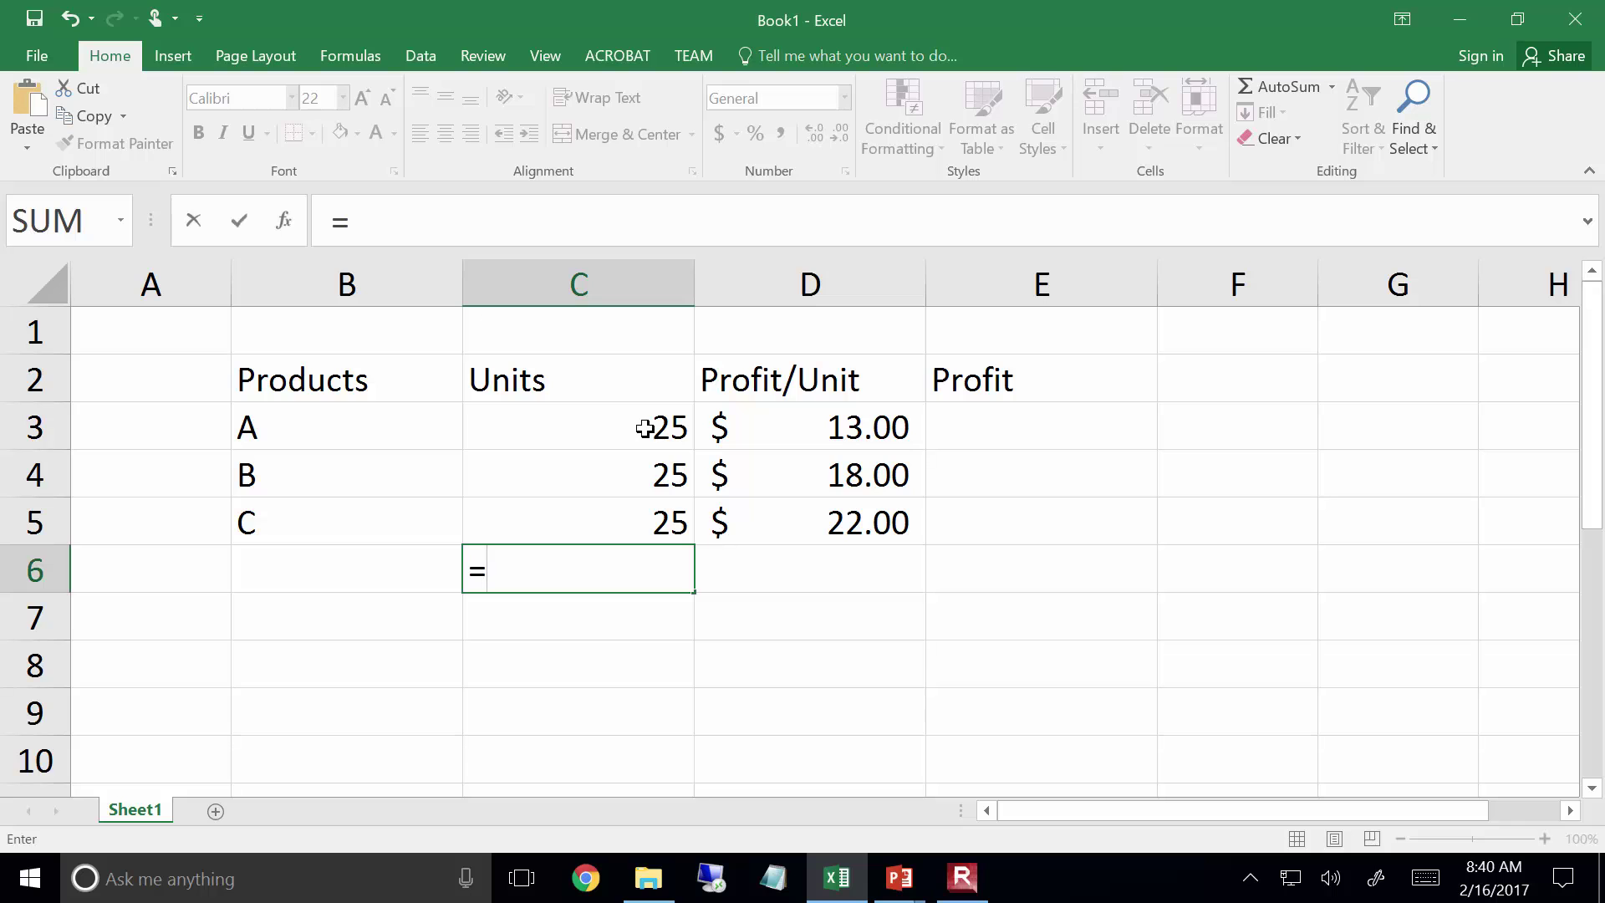
left_click(644, 428)
type("+")
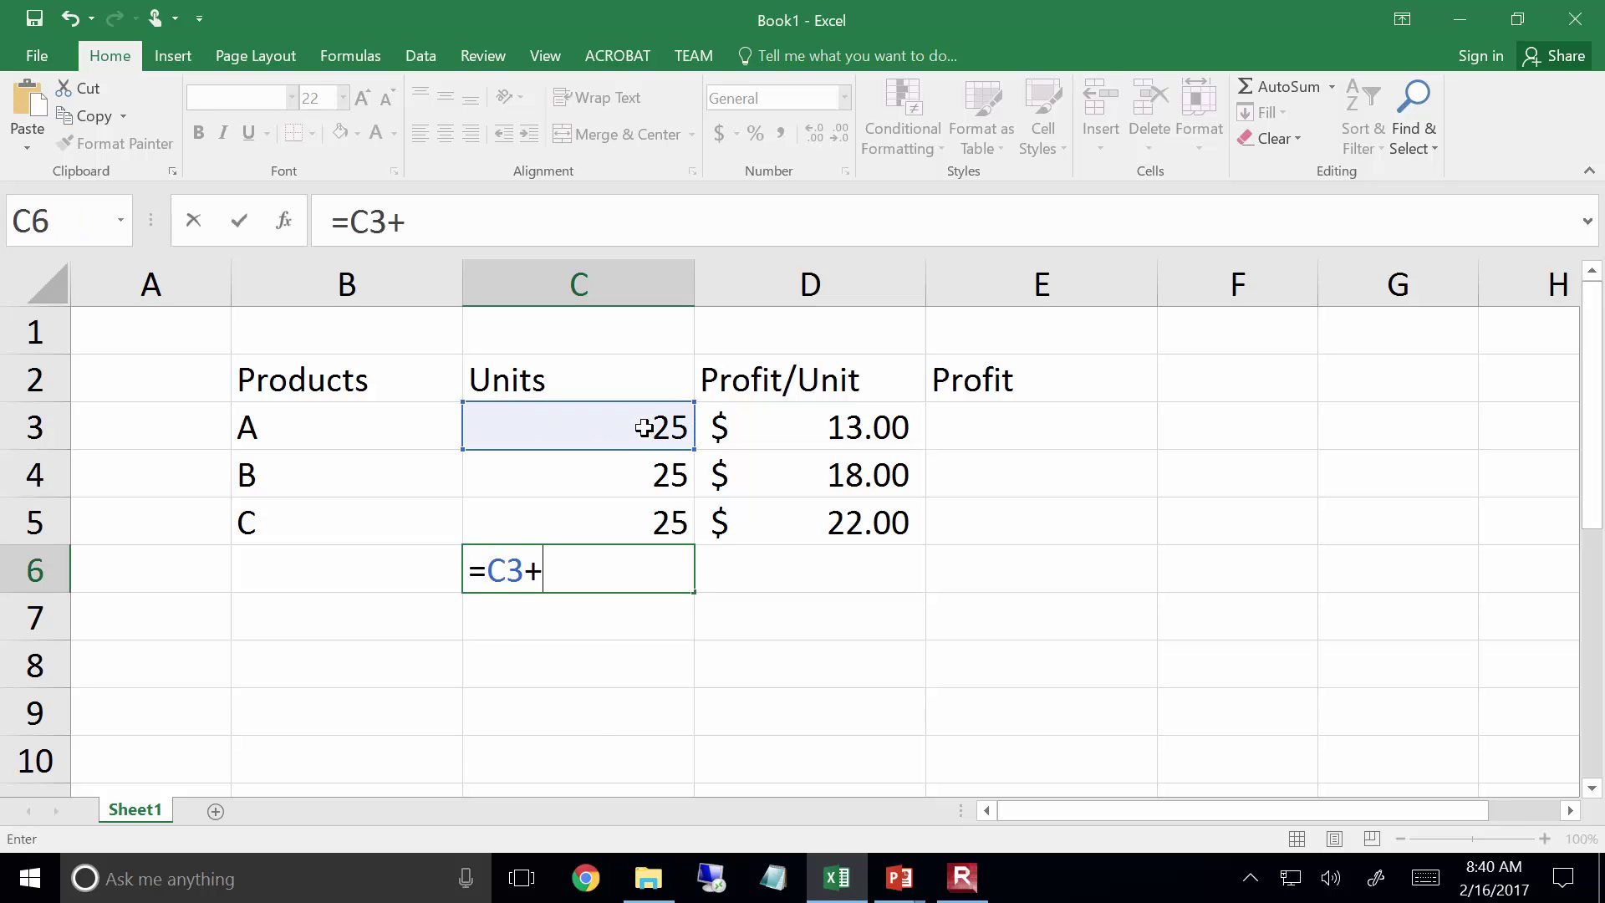
left_click(619, 475)
type("+")
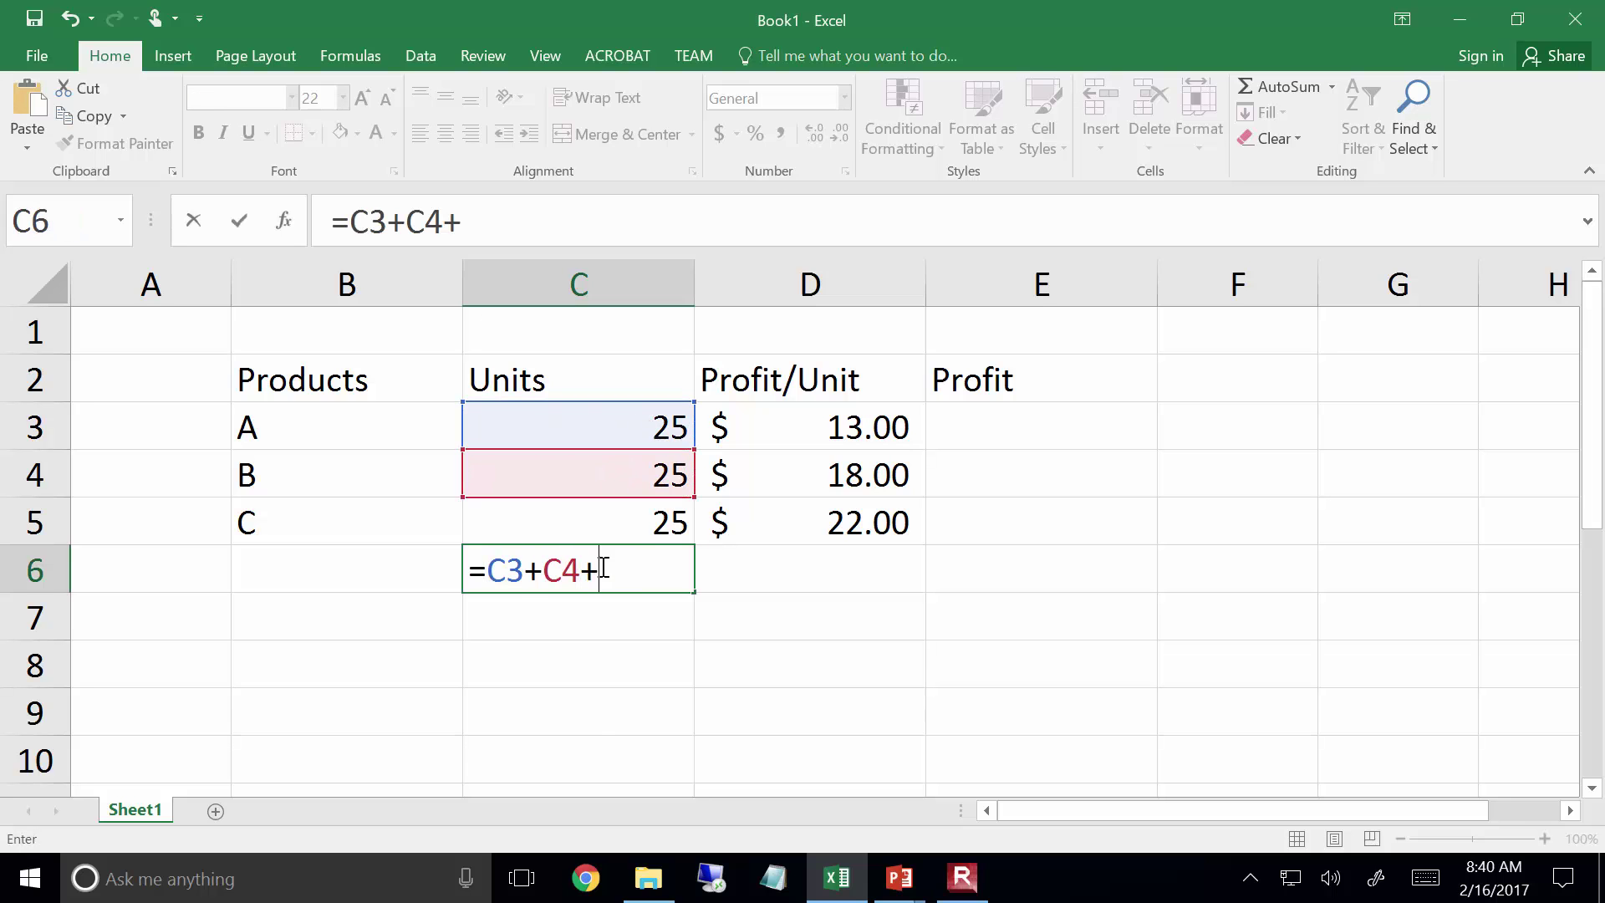
left_click(602, 522)
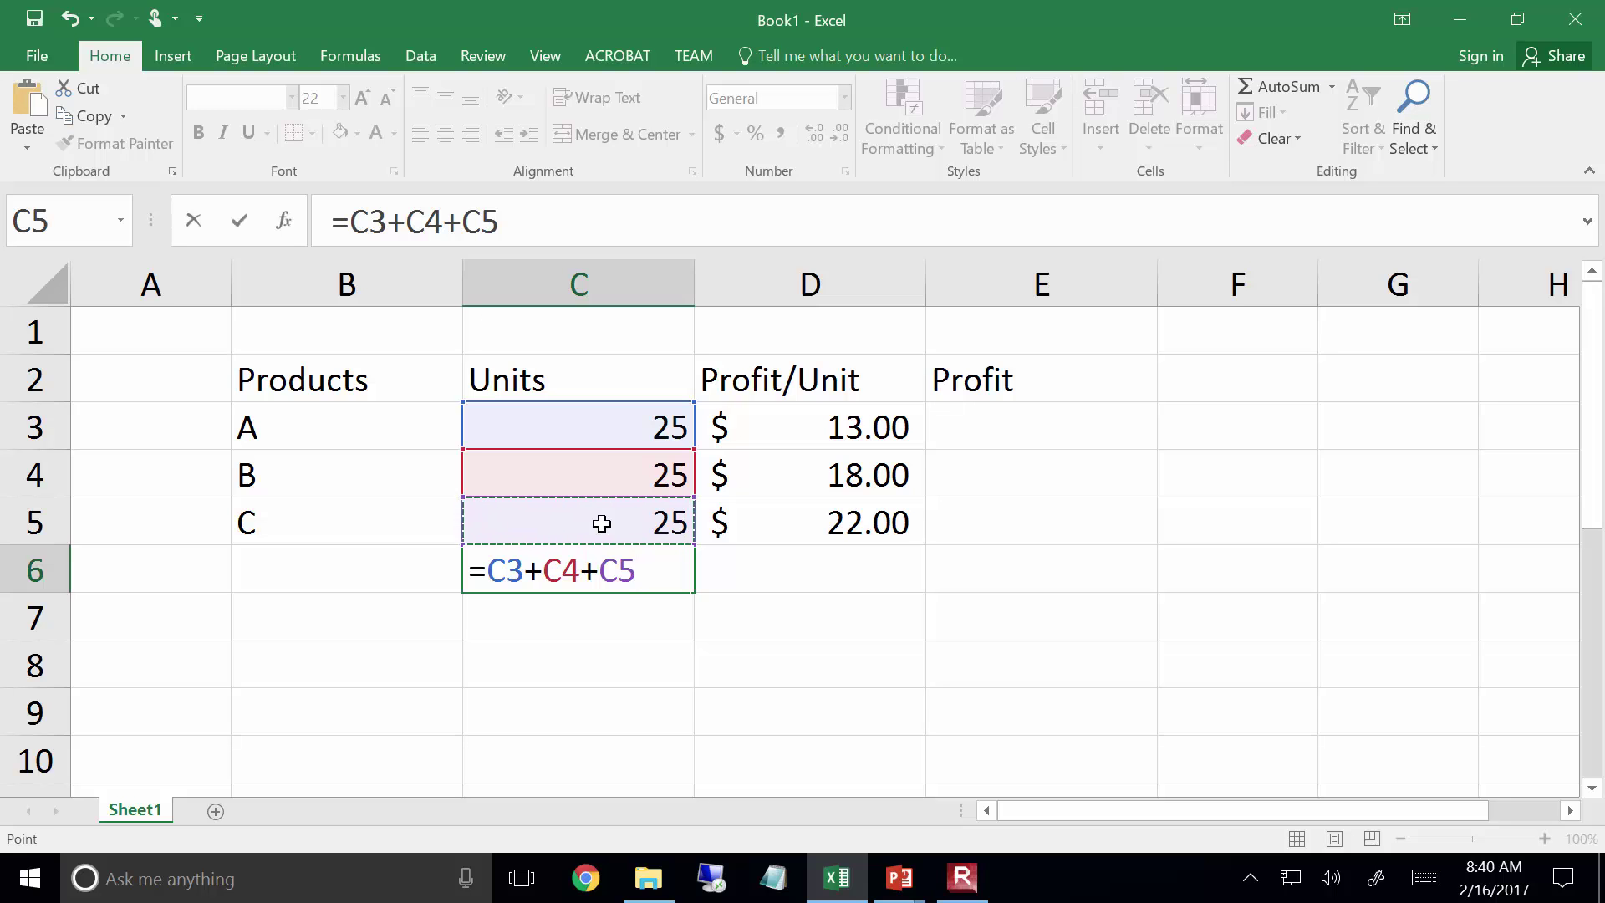
key("Return")
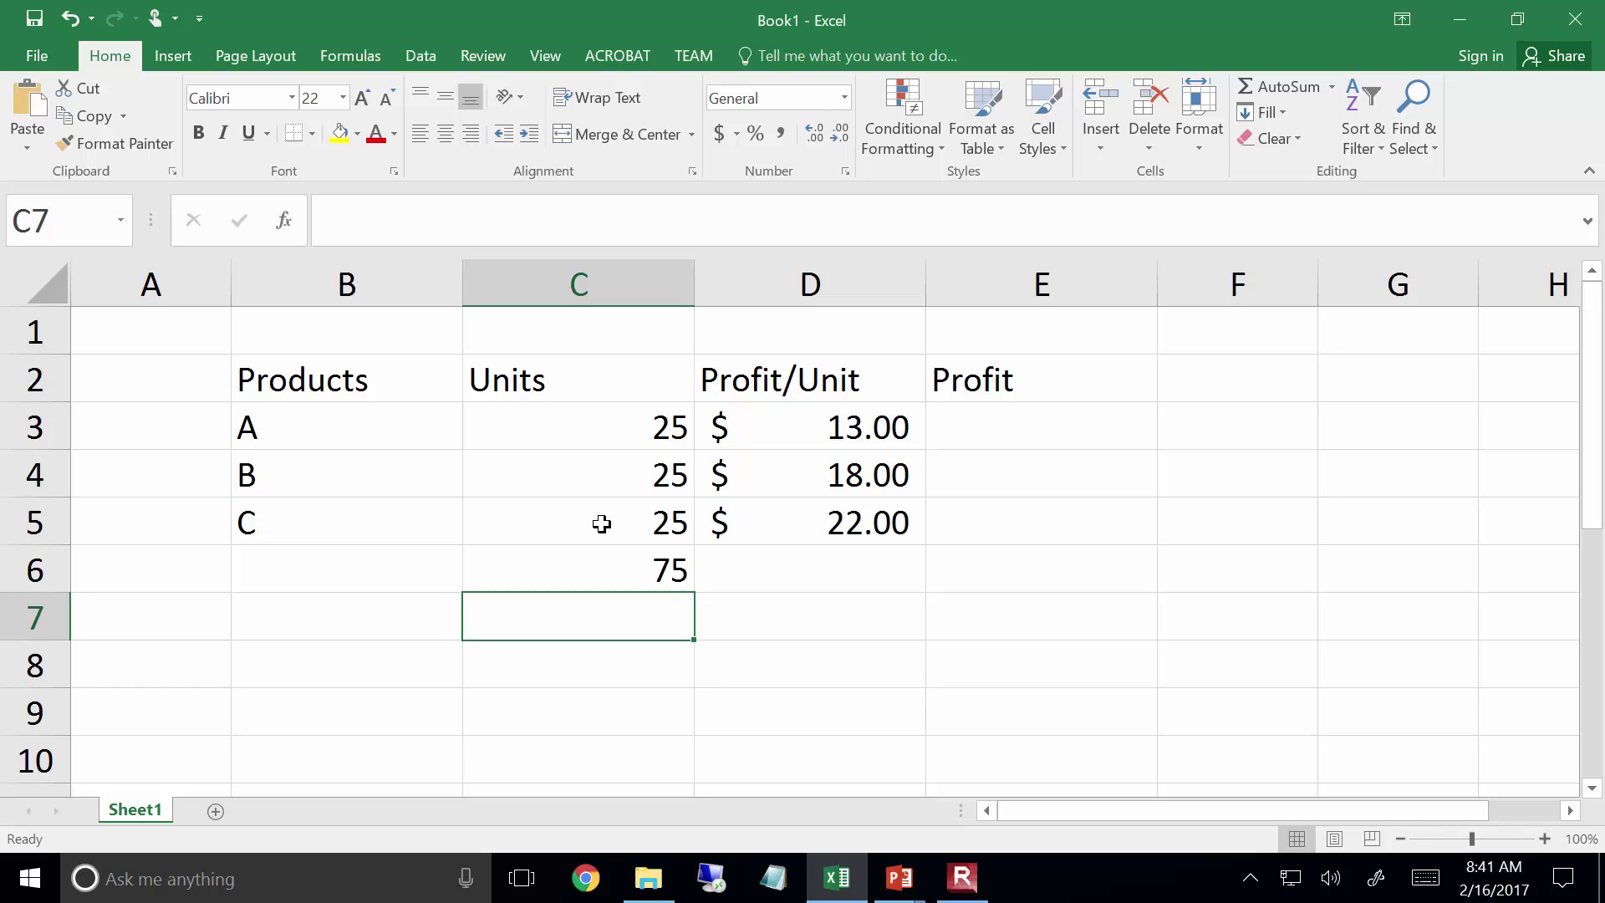
Test the units total by setting product A's units in C3 to 30, and undo the change
key("Up")
key("Up")
key("Up")
key("Up")
key("Up")
key("Down")
type("30")
key("Return")
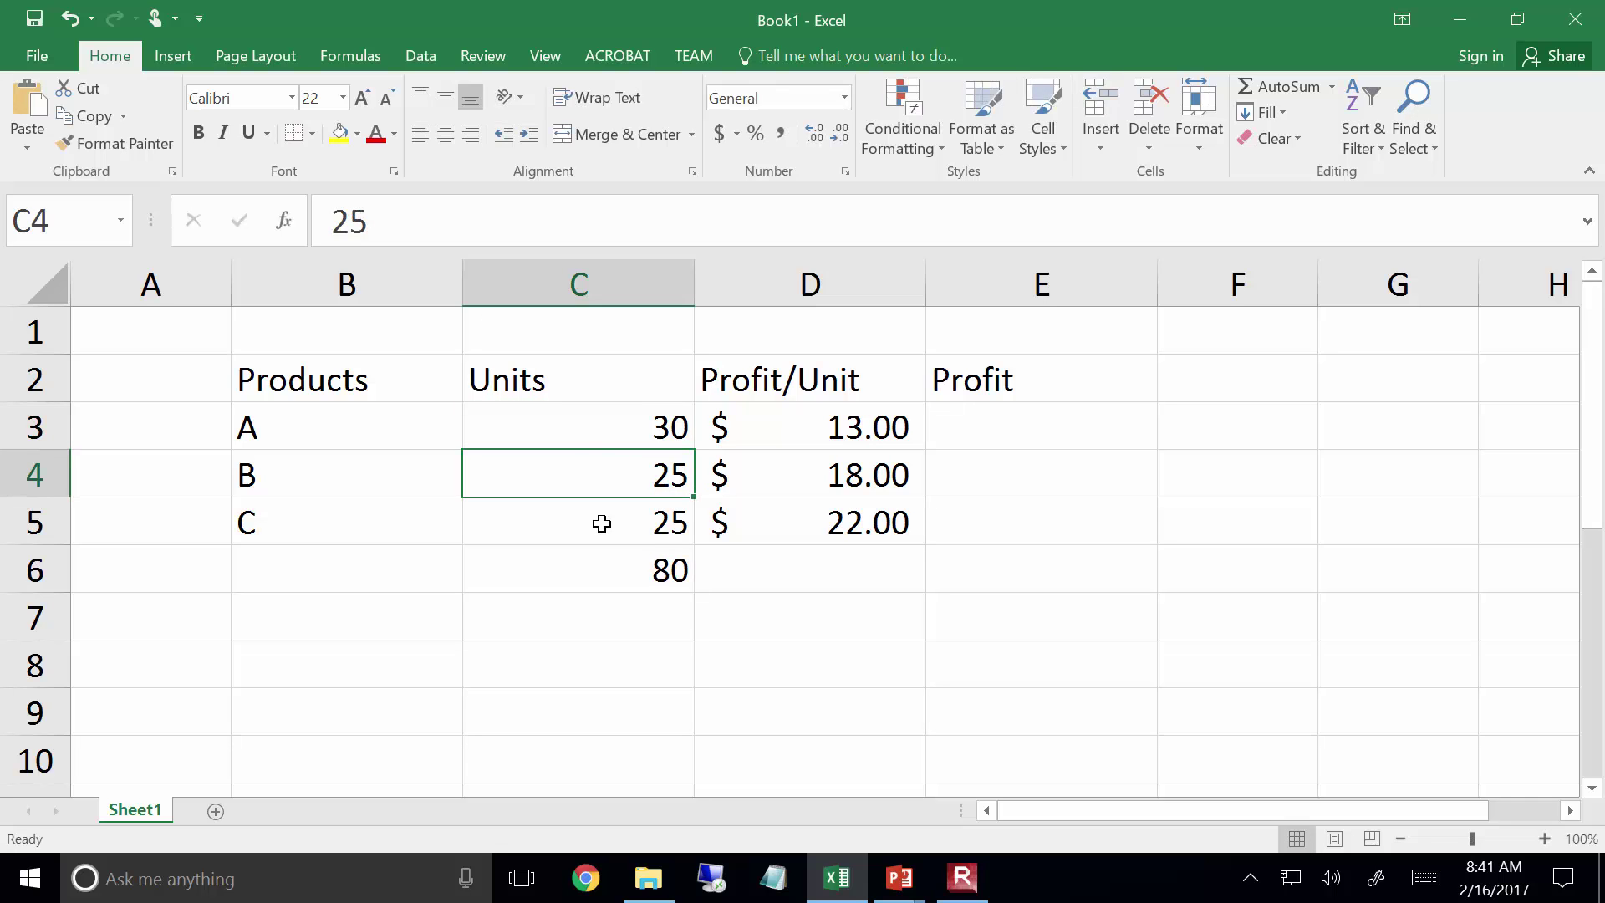
key("ctrl+z")
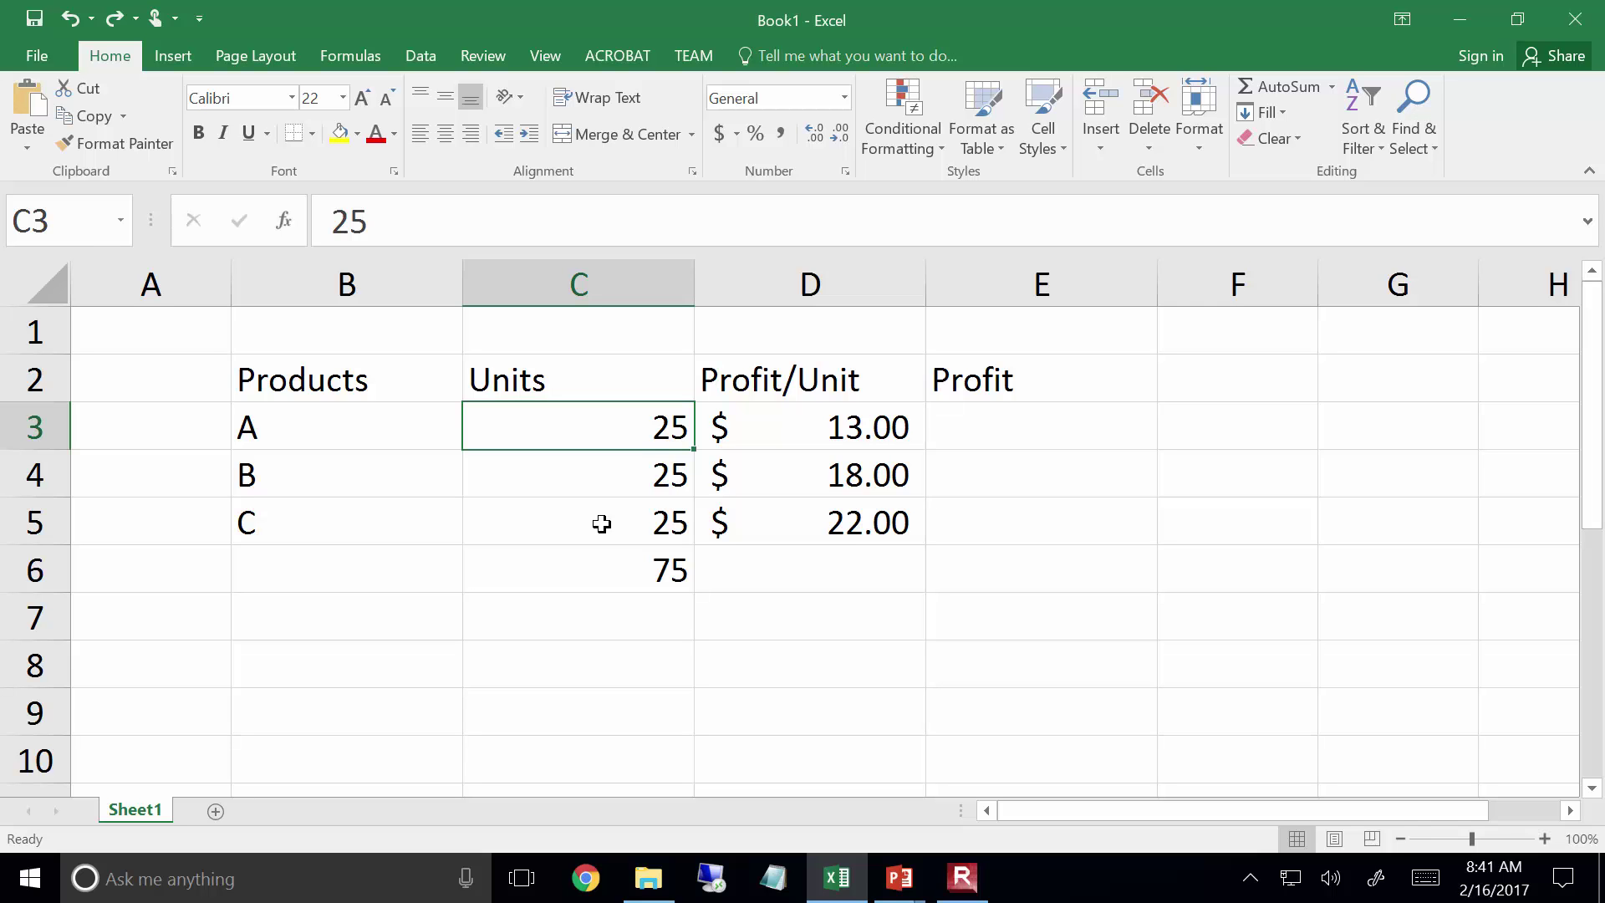
Calculate product A's profit in E3 with the formula =C3*D3
key("Right")
key("Right")
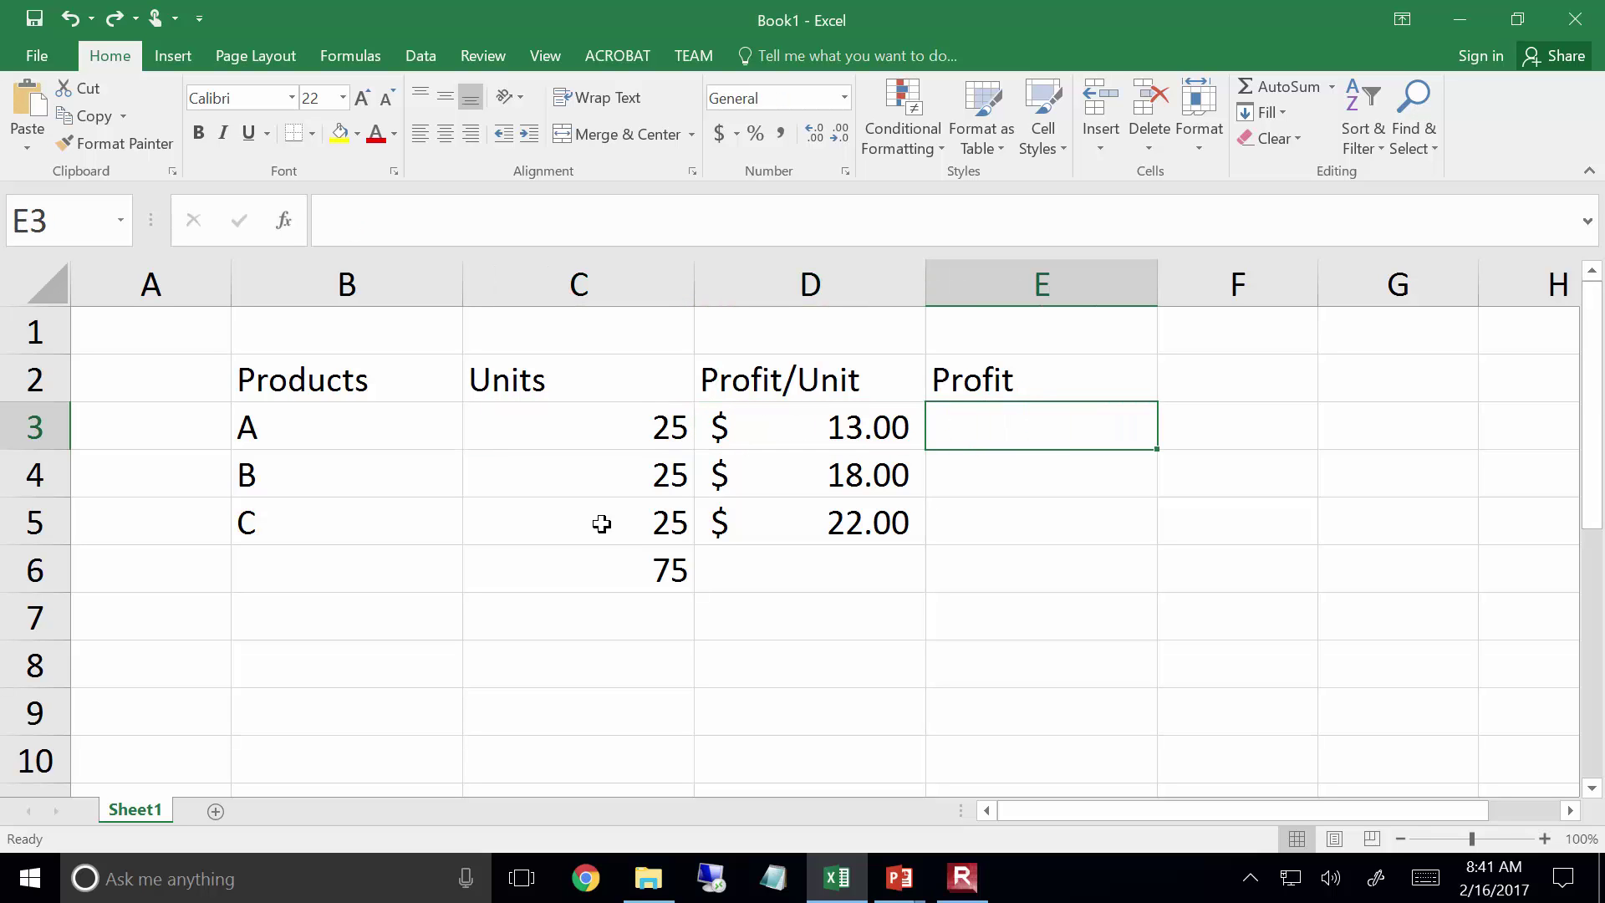
type("=")
key("Left")
key("Down")
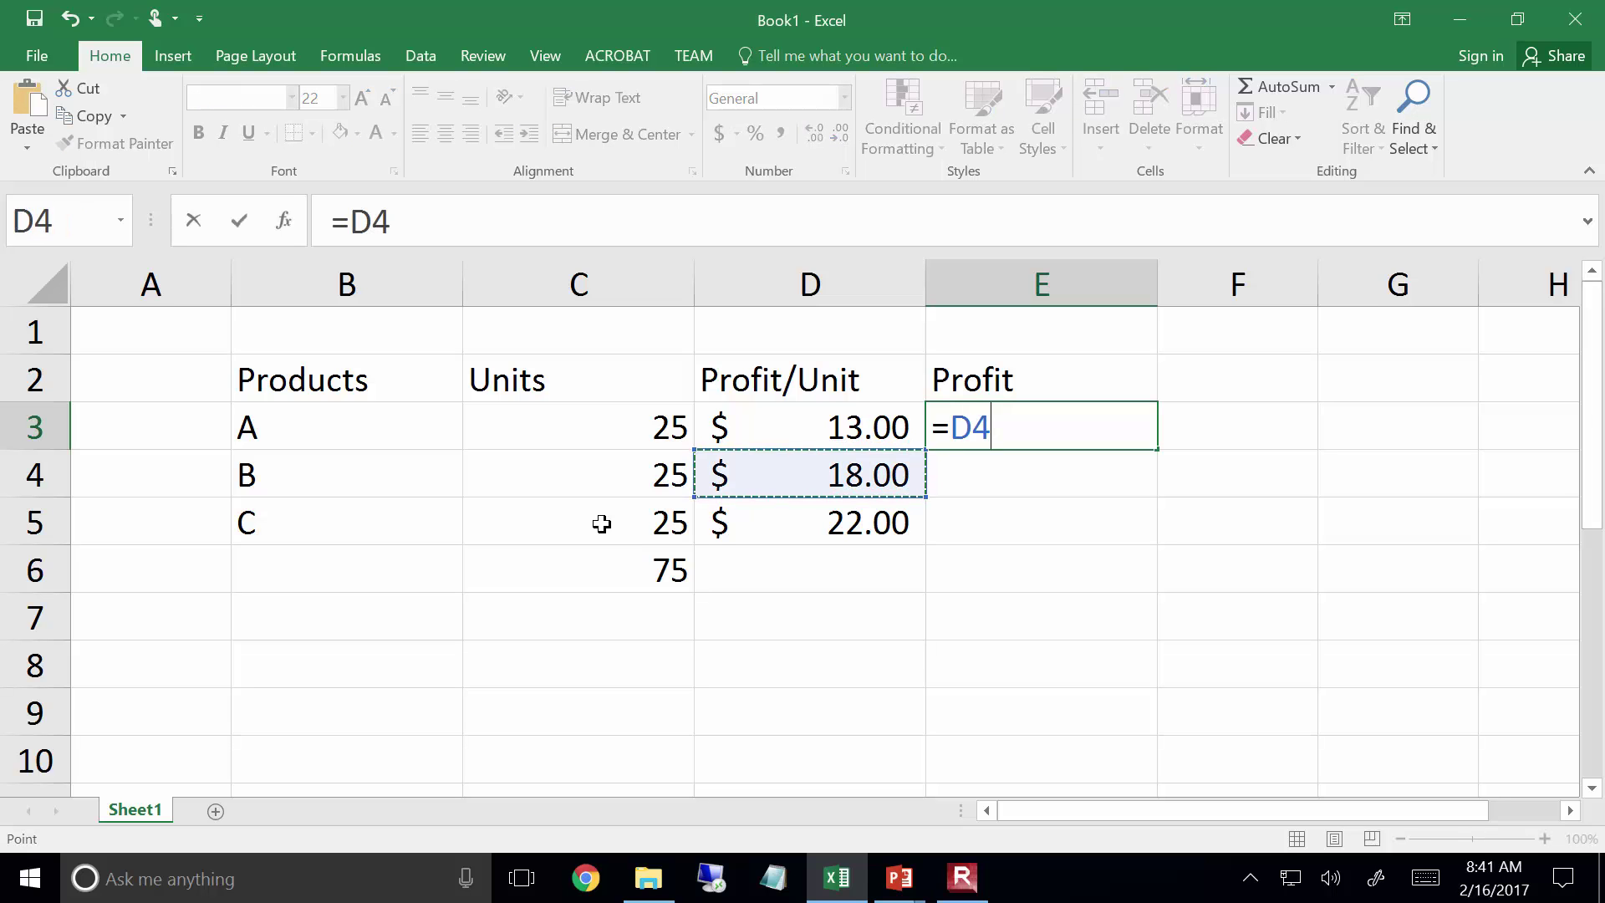
key("Left")
key("Up")
type("*")
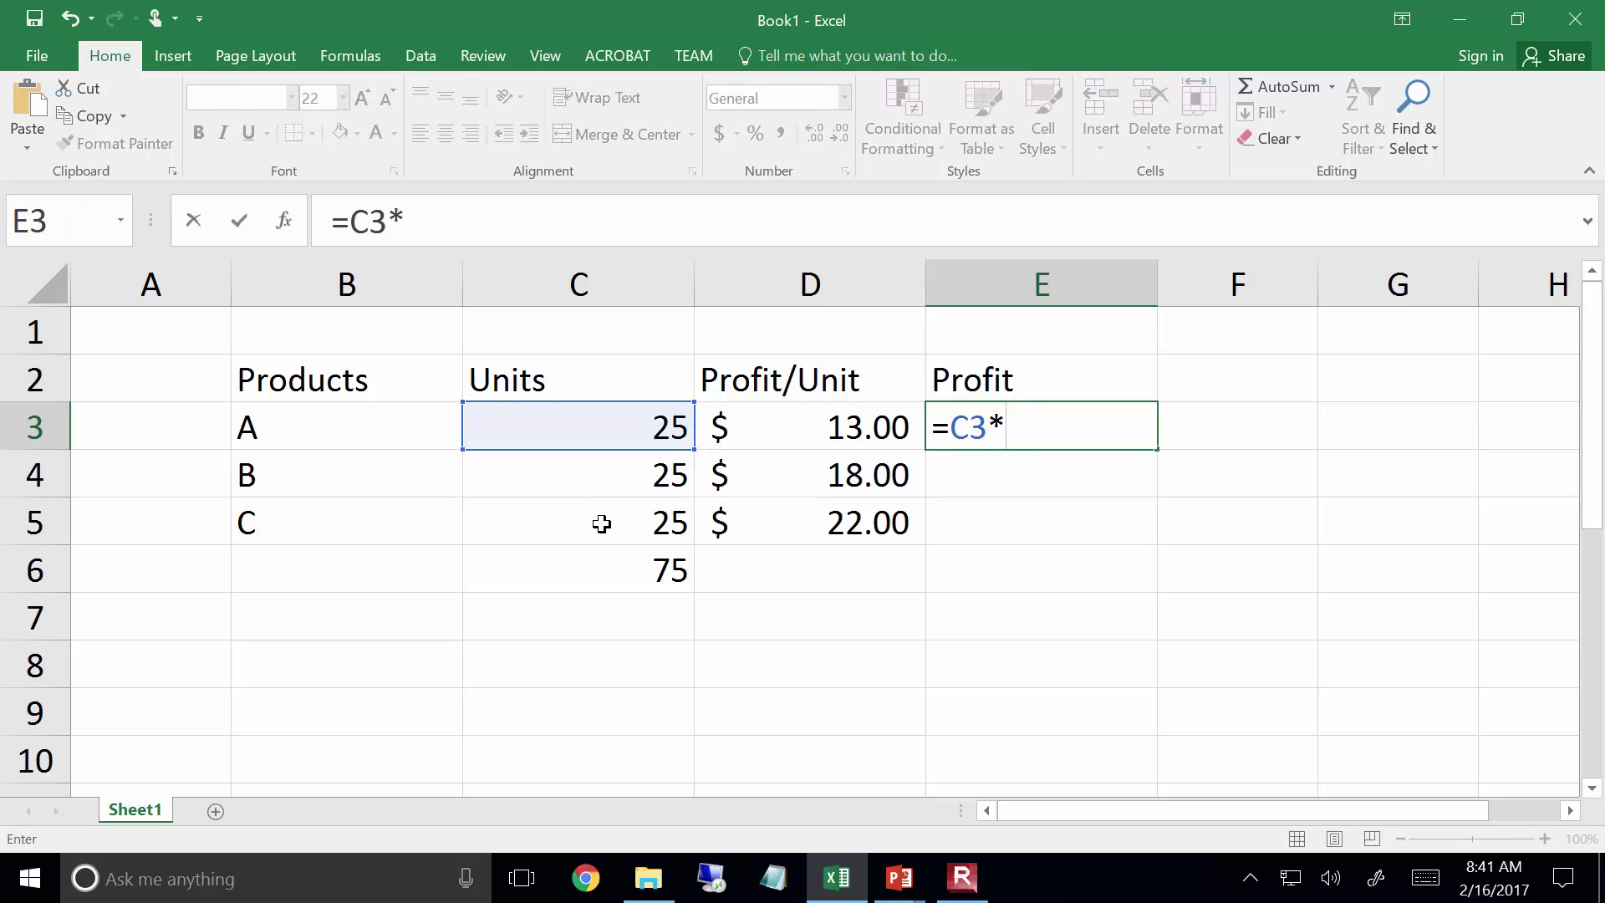
key("Left")
key("Return")
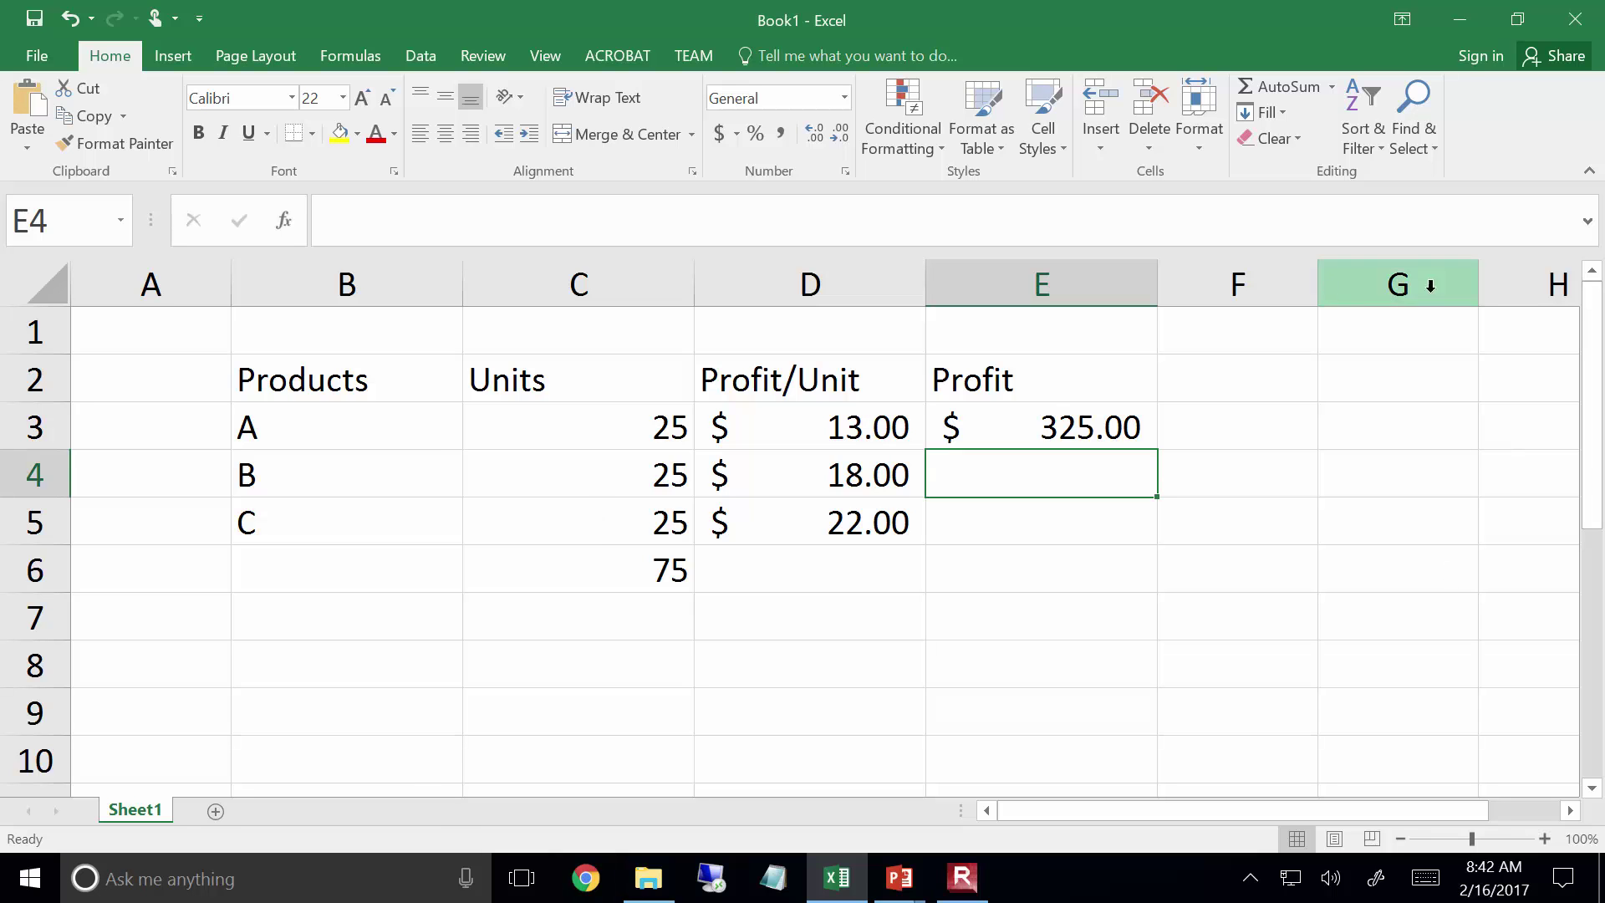
Fill the profit formula from E3 down to E5, undo that fill, and autofill the formula down through E6
left_click(1068, 414)
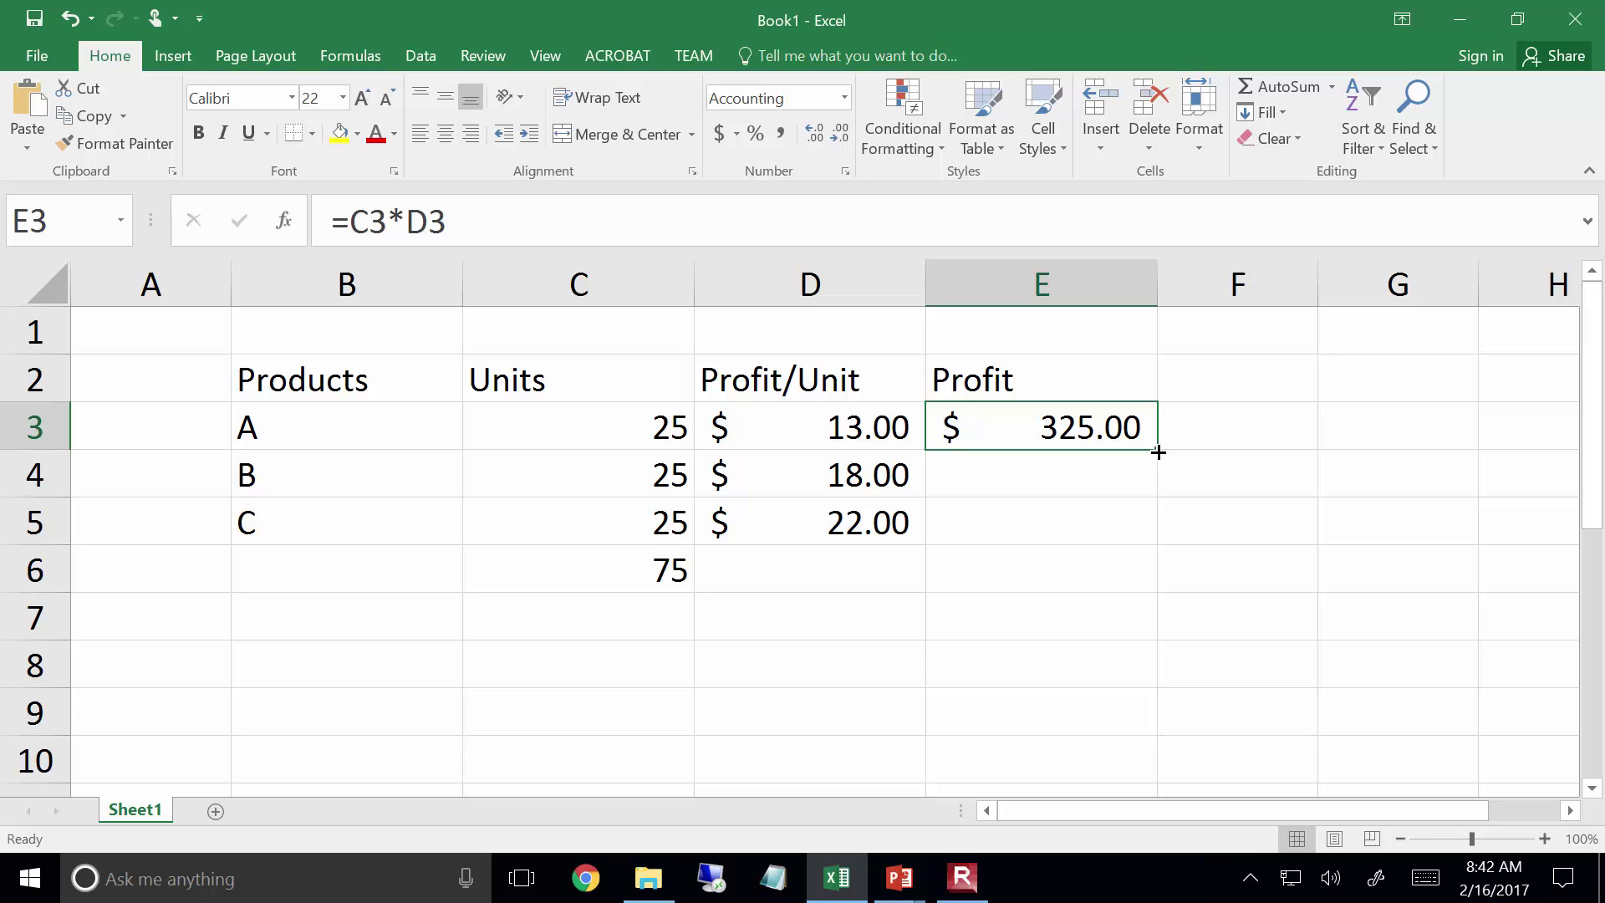
left_click_drag(1157, 451, 1155, 532)
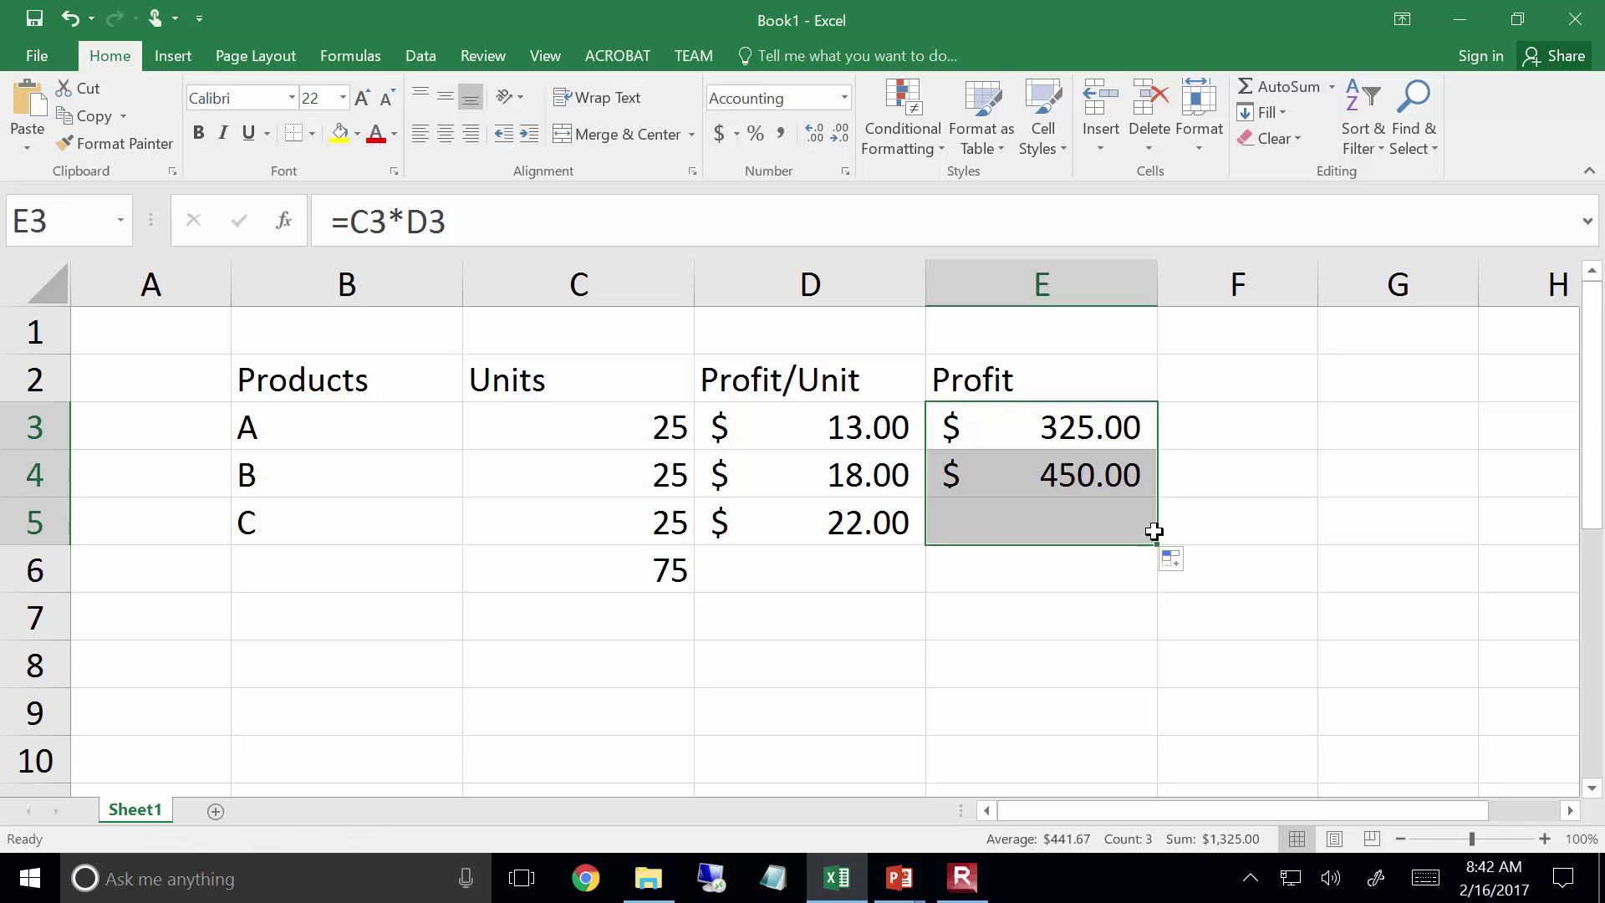
key("ctrl+z")
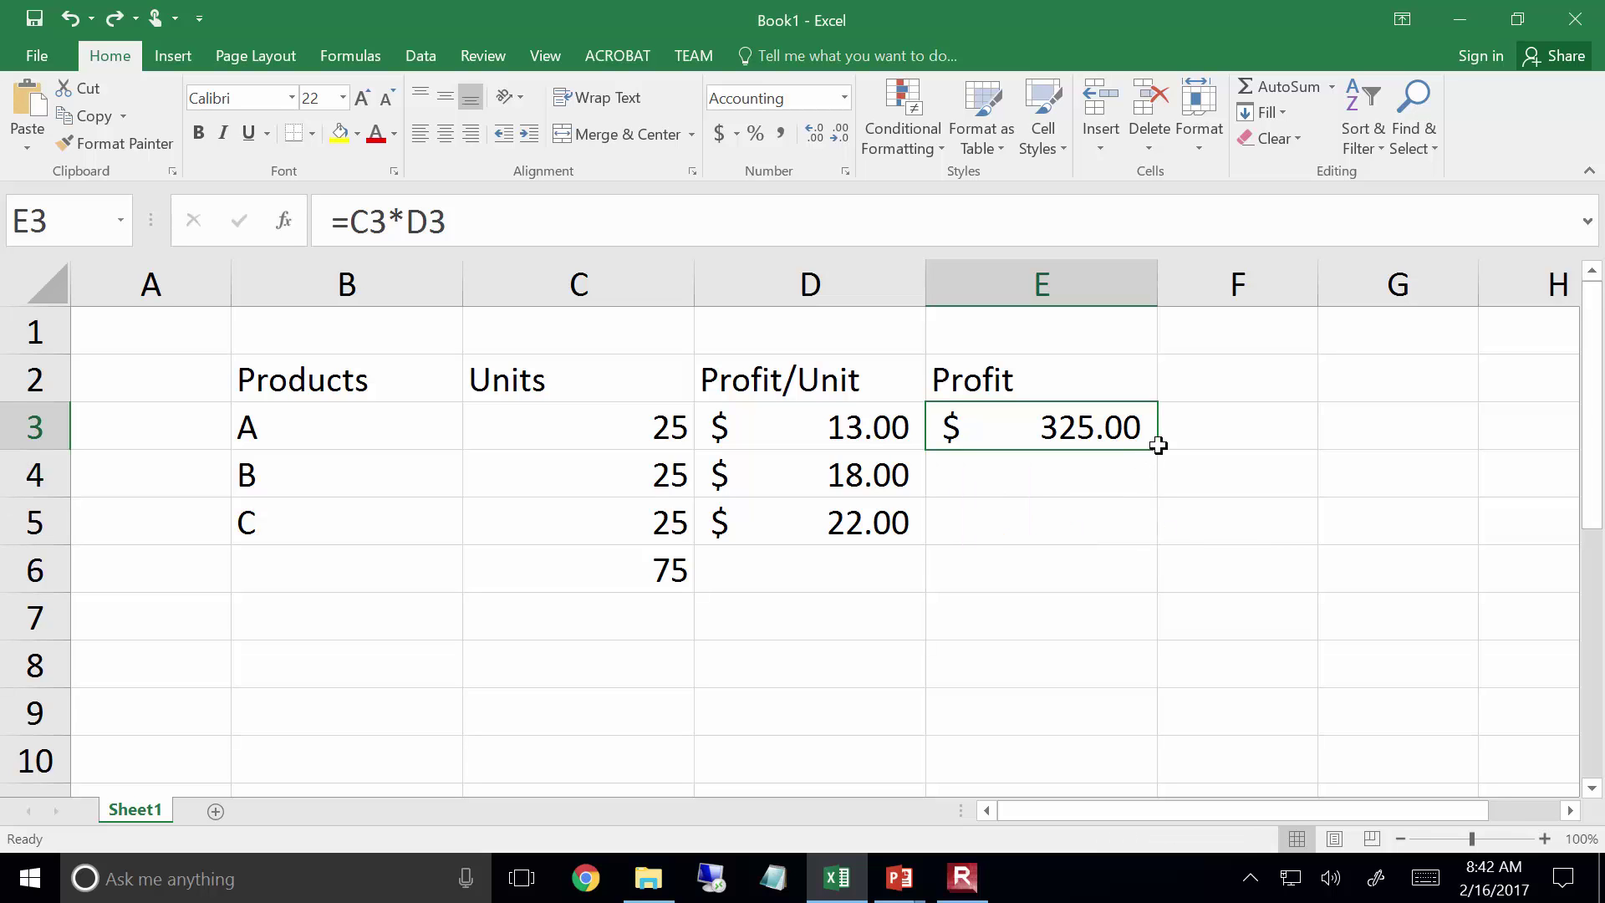
double_click(1157, 446)
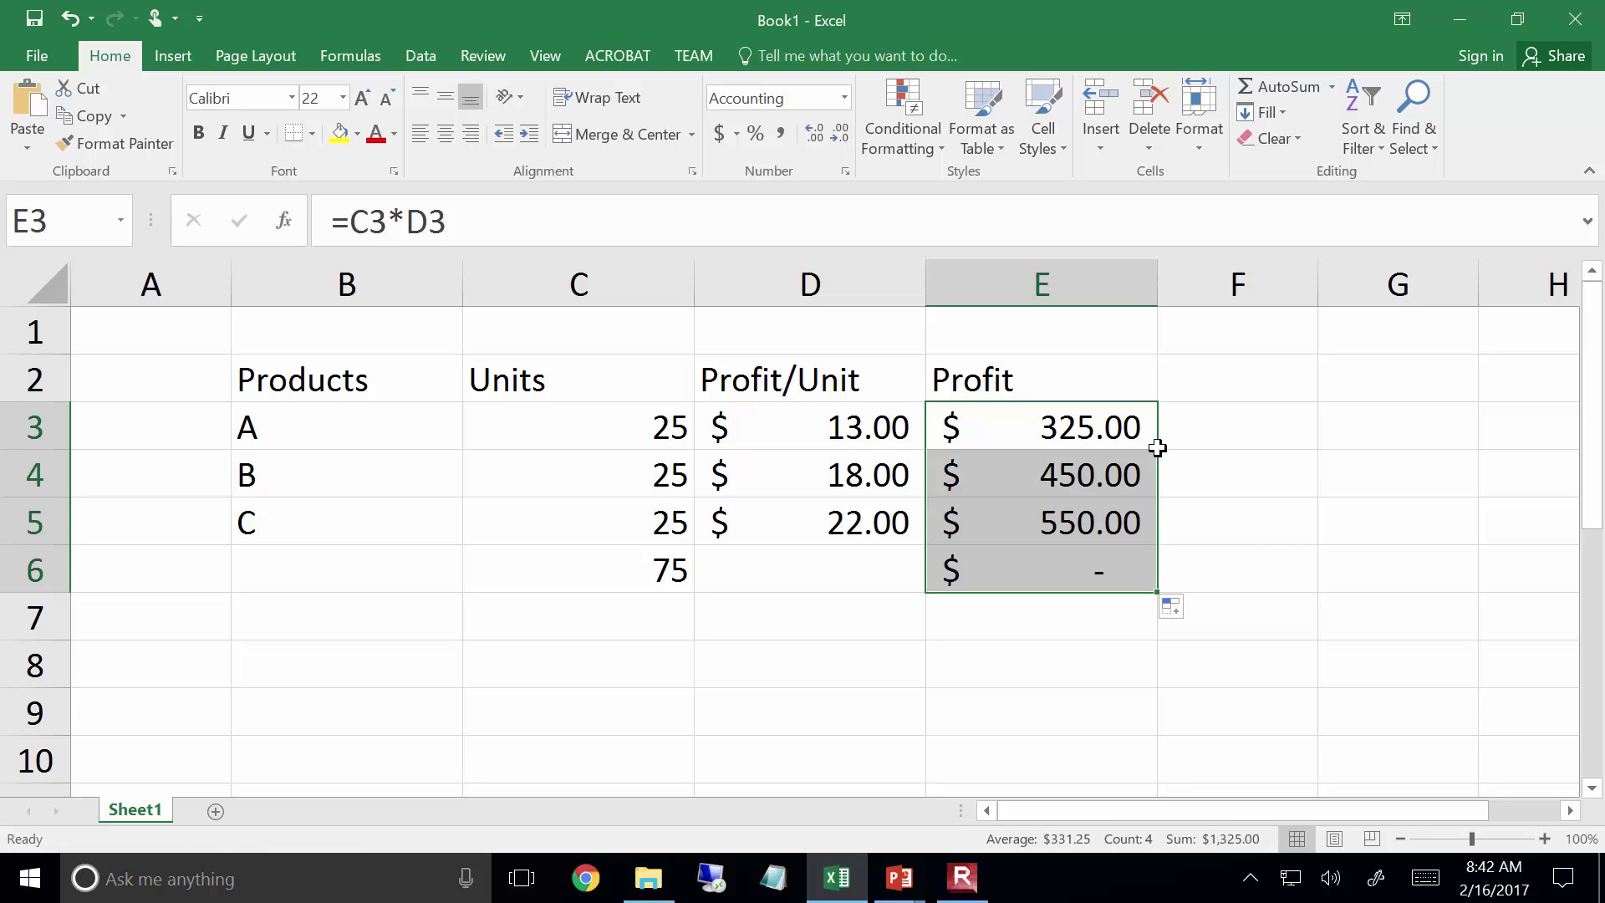
left_click(1106, 562)
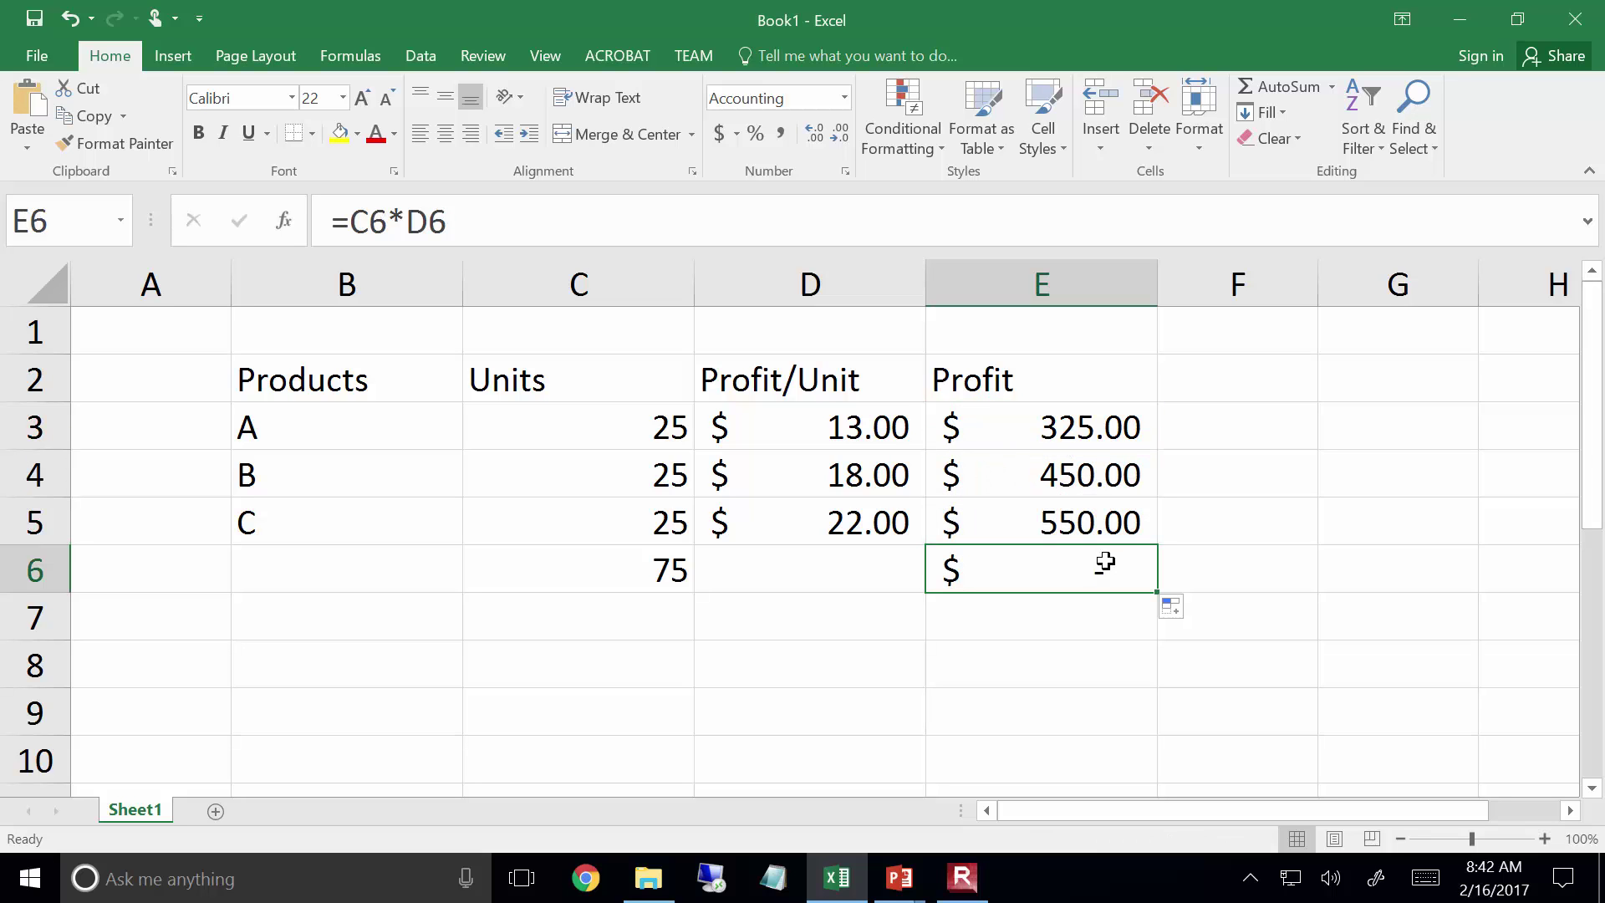
Replace the formula in E6 with =E3+E4+E5 to total the three products' profits
key("Delete")
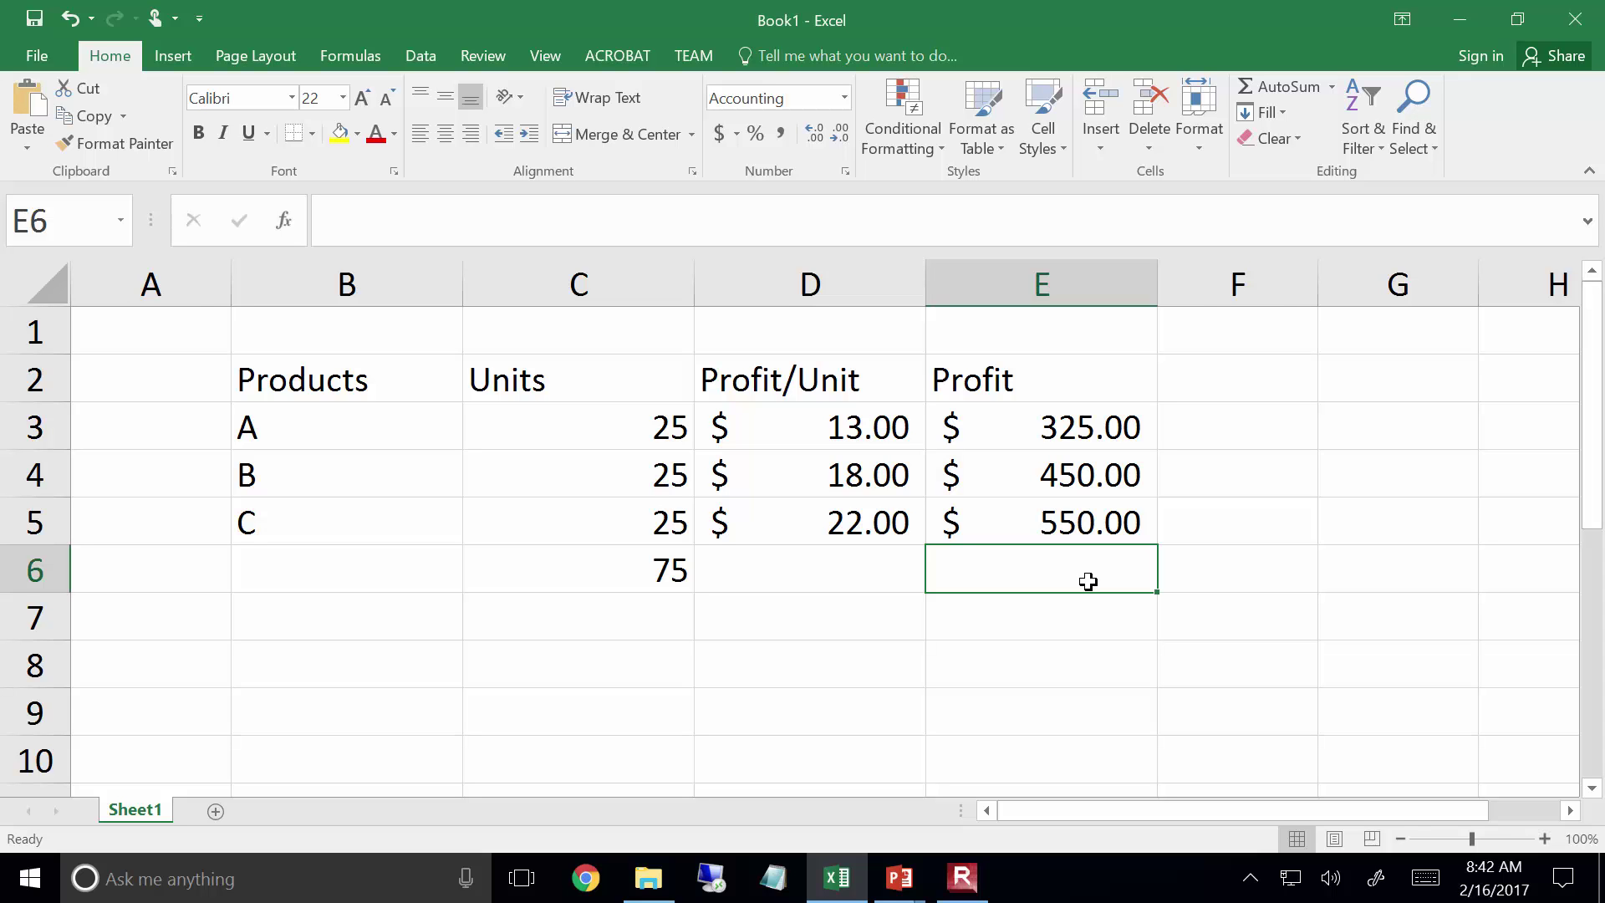
type("=")
key("Up")
key("Up")
key("Up")
type("+")
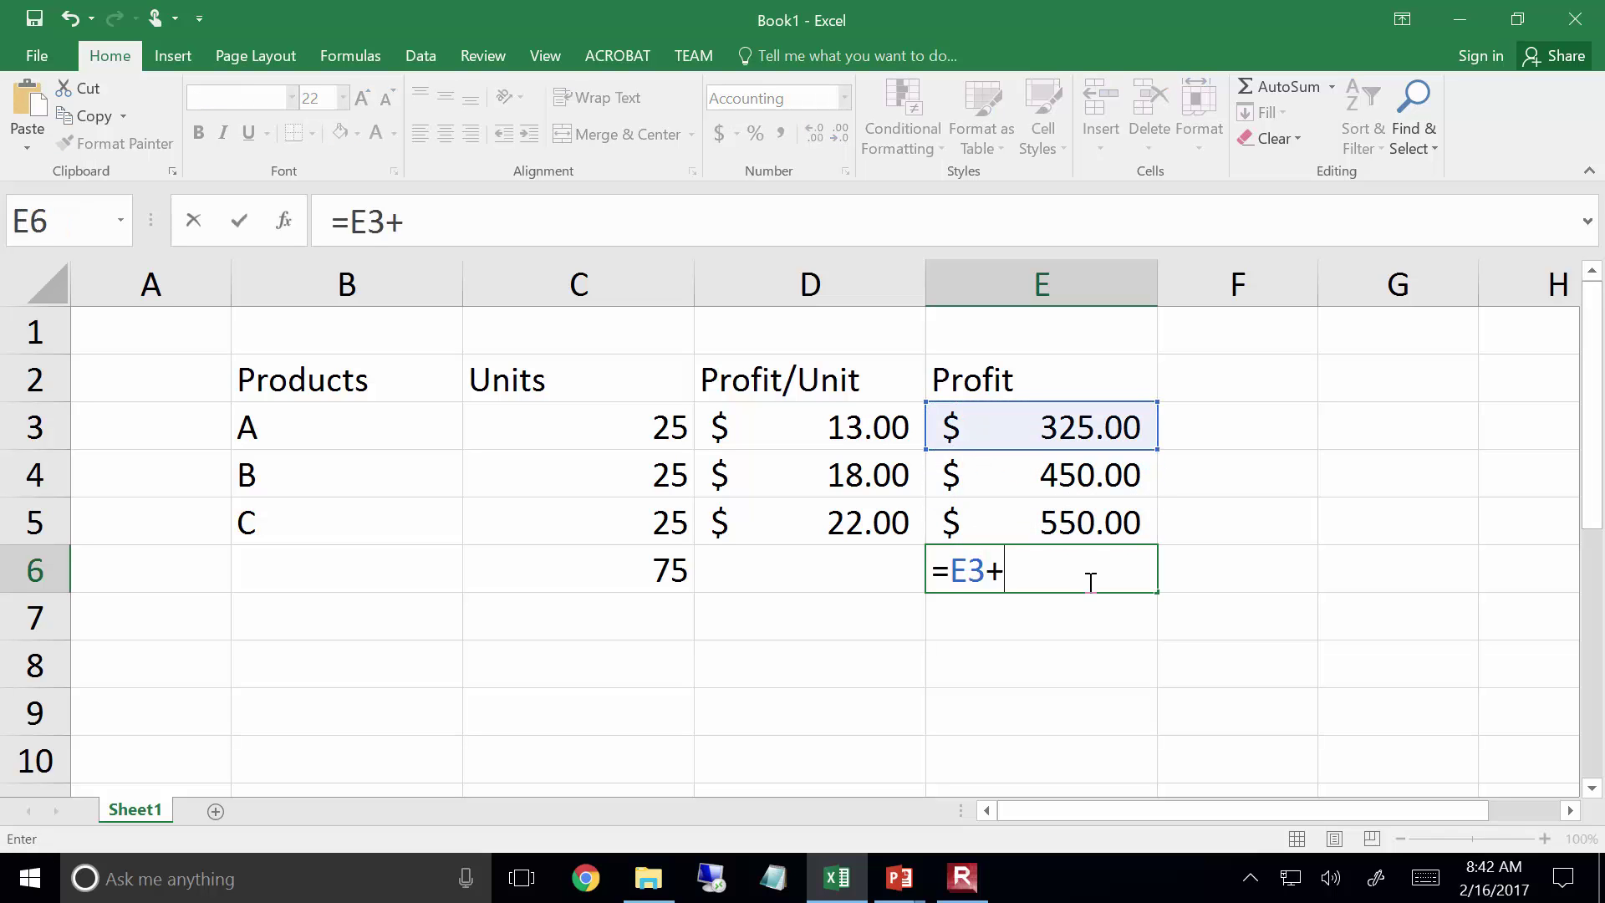
key("Up")
key("Up")
type("+")
key("Up")
key("Return")
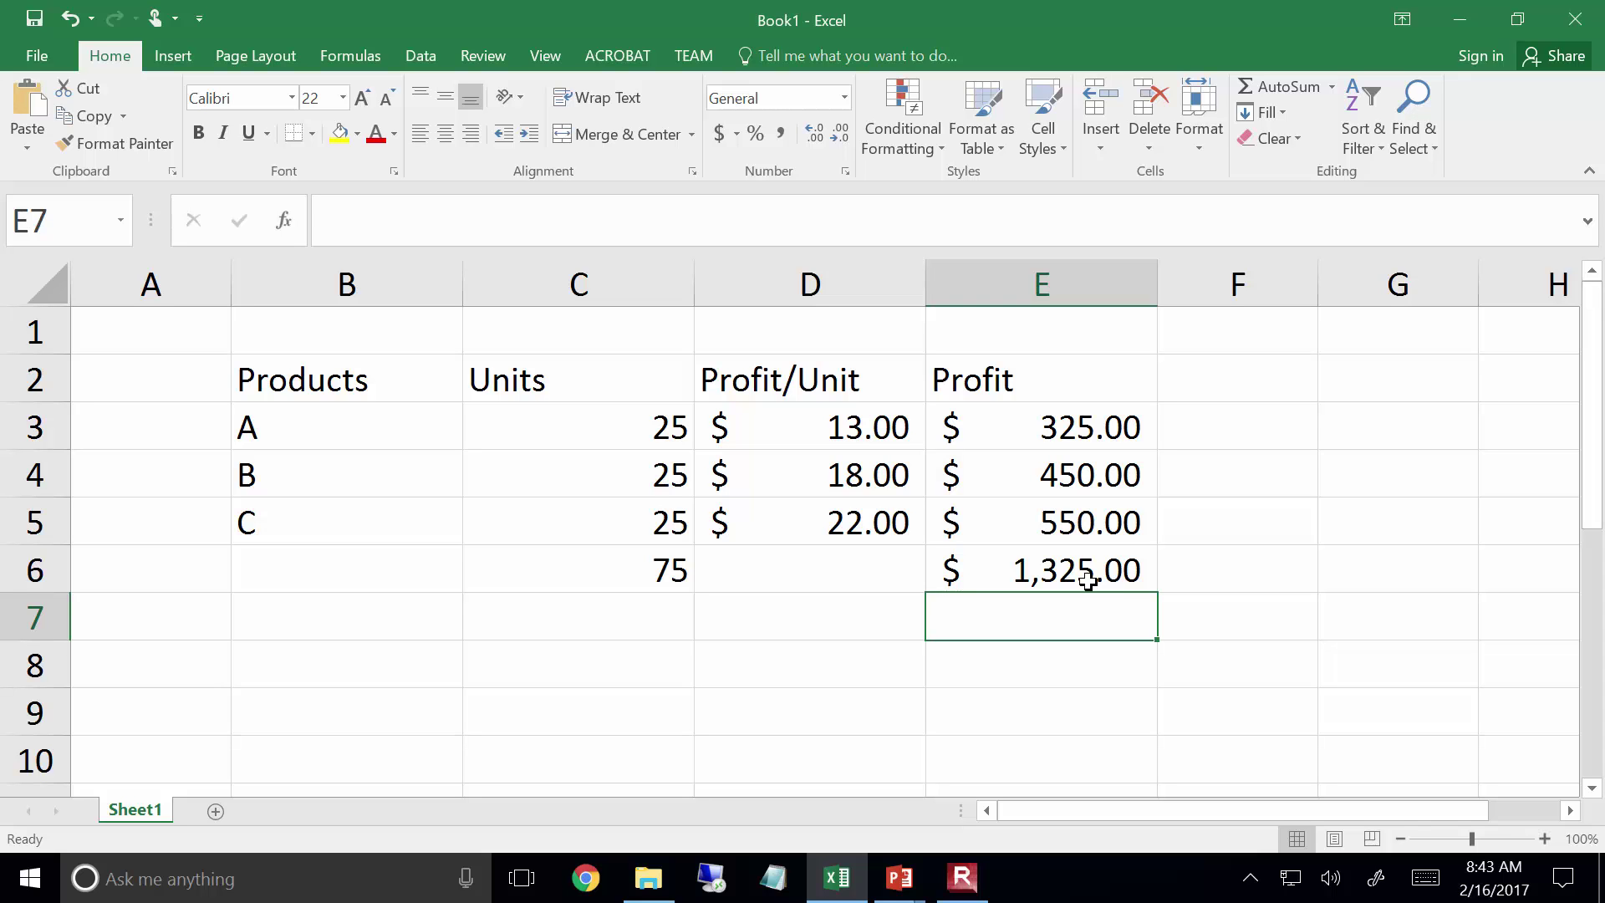
Center the contents of the whole product table, B2:E6
left_click(1085, 575)
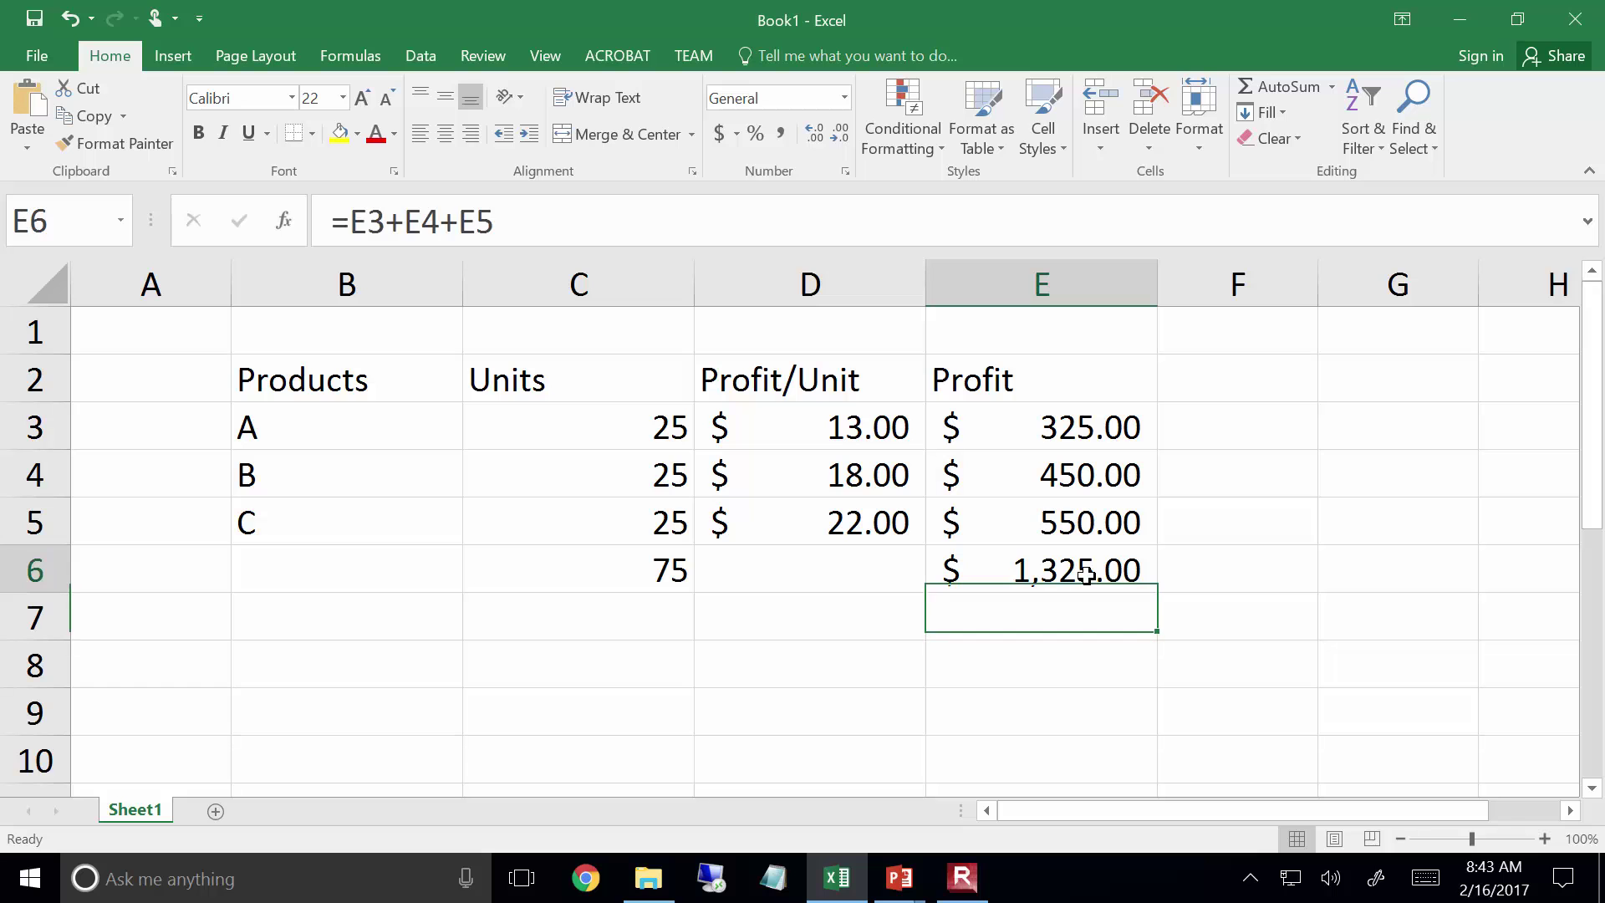
left_click_drag(1021, 576, 379, 381)
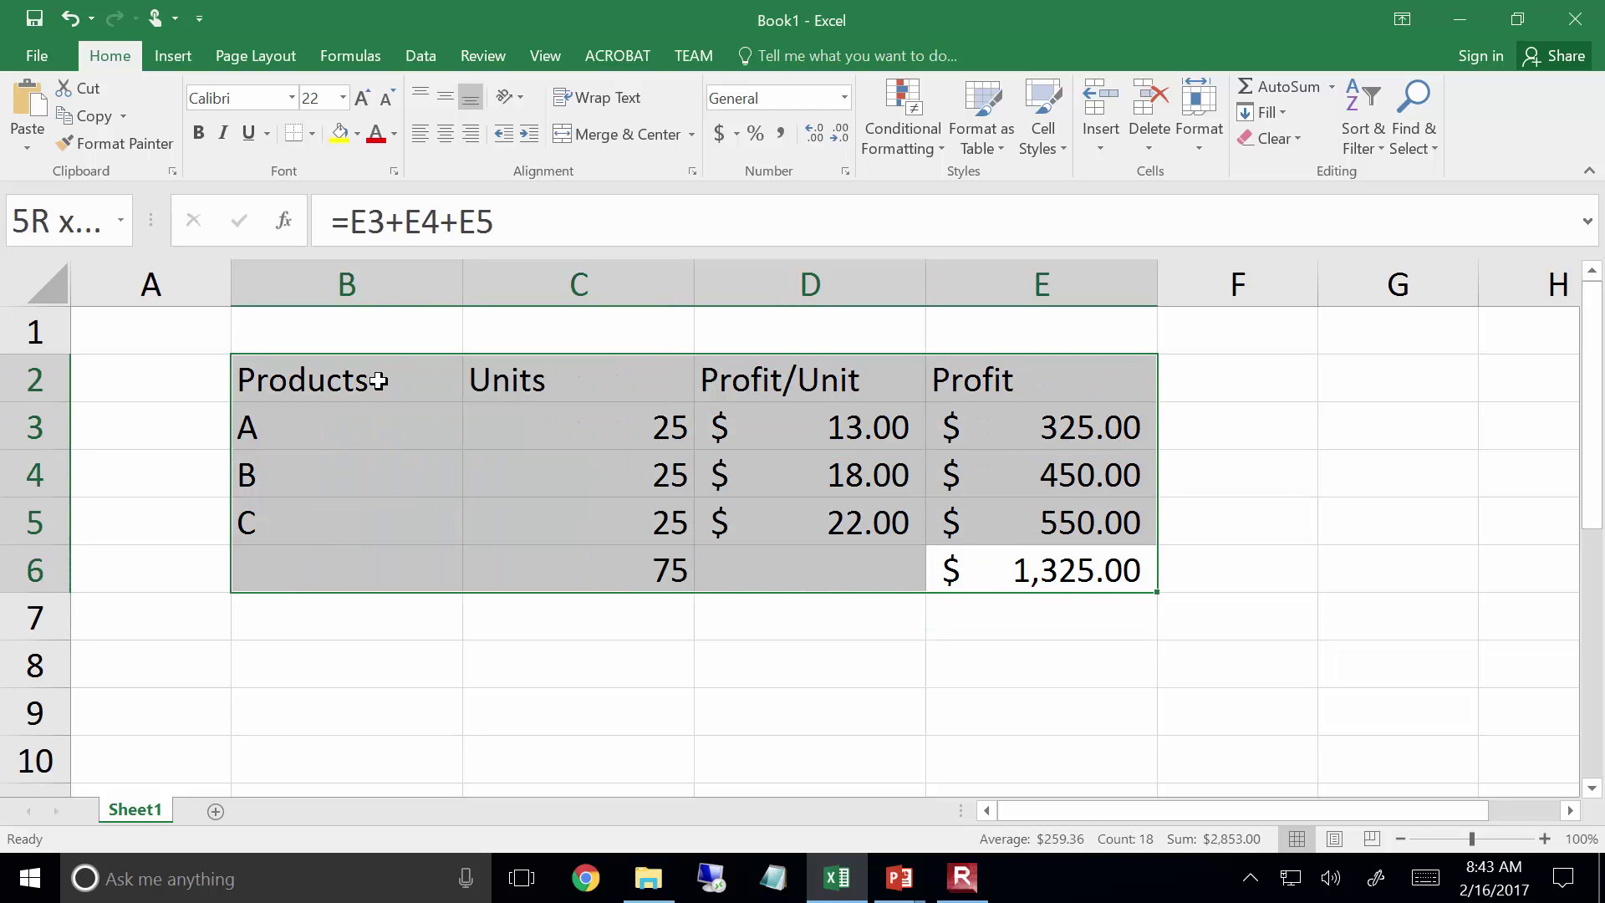
left_click(449, 131)
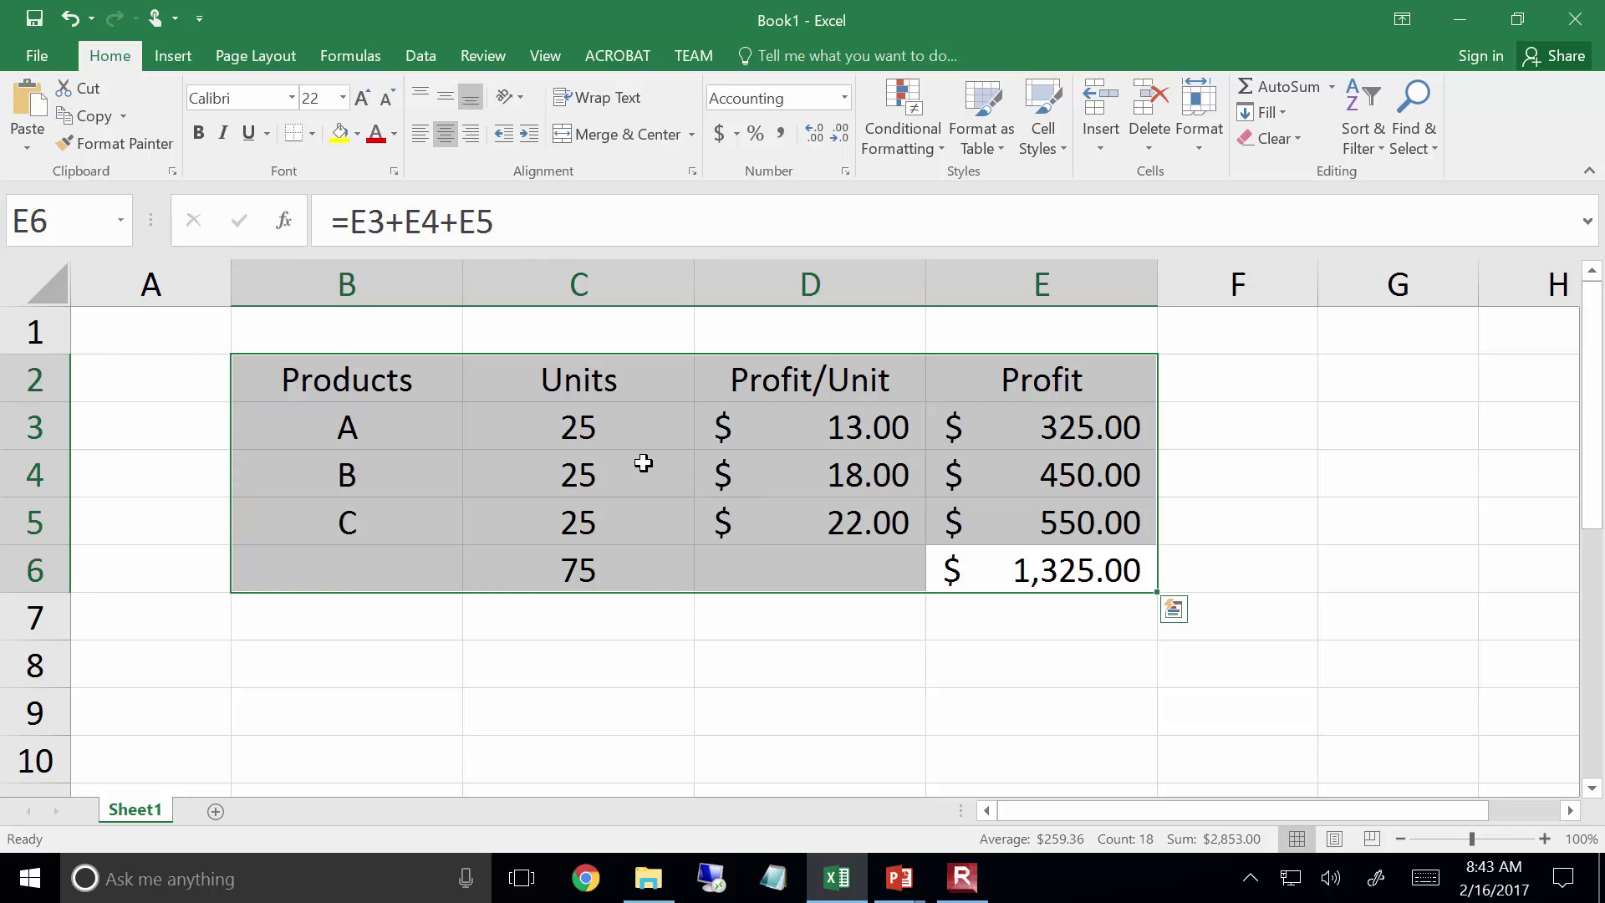
left_click(676, 539)
left_click(681, 580)
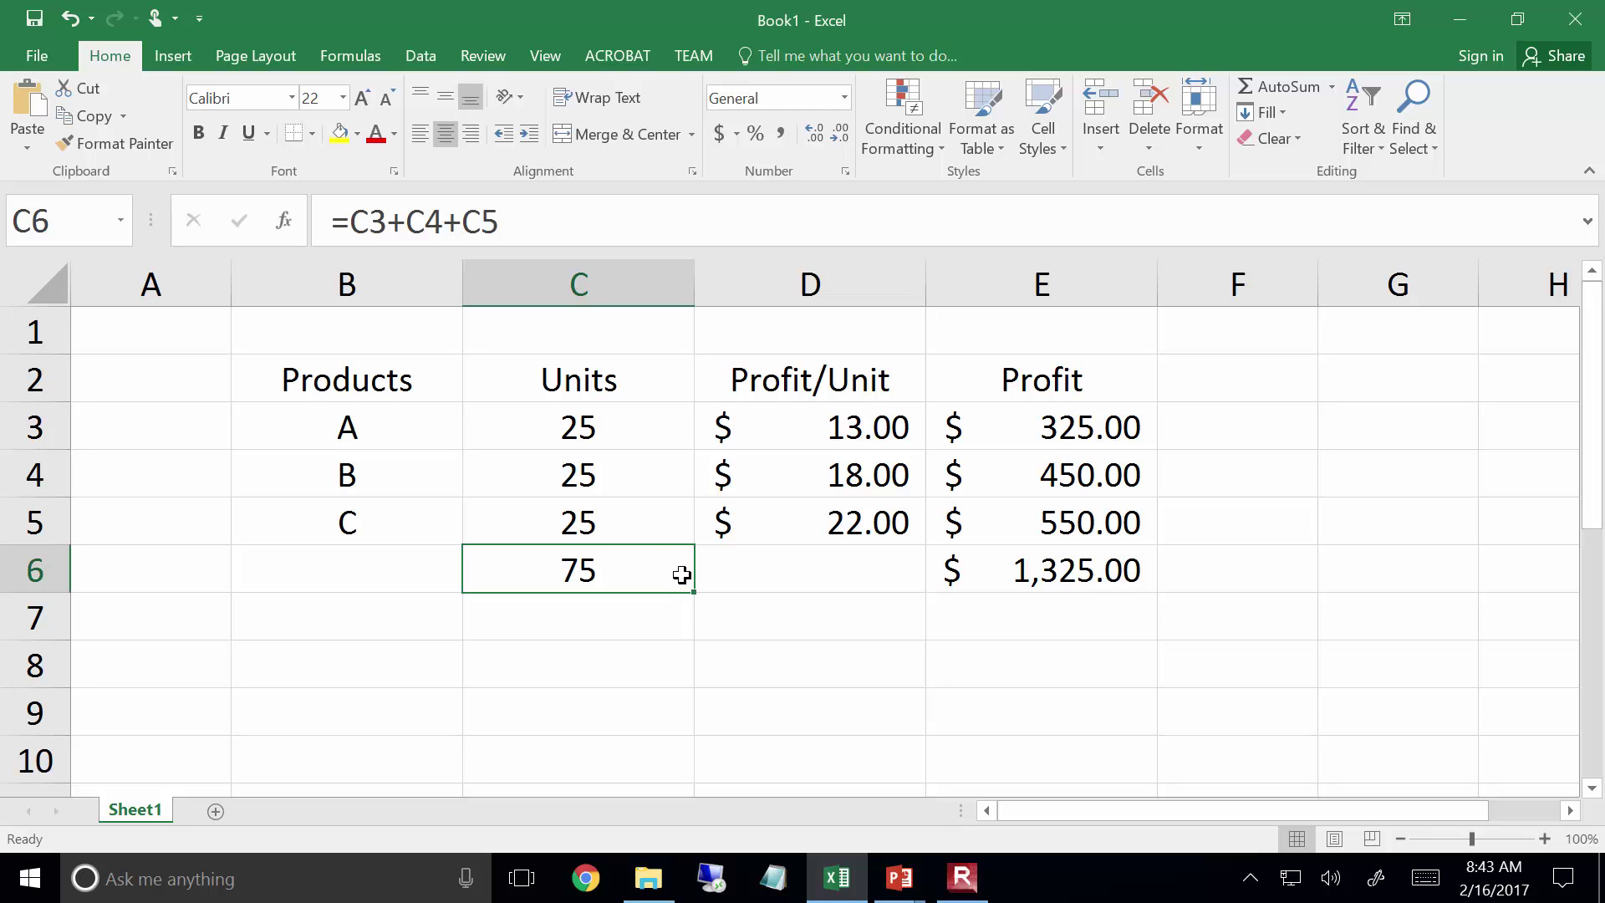
Bold the header row B2:E2 and the totals row B6:E6 together
left_click_drag(328, 362, 995, 376)
left_click_drag(1028, 562, 408, 574, "ctrl")
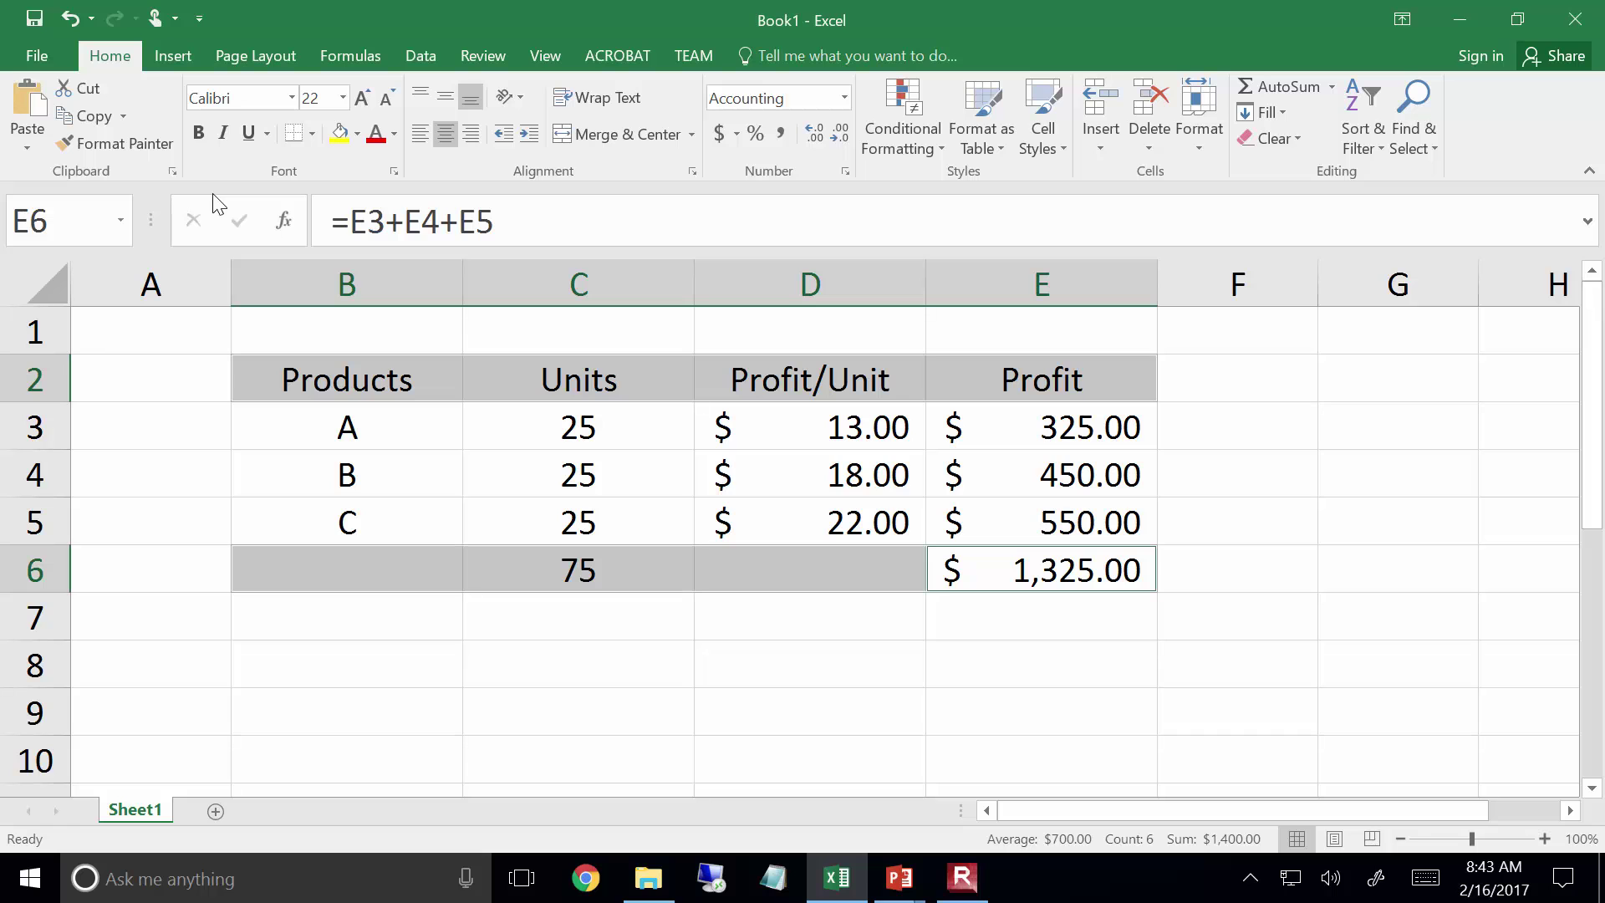
left_click(192, 143)
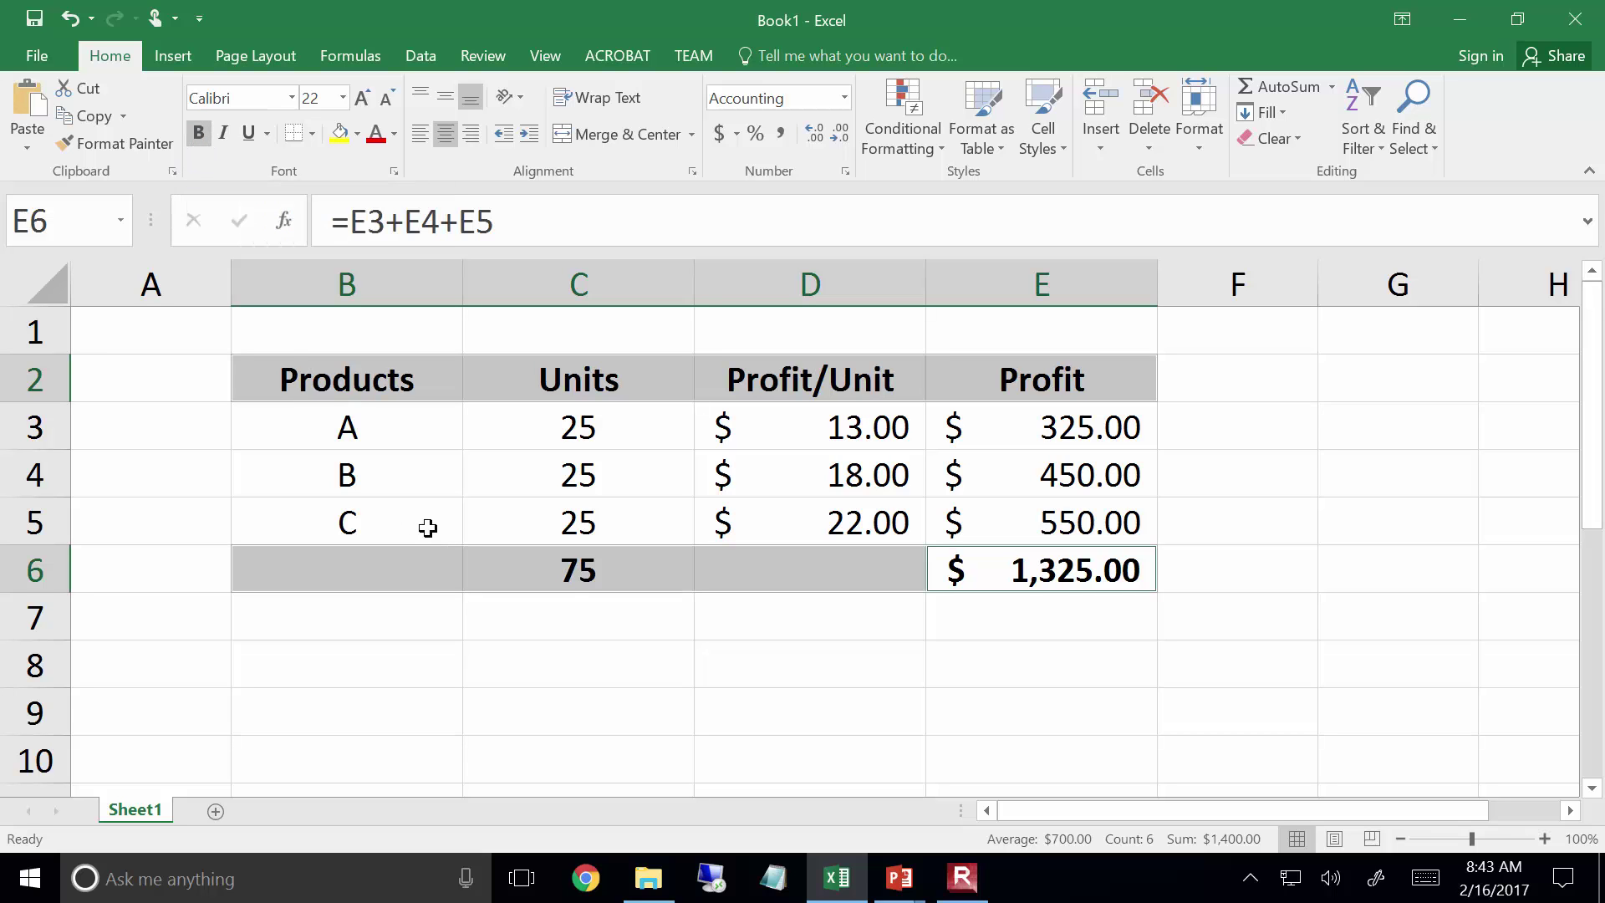
left_click(474, 673)
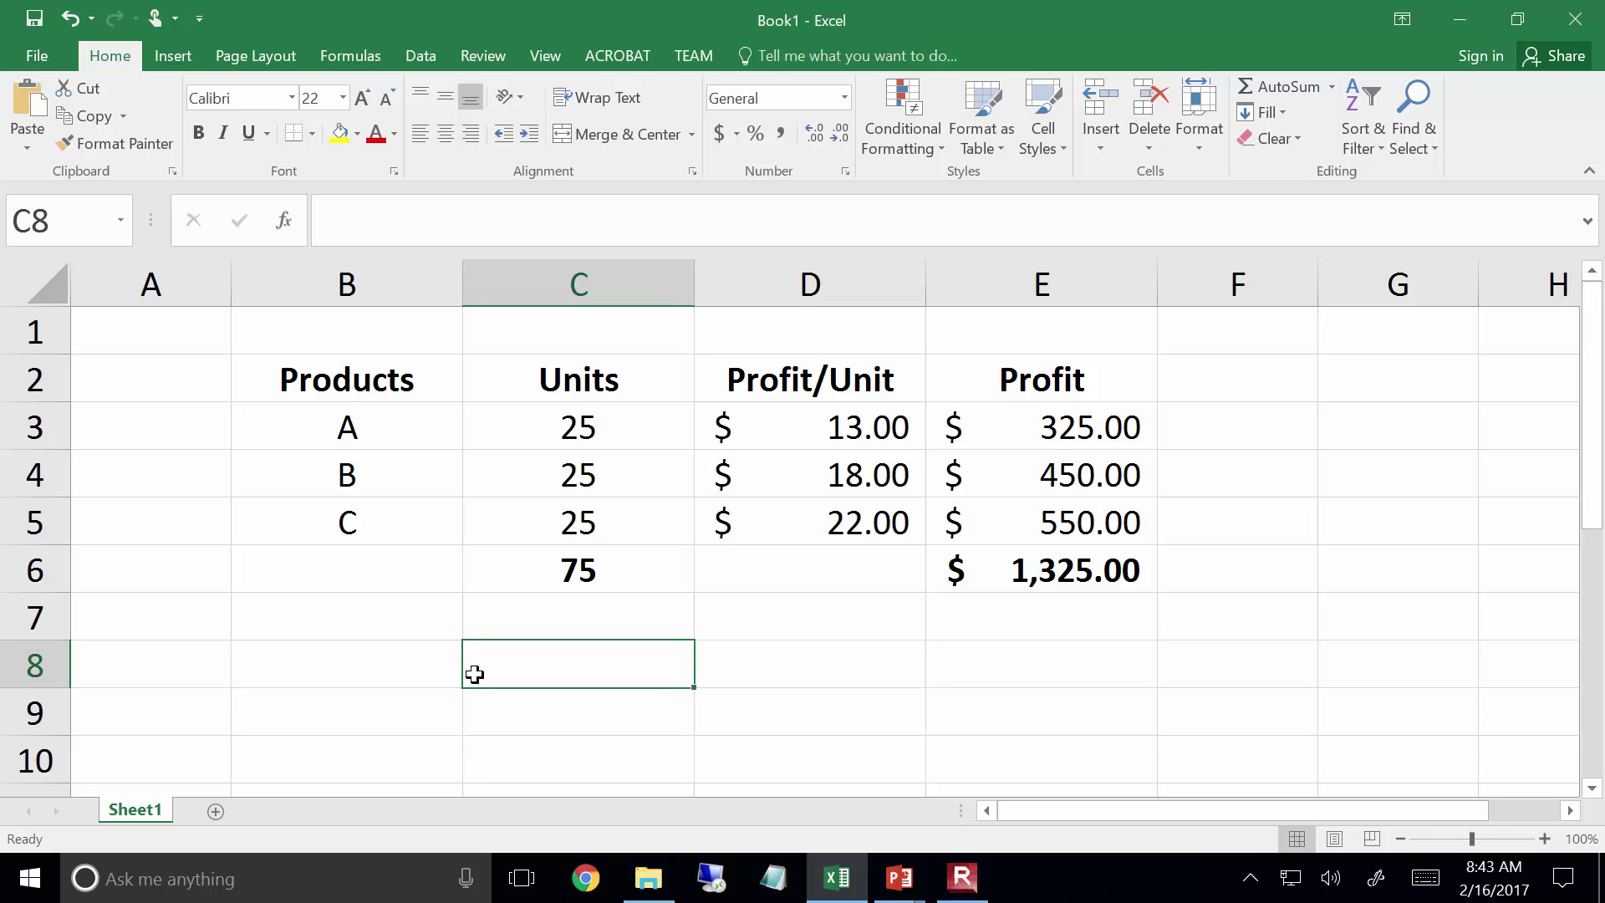
Add a bottom border beneath the header row B2:E2 and beneath product C's row B5:E5
left_click_drag(308, 375, 985, 375)
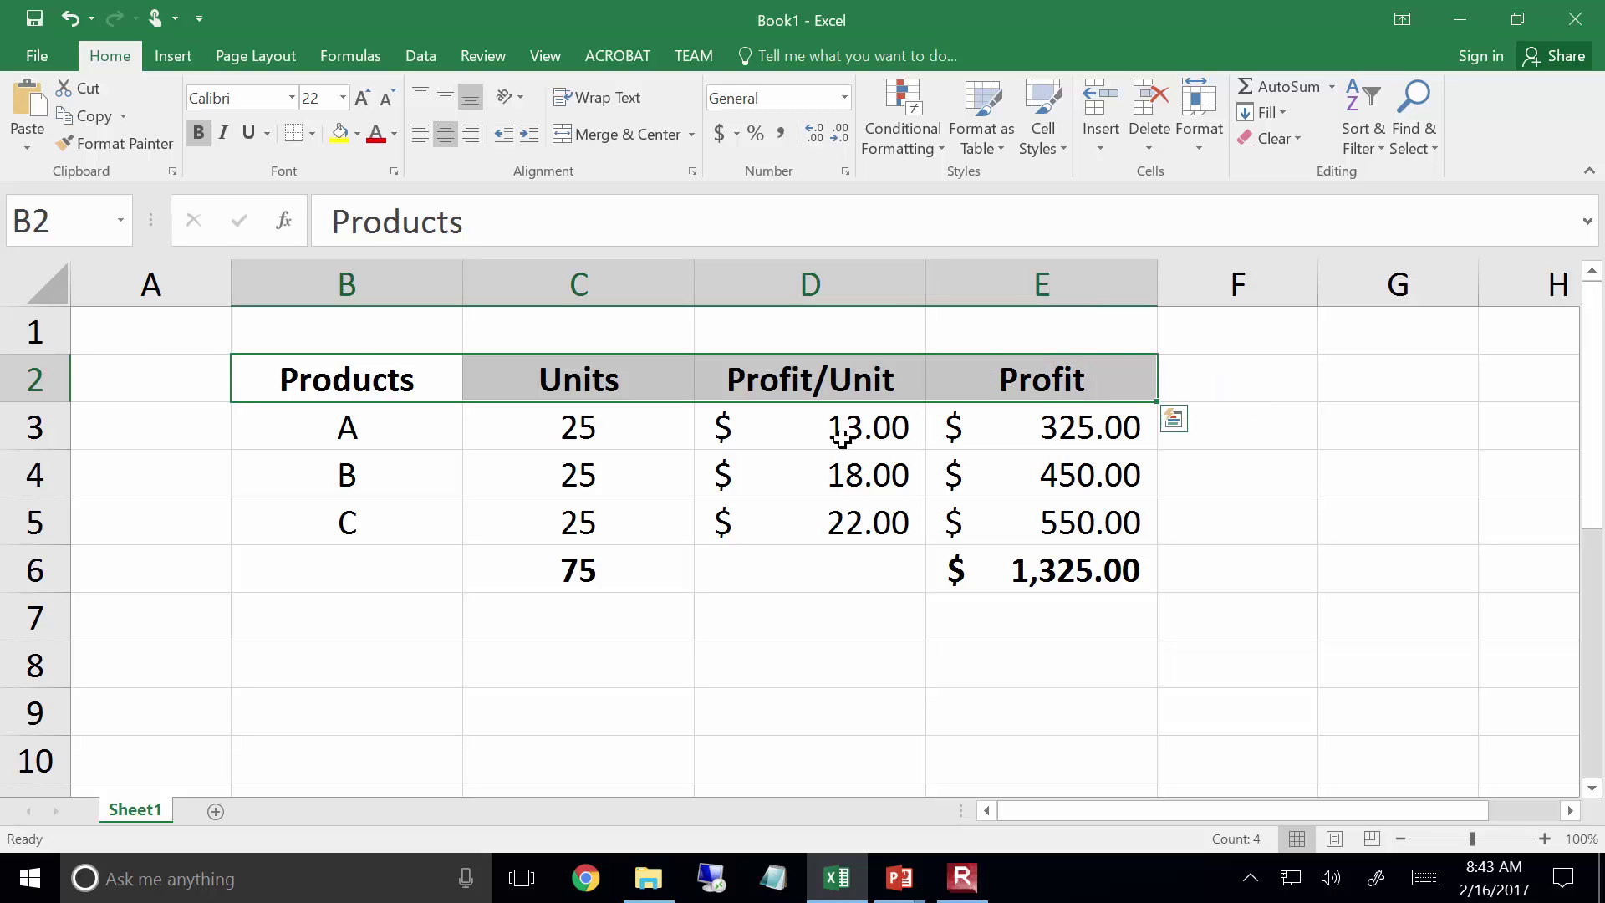
left_click(292, 133)
left_click_drag(327, 525, 991, 518)
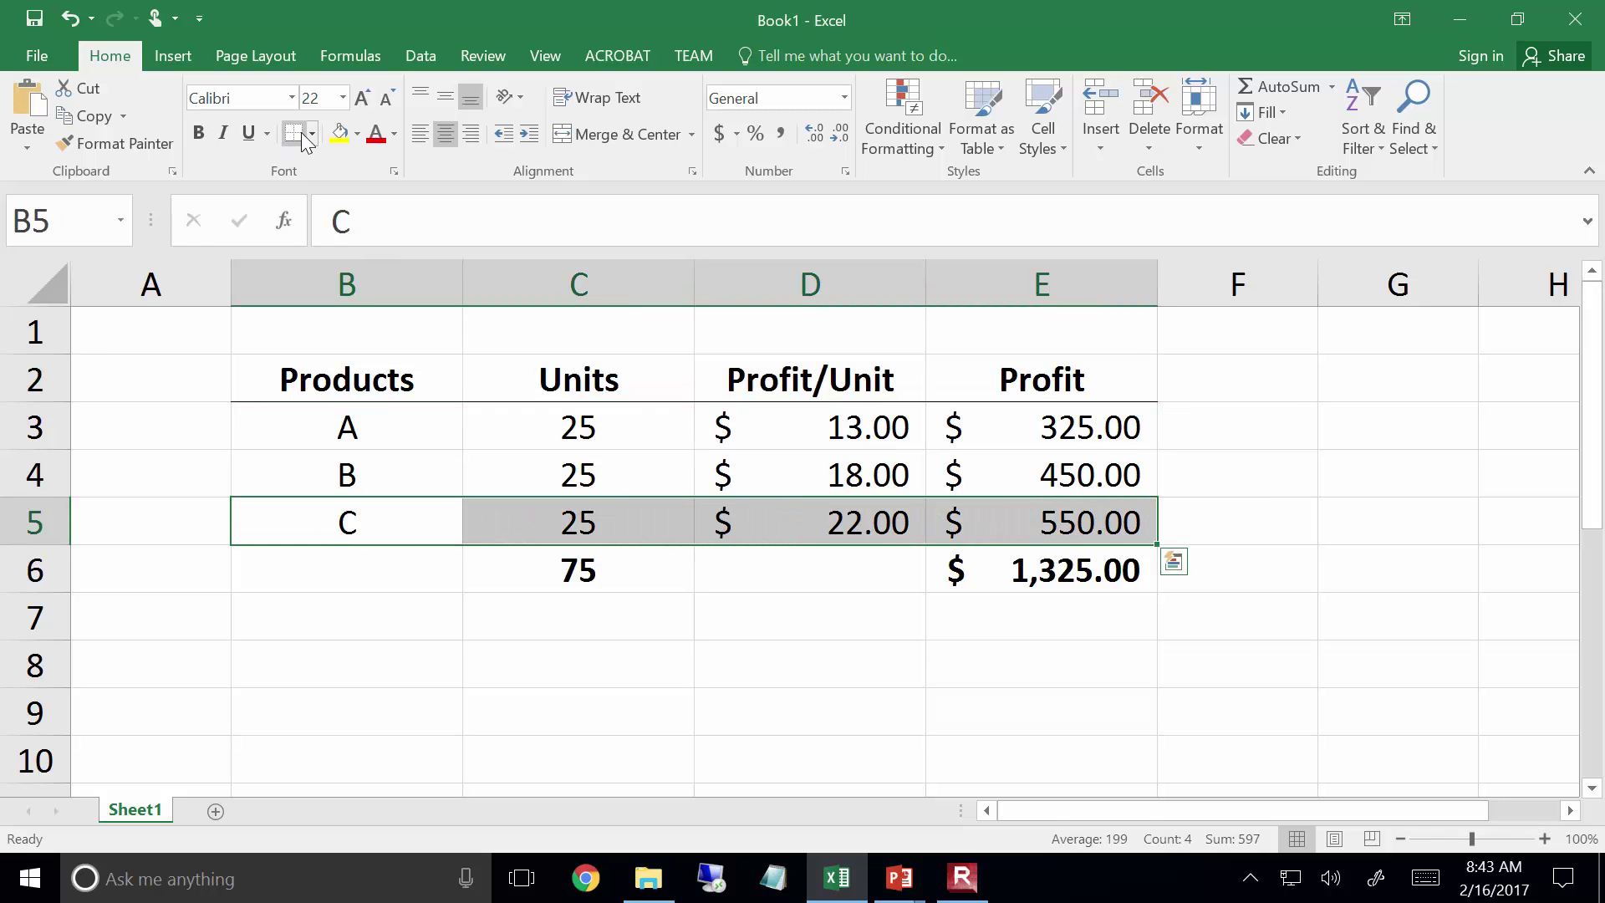
left_click(605, 638)
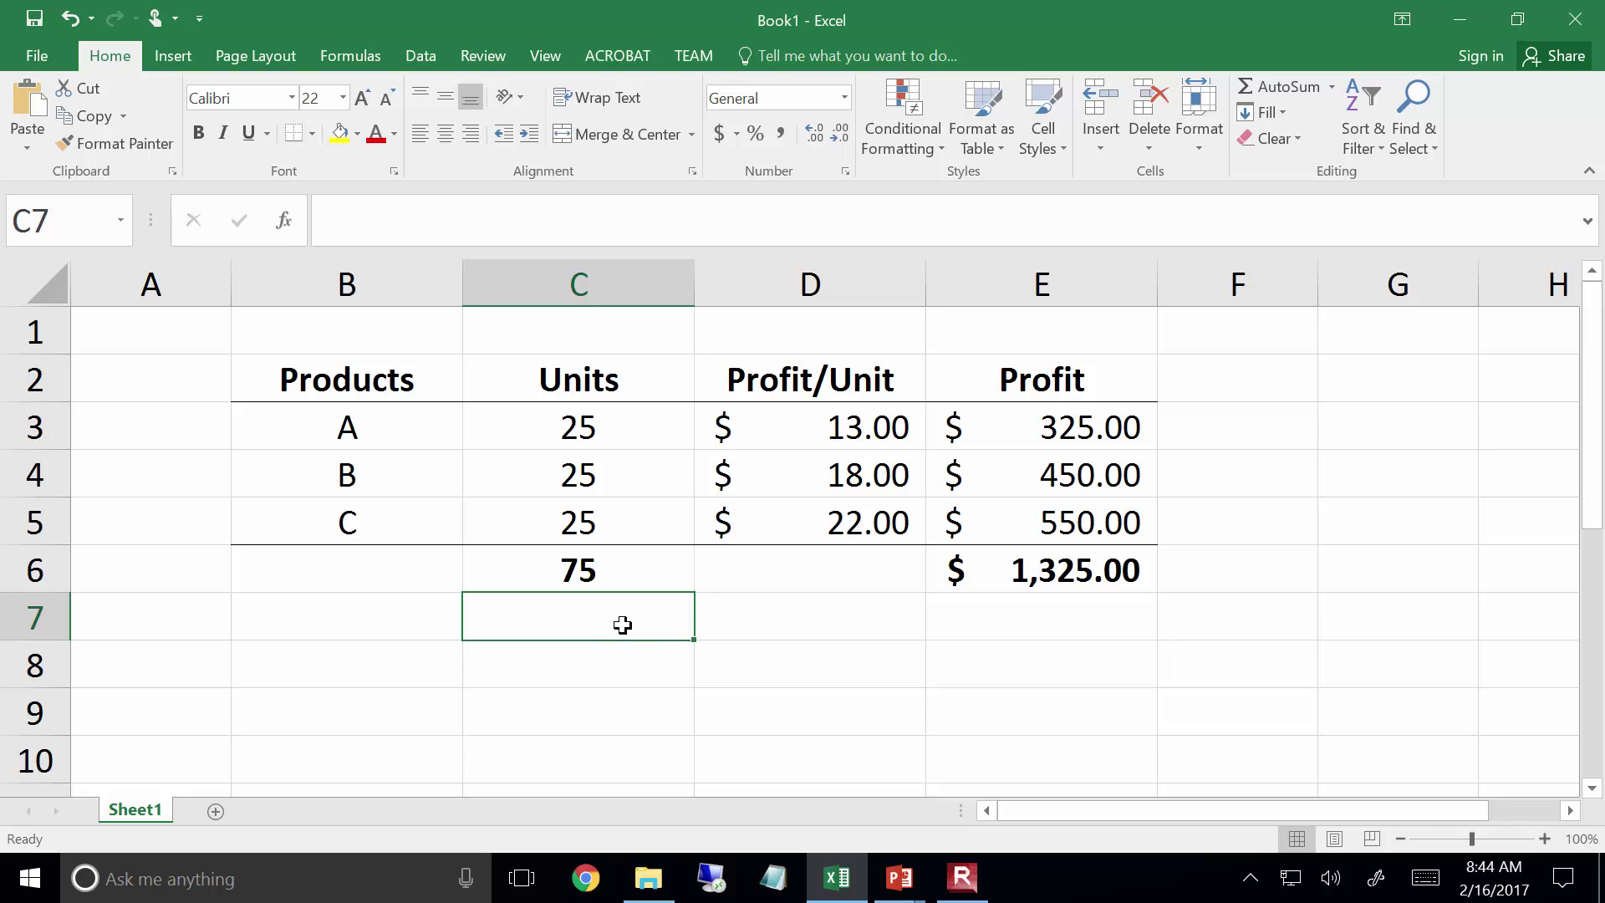
Start Solver and set the objective to maximize the total profit in cell E6
left_click(410, 59)
left_click(1403, 123)
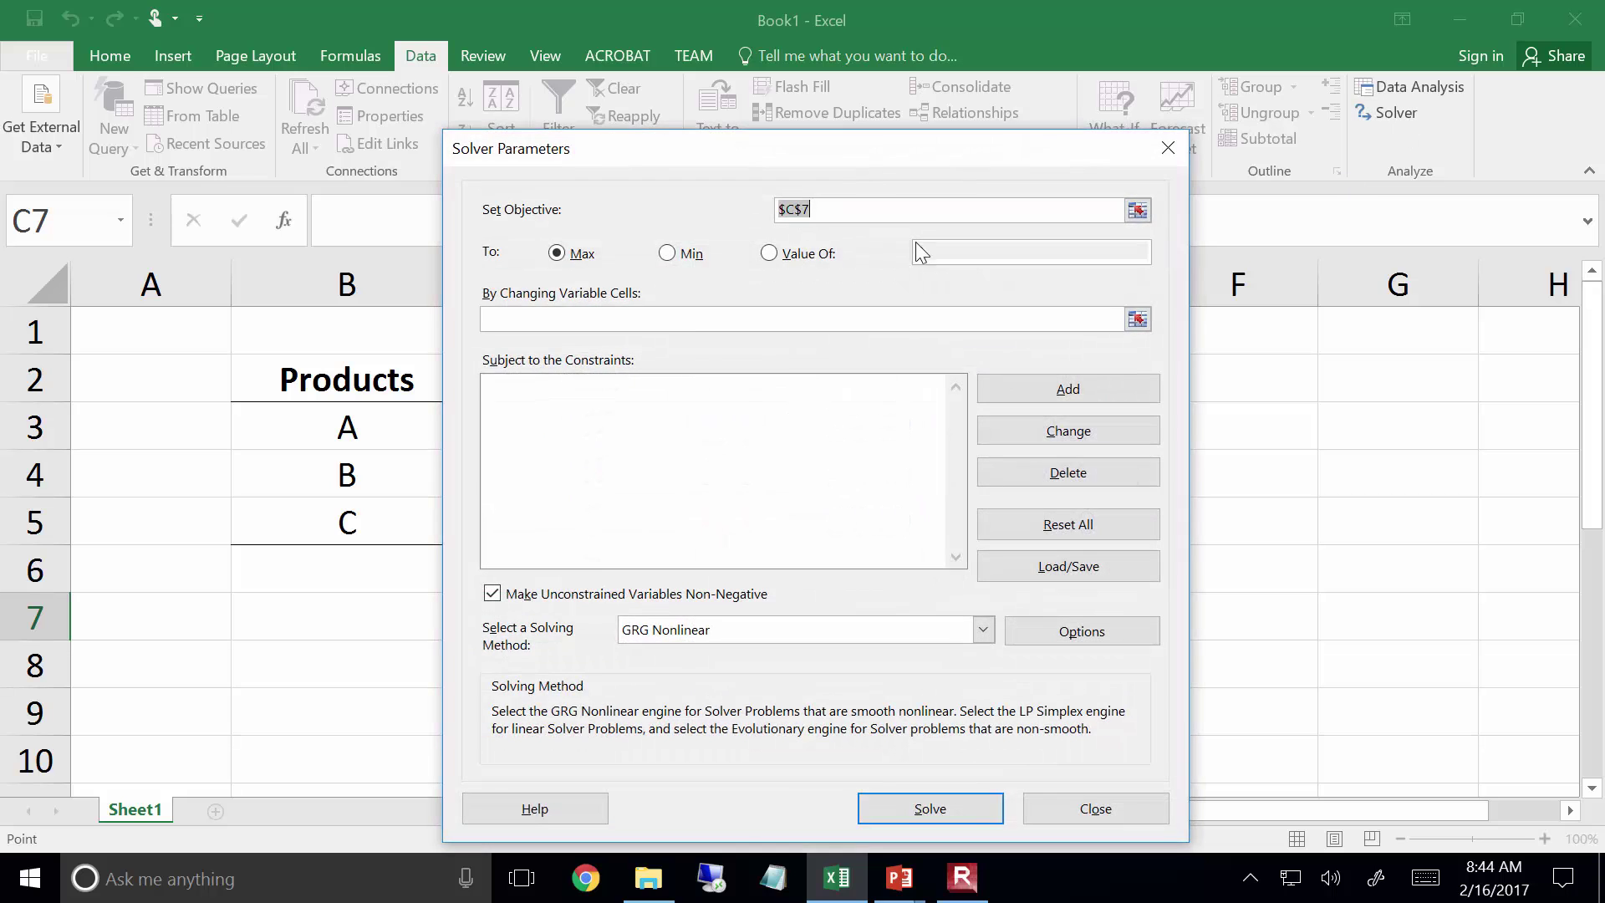
left_click_drag(879, 152, 517, 81)
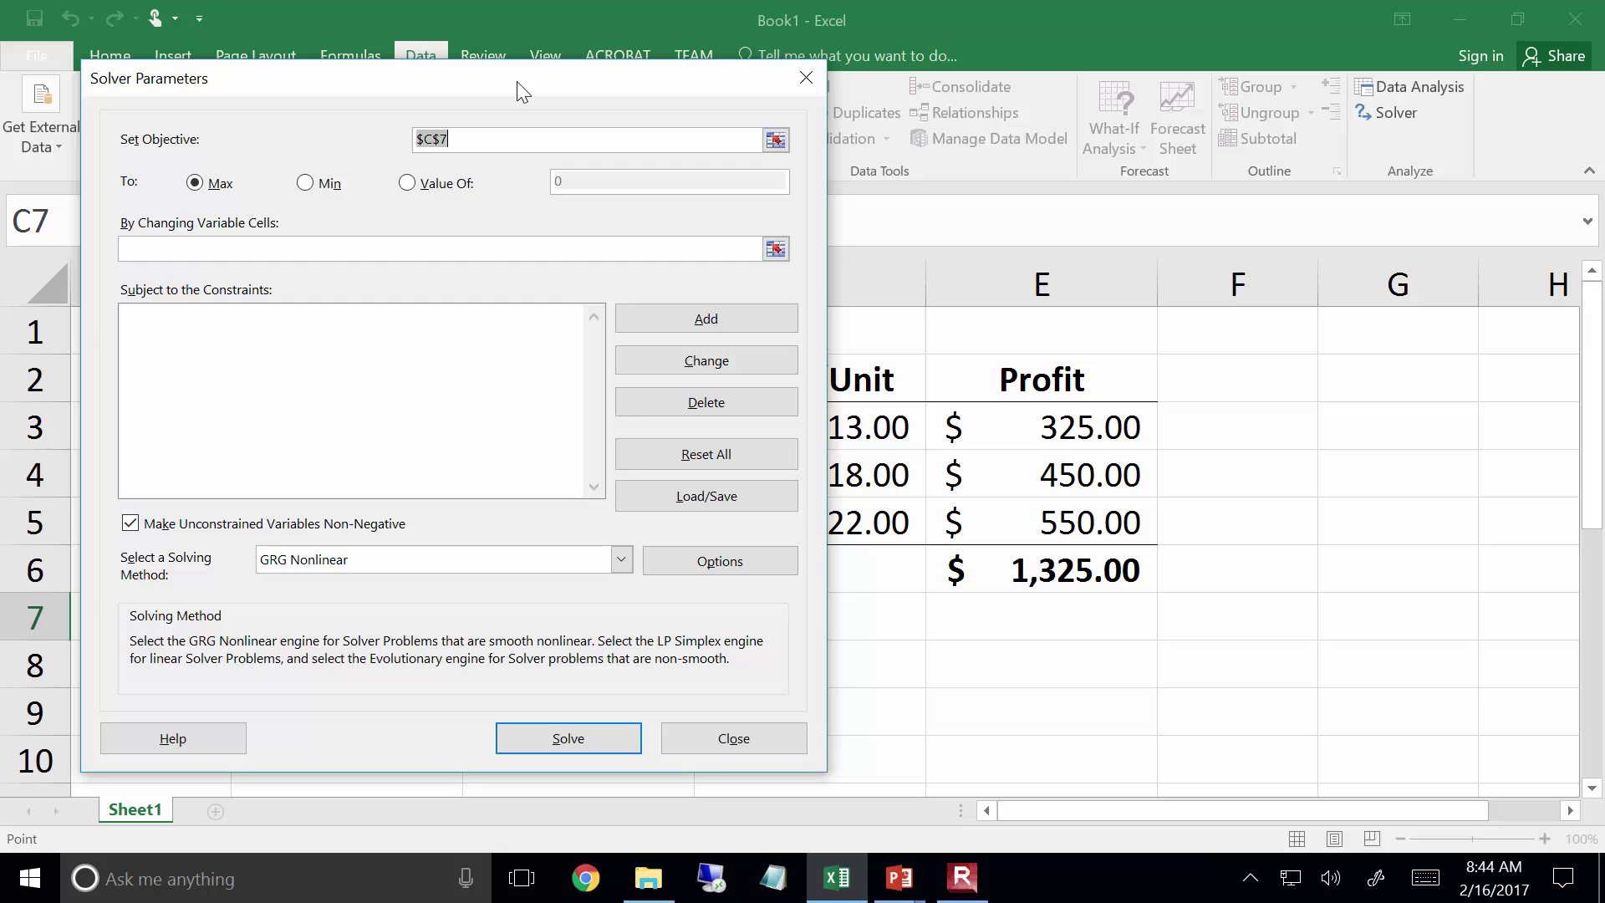
left_click(776, 140)
left_click(1084, 556)
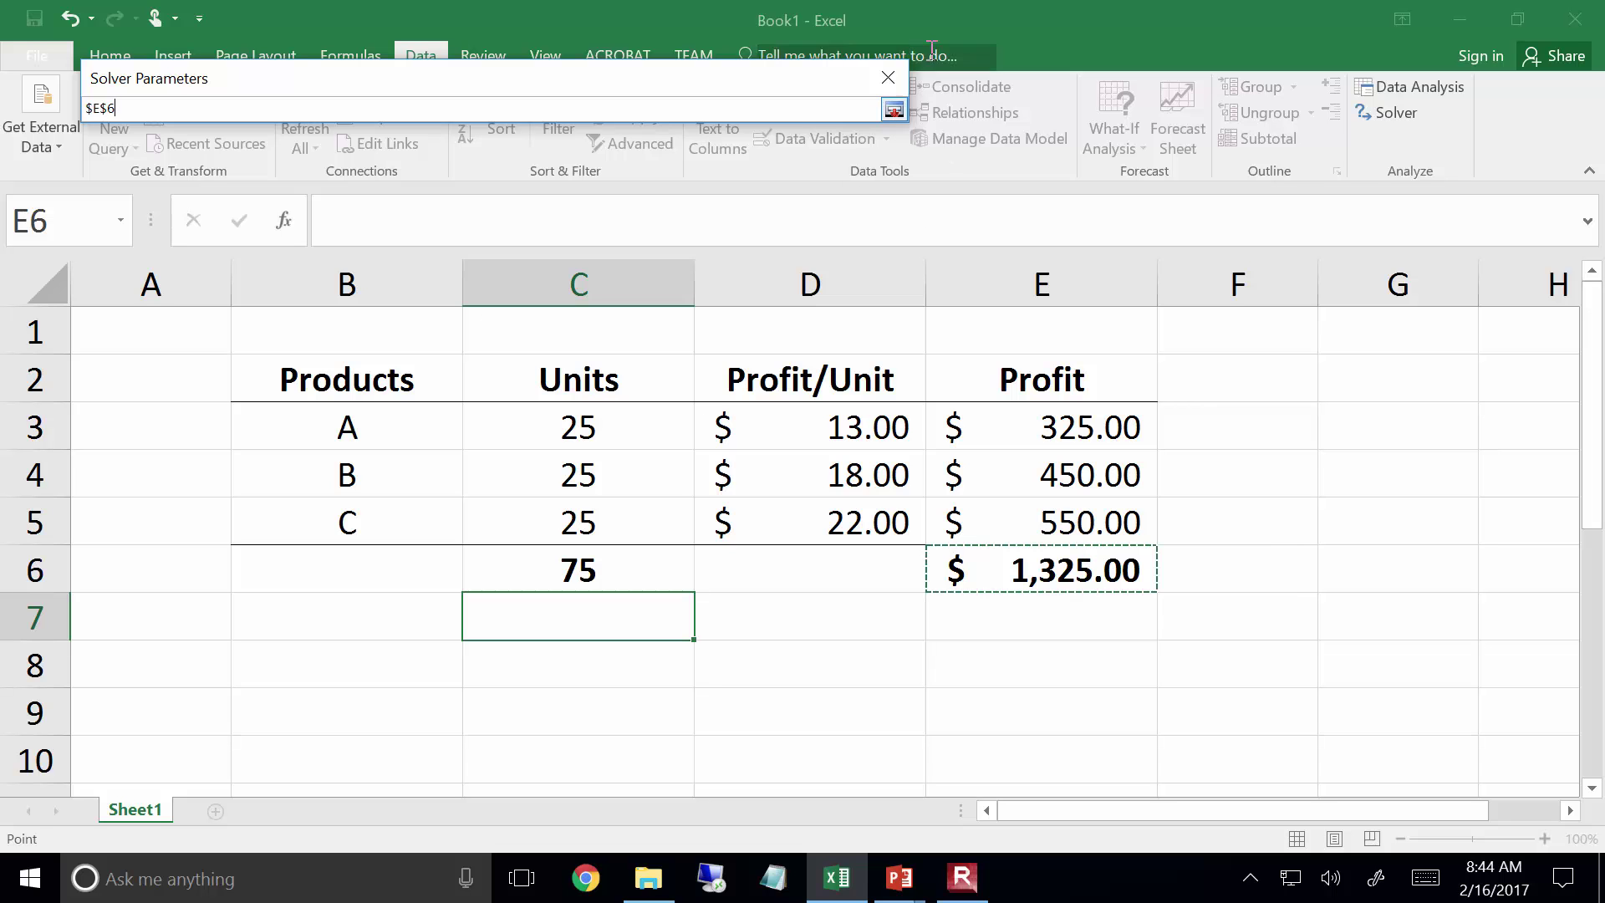
left_click(896, 110)
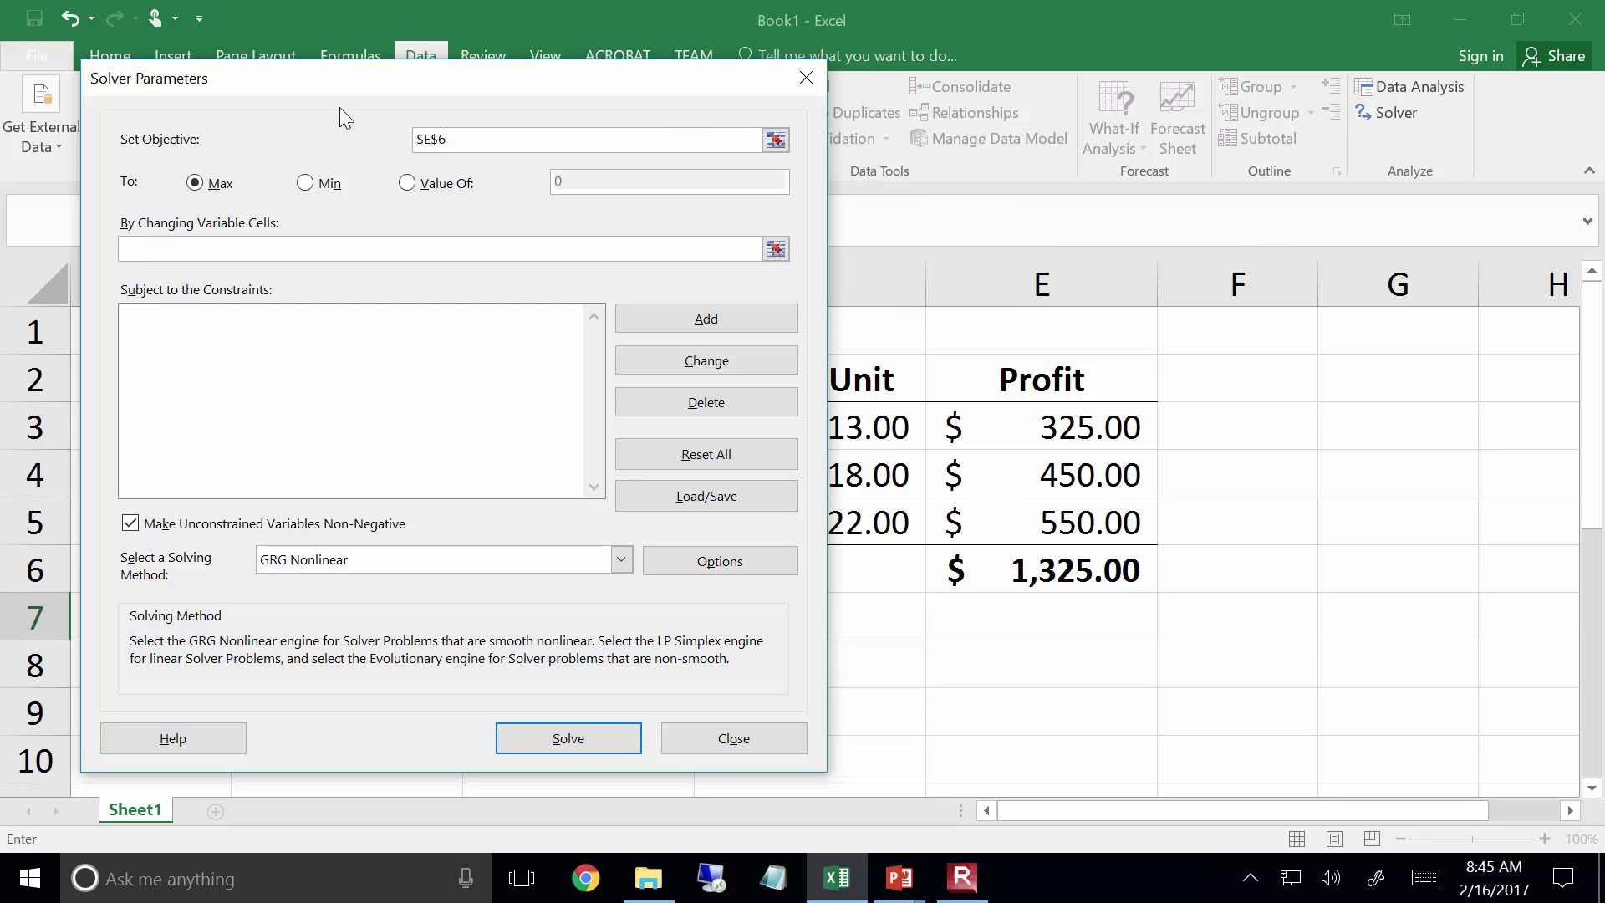
left_click(306, 184)
left_click(214, 186)
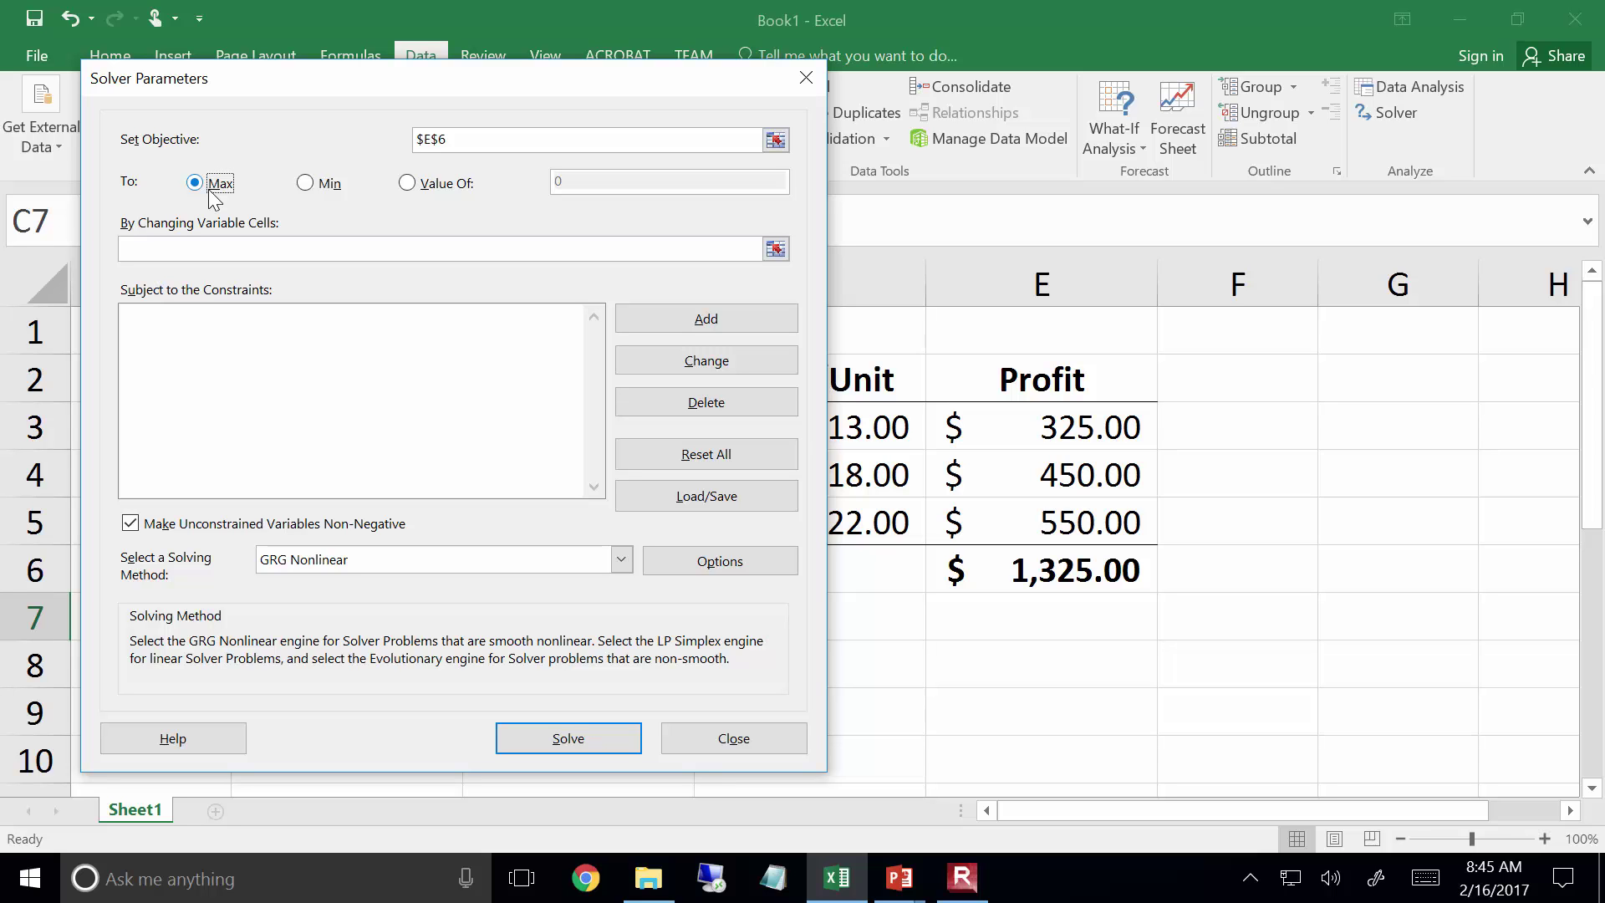
Set Solver's changing variable cells to the product units in C3:C5
left_click(777, 250)
left_click(776, 249)
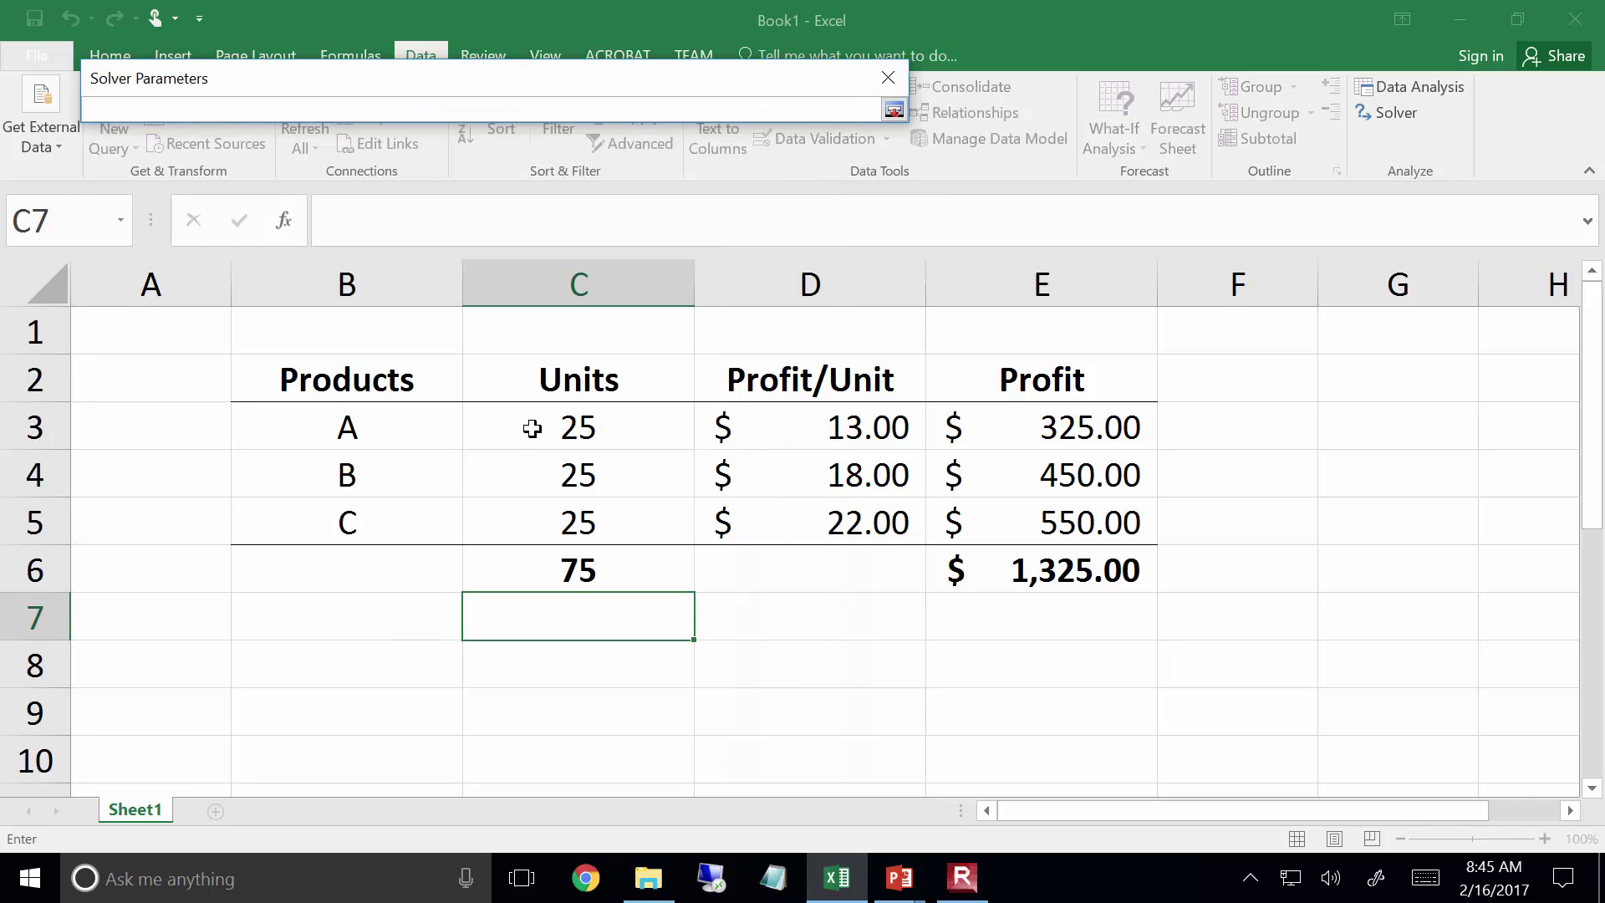
left_click_drag(532, 428, 541, 525)
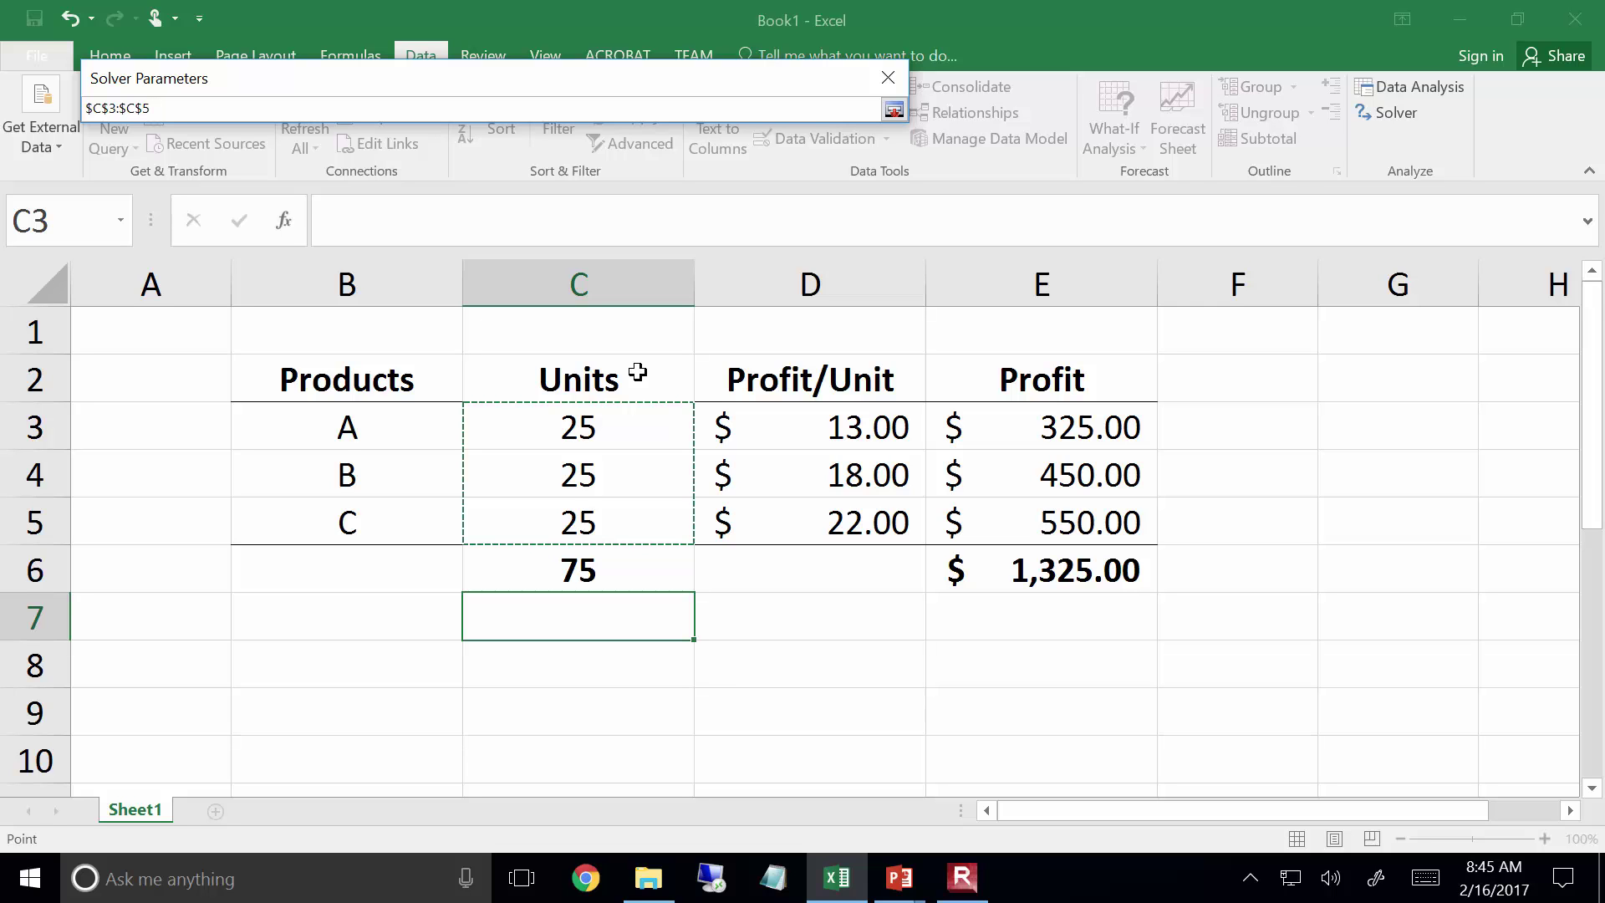
left_click(894, 109)
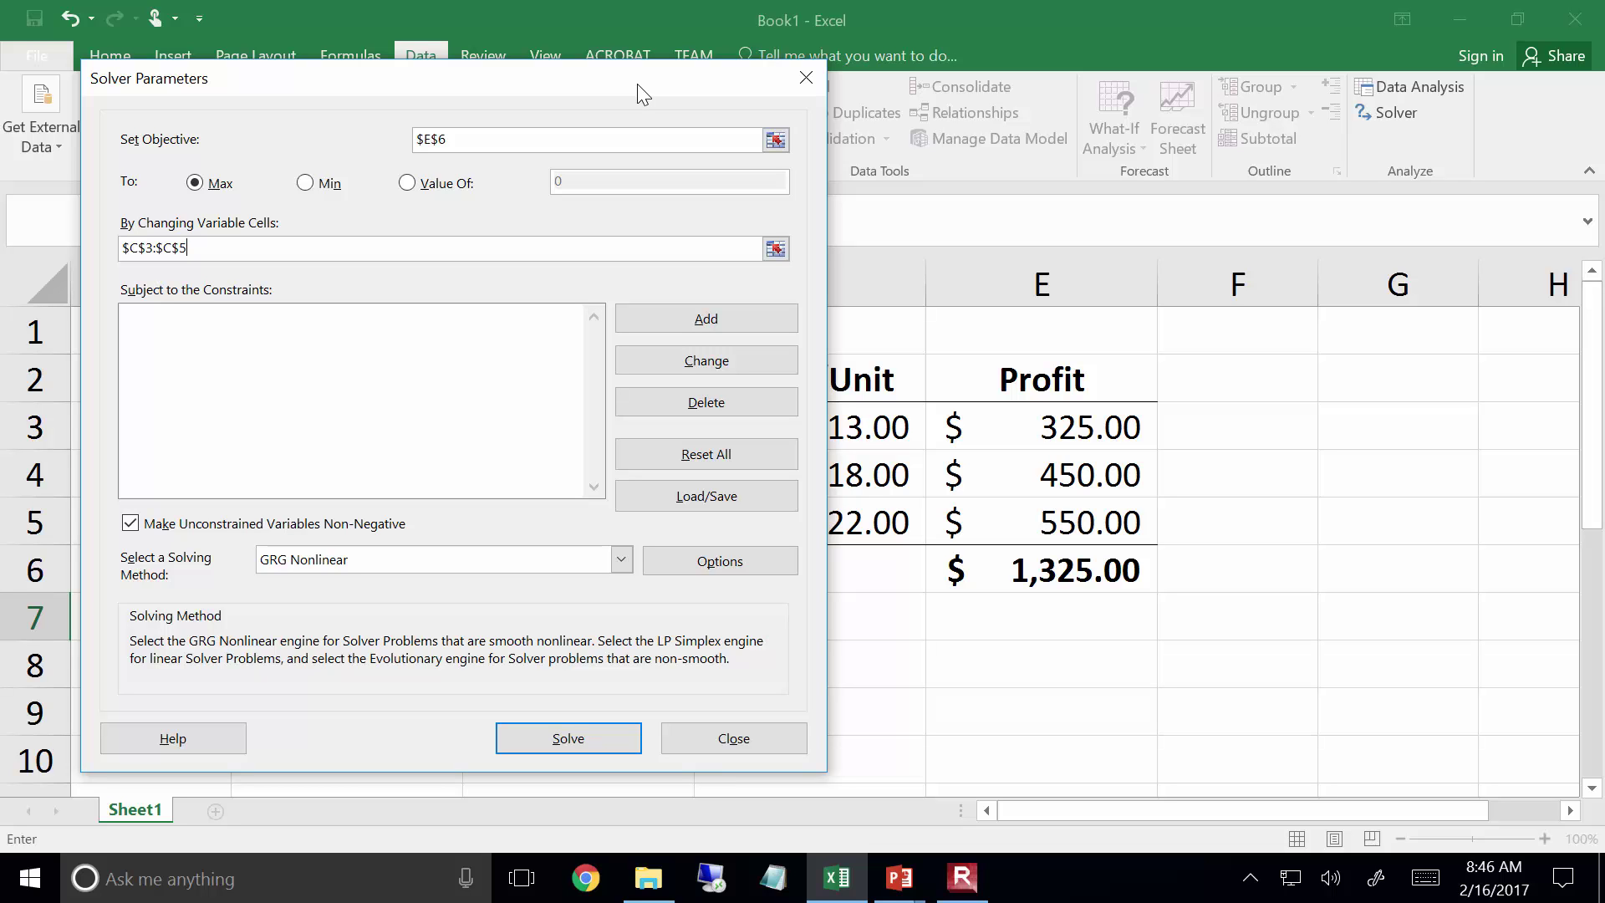
Add a Solver constraint requiring the total units in C6 to equal 300
left_click(779, 316)
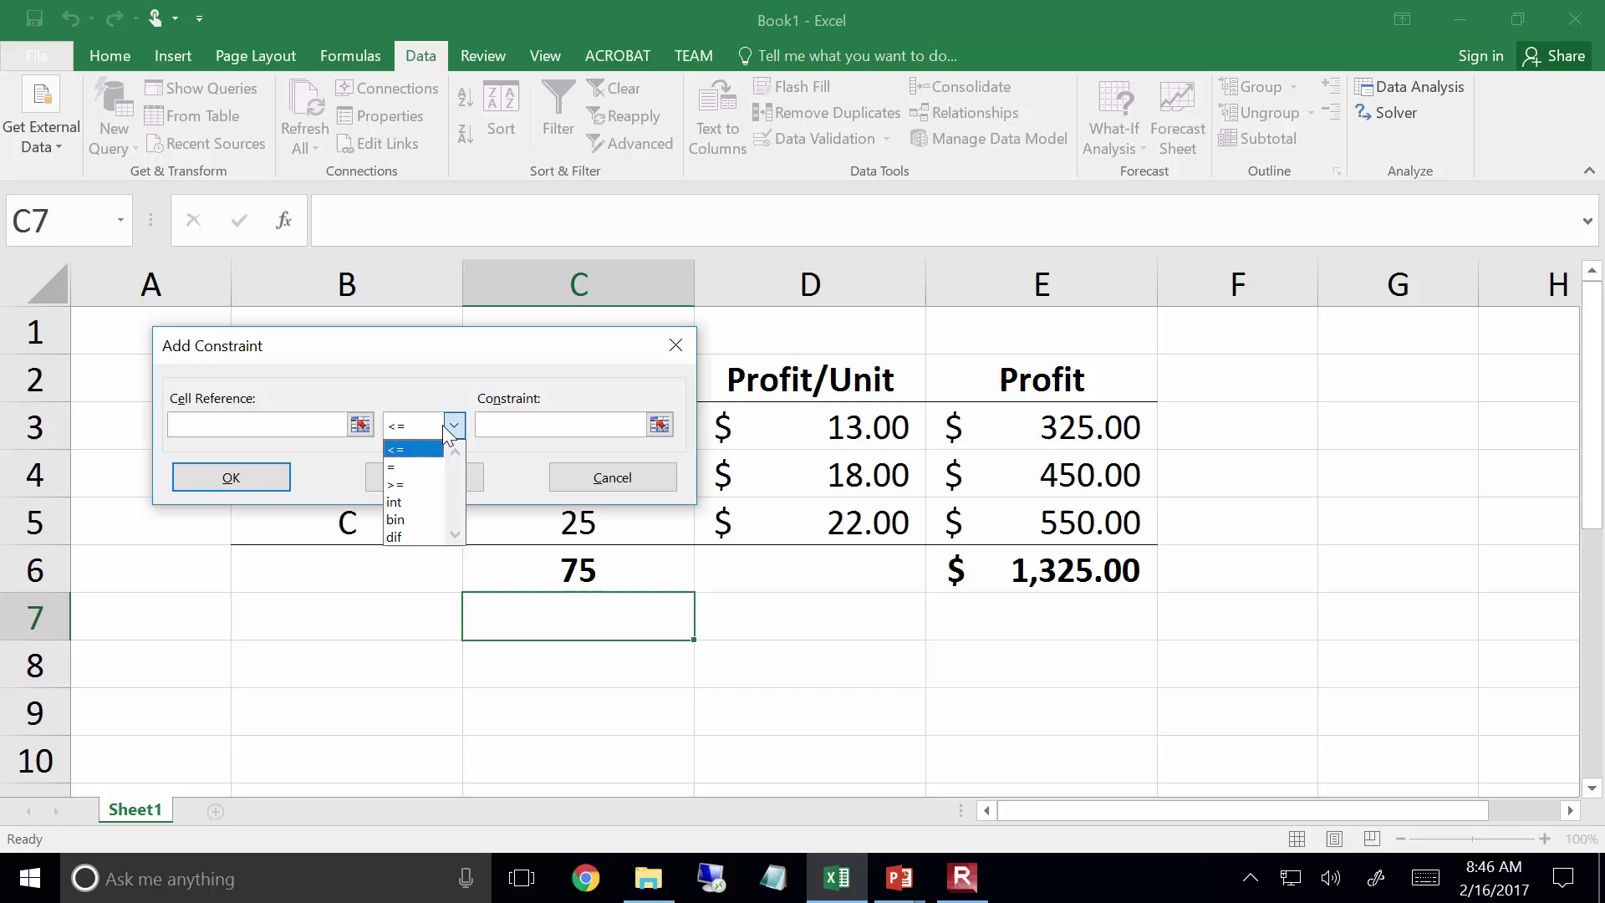
left_click(430, 467)
left_click(482, 433)
type("300")
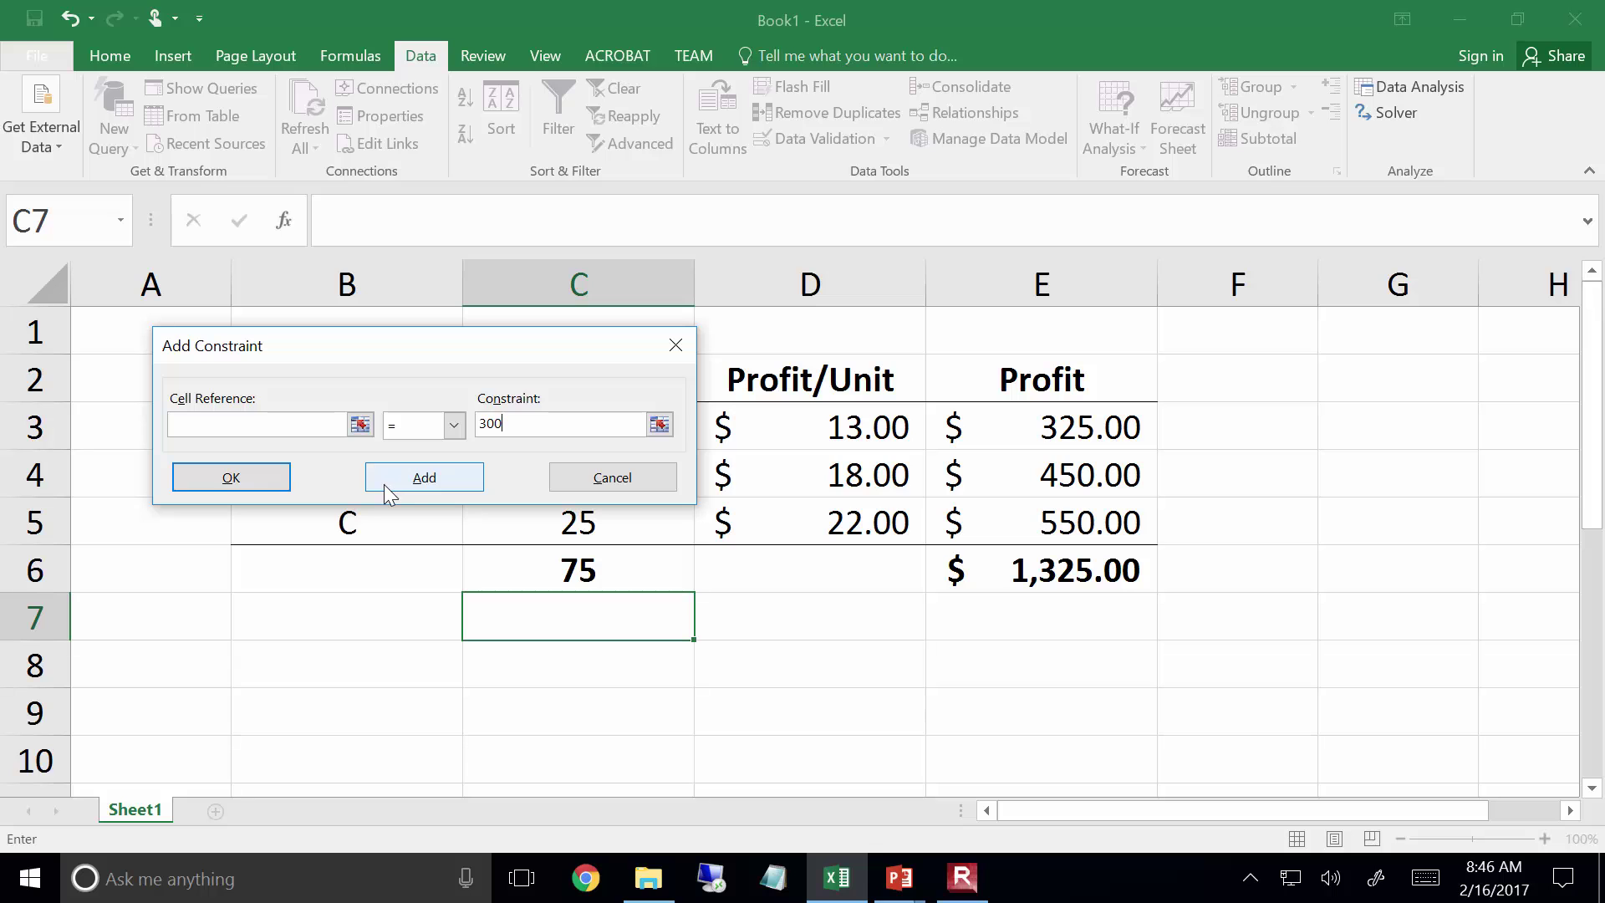
left_click(359, 425)
left_click(545, 555)
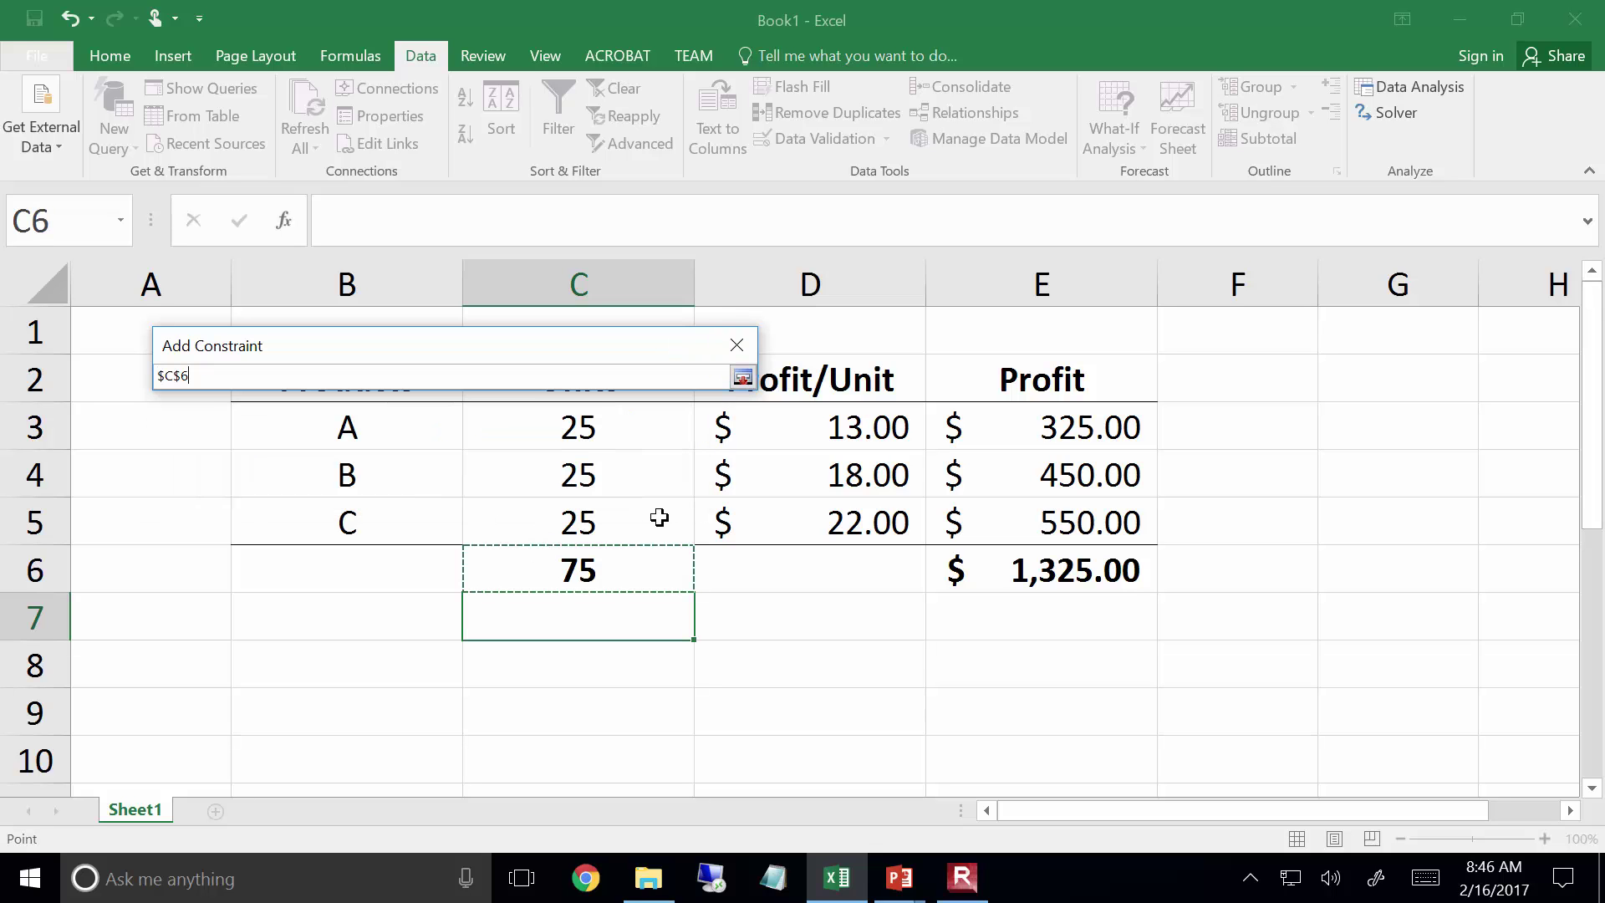
left_click(742, 378)
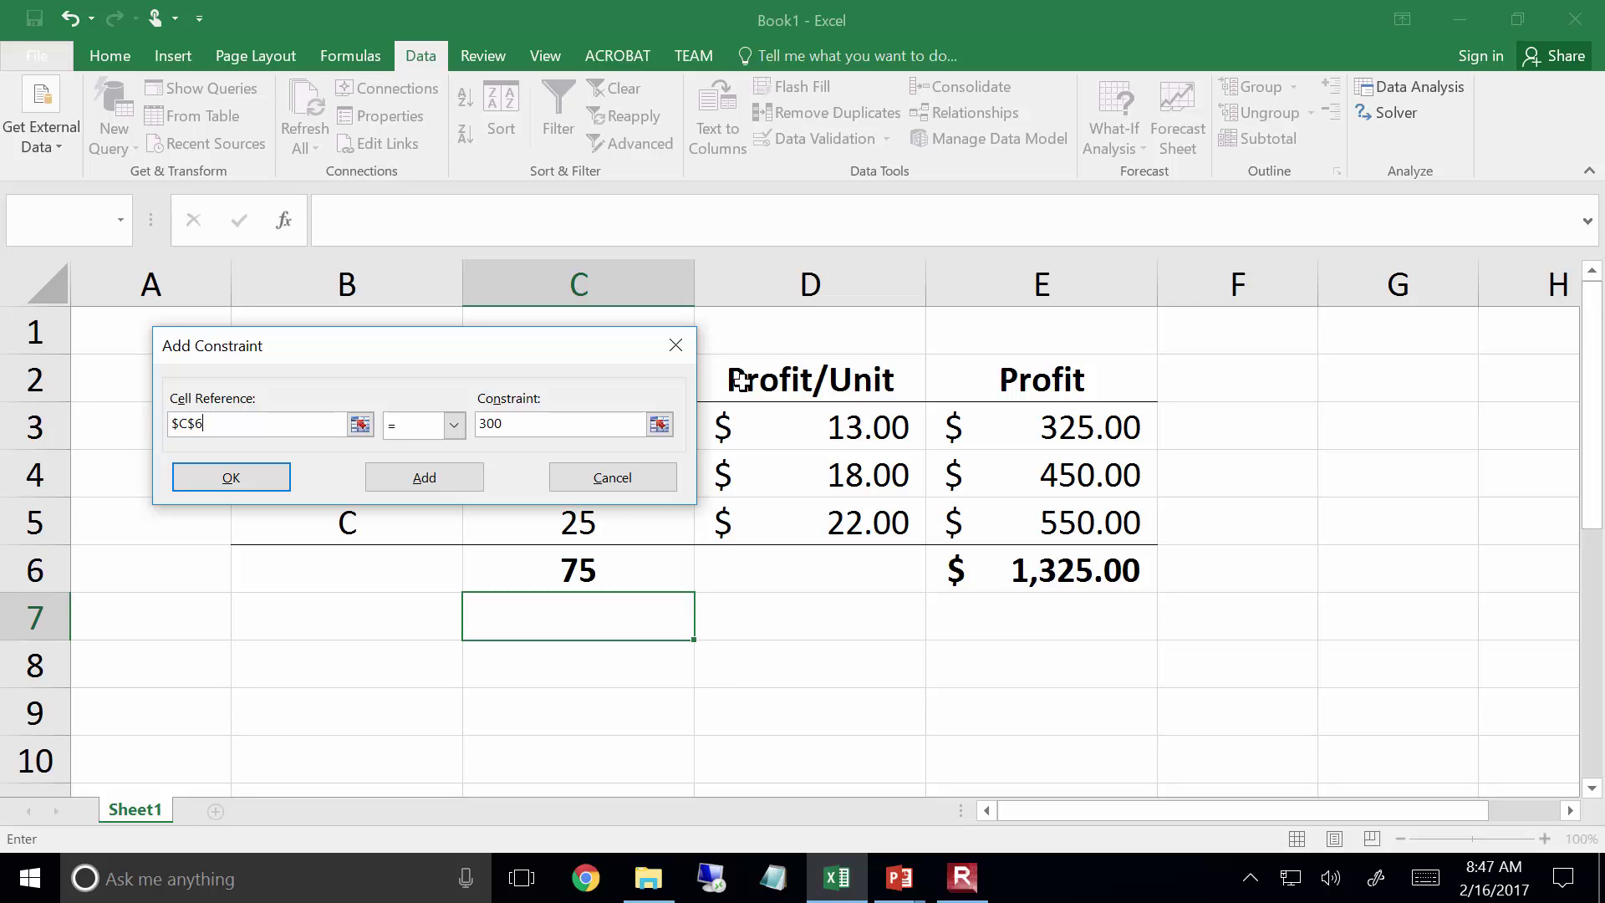
left_click(226, 477)
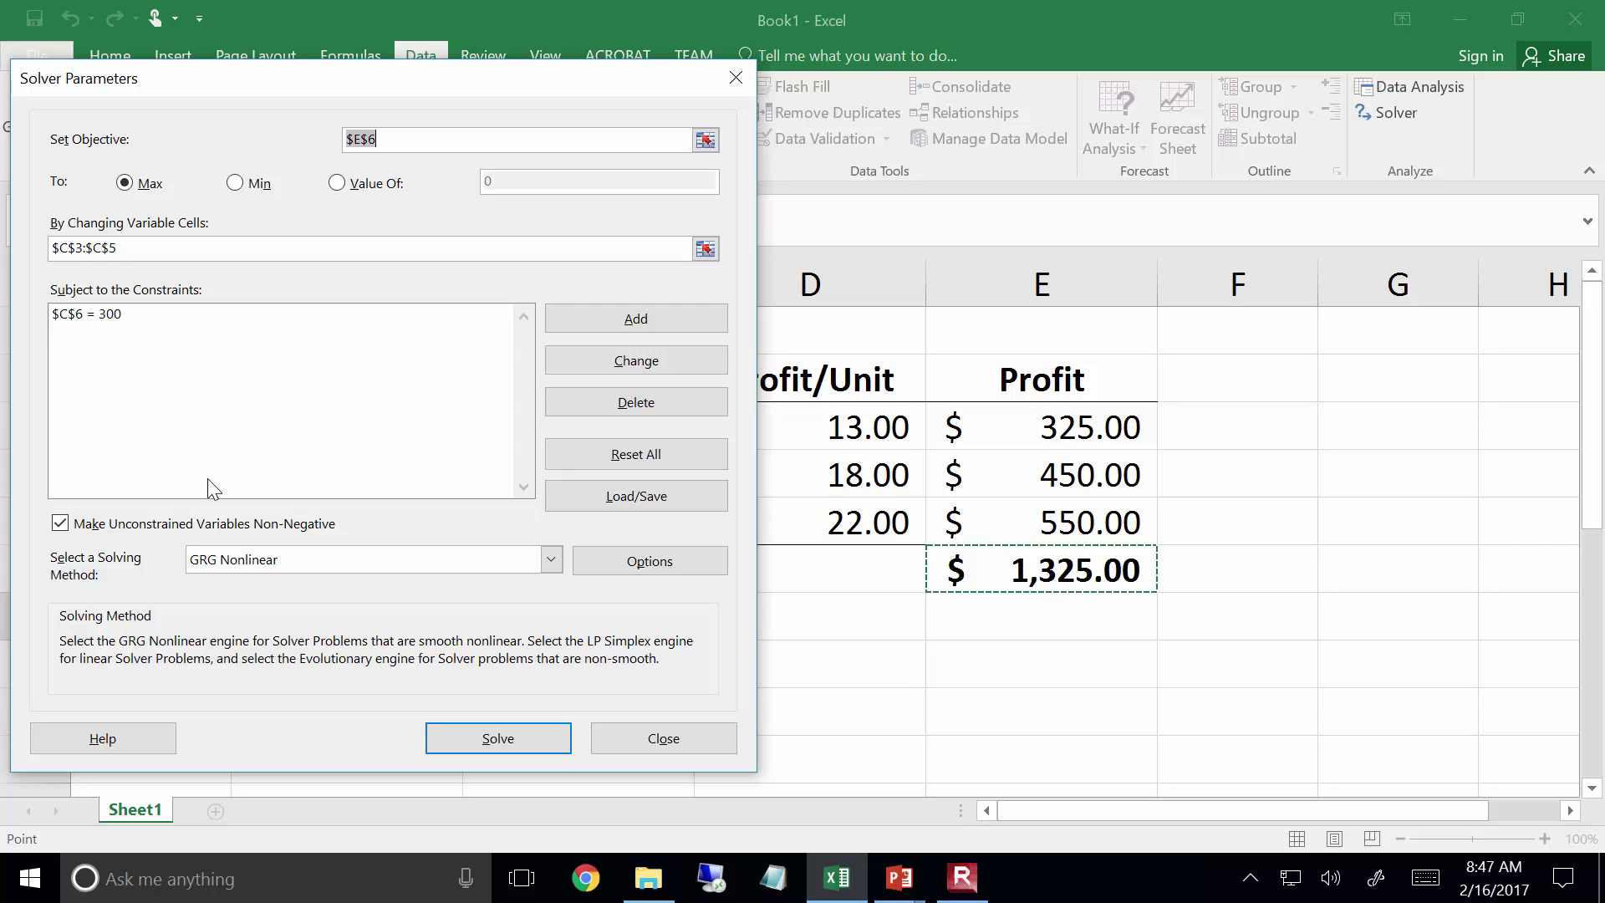
Add a Solver constraint requiring product A's units in C3 to be >= 50
left_click(658, 306)
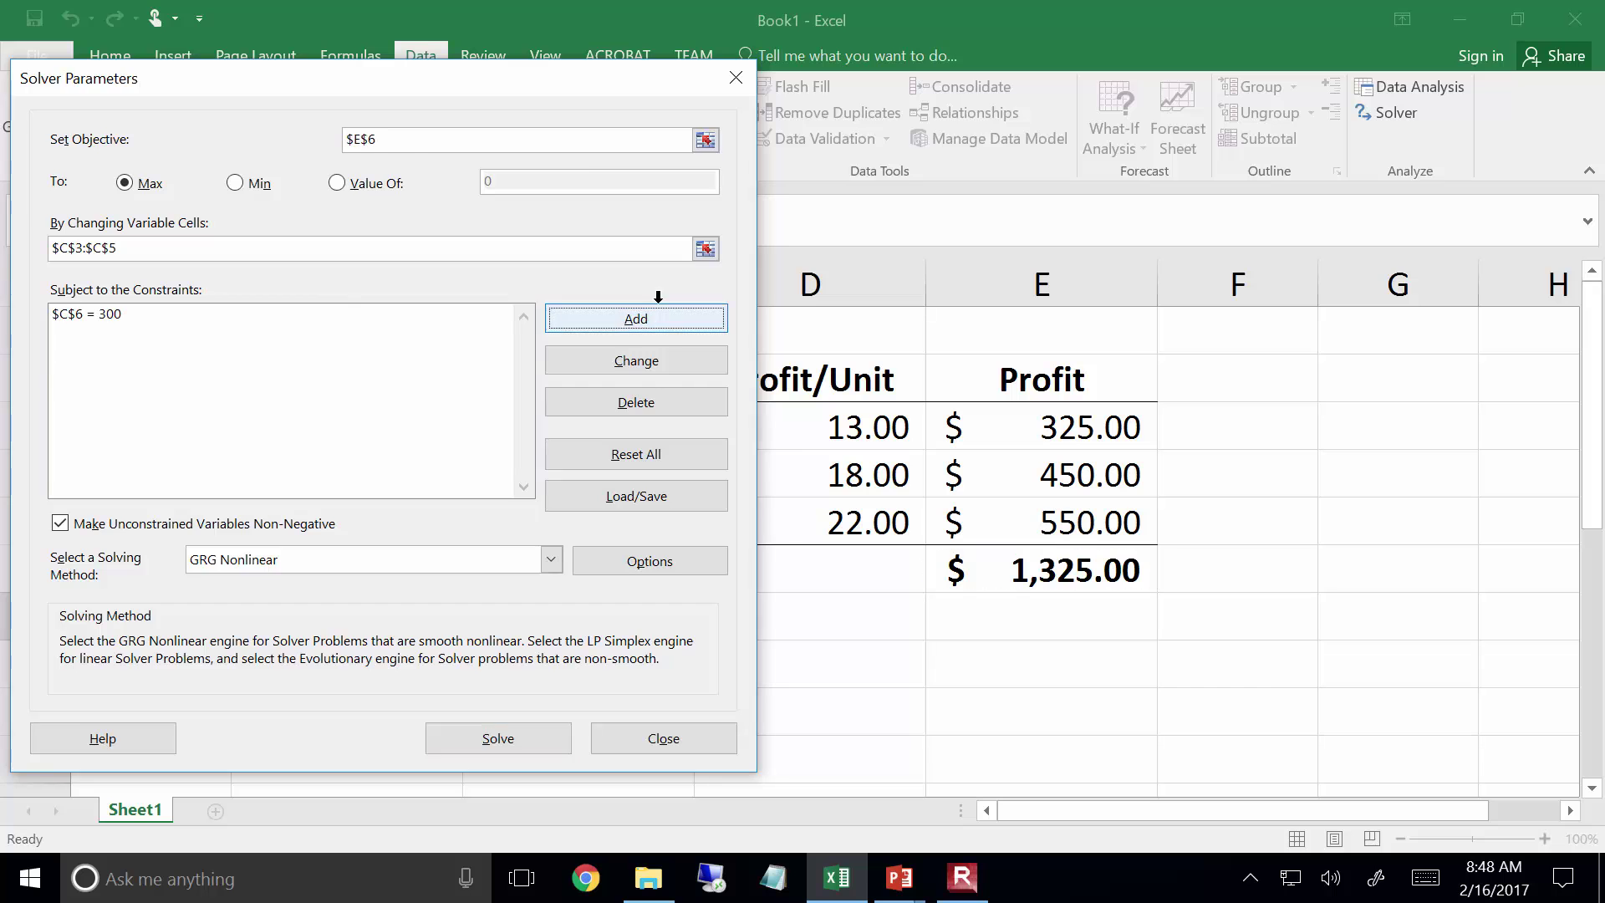
left_click_drag(384, 340, 996, 276)
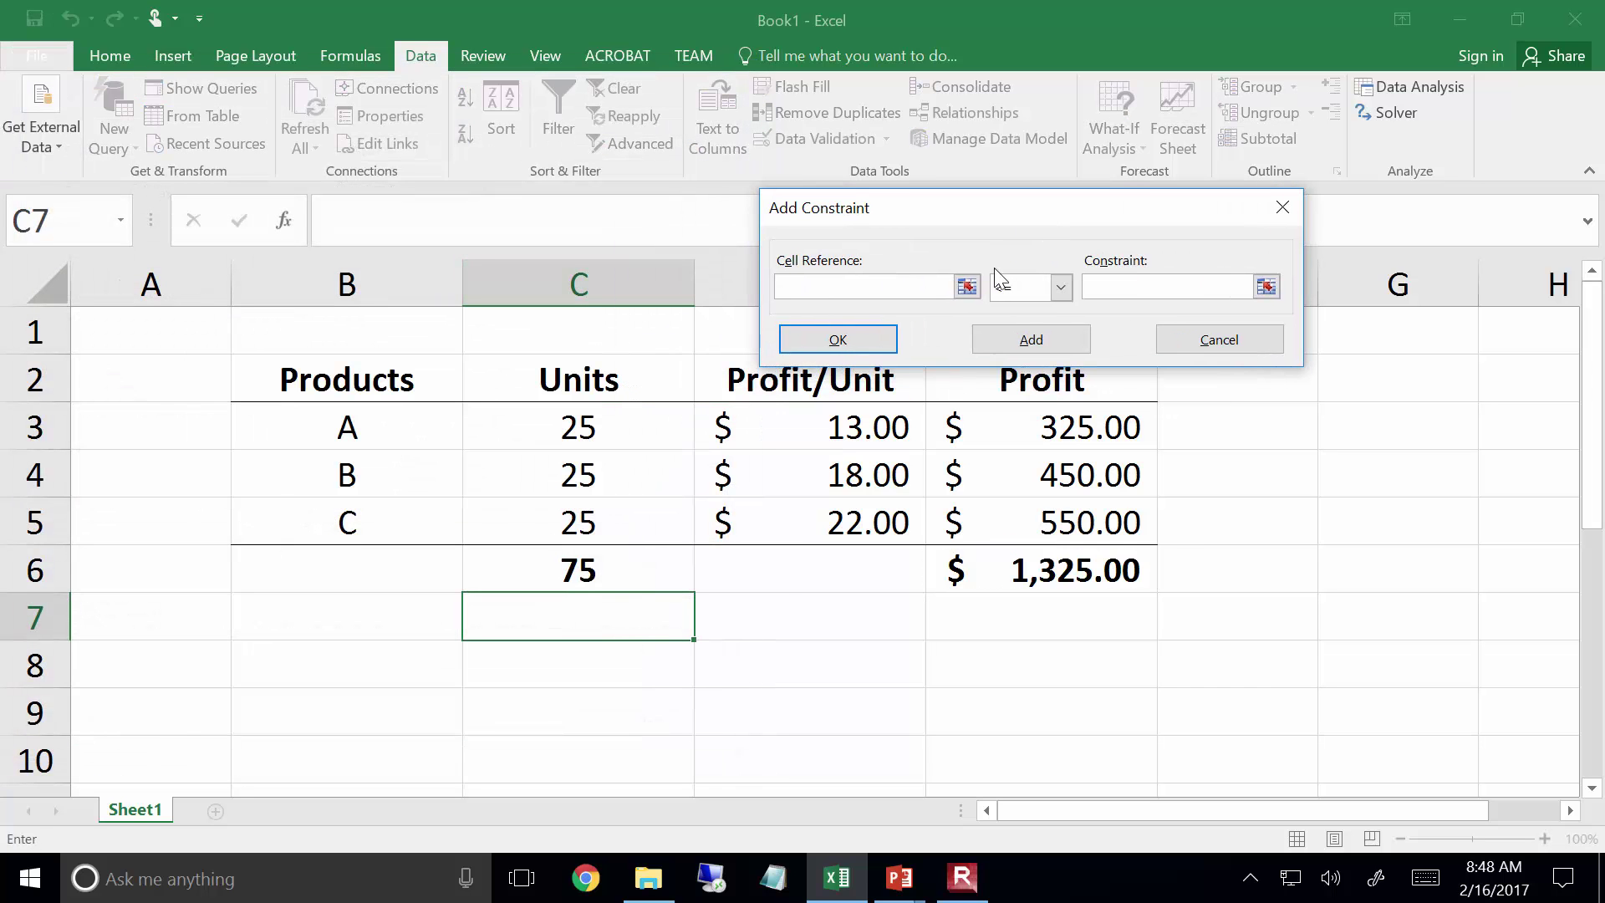
left_click(601, 443)
left_click(1028, 292)
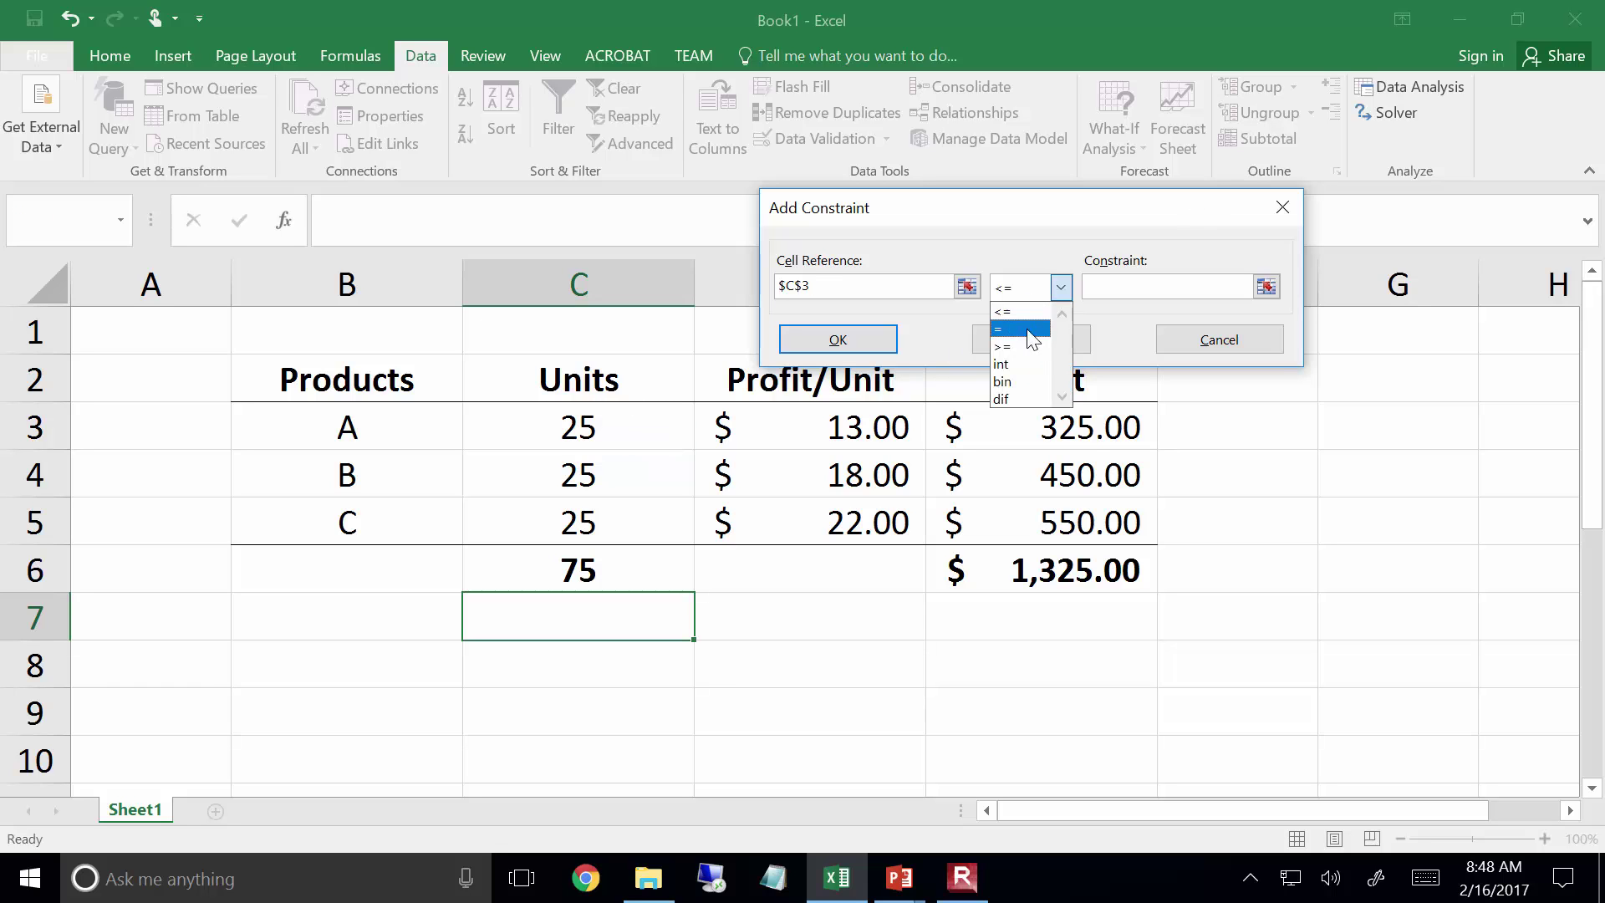
left_click(1027, 346)
type("50")
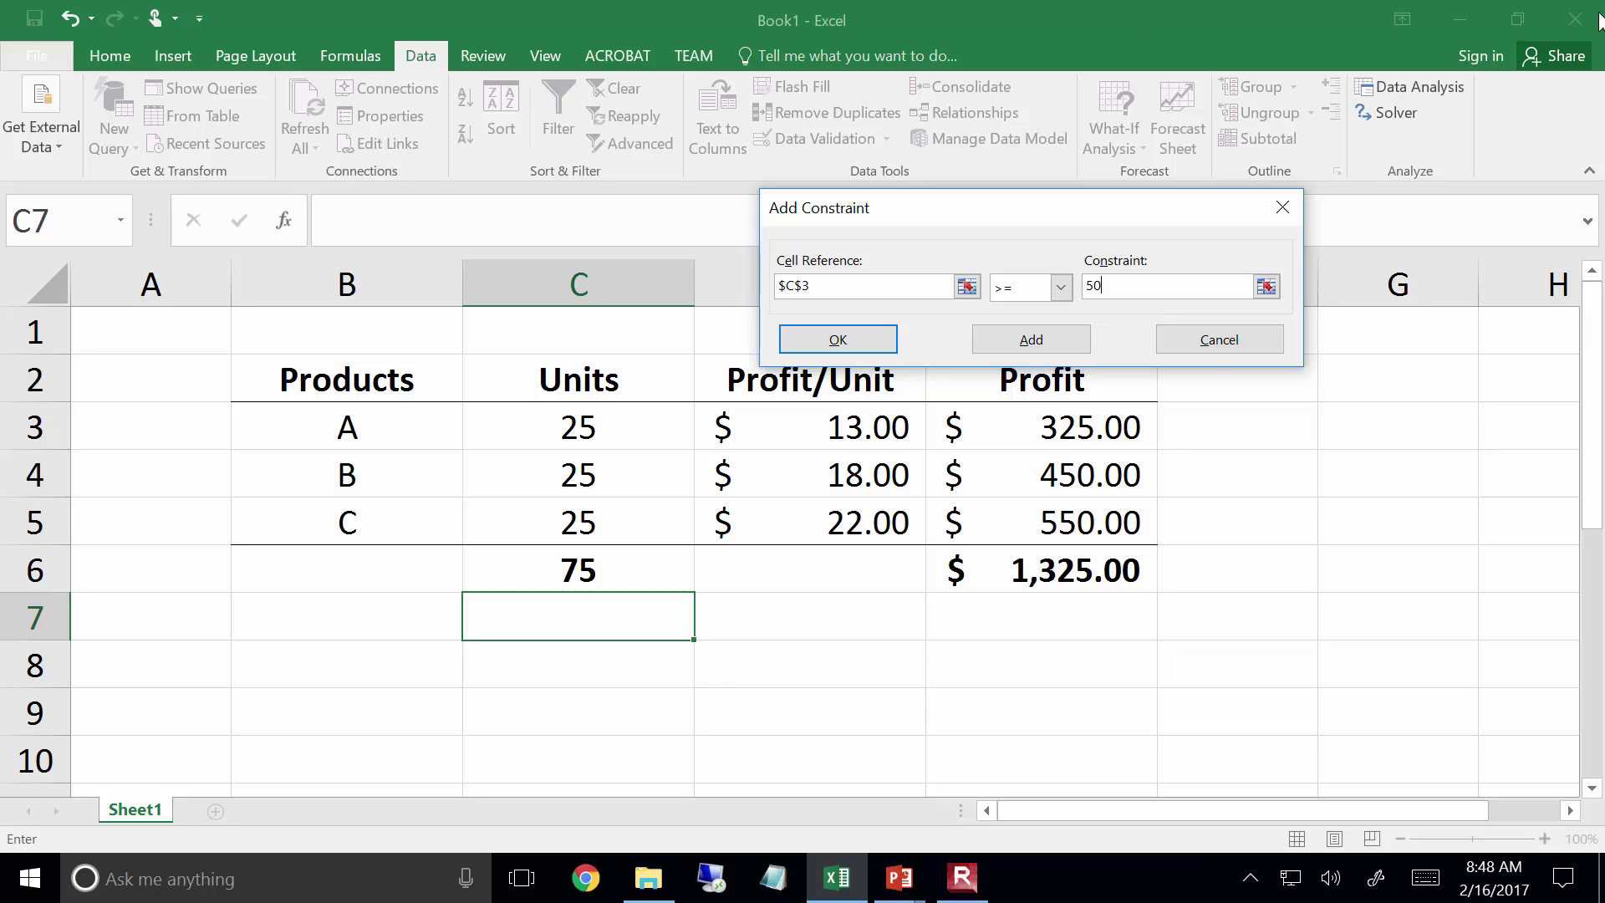
left_click(838, 339)
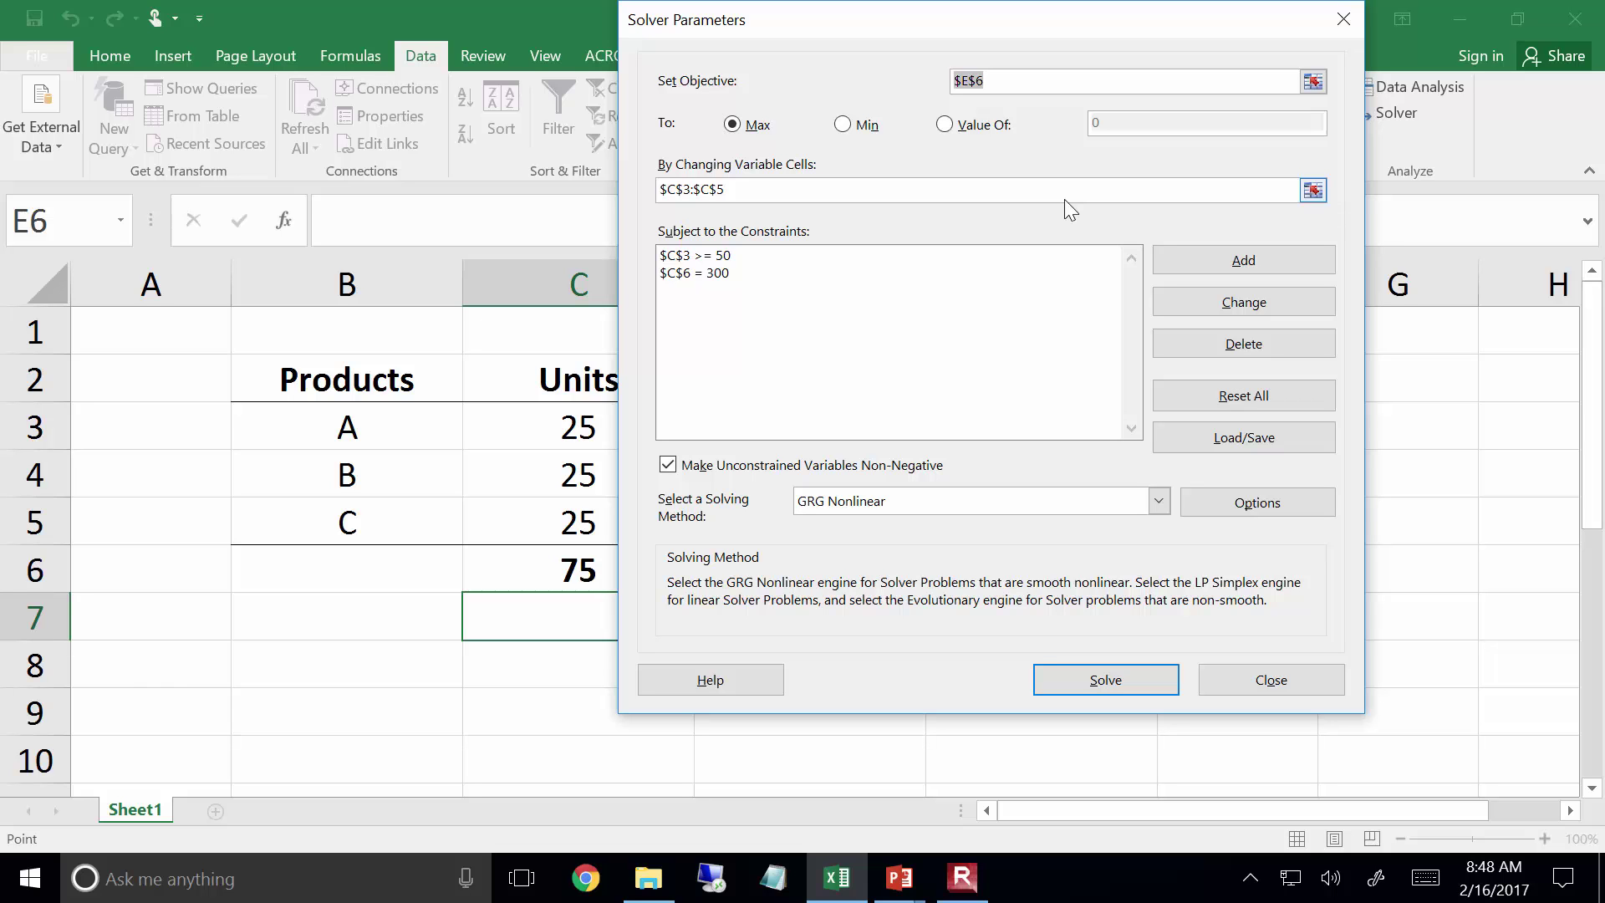
Add a Solver constraint requiring product B's units in C4 to be >= 40
left_click(1247, 266)
left_click(548, 481)
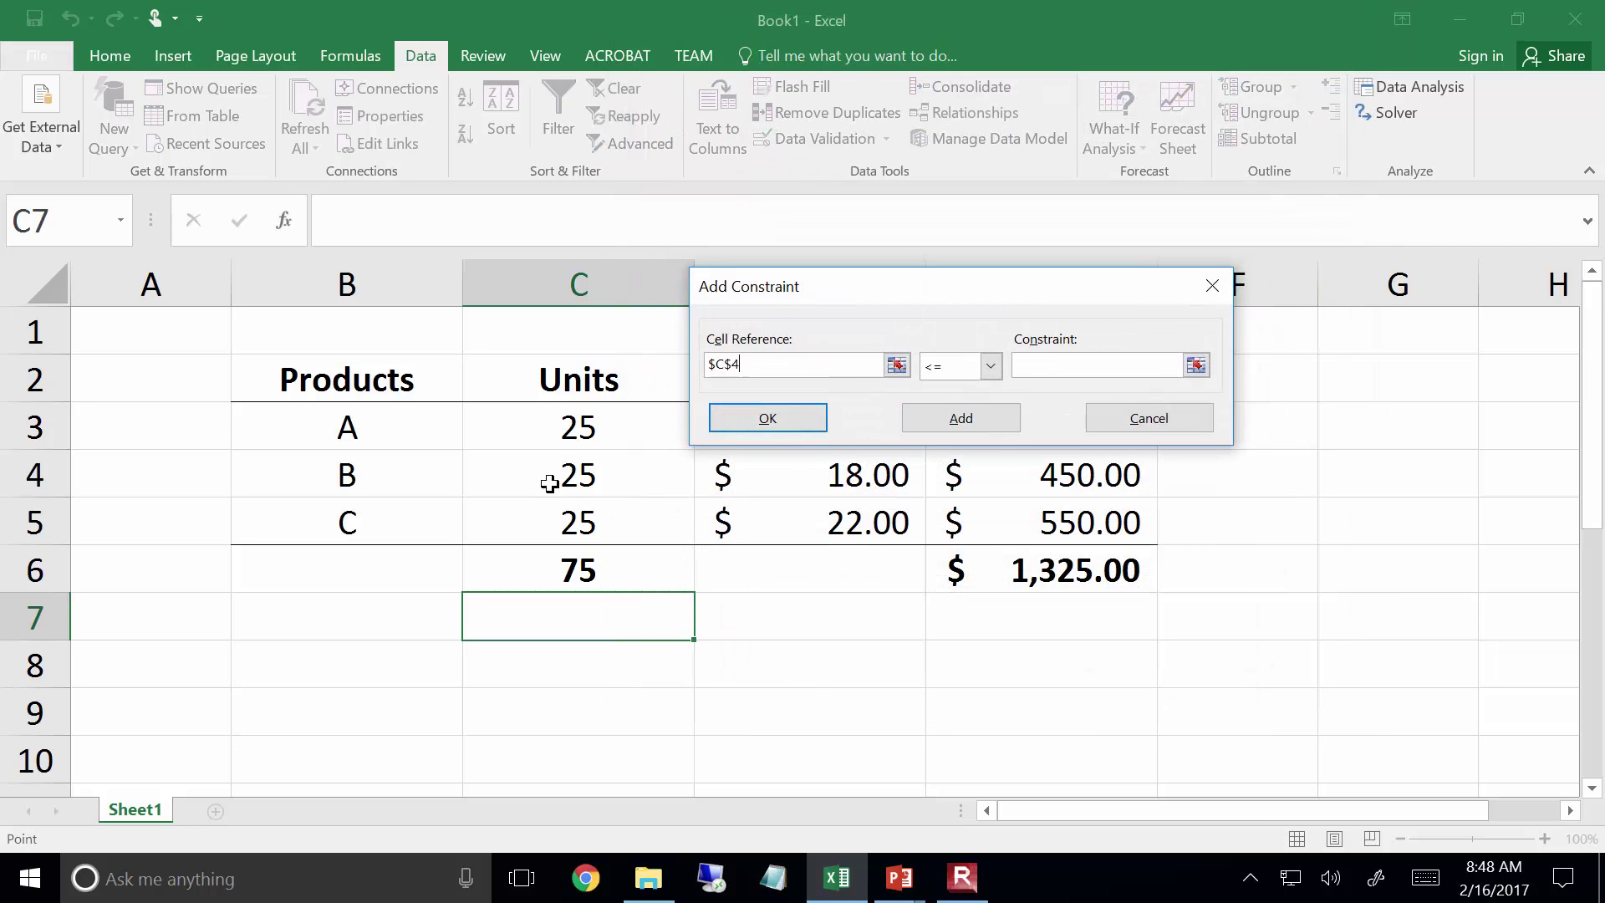
left_click(953, 369)
left_click(953, 425)
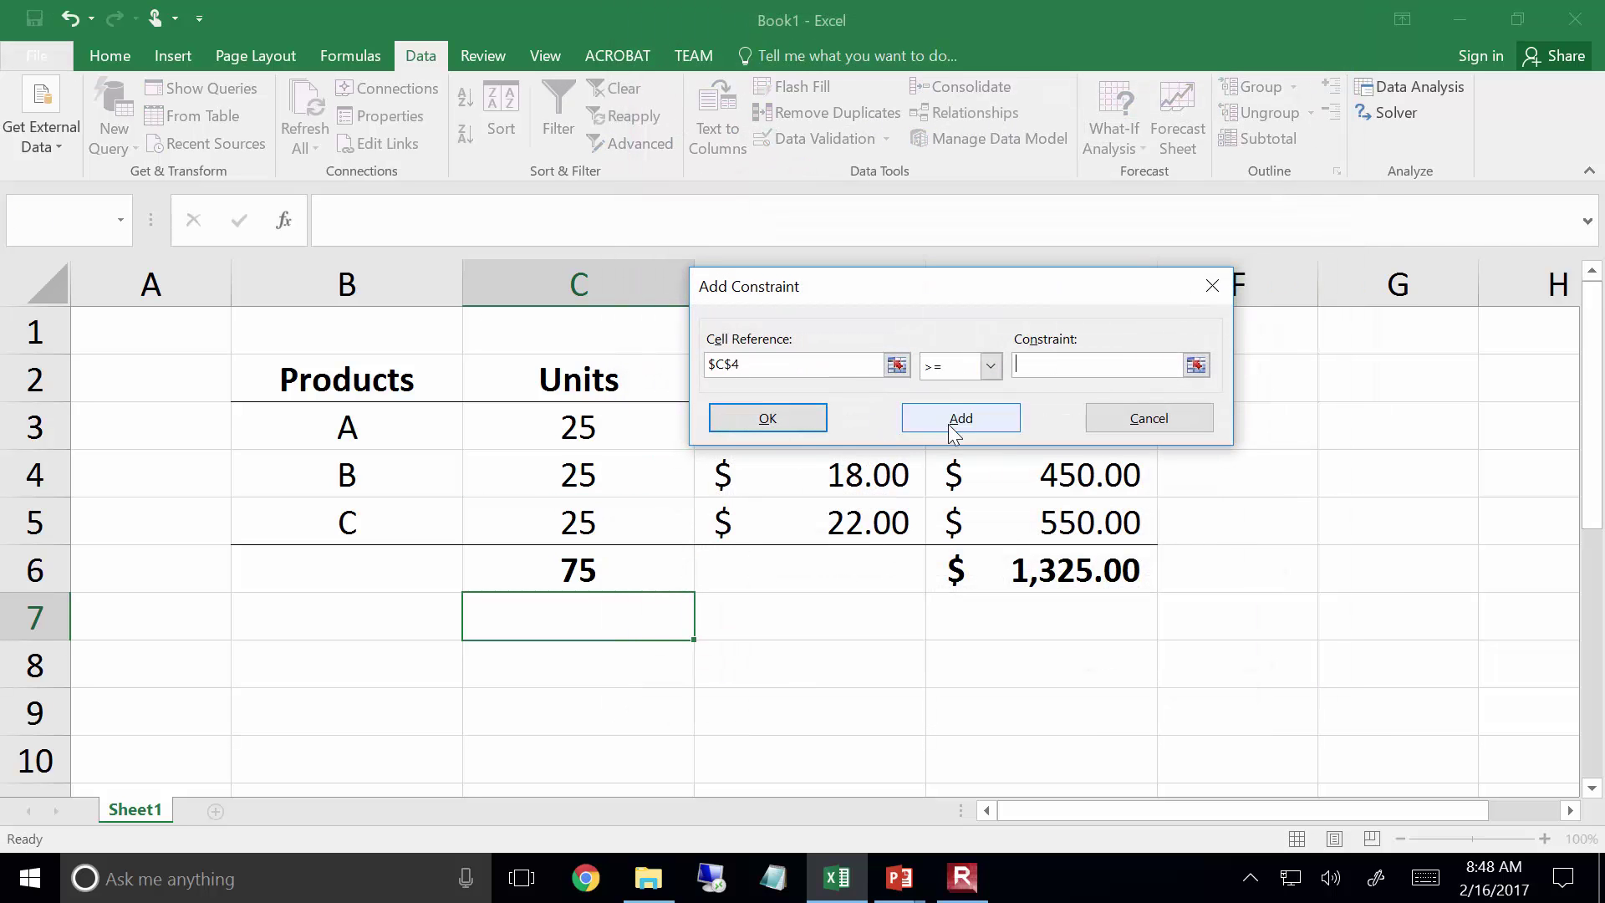
type("40")
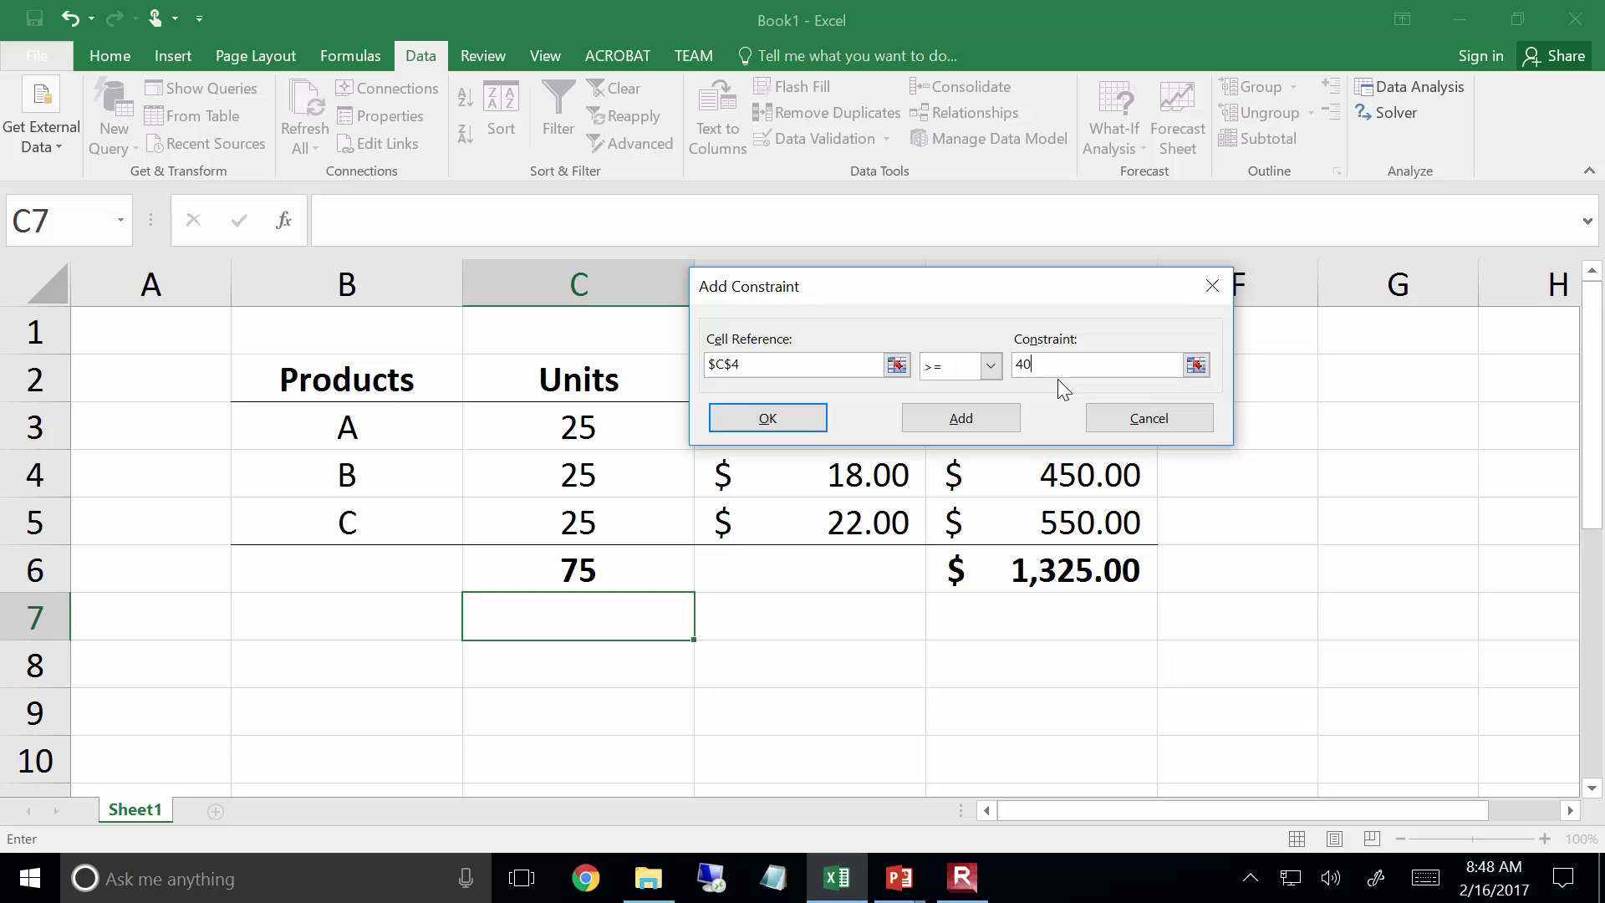
left_click(806, 407)
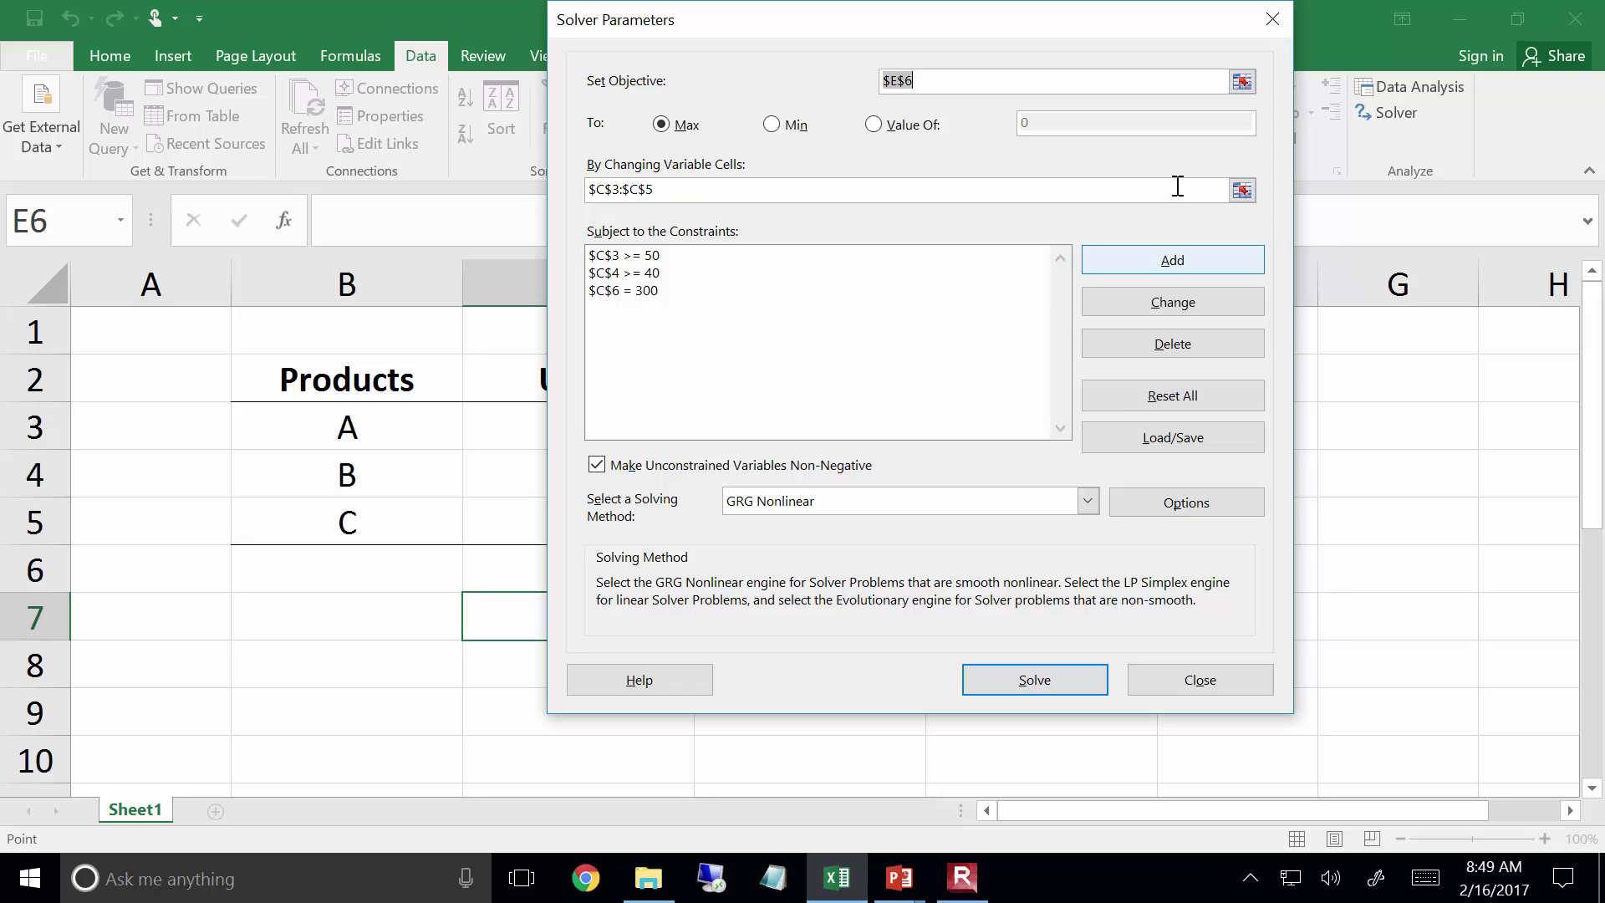
Add a Solver constraint requiring product C's units in C5 to be <= 40
left_click(1196, 256)
left_click(605, 525)
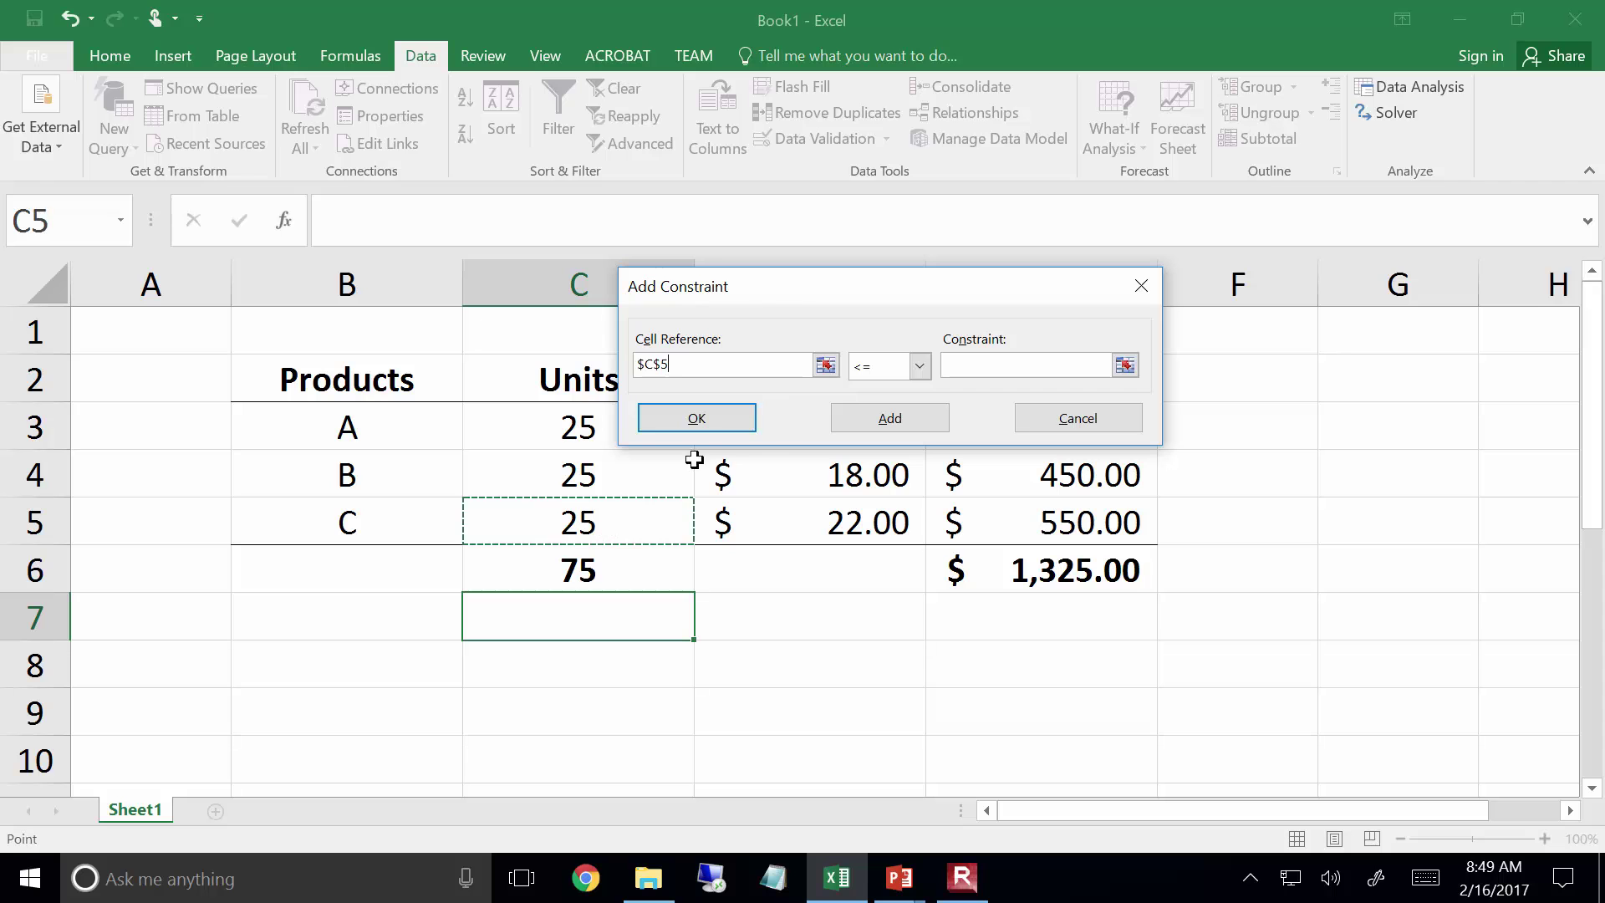
left_click(986, 367)
type("40")
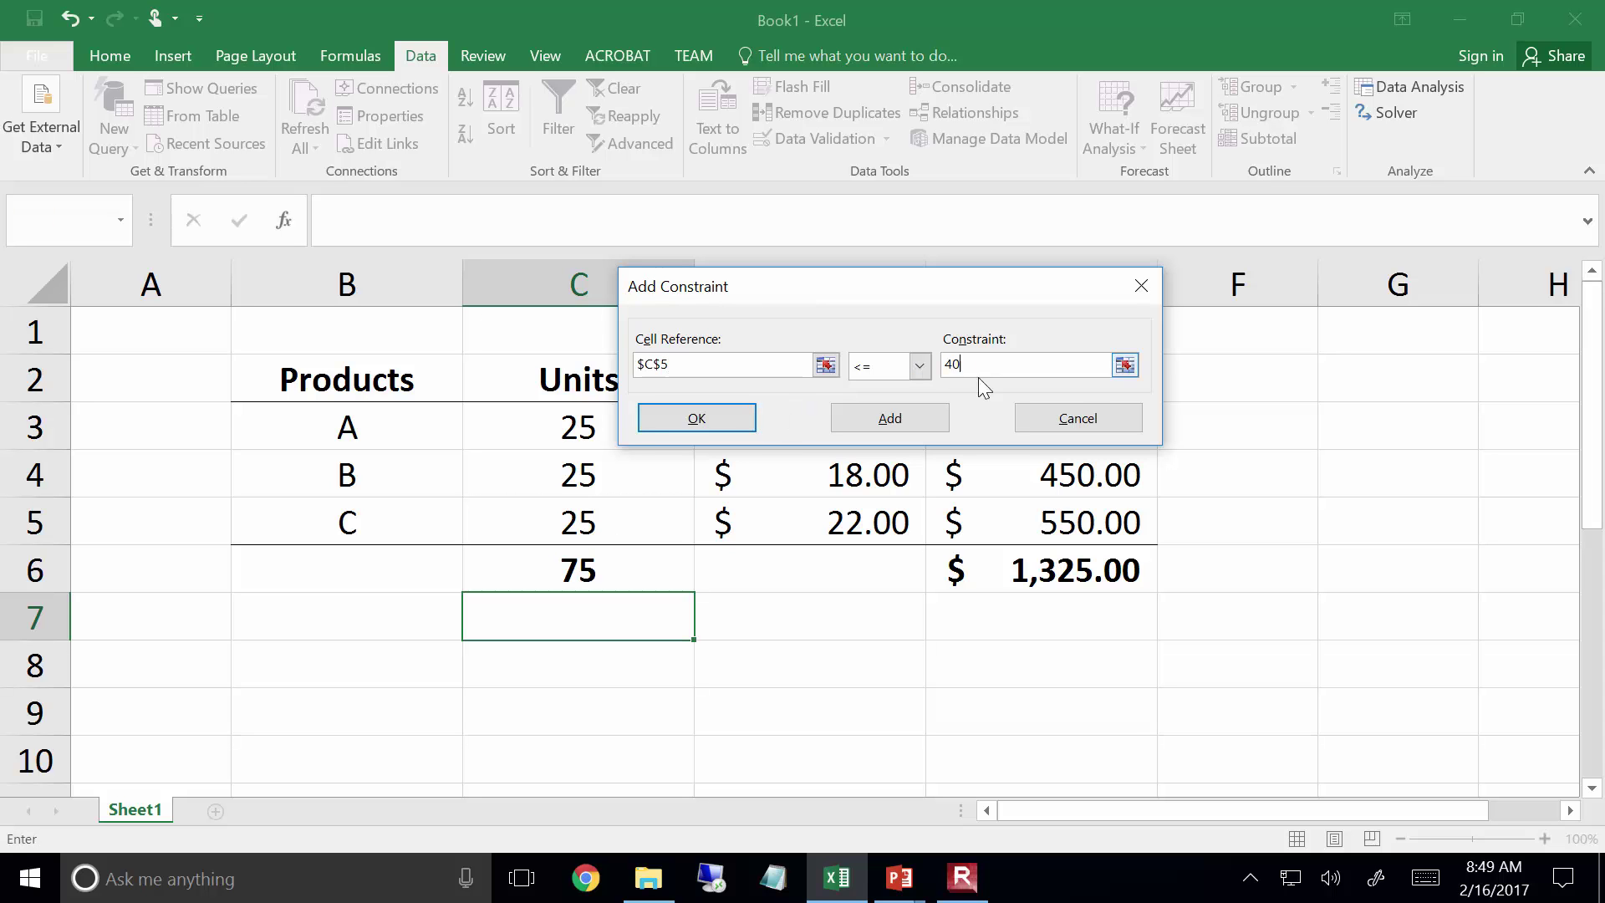
left_click(650, 418)
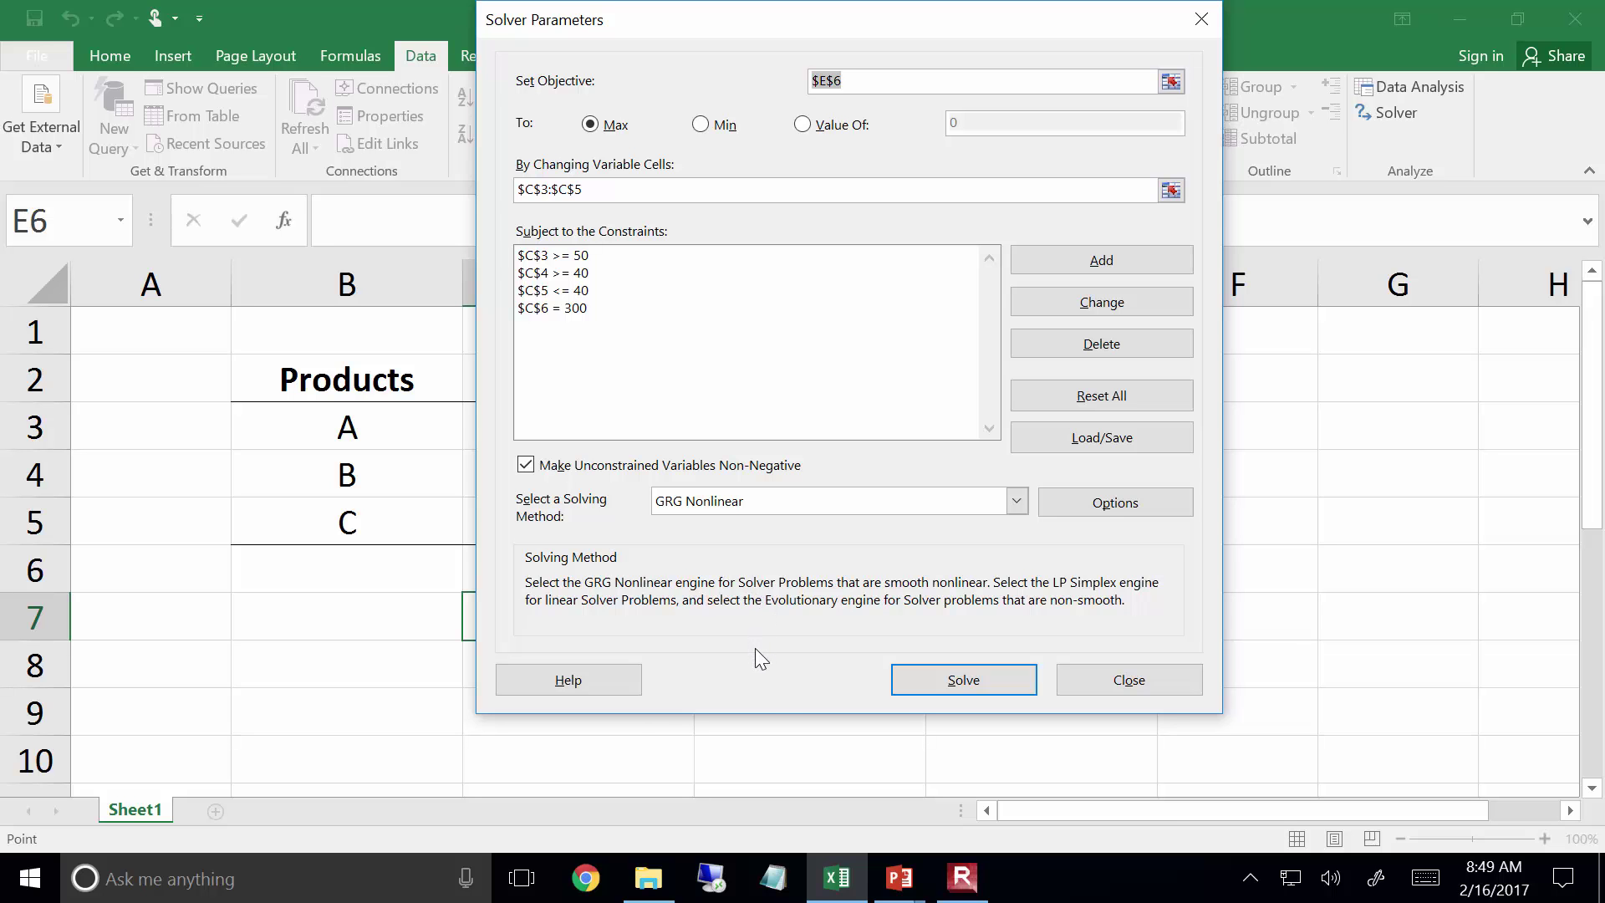
Compare the Solver settings with the lecture's Solver slide in PowerPoint, and solve the model in Excel, keeping the Solver solution
left_click(900, 878)
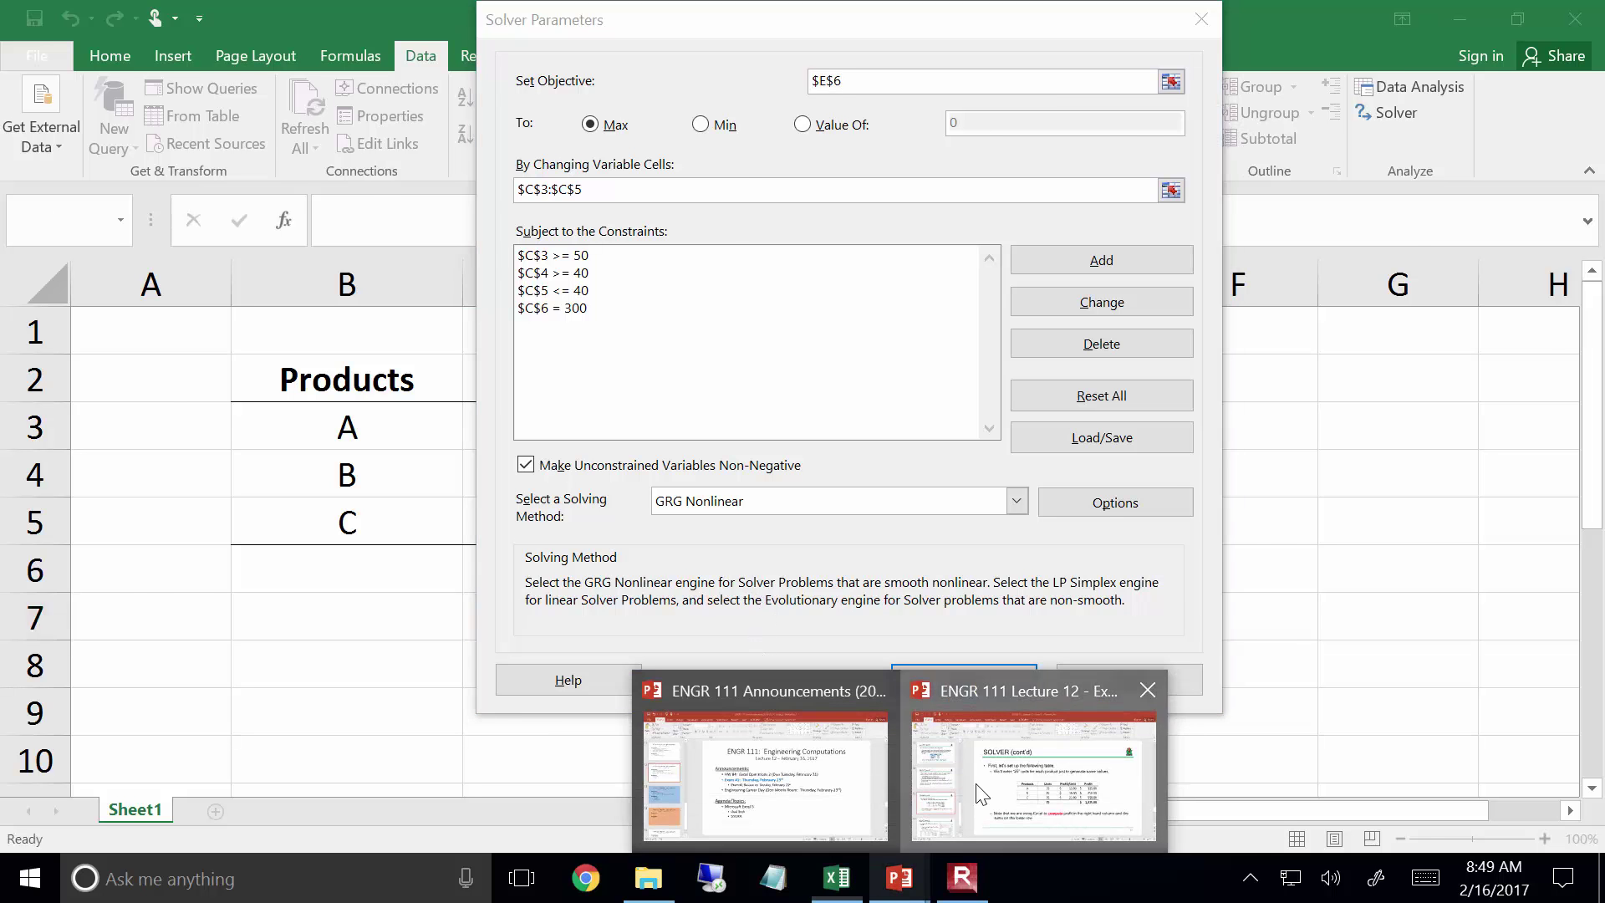
left_click(983, 792)
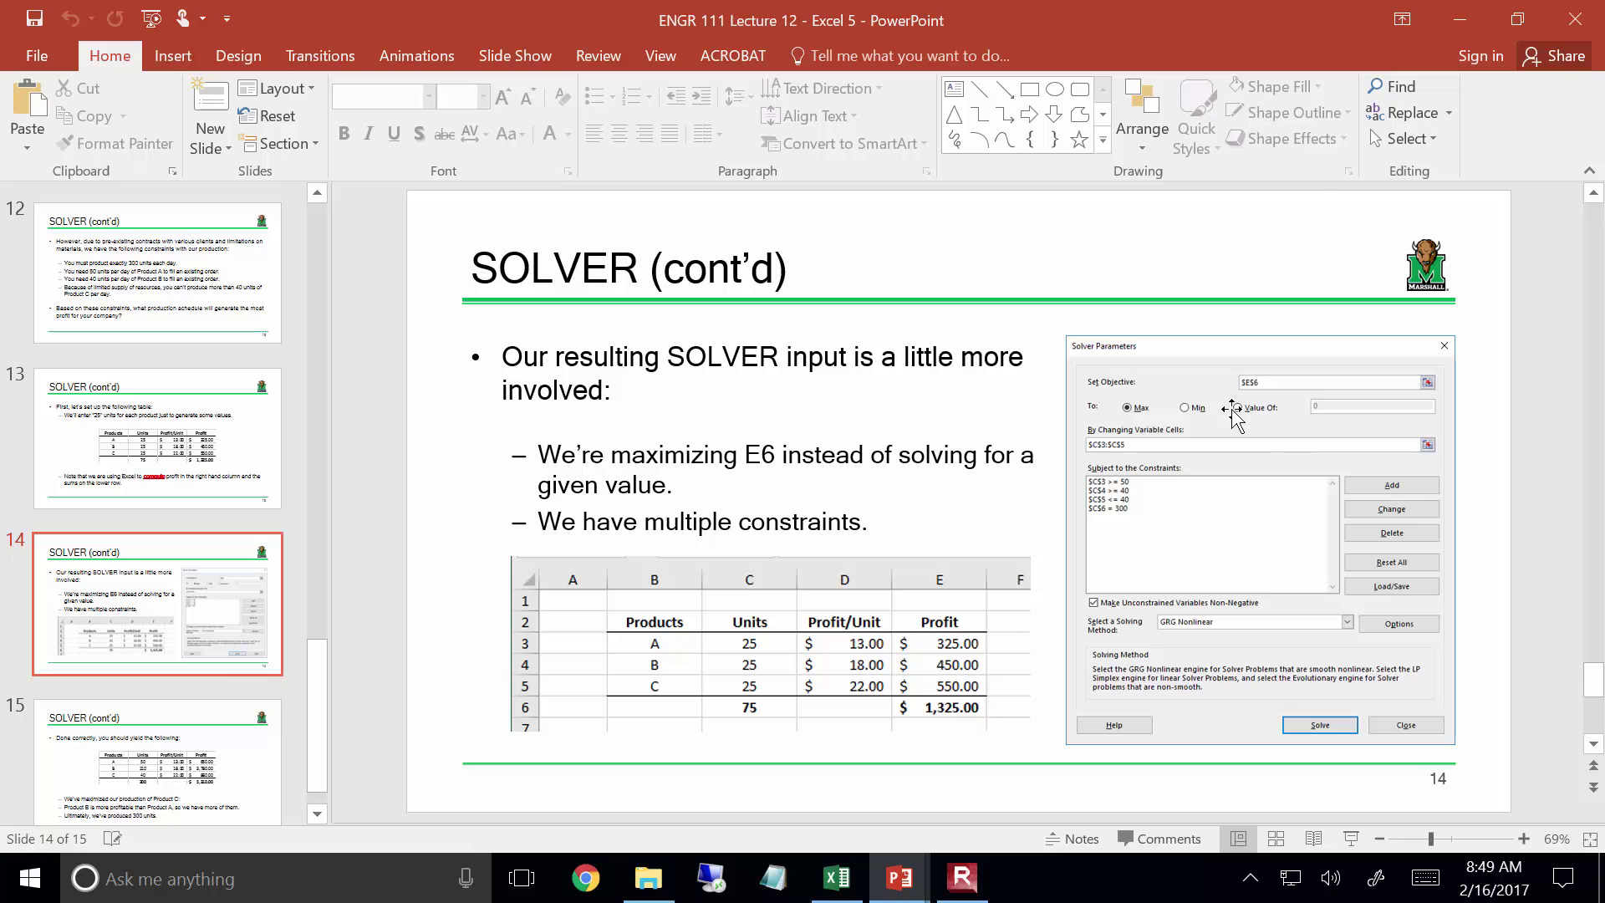
left_click(1458, 15)
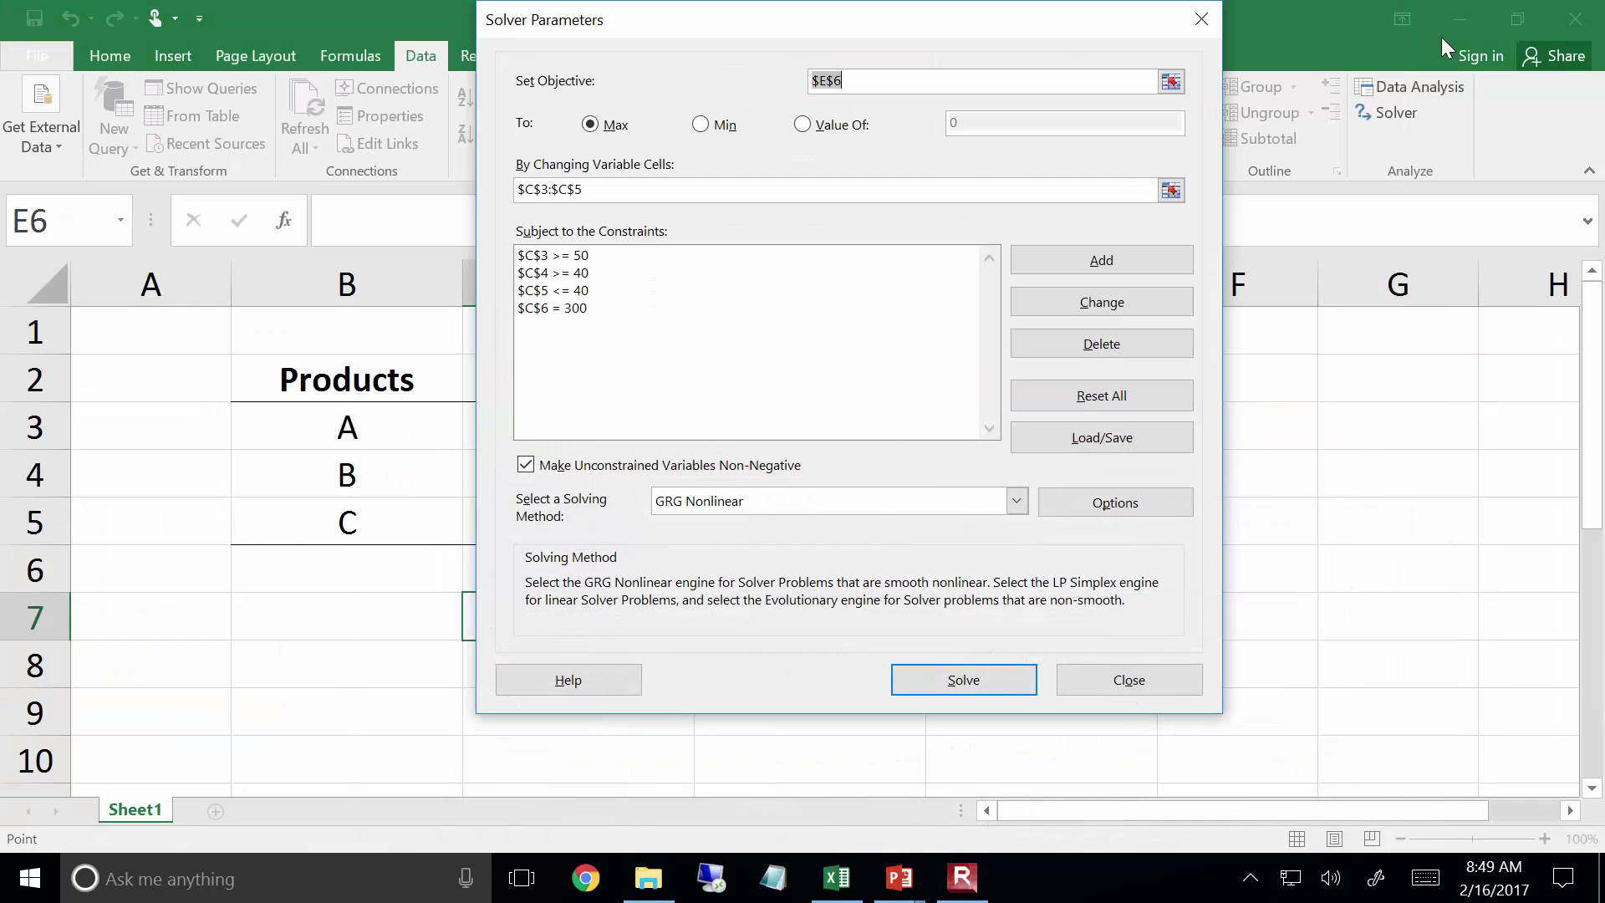
left_click(1014, 680)
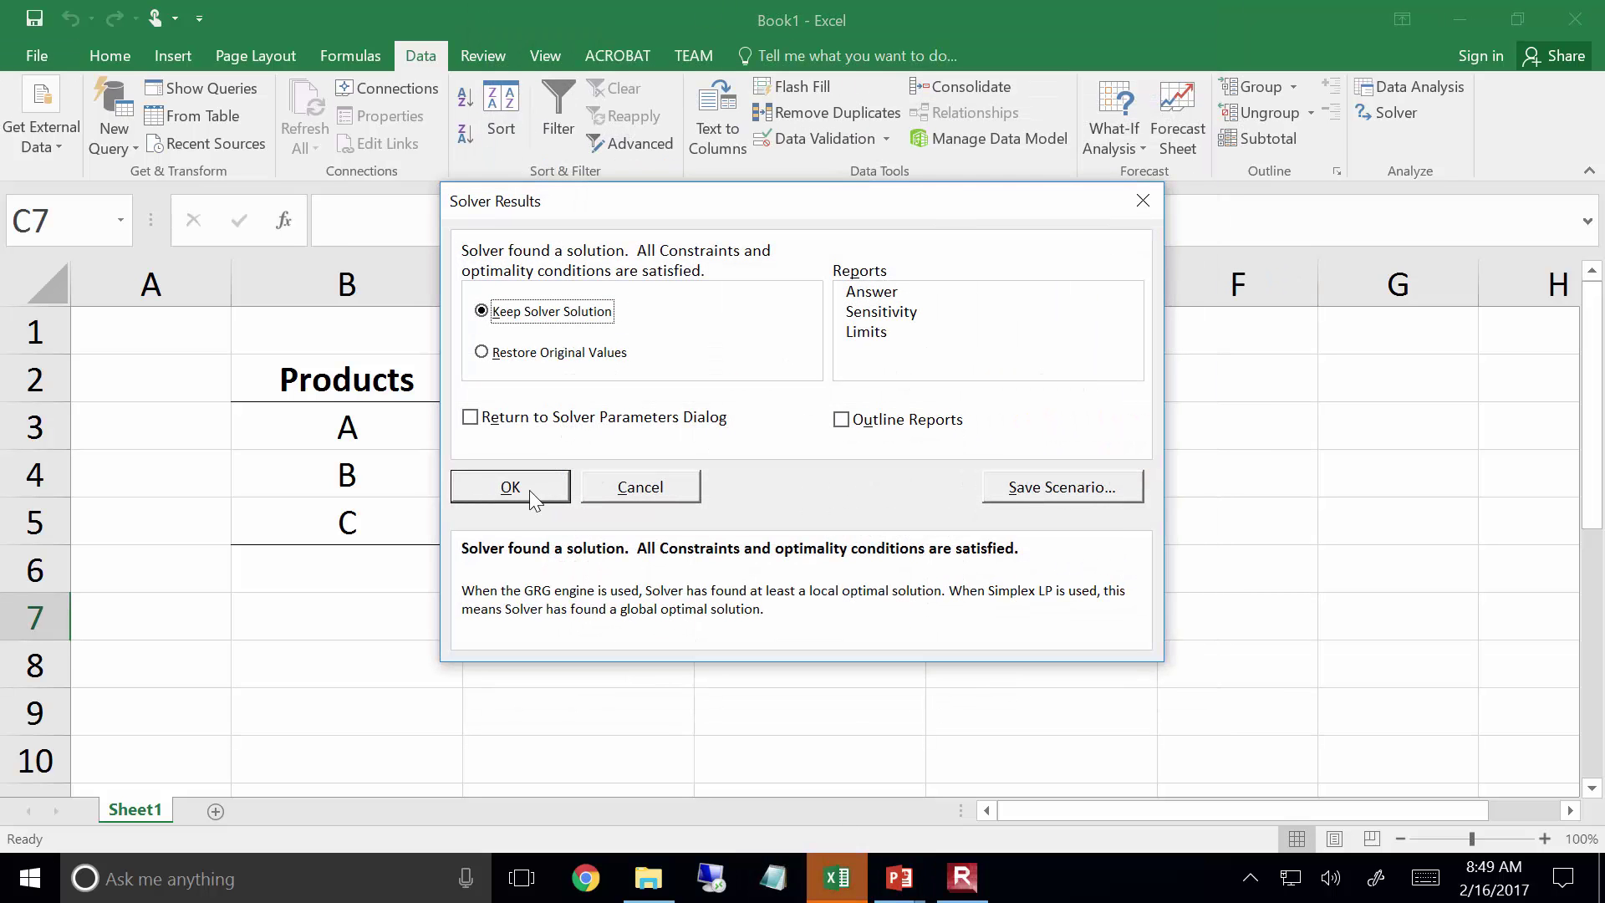
left_click(529, 490)
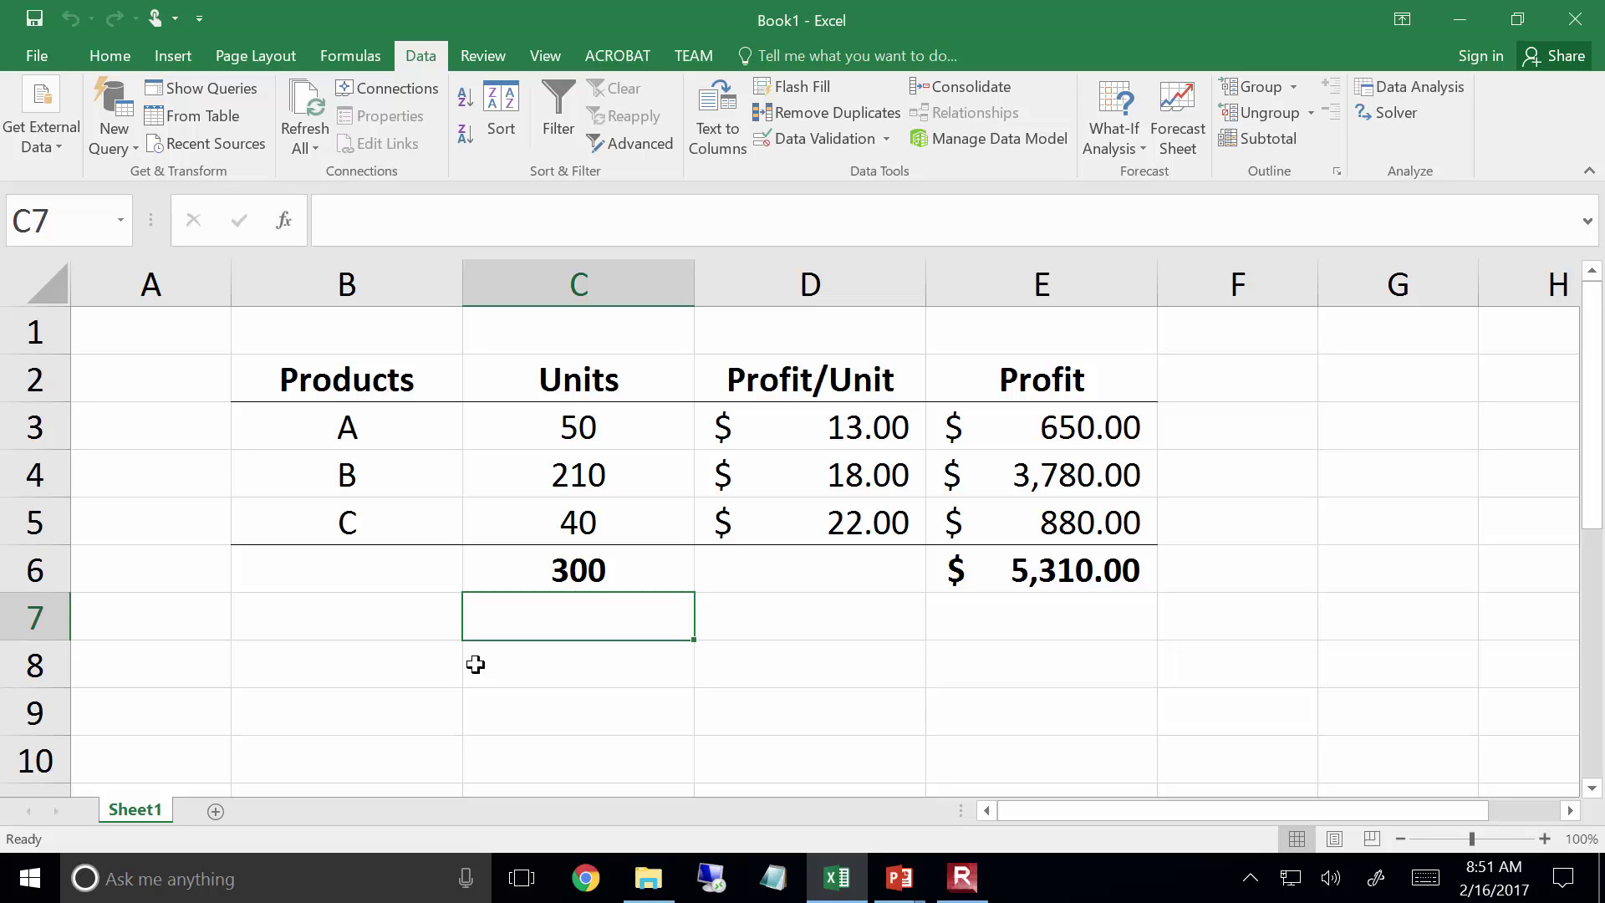
Set product A's units in C3 to 49 and product B's units in C4 to 211
left_click(559, 416)
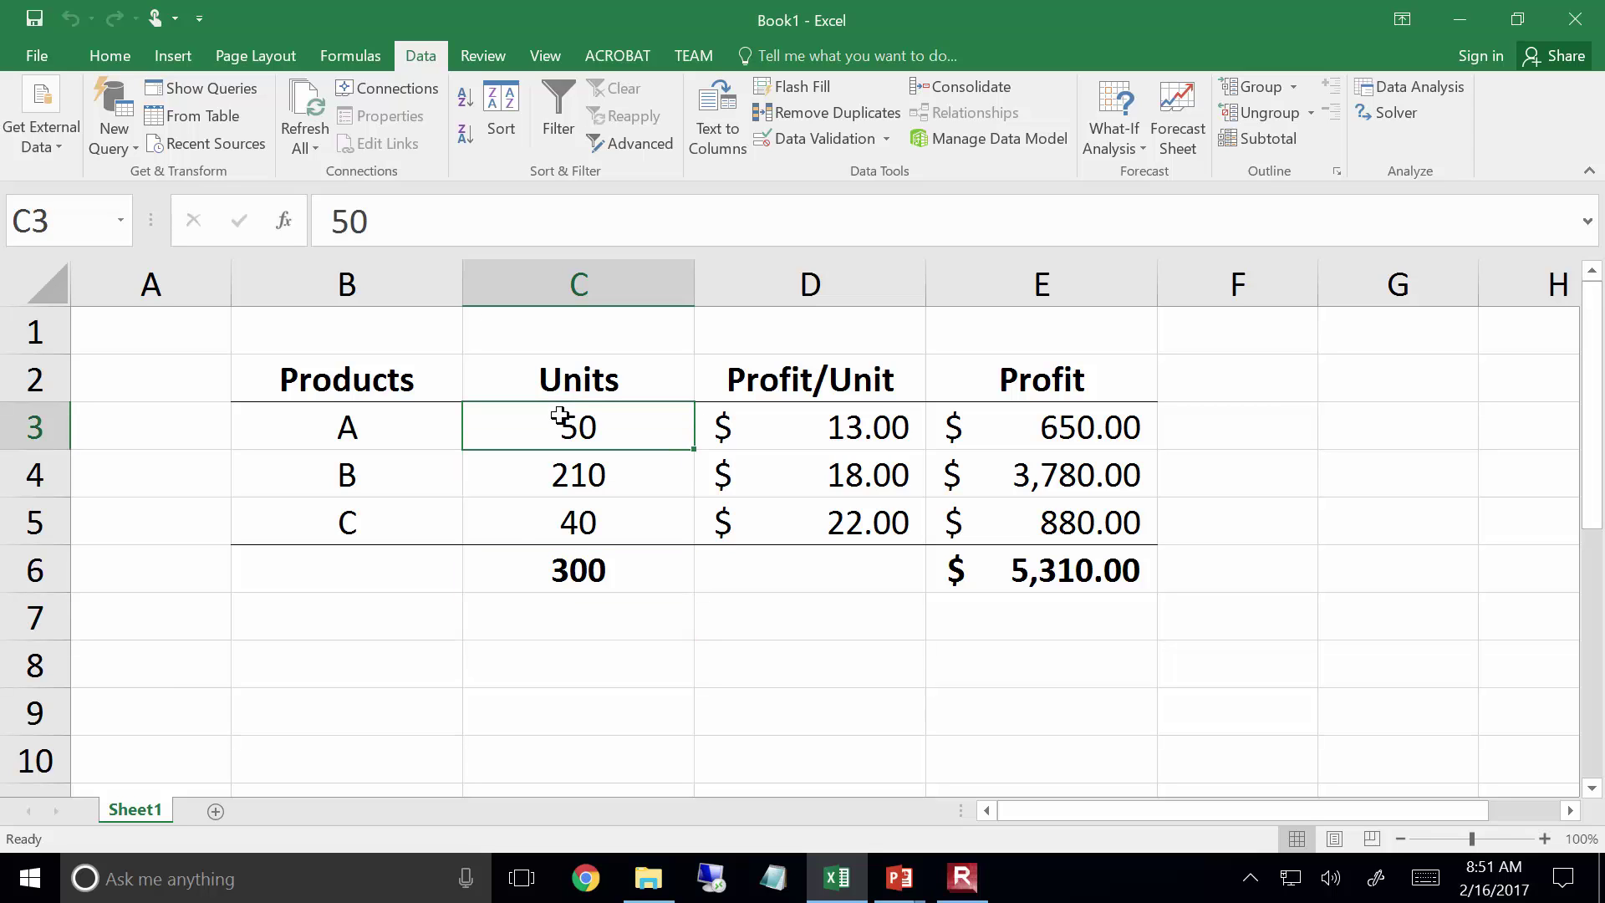
type("49")
key("Return")
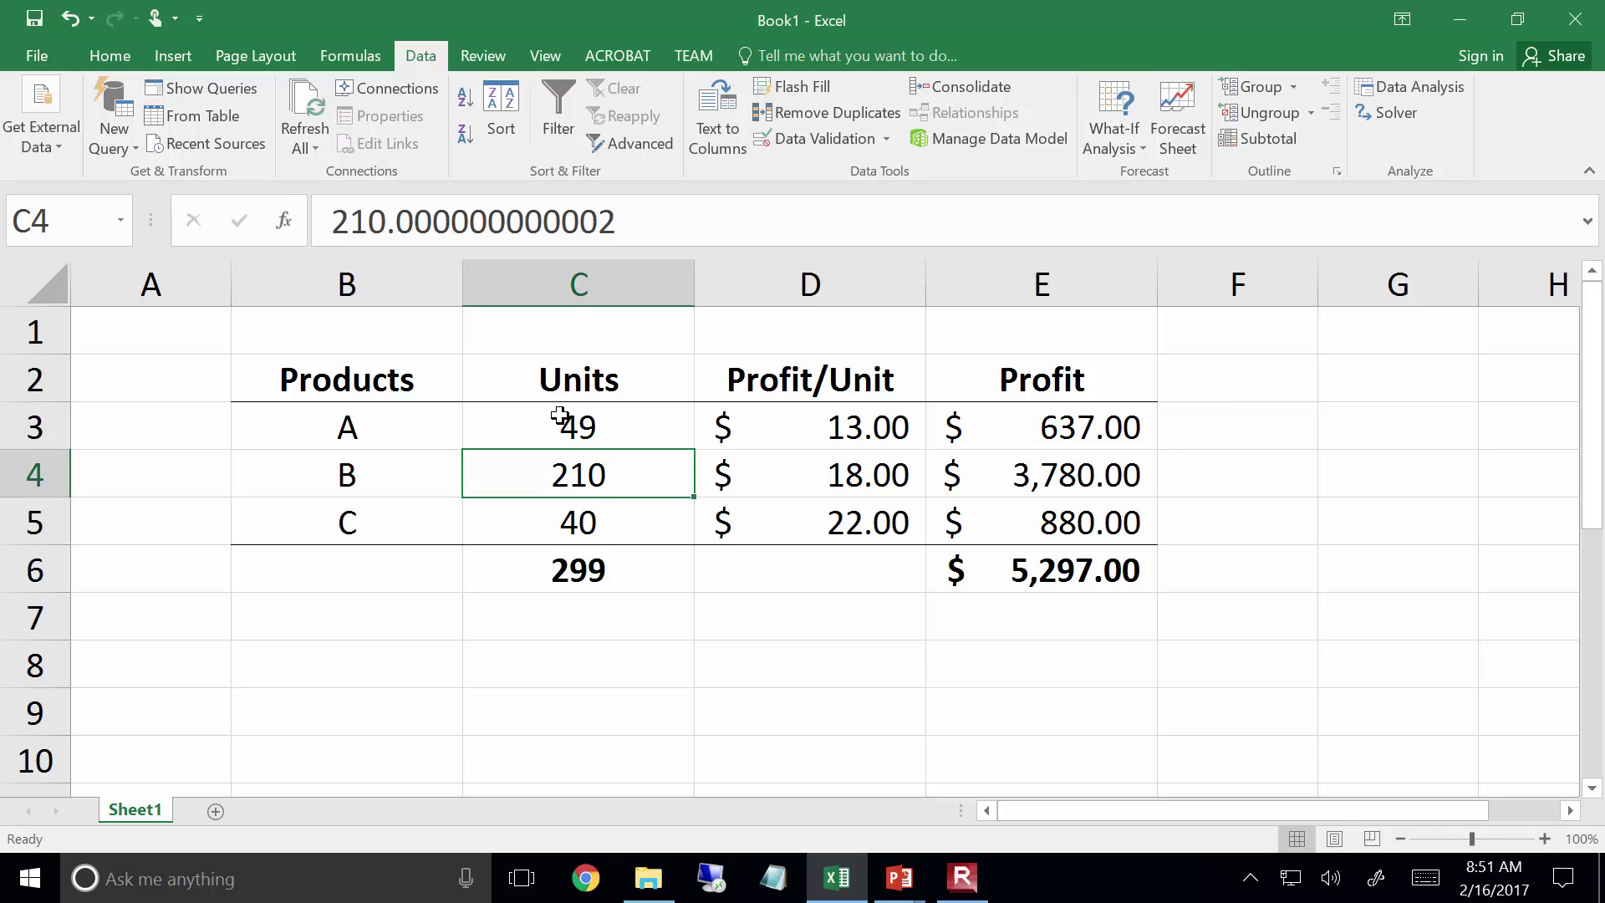
type("211")
key("Return")
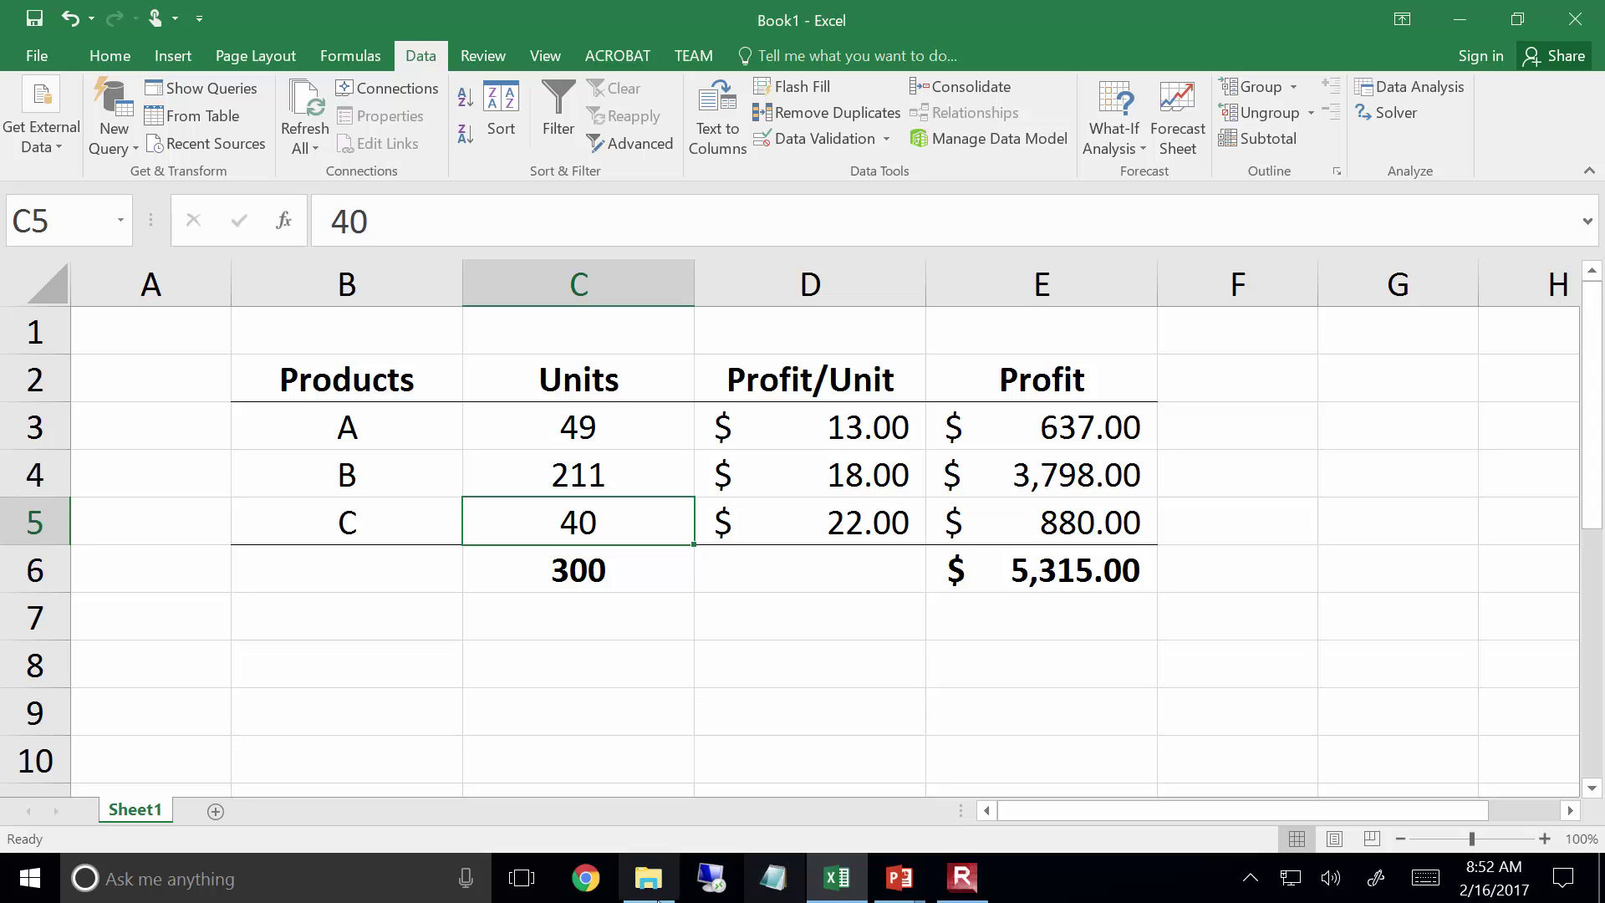
Open the workbook ENGR 111 Lecture 12 - Additional Example 1 (IWW Pump Profit) from the lecture's Related Materials folder
left_click(649, 878)
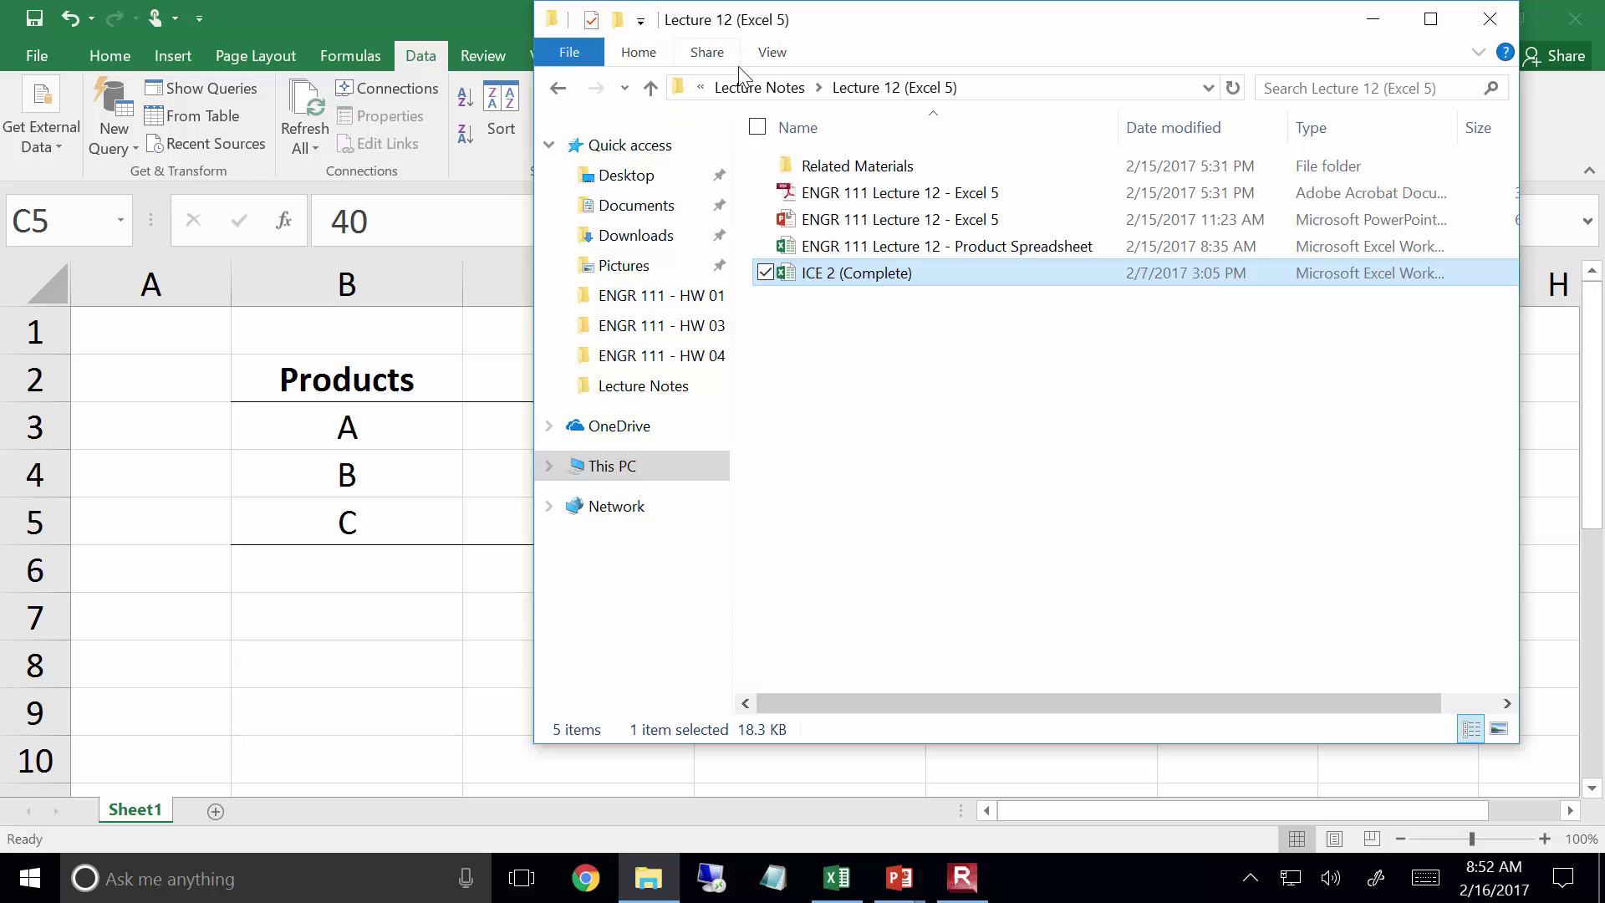
double_click(844, 164)
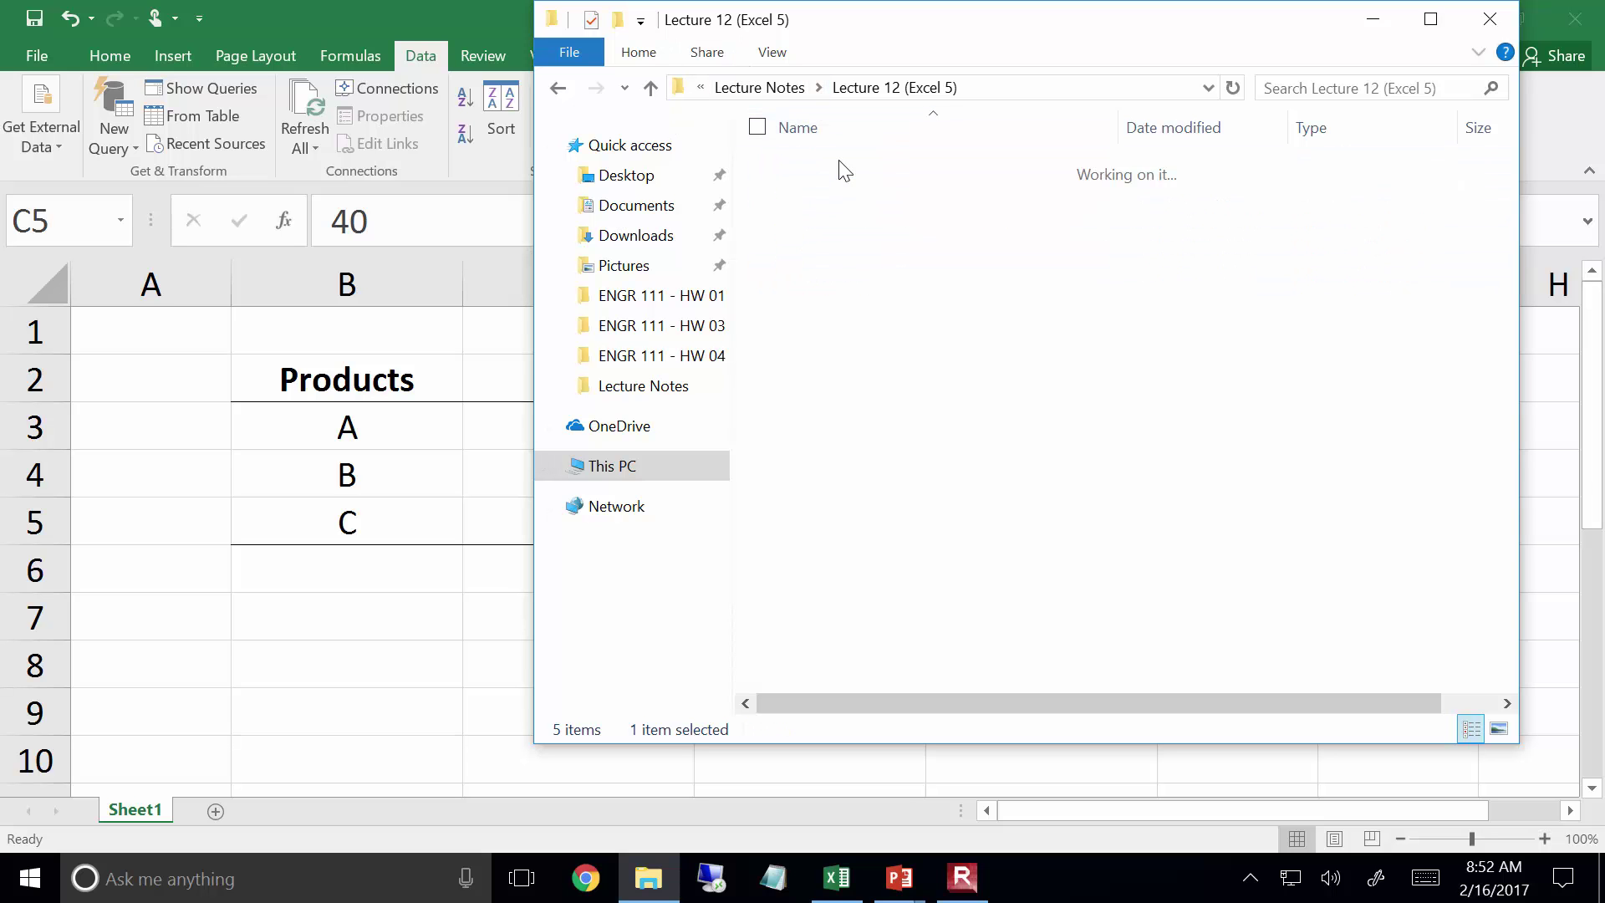
double_click(1119, 128)
double_click(1065, 172)
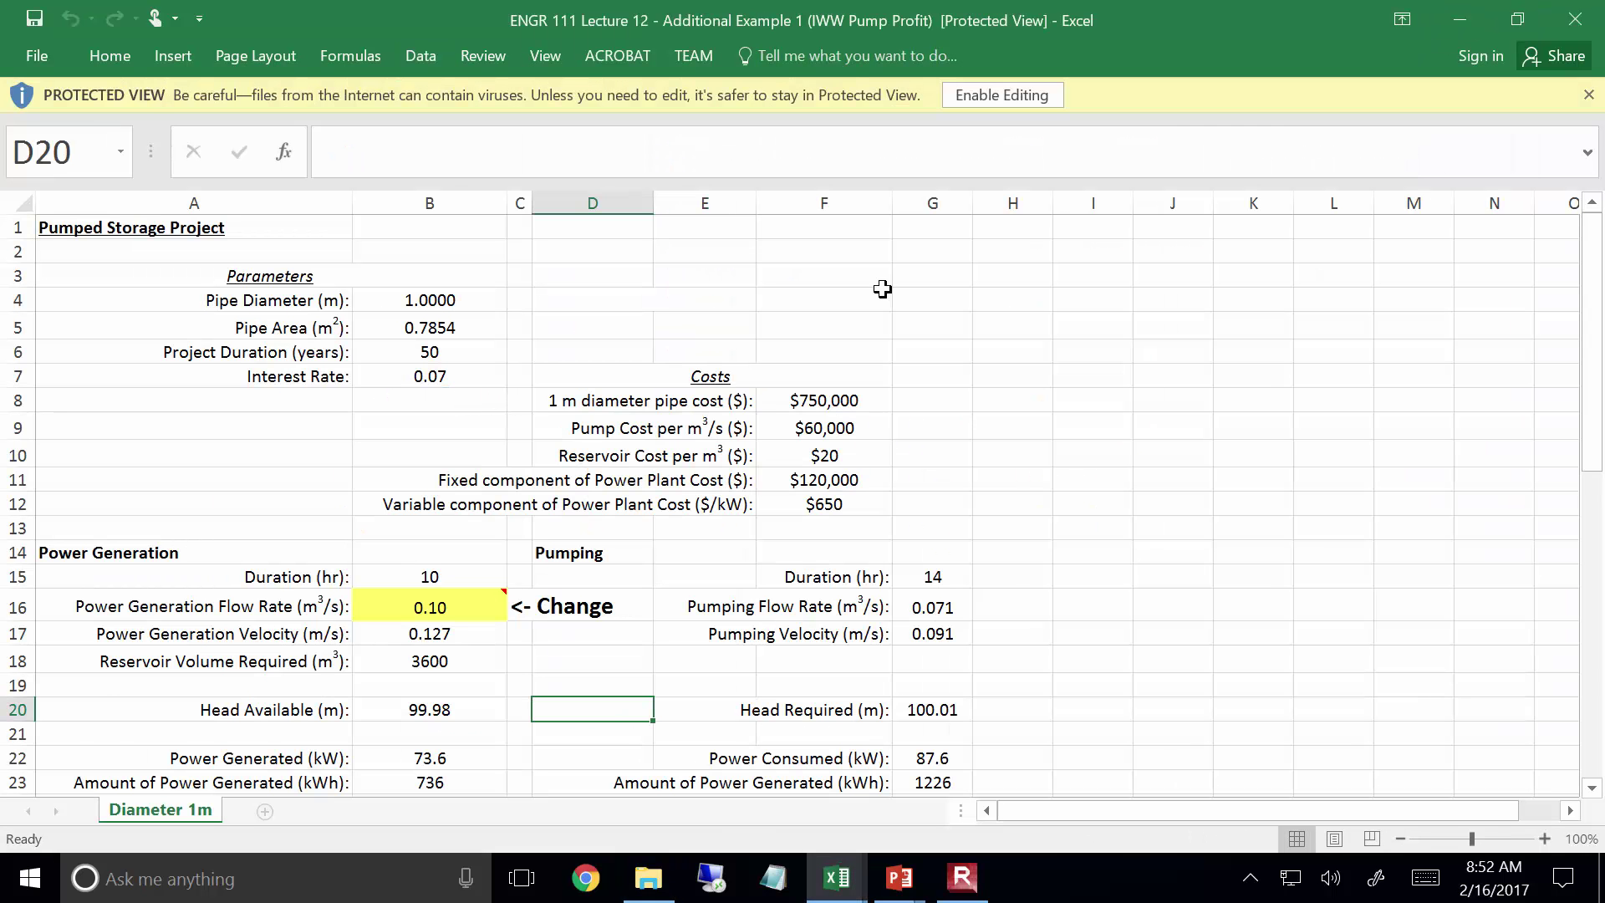
Examine the pumped storage sheet's parameters, flow rate to change, revenues, costs and present worth objective, and close the workbook
scroll(765, 437, "down", 1)
scroll(779, 457, "up", 1)
scroll(811, 561, "down", 3)
scroll(289, 777, "down", 2)
scroll(308, 677, "up", 2)
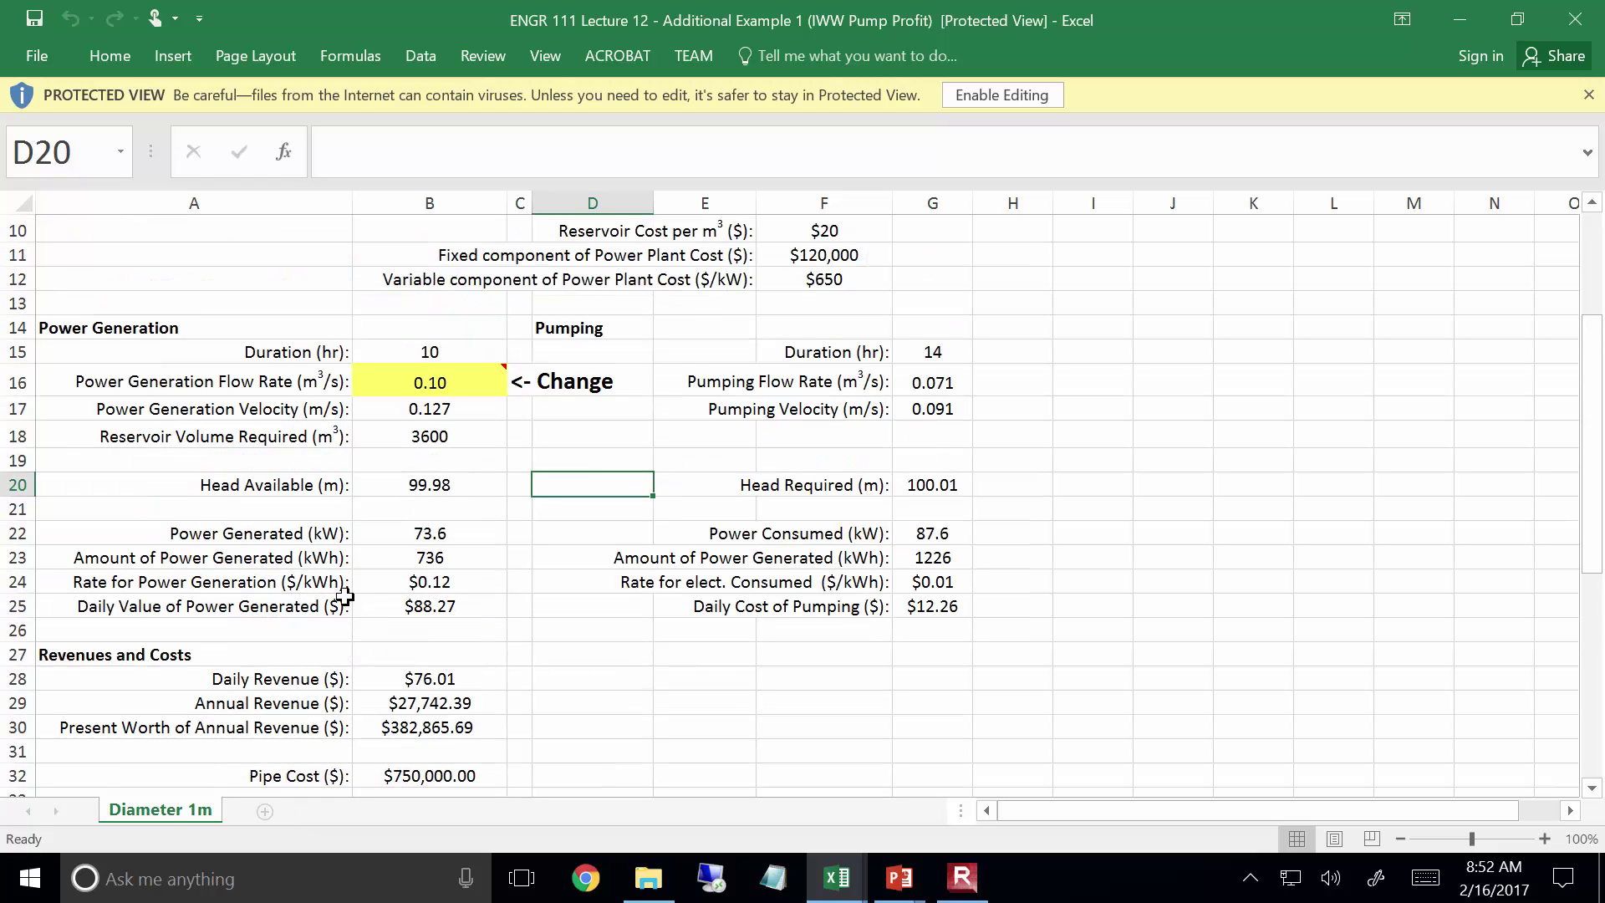
scroll(334, 586, "down", 1)
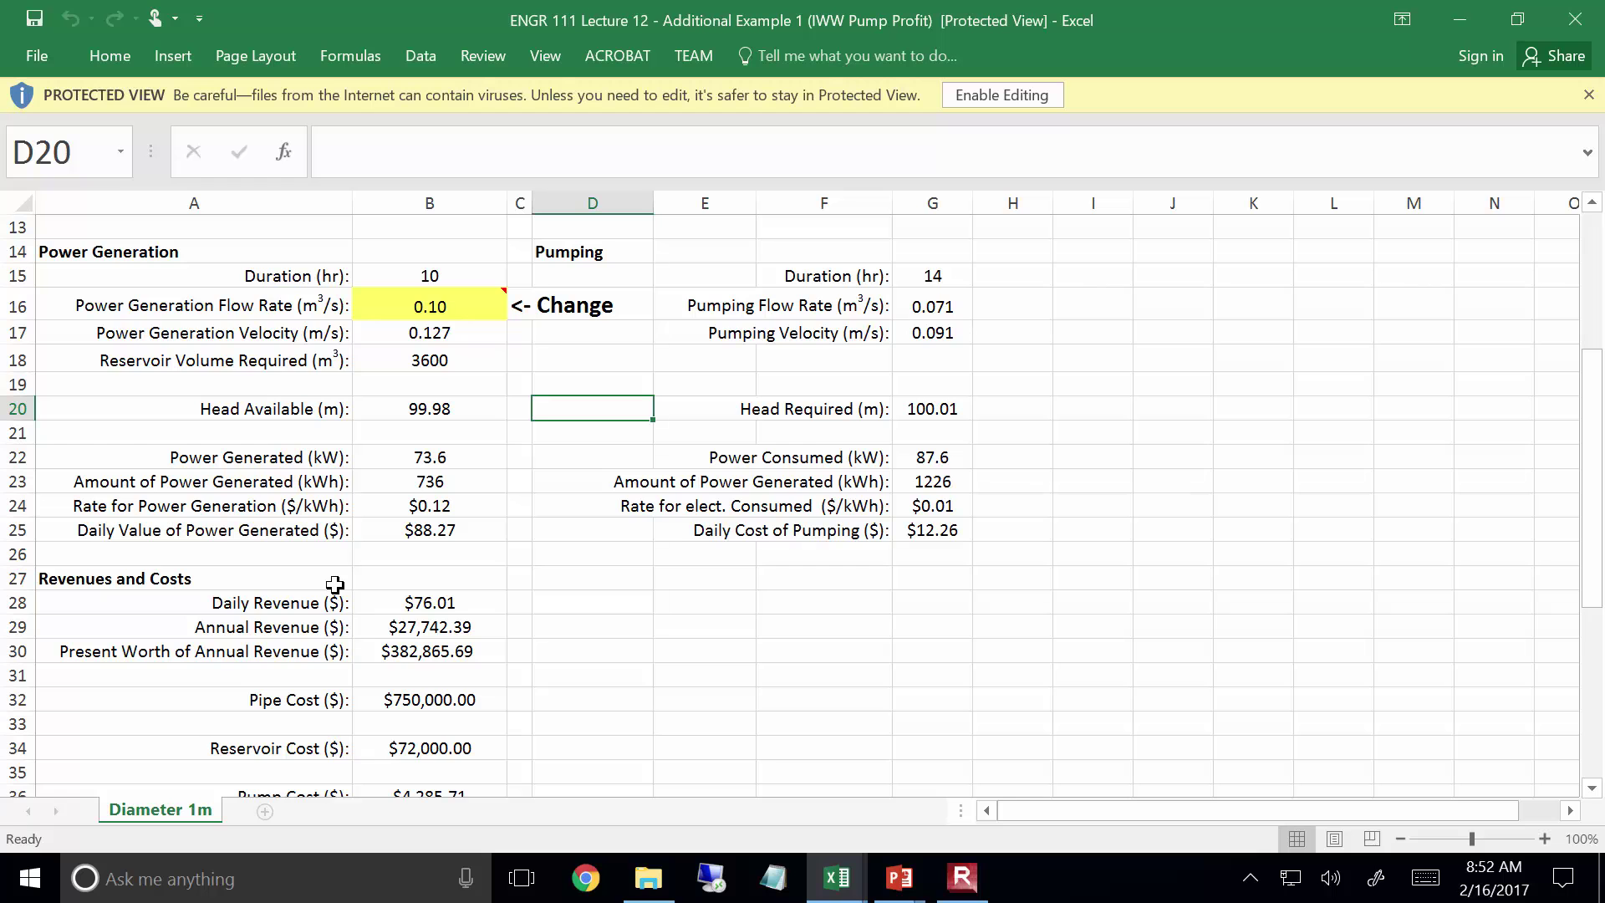
scroll(342, 535, "down", 2)
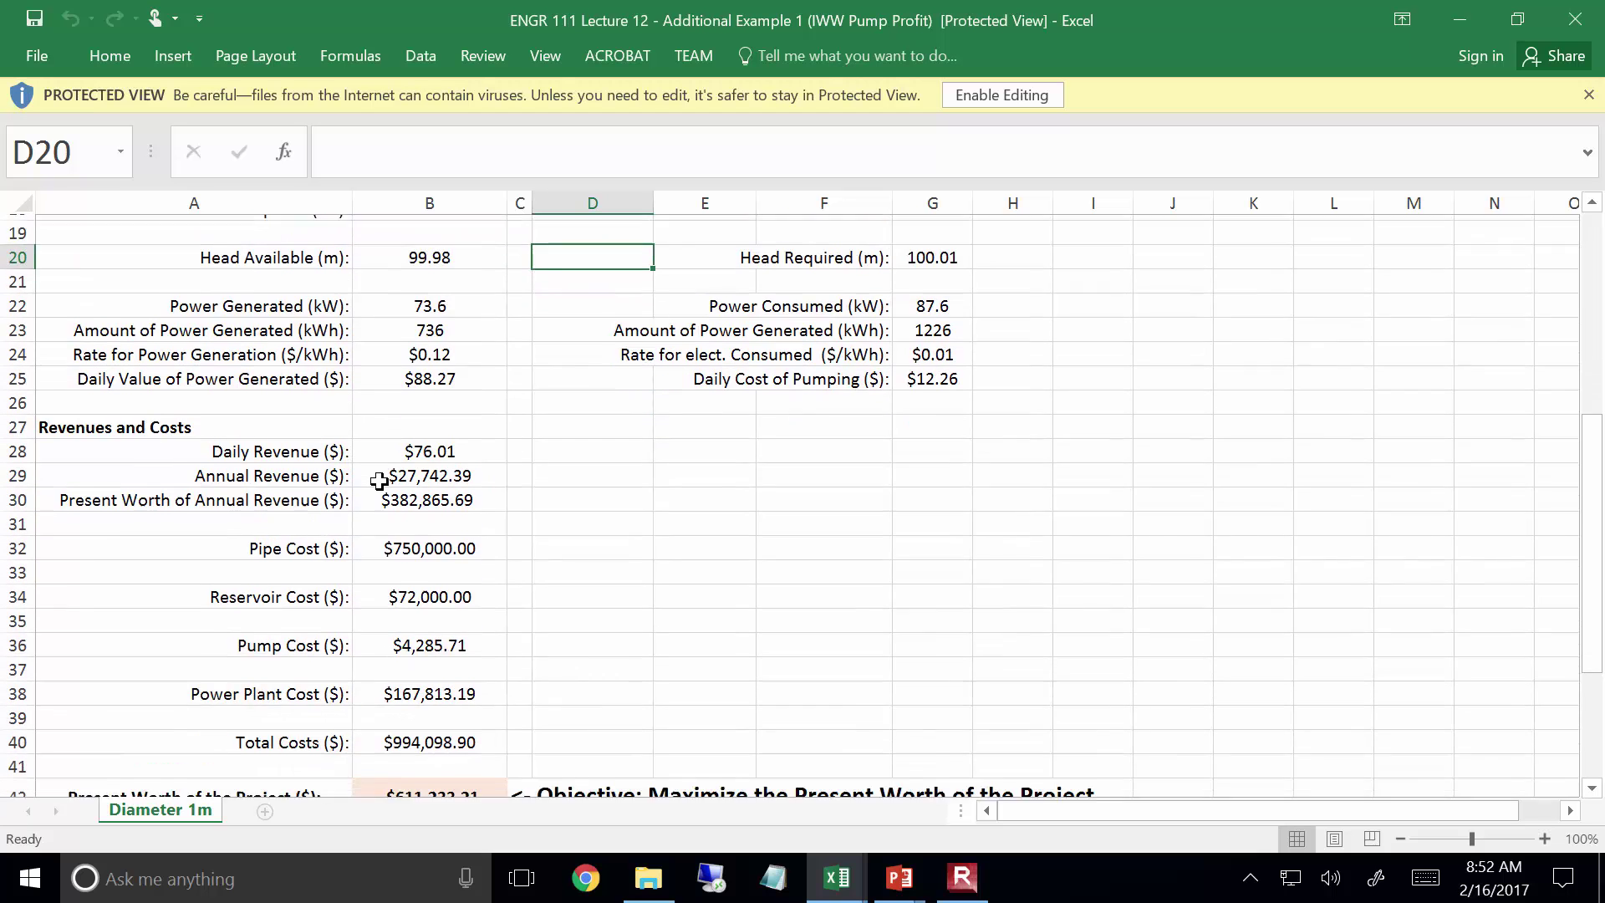
scroll(379, 480, "down", 1)
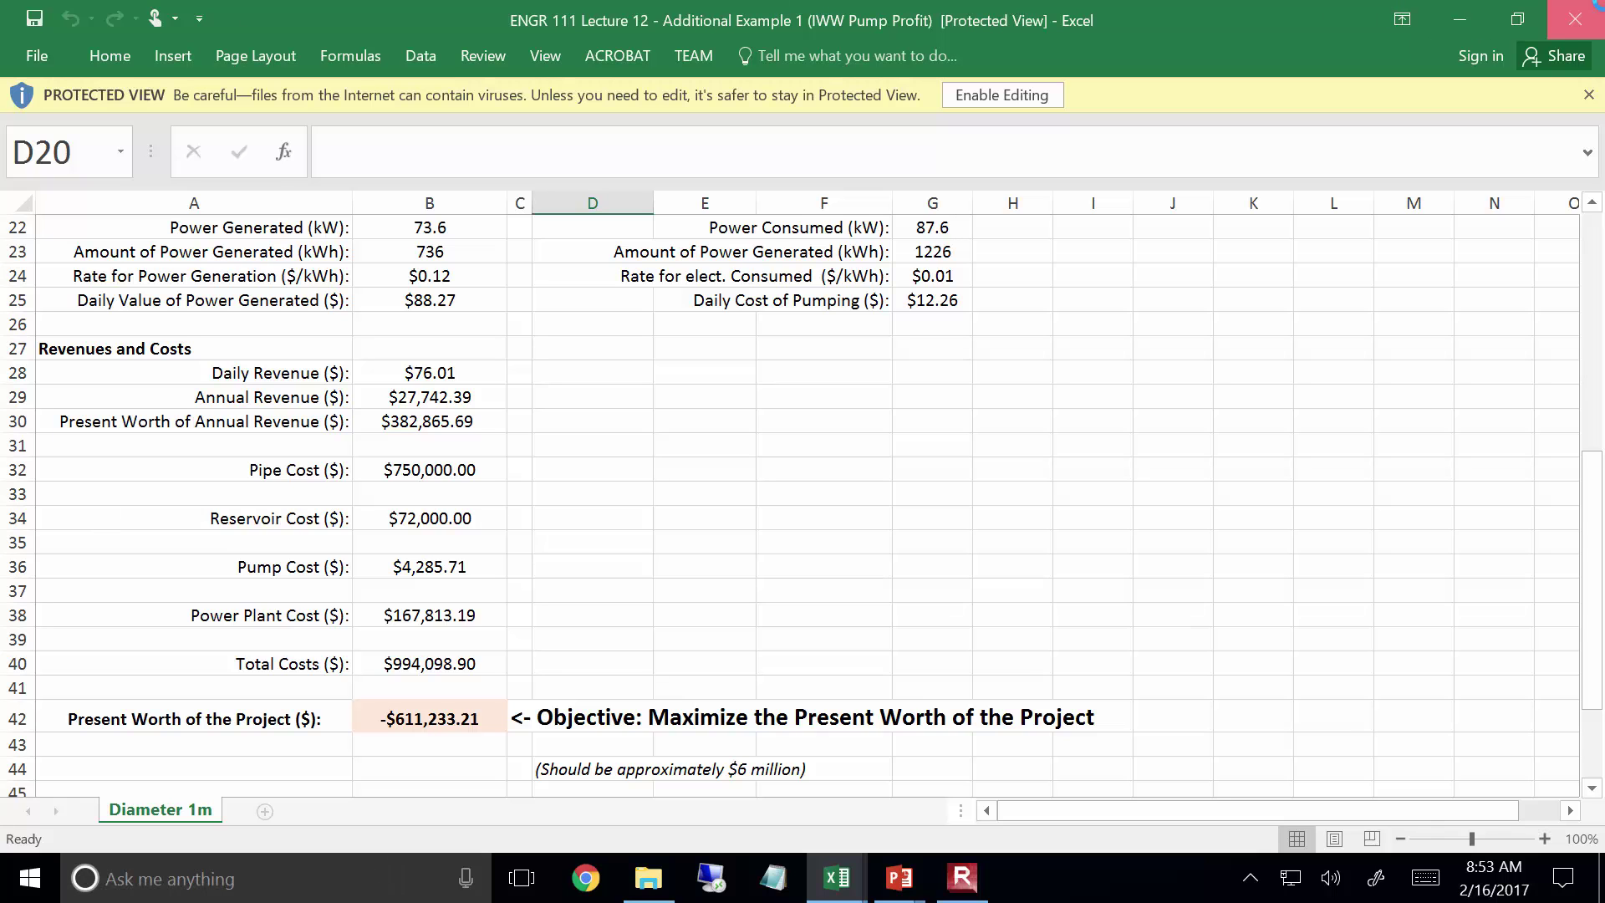
left_click(1575, 18)
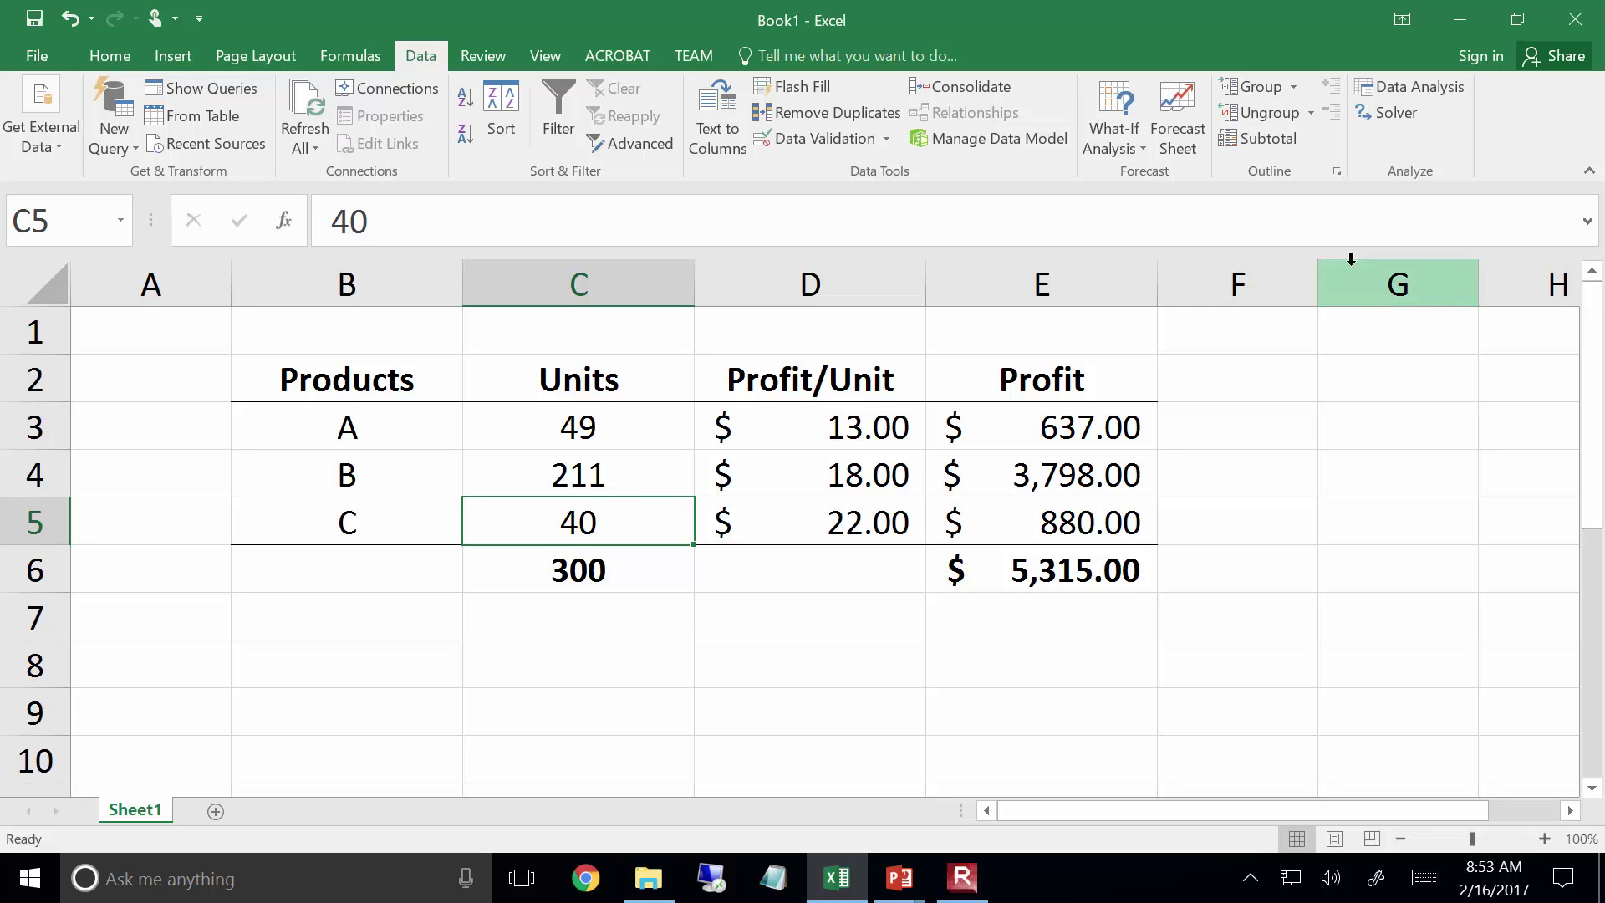
Enter the formula =IF(C3<=50,"NO GOOD!!!","OK") in G3 to check product A's units
left_click(1276, 410)
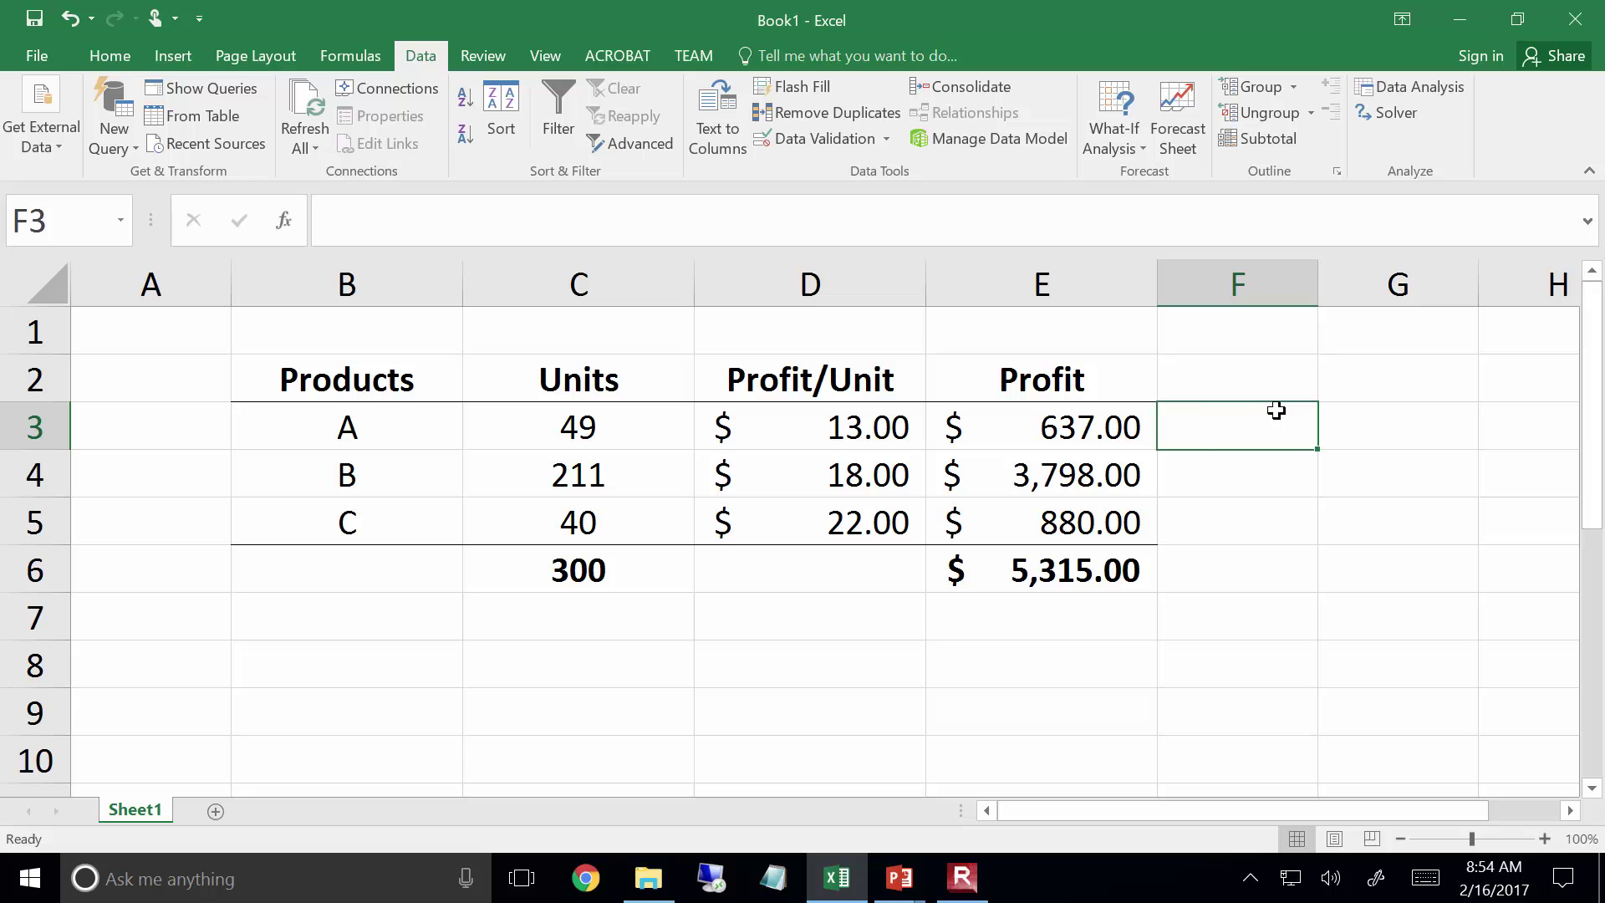
key("Right")
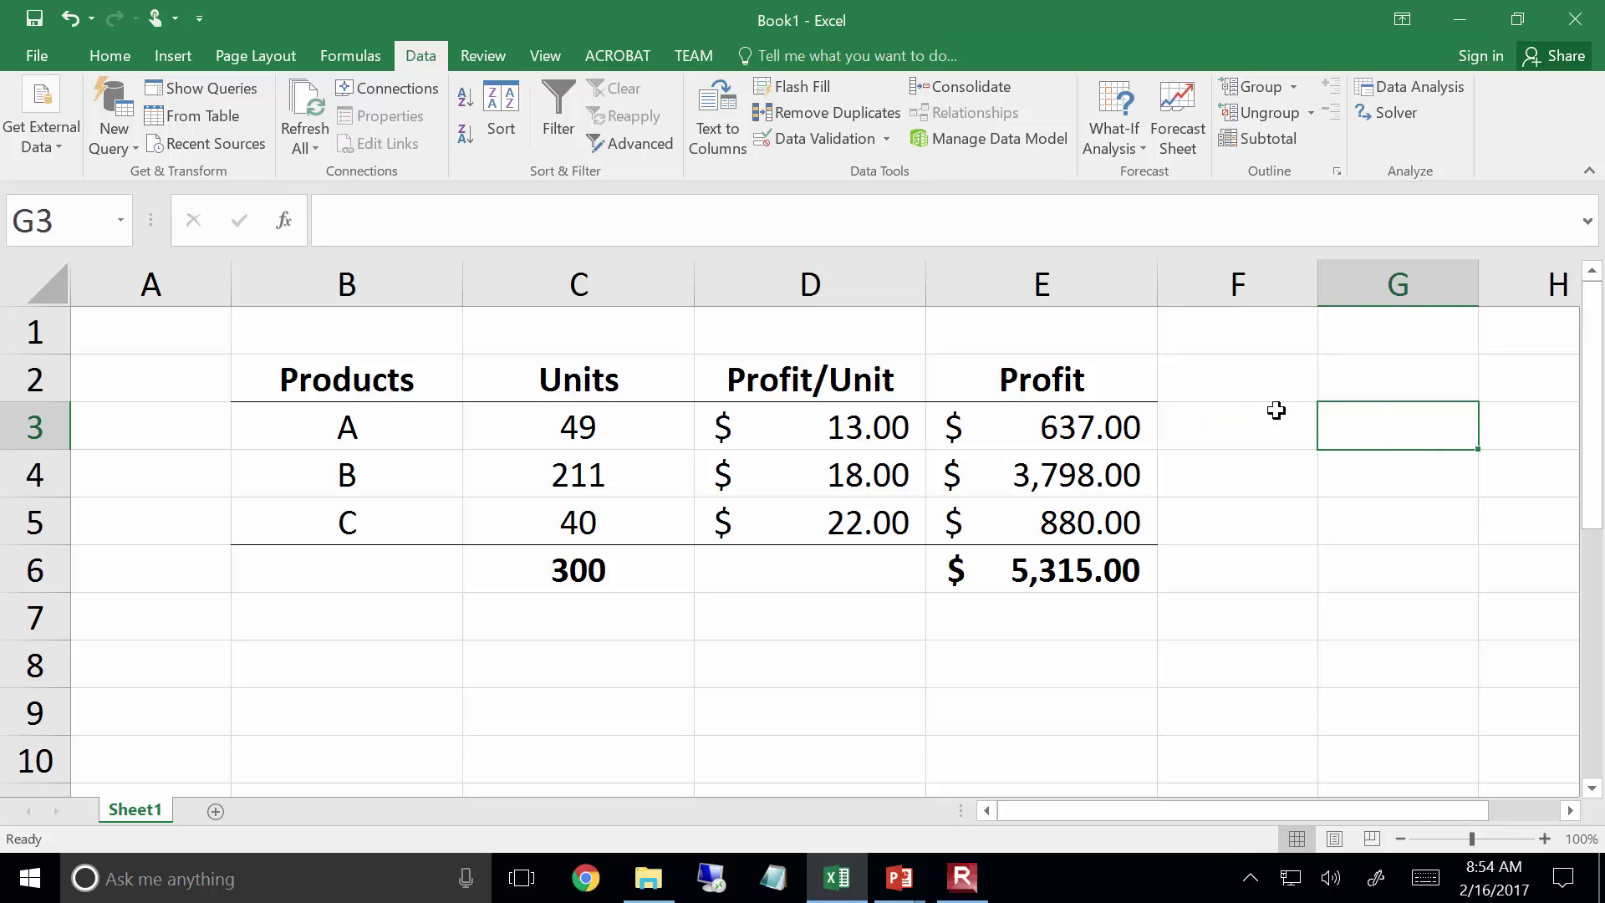
type("=")
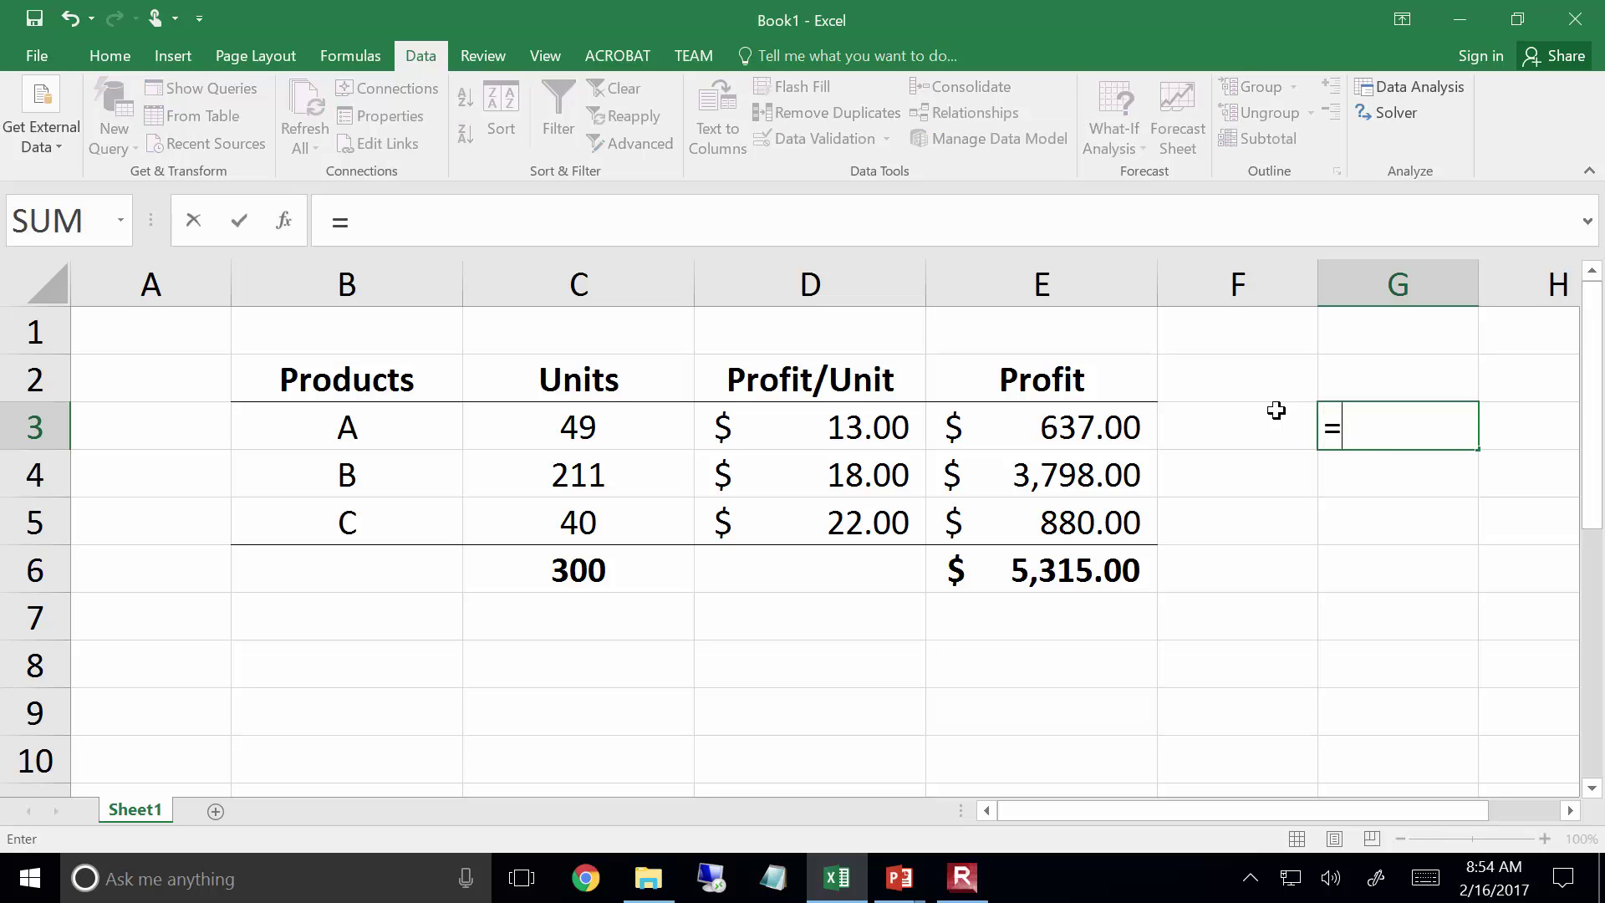
type("cos")
key("BackSpace")
key("BackSpace")
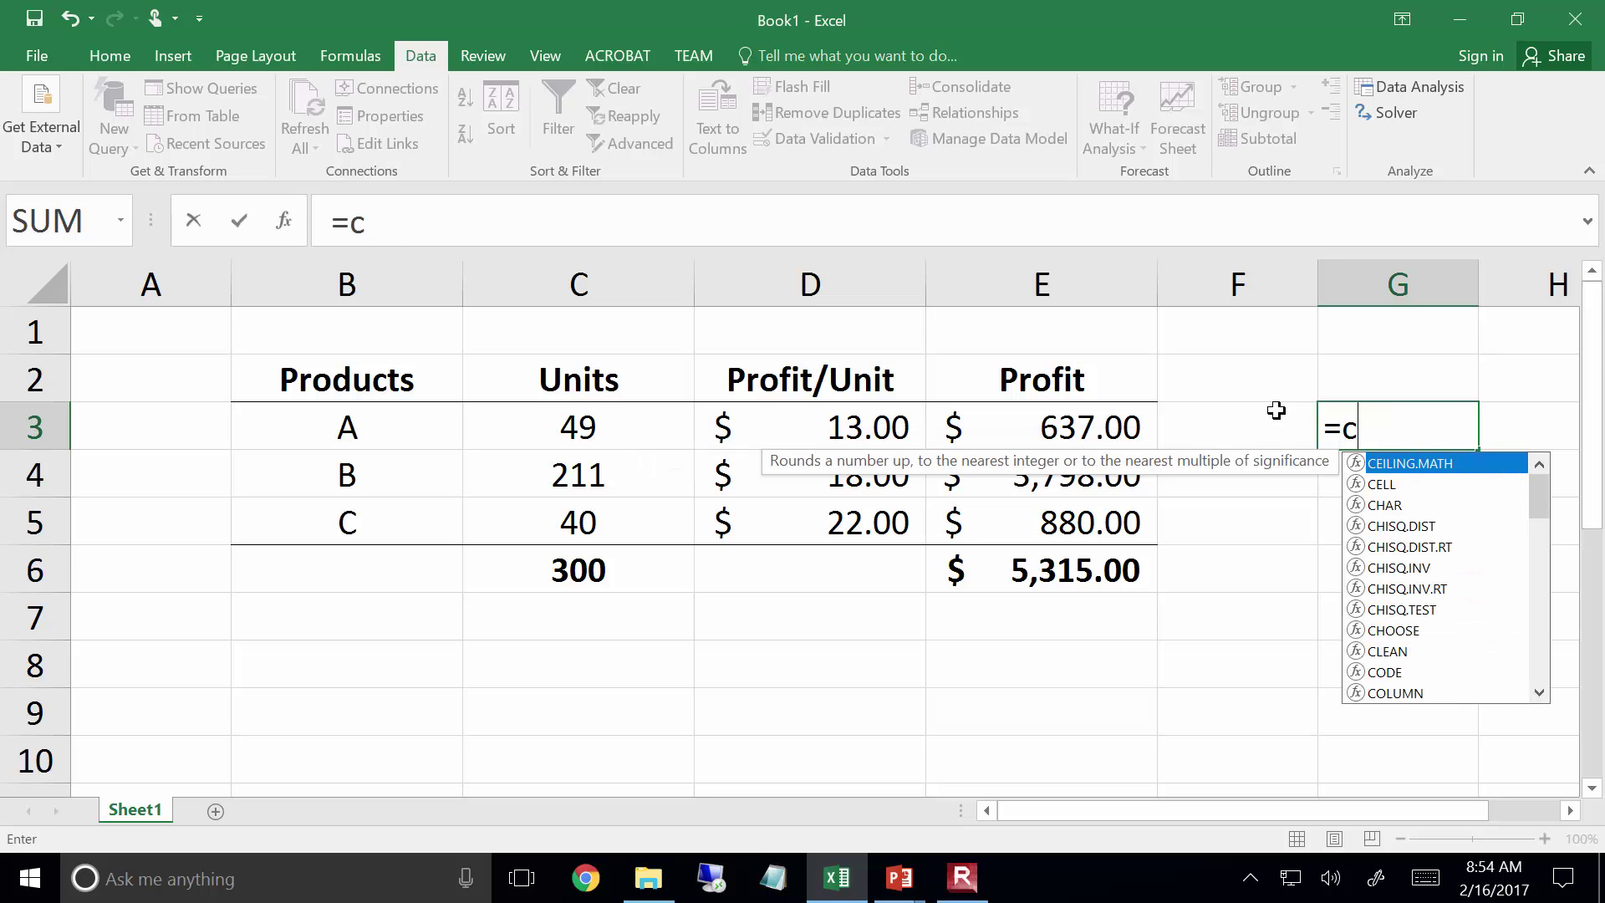
key("BackSpace")
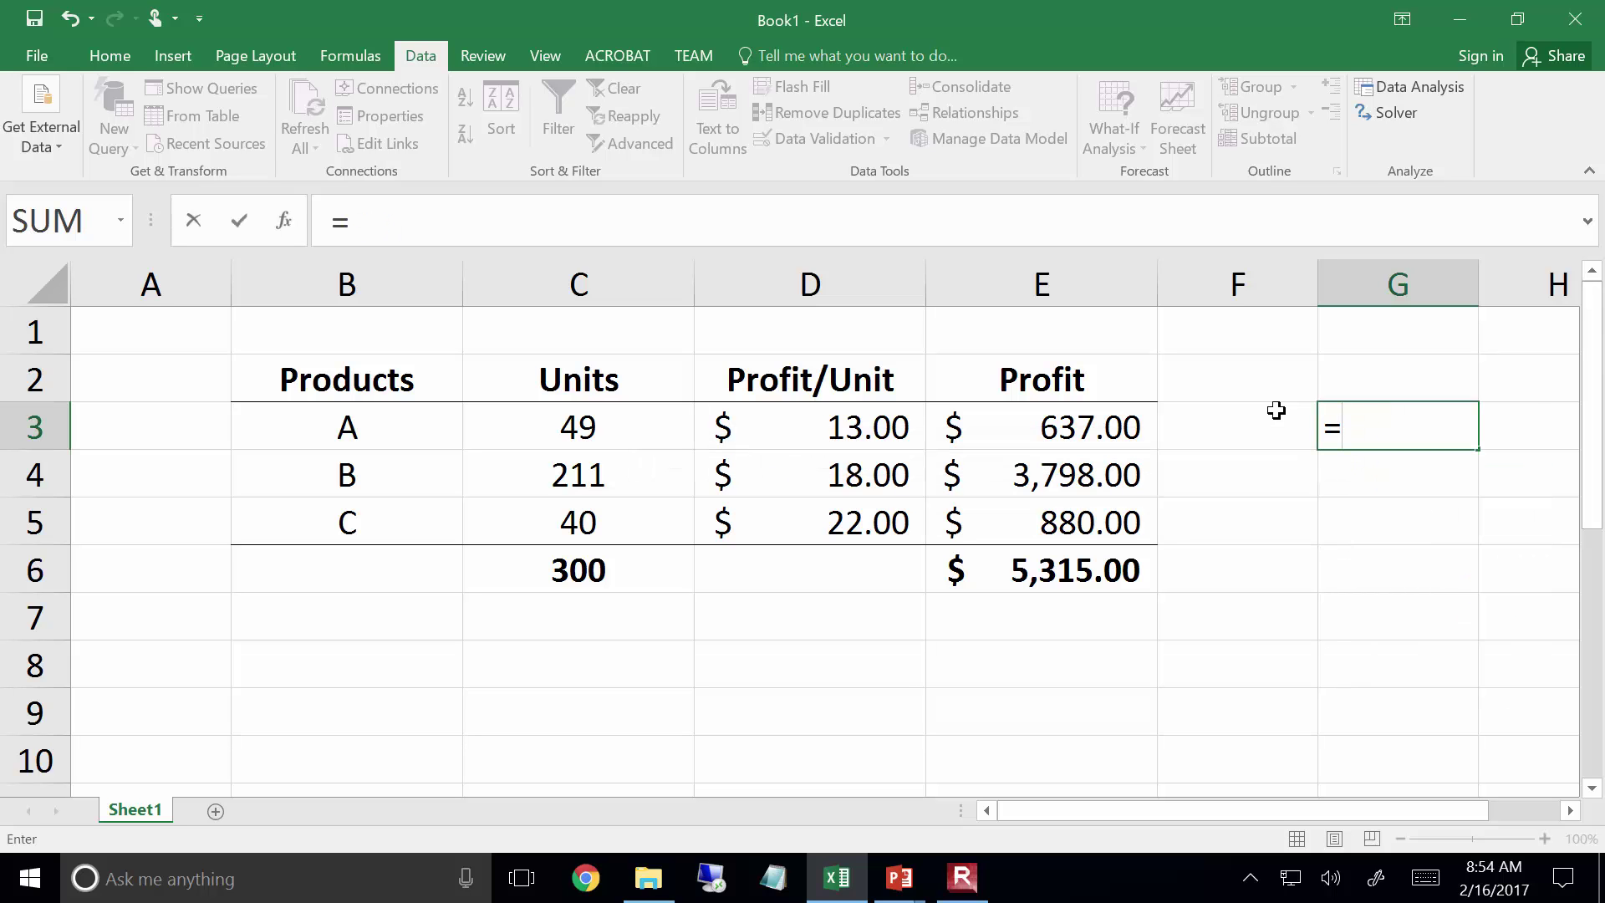
type("if(")
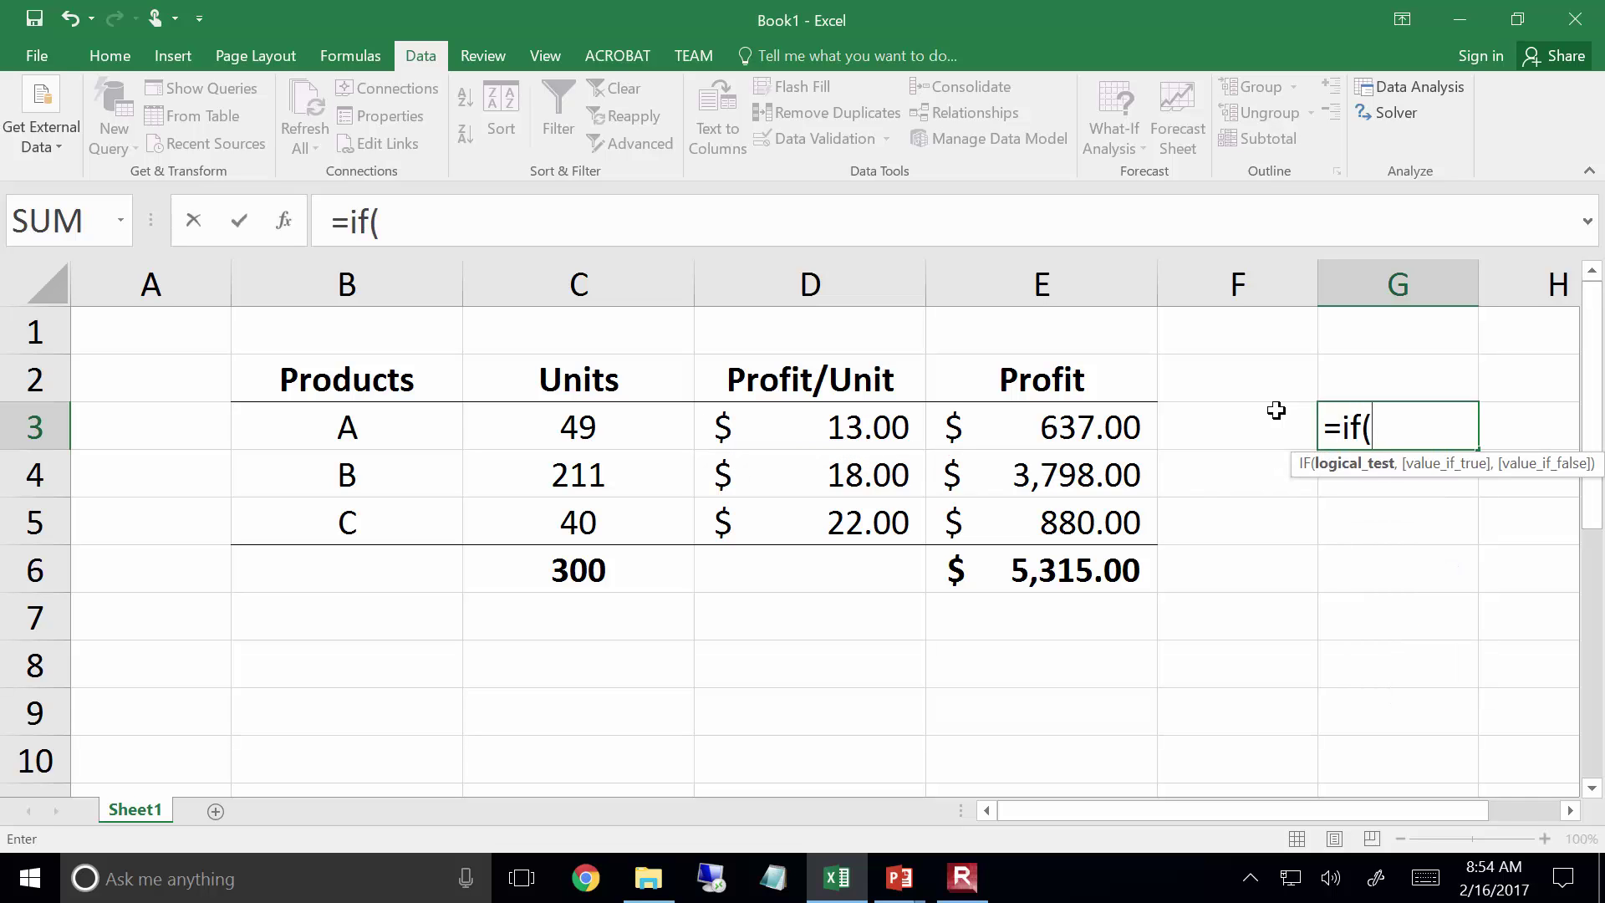
left_click(520, 437)
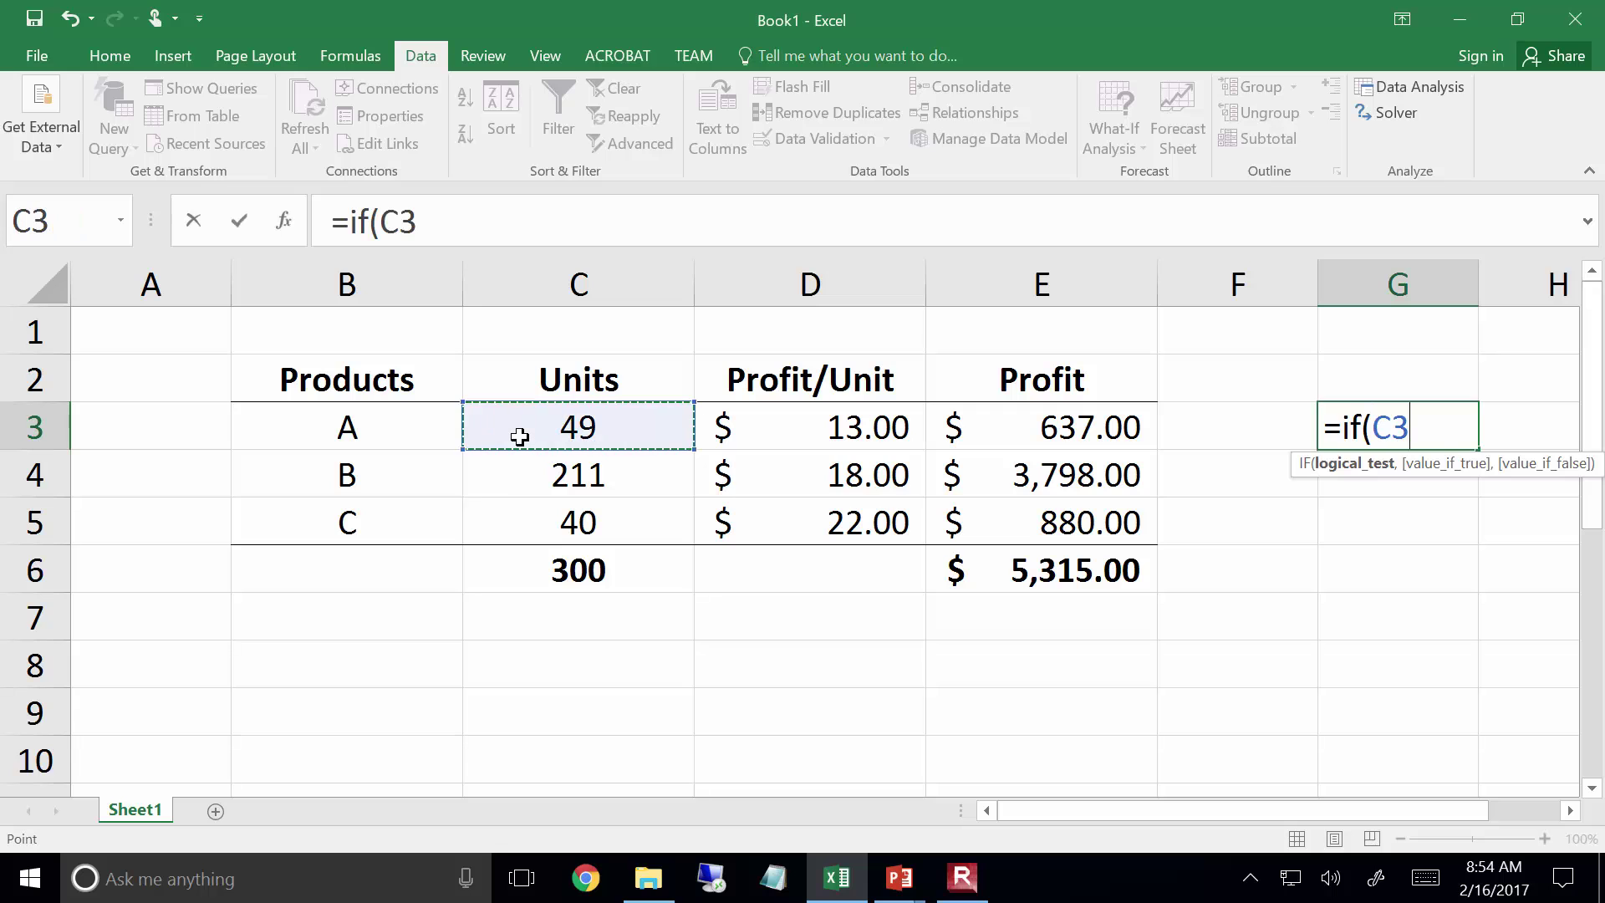
type("<=50,\"")
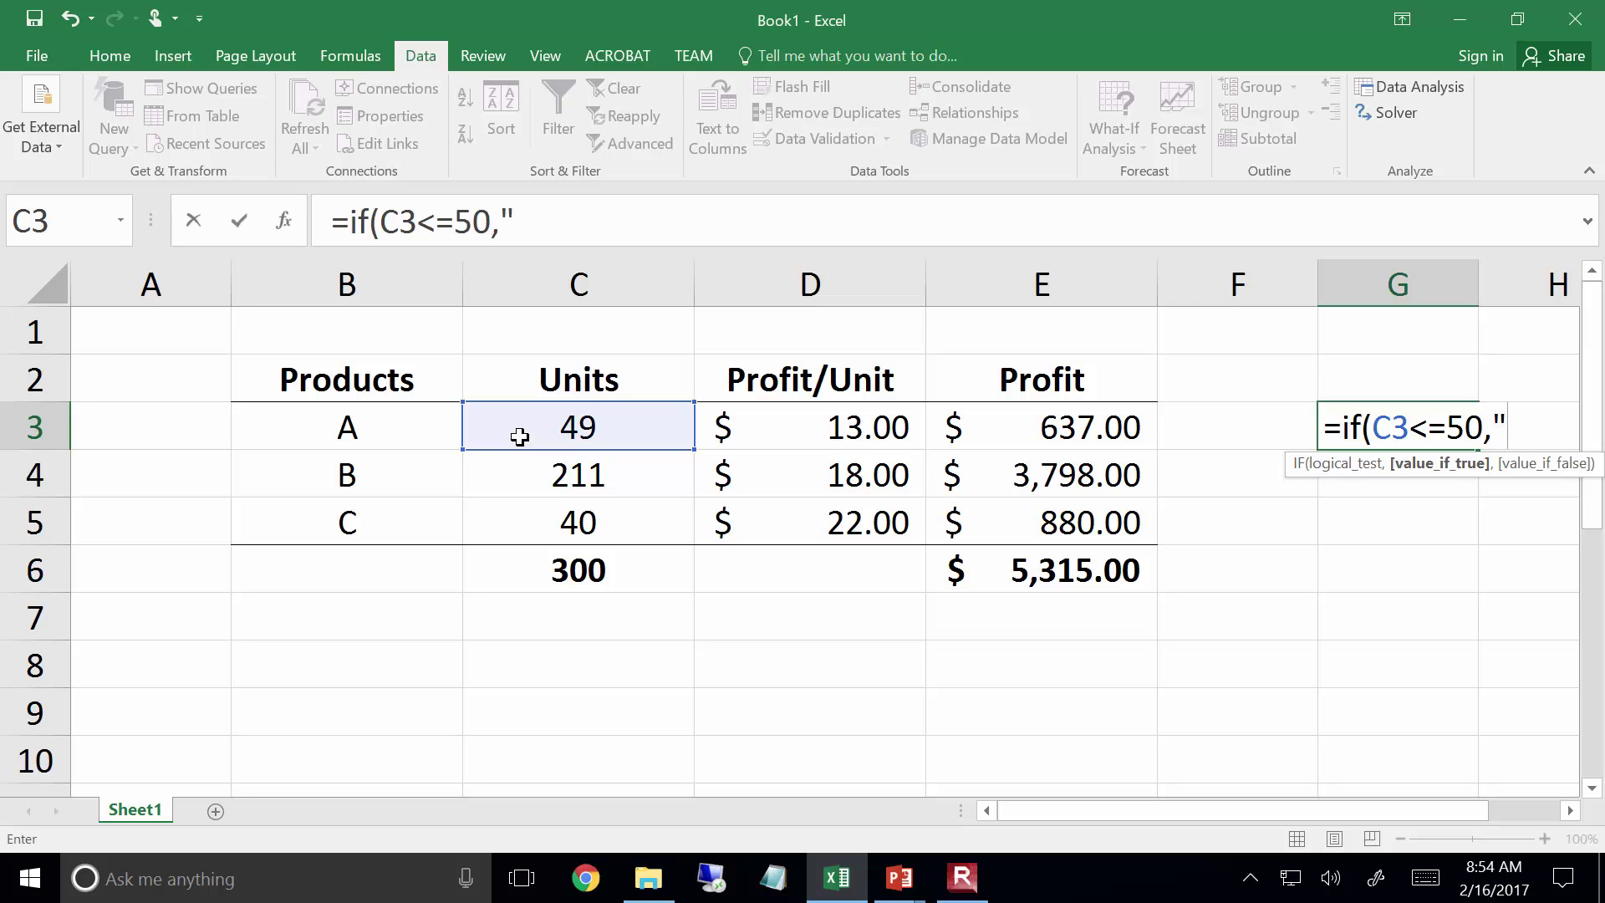
type("NO GOOD!!!\",\"")
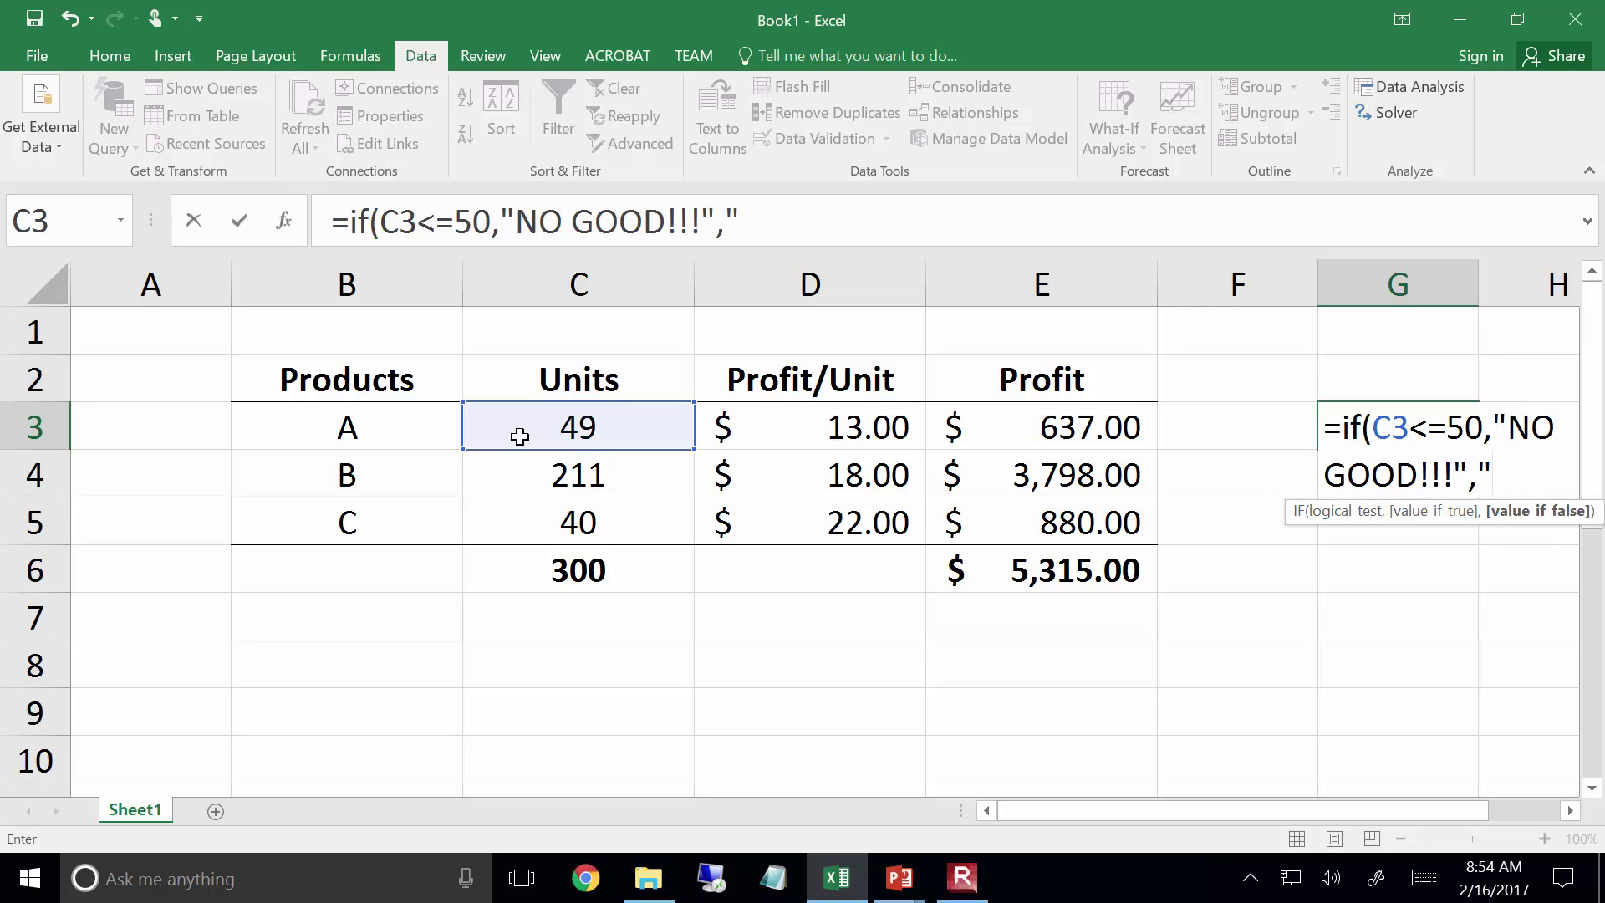
type("OK\")")
key("Return")
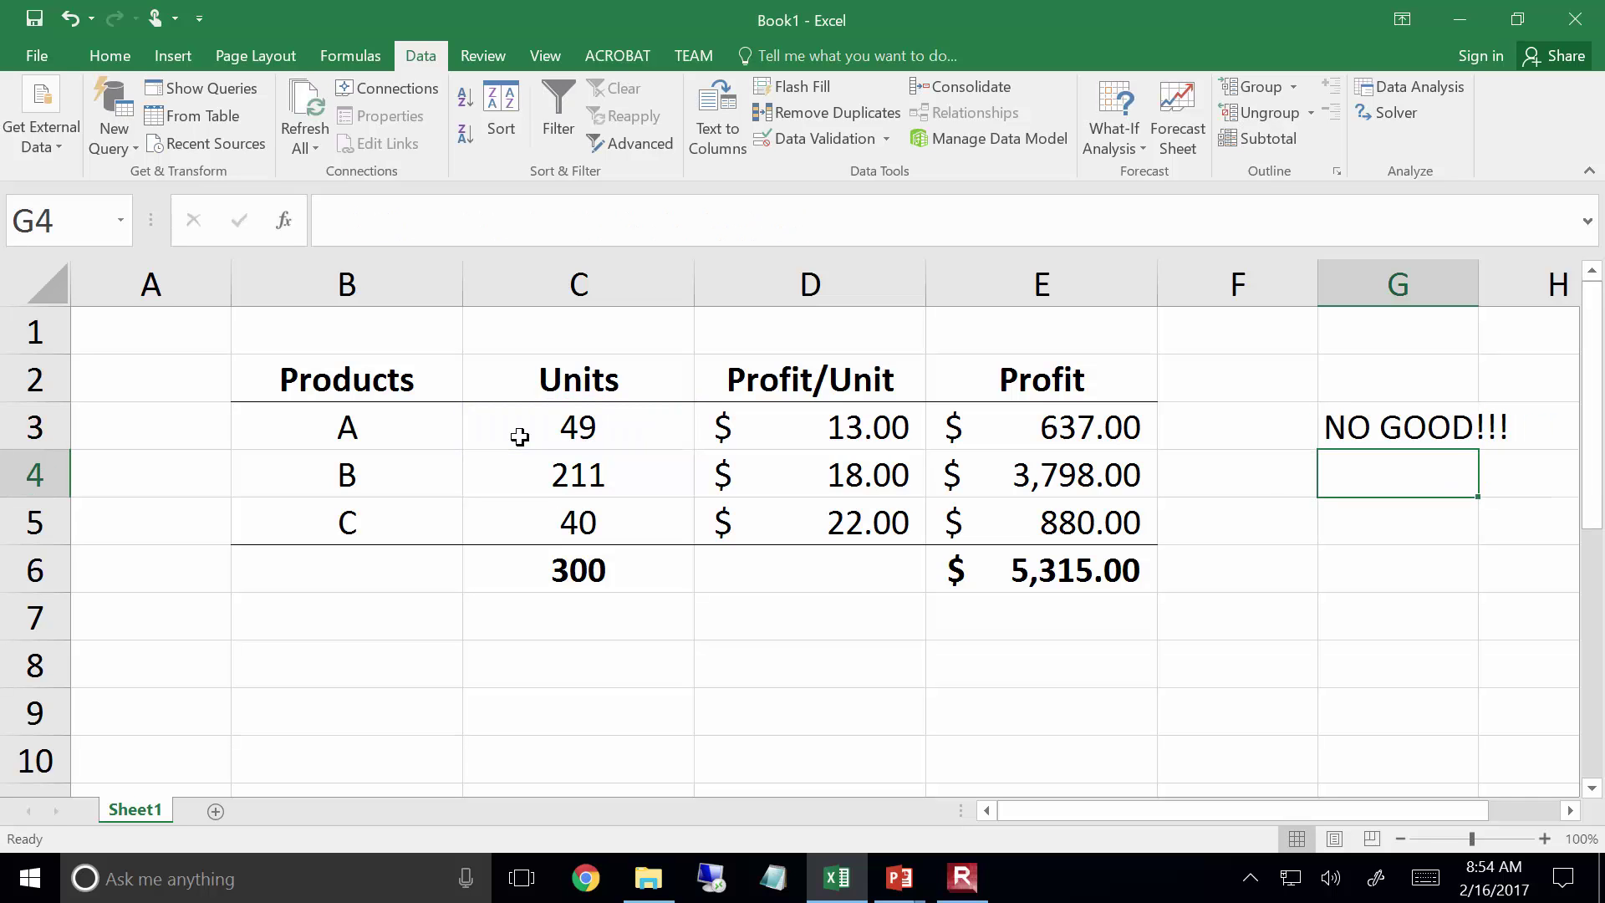
Set product A's units in C3 to 60 to test the IF check
key("Left")
key("Left")
key("Left")
key("Left")
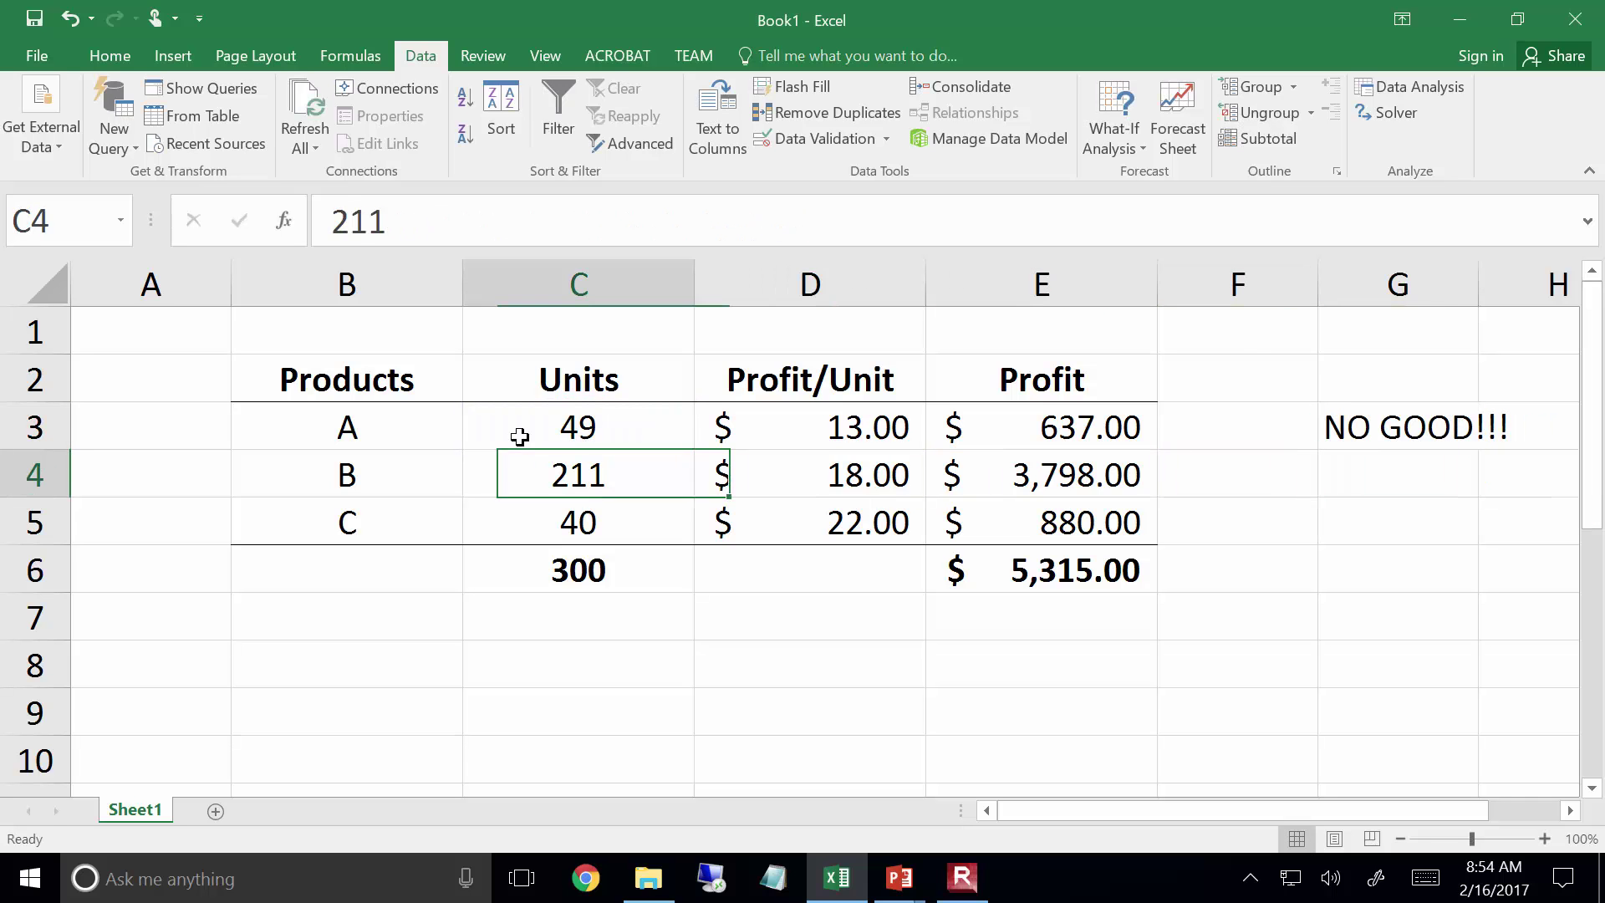
key("Up")
type("60")
key("Return")
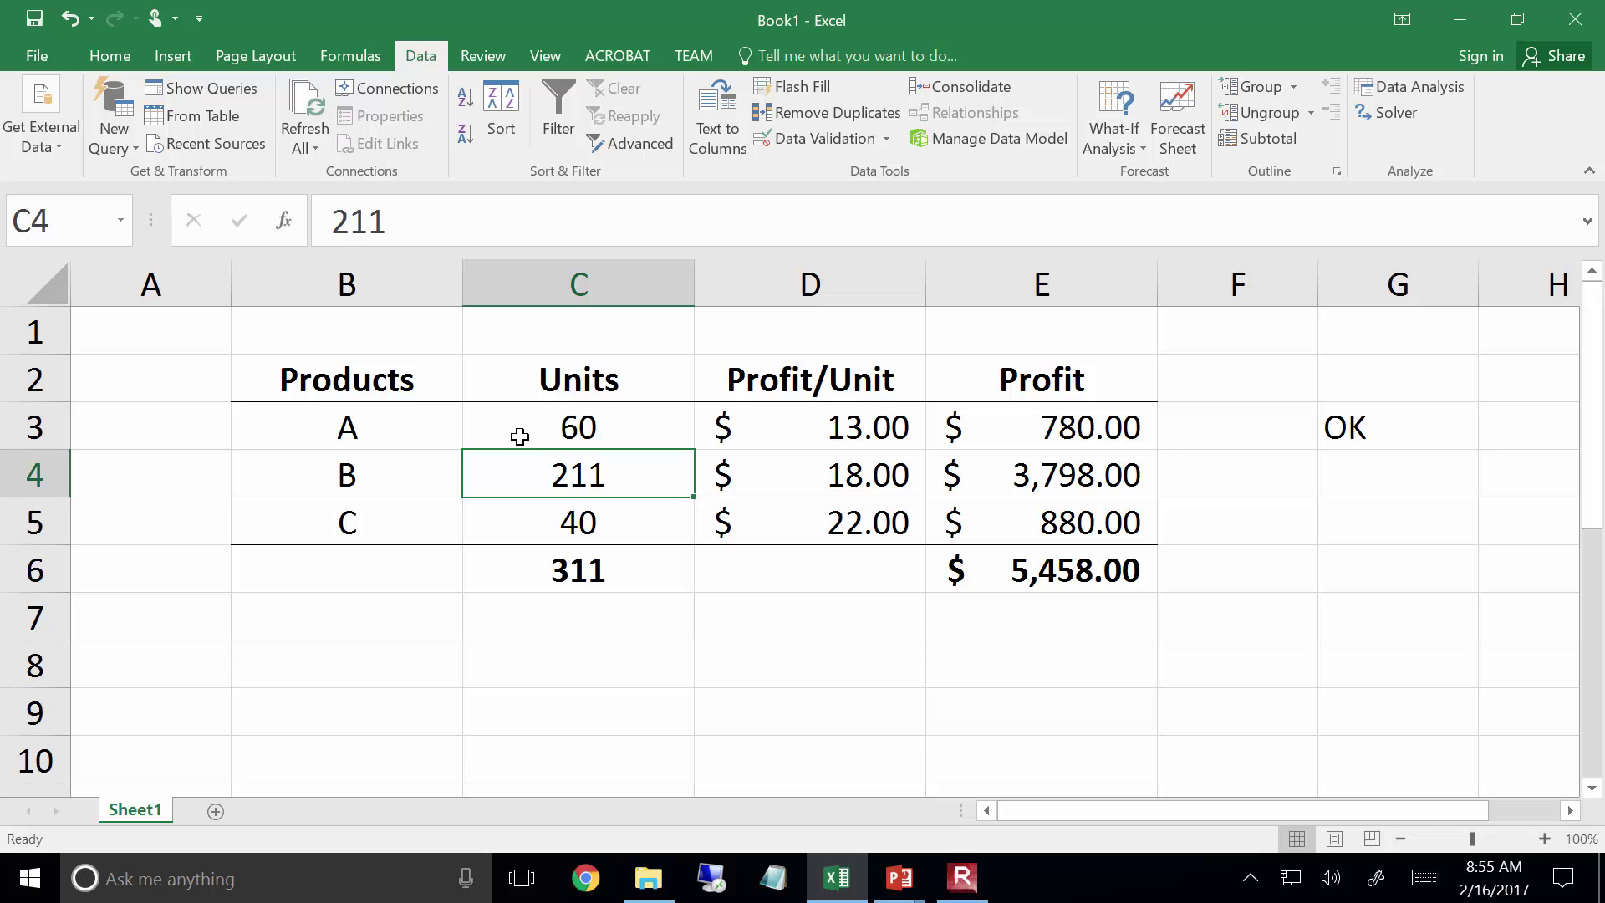
Set product A's units in C3 to 49
left_click(520, 436)
type("4")
key("Return")
left_click(520, 437)
key("F2")
type("9")
key("Return")
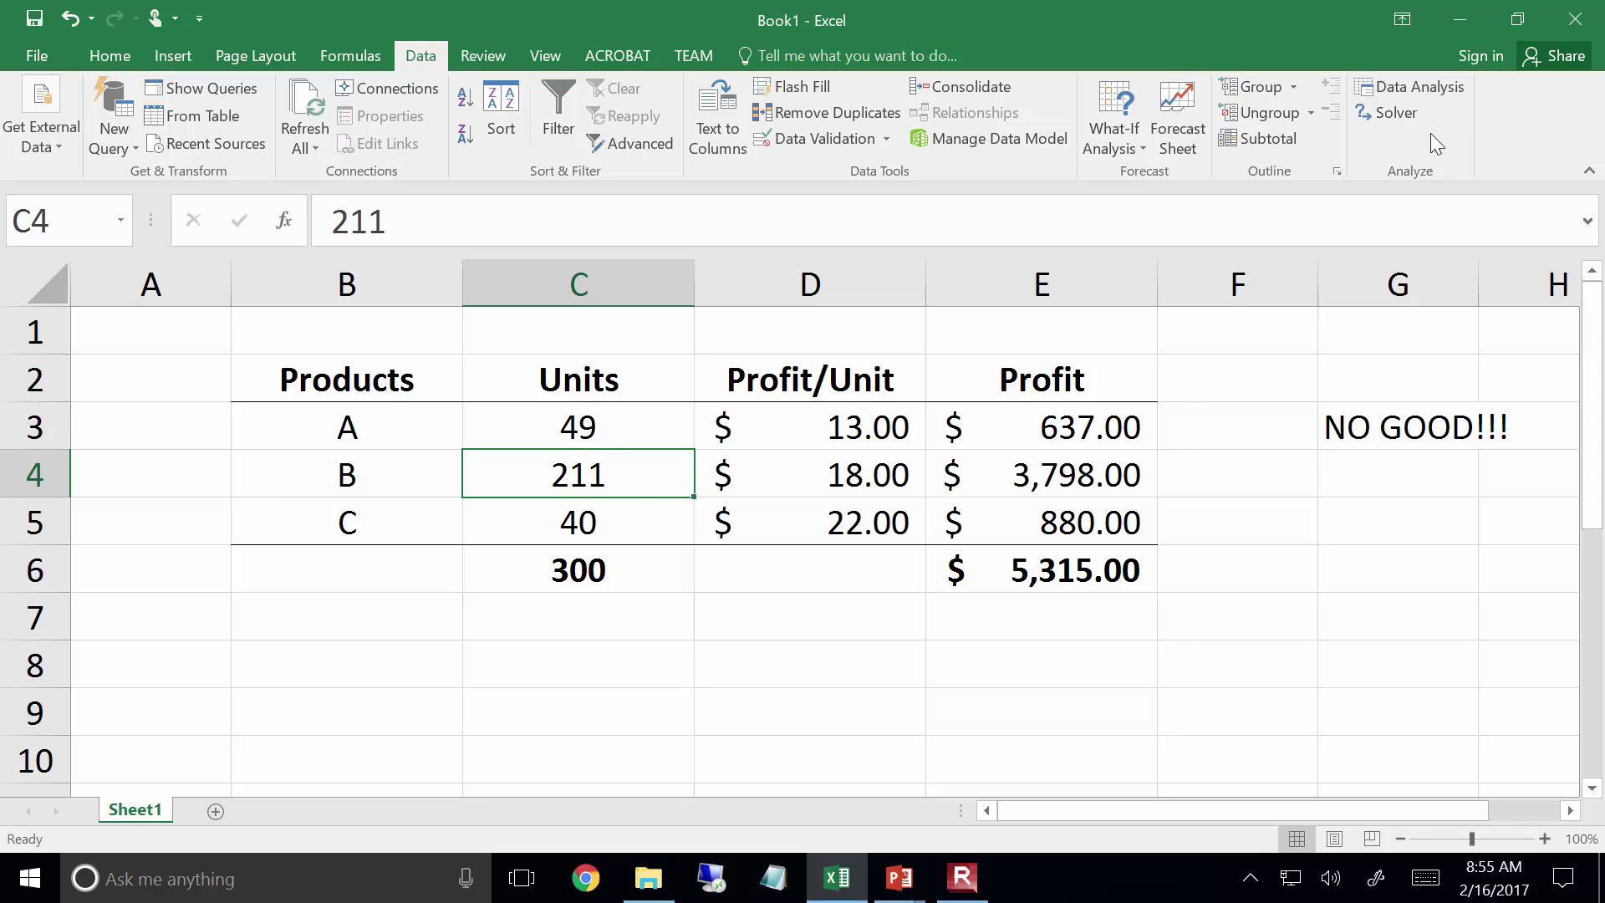
Run Solver again with the existing objective and constraints, keep its solution, and inspect product B's units in C4
left_click(1410, 122)
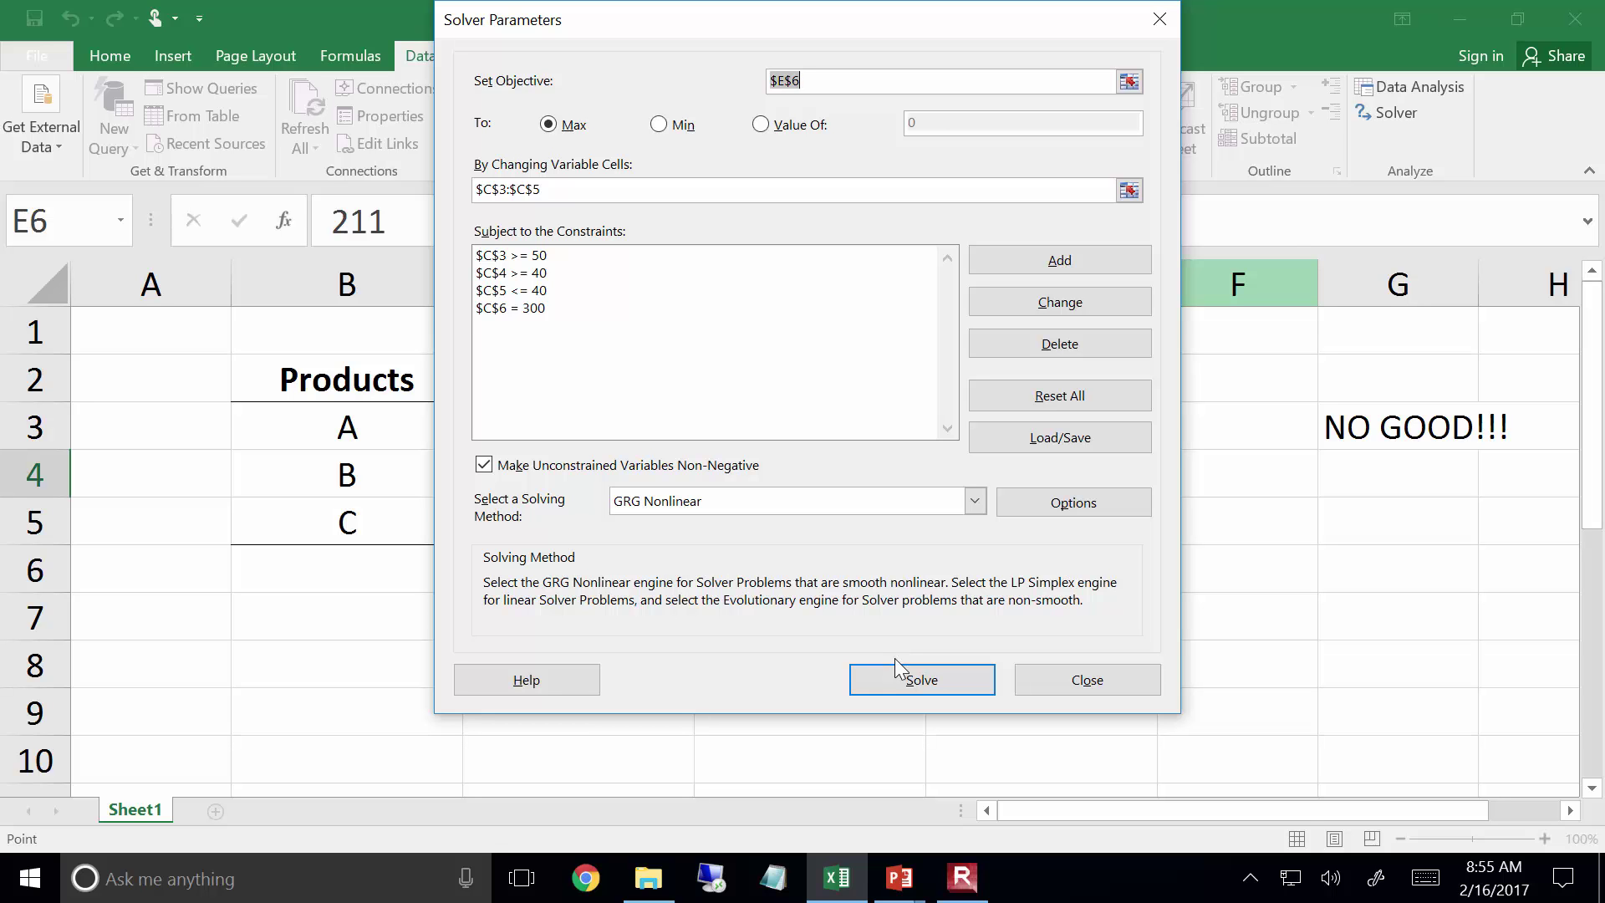
left_click(901, 676)
left_click(558, 498)
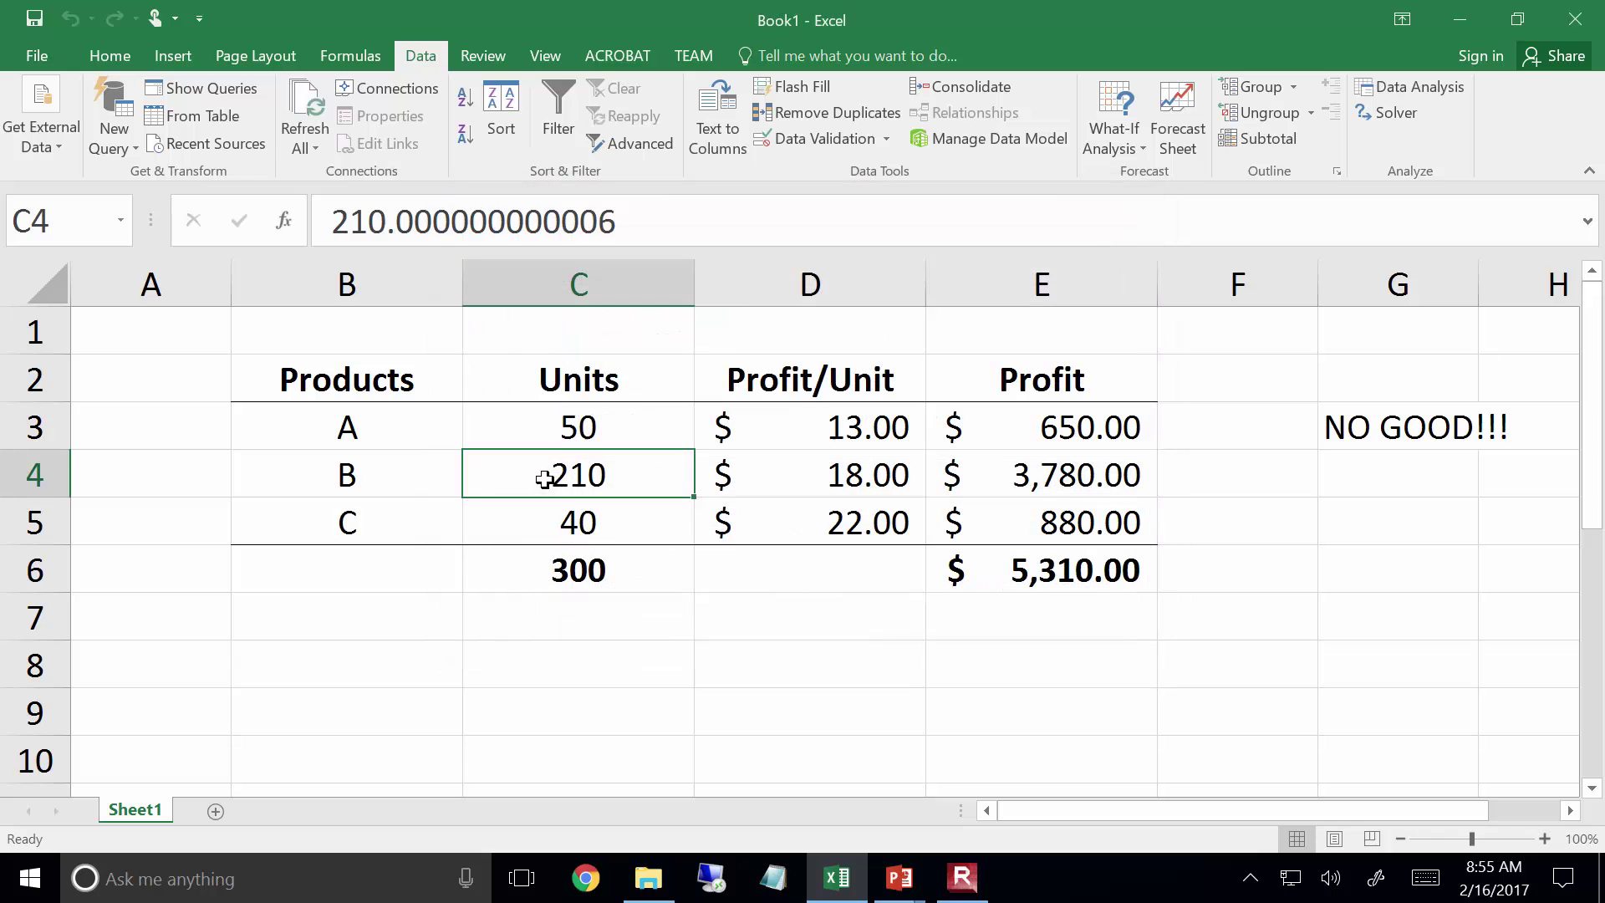
left_click(502, 637)
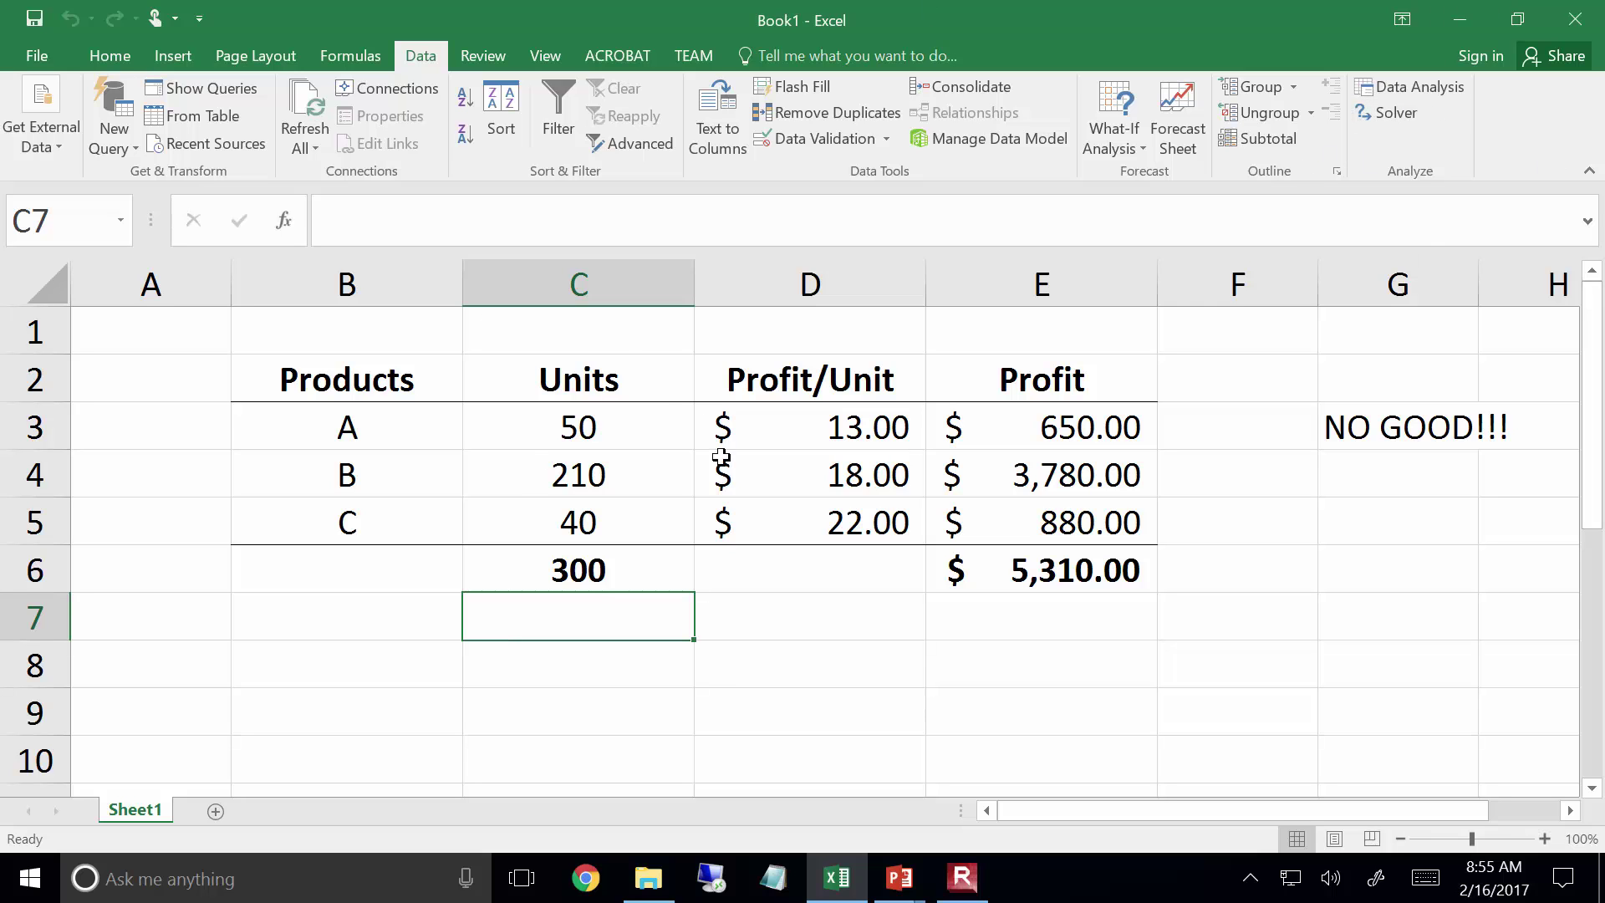
left_click(577, 456)
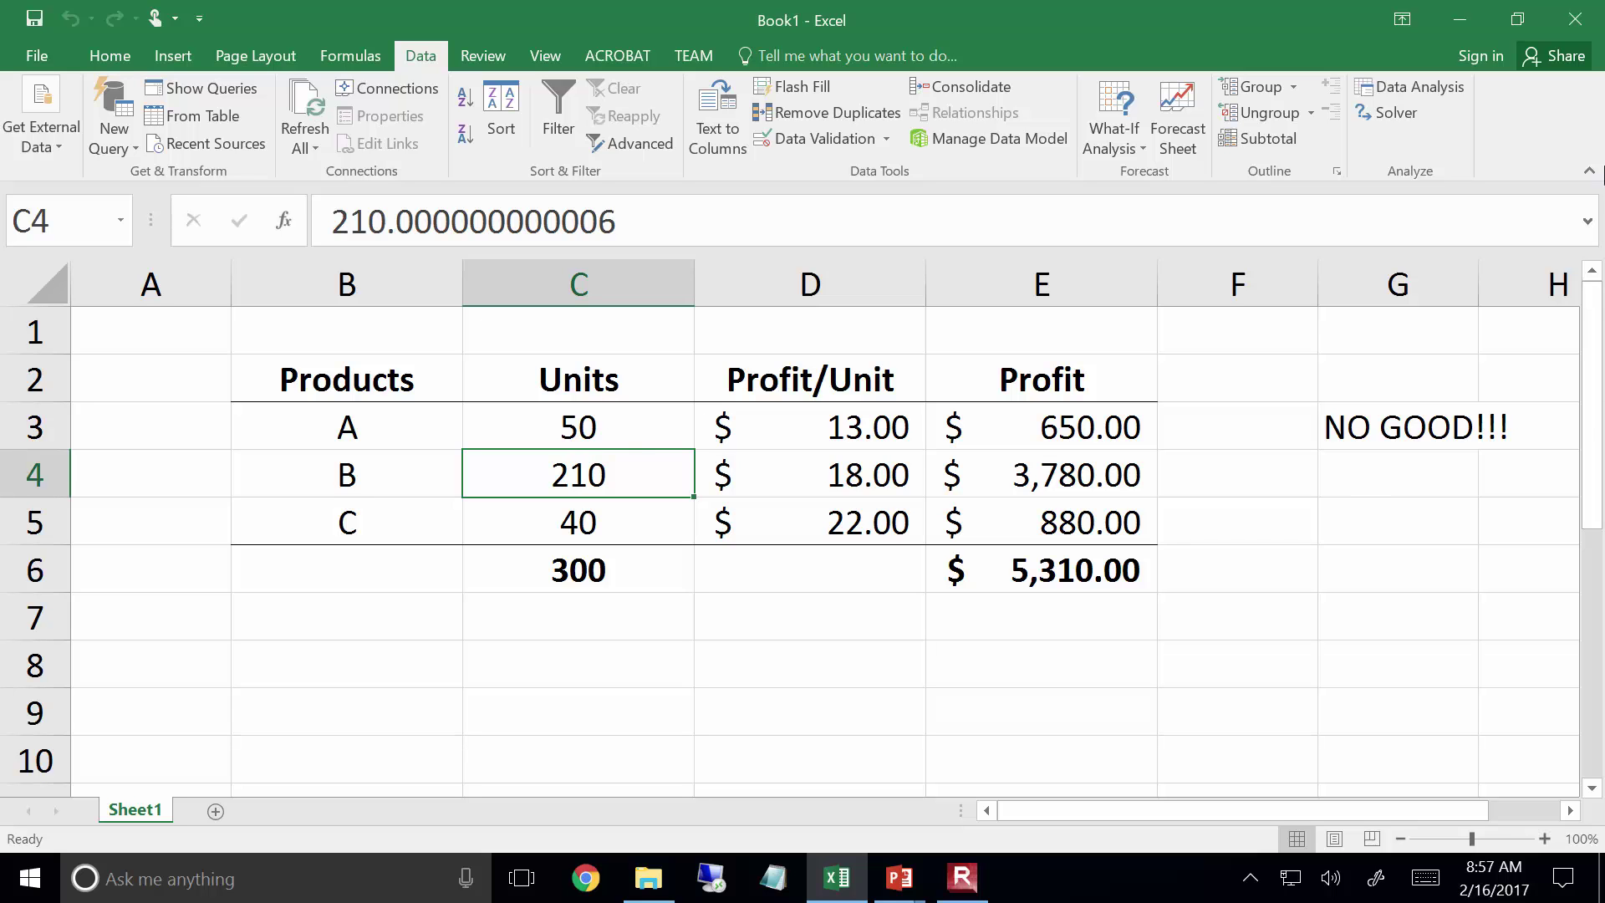
Close the Book1 workbook without saving the changes
left_click(1575, 18)
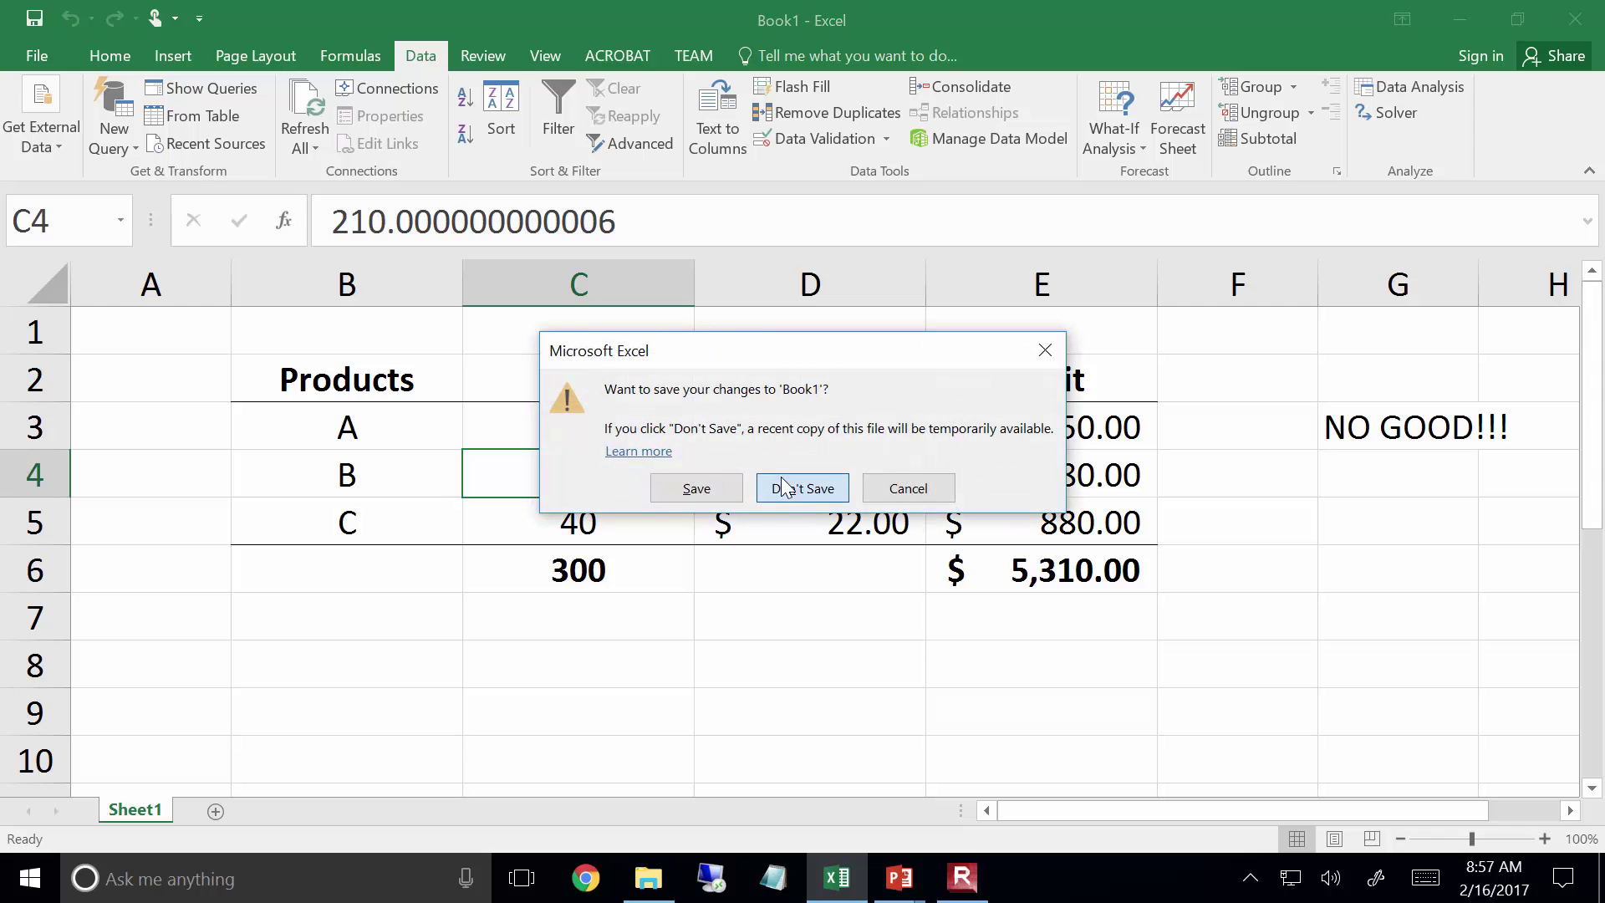
left_click(801, 486)
left_click(490, 10)
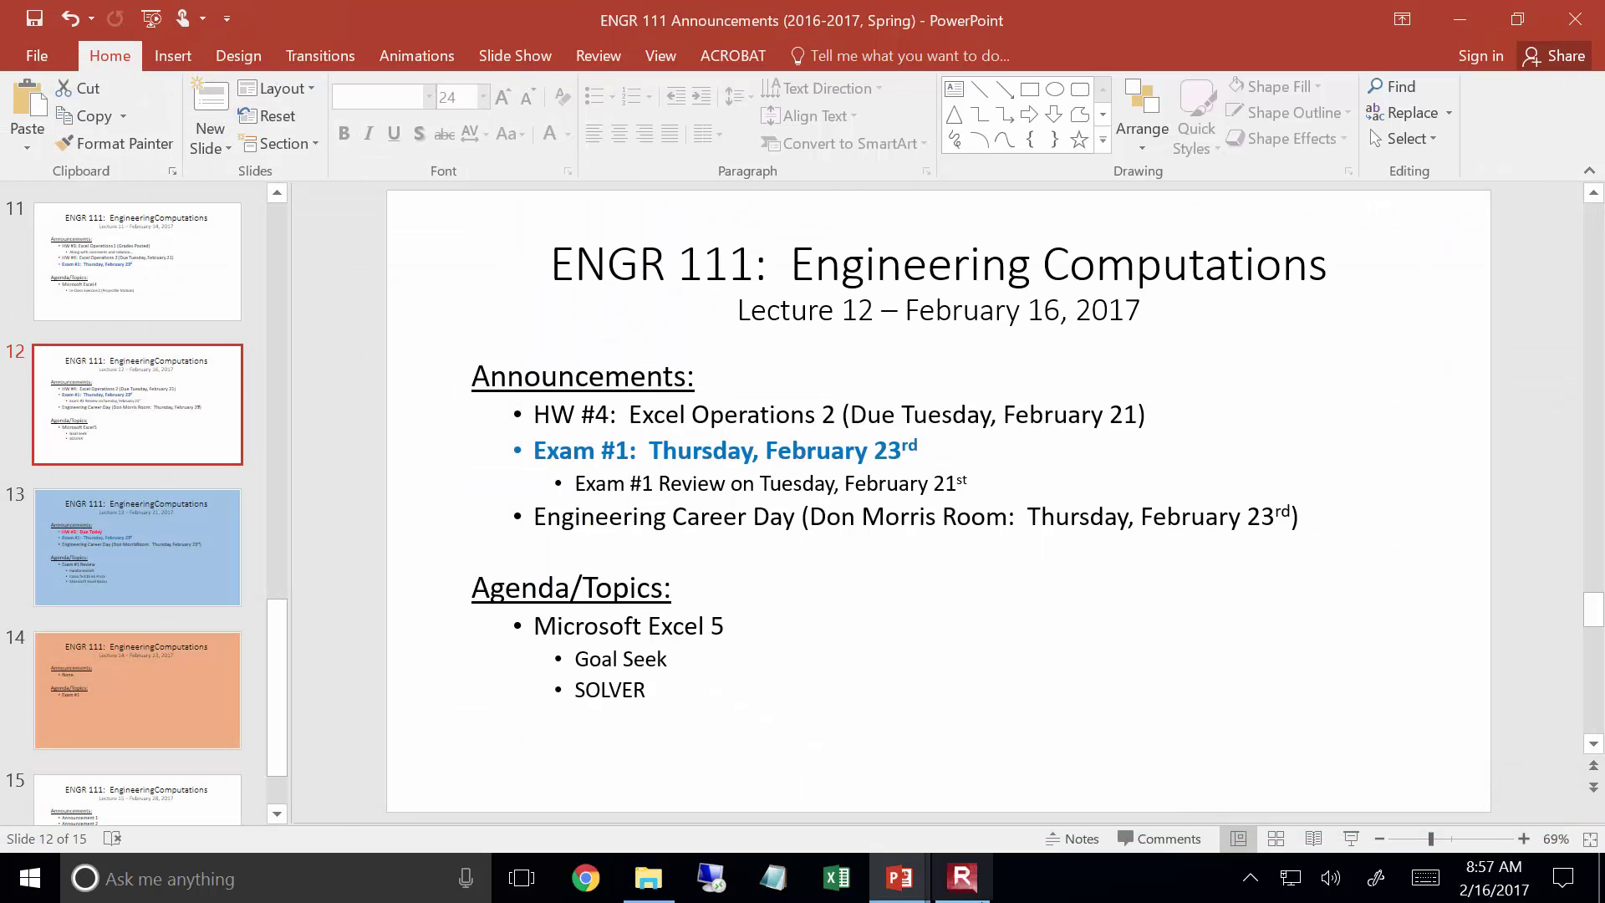
left_click(957, 875)
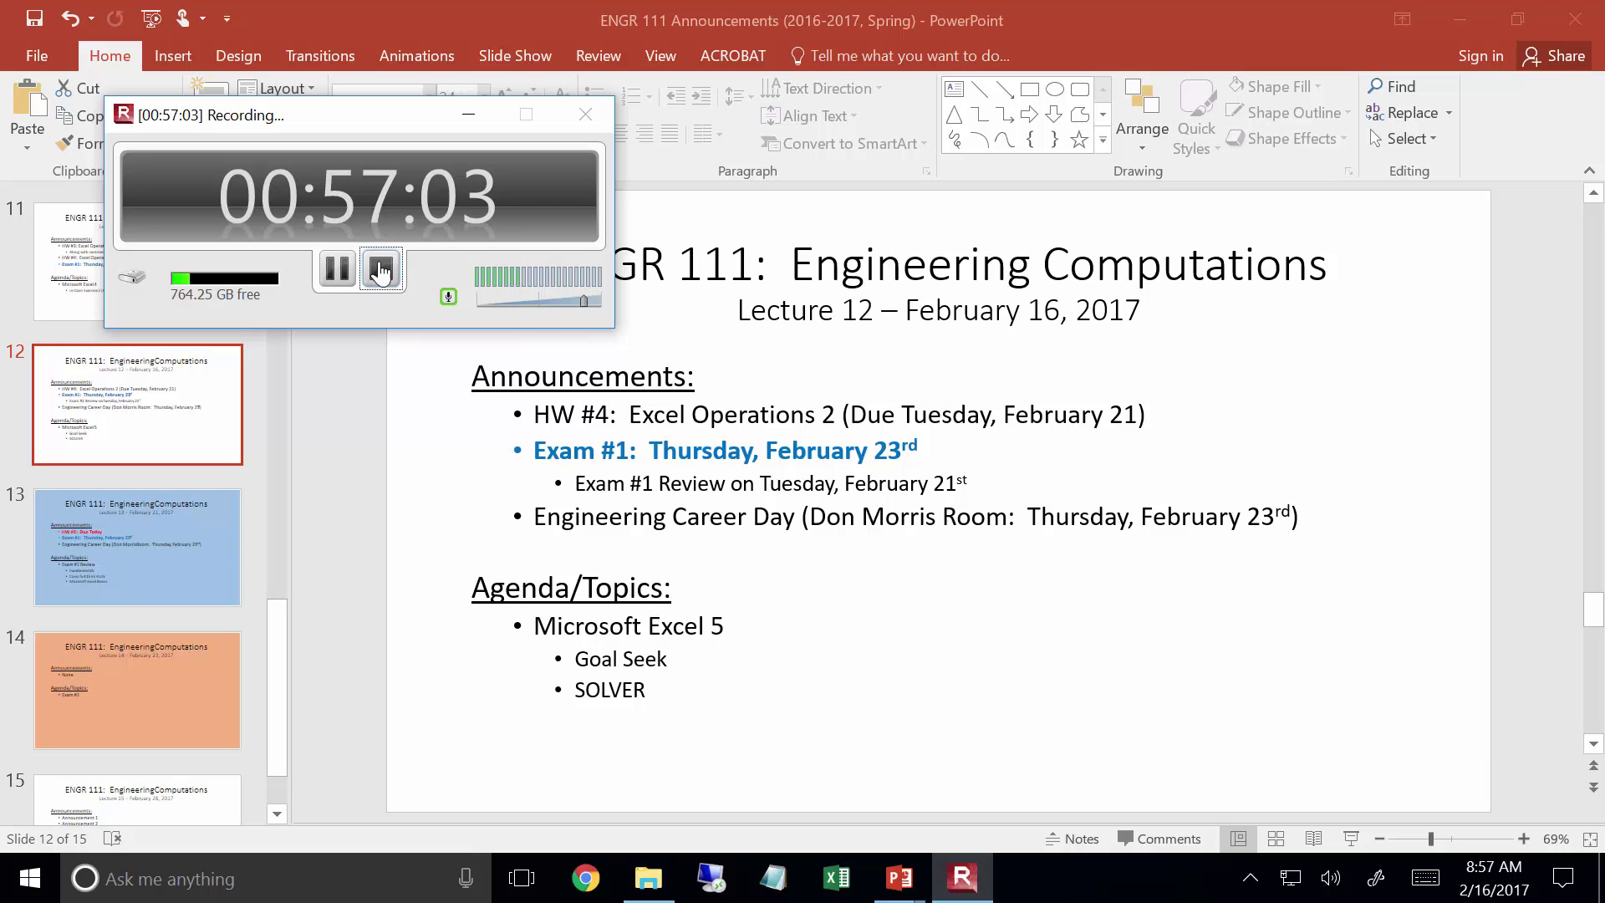